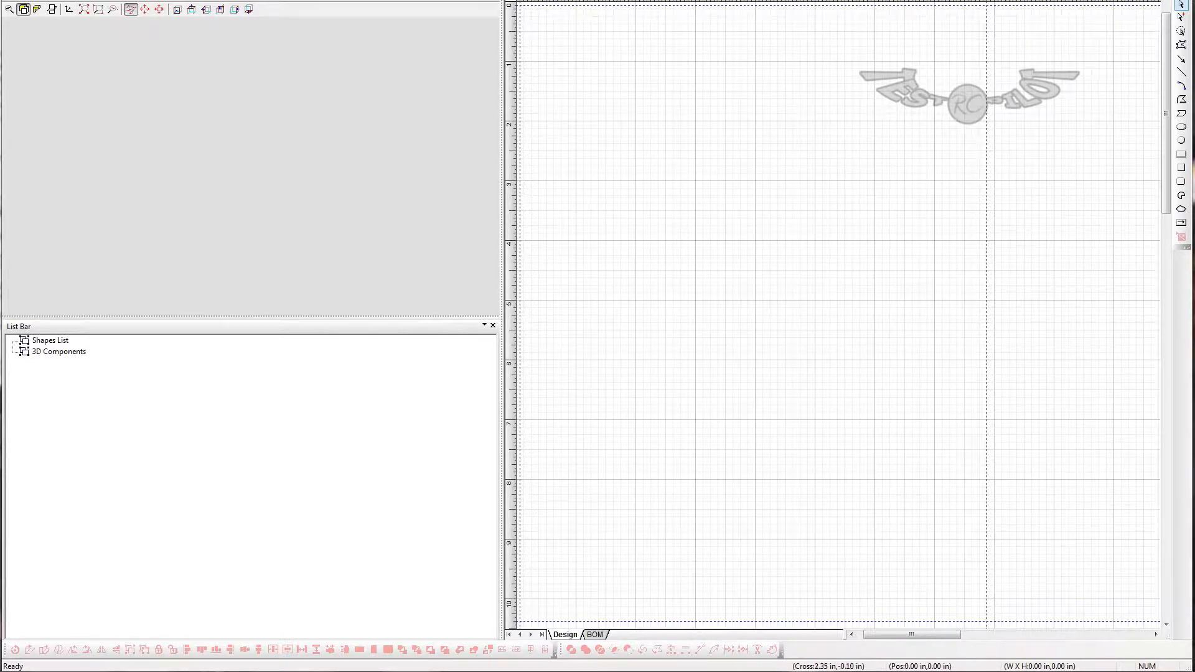
- Open the recent design testpilotextreem2.rcd and narrow the 3D viewer area to give the drawing page more room
{"action": "left_click_drag", "start_coordinate": [621, 0], "coordinate": [621, 7]}
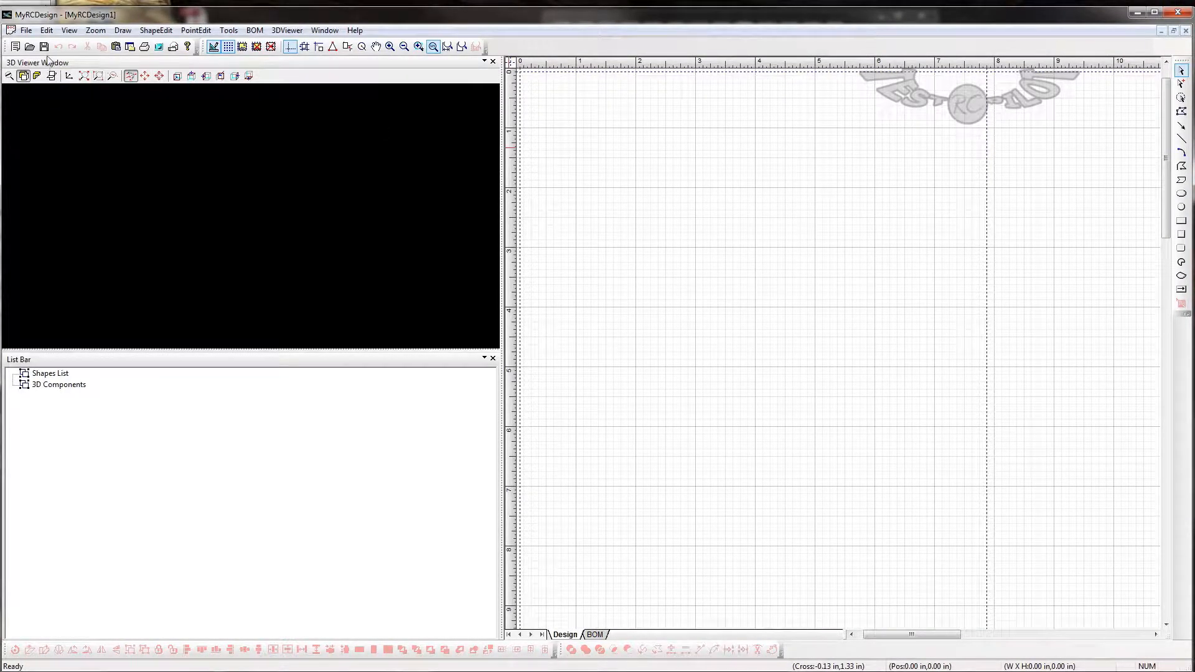
{"action": "left_click", "coordinate": [26, 30]}
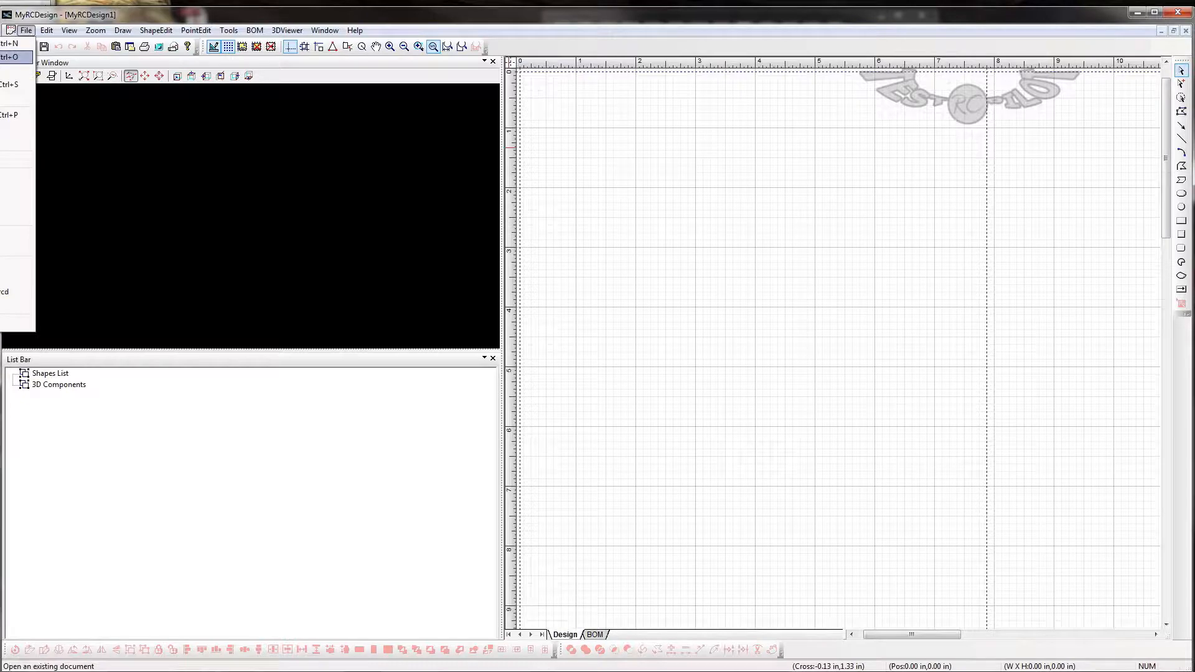
{"action": "left_click", "coordinate": [16, 265]}
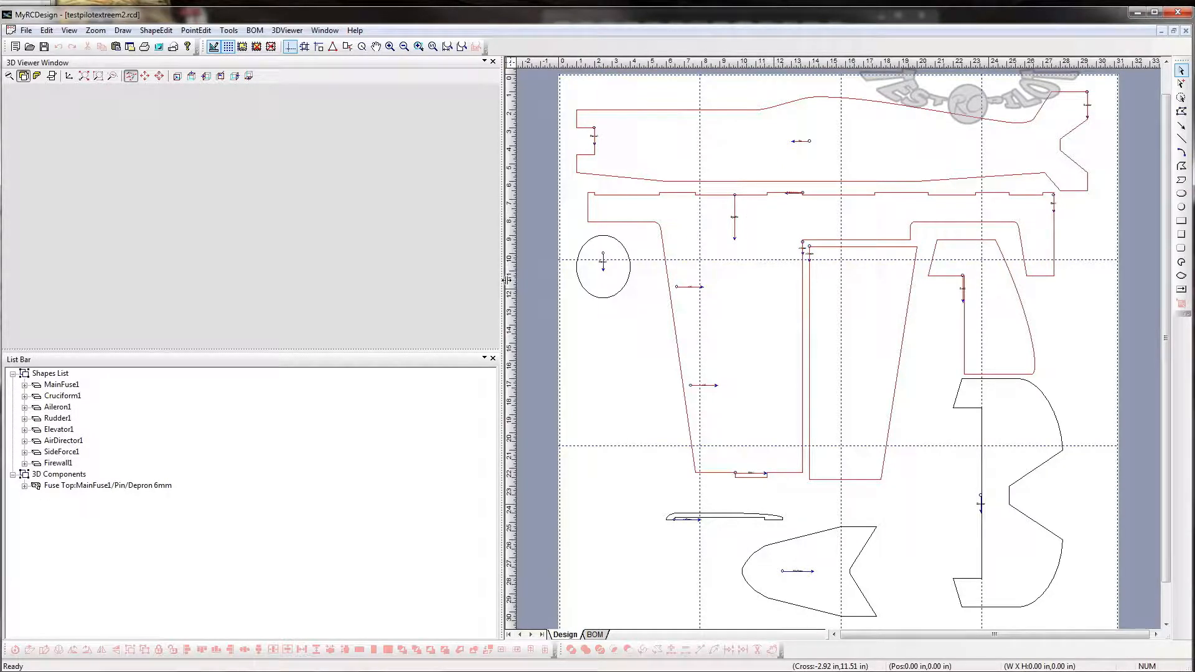
{"action": "left_click_drag", "start_coordinate": [501, 274], "coordinate": [438, 281]}
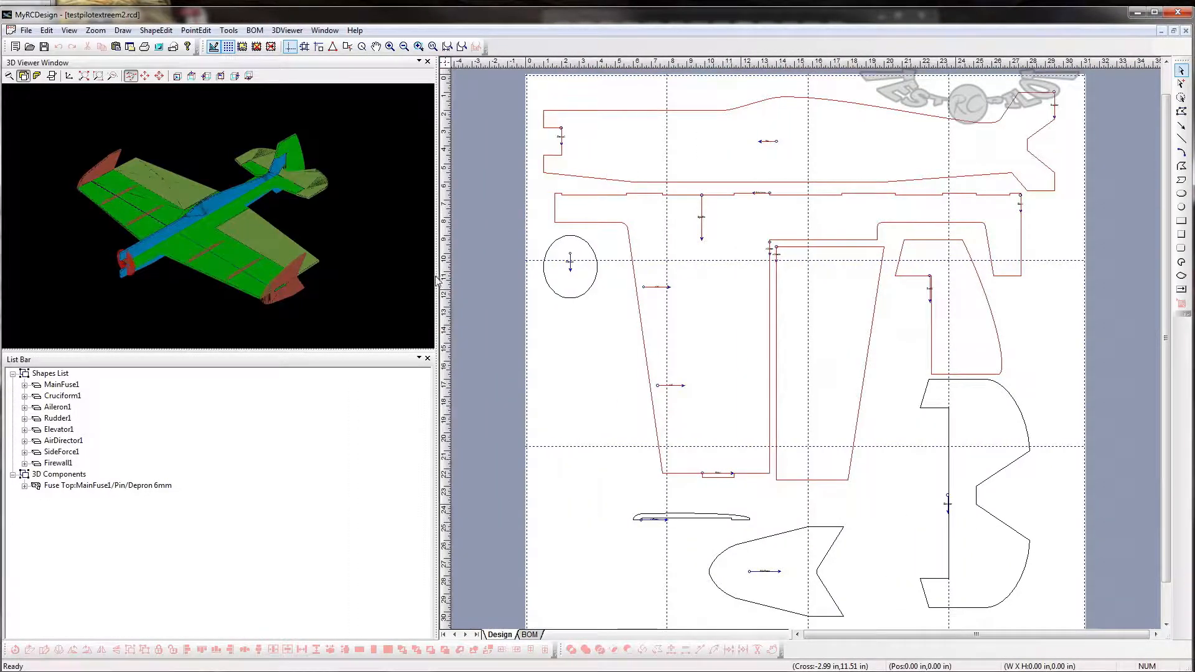
- Examine the airplane's 3D model from several angles, picking parts such as the cruciform, aileron, air directors and side force generator
{"action": "left_click_drag", "start_coordinate": [272, 321], "coordinate": [273, 297]}
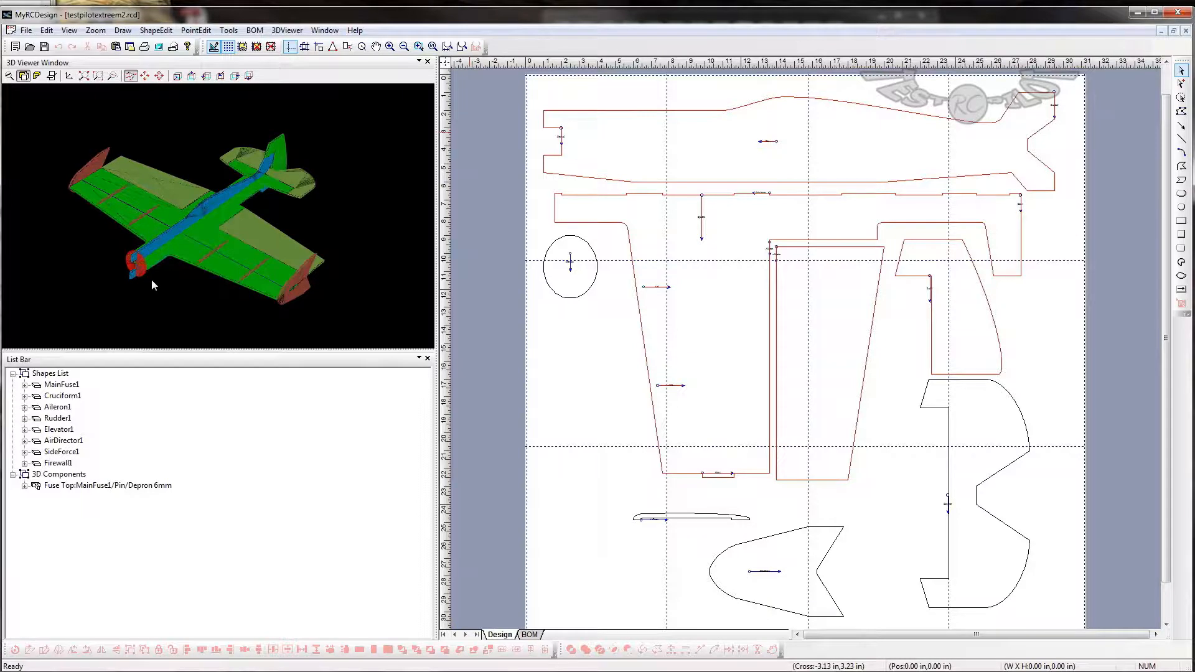
{"action": "left_click_drag", "start_coordinate": [151, 279], "coordinate": [194, 313]}
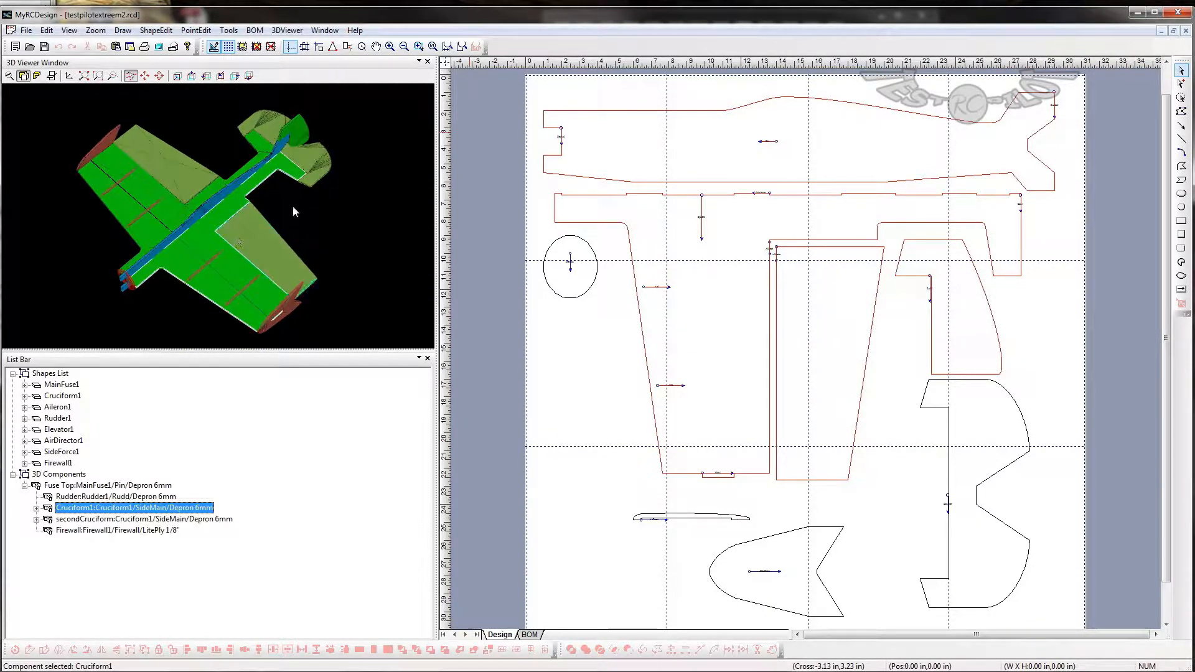
{"action": "left_click", "coordinate": [262, 242]}
{"action": "left_click", "coordinate": [178, 167]}
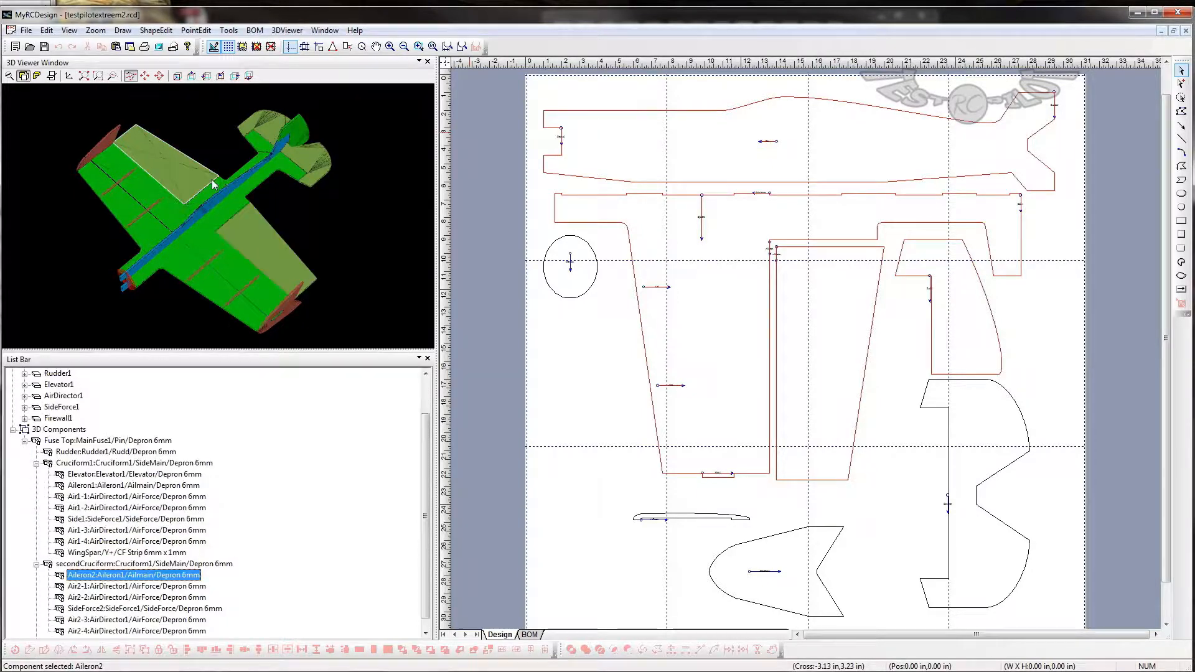
{"action": "left_click_drag", "start_coordinate": [234, 290], "coordinate": [237, 230]}
{"action": "left_click", "coordinate": [274, 240]}
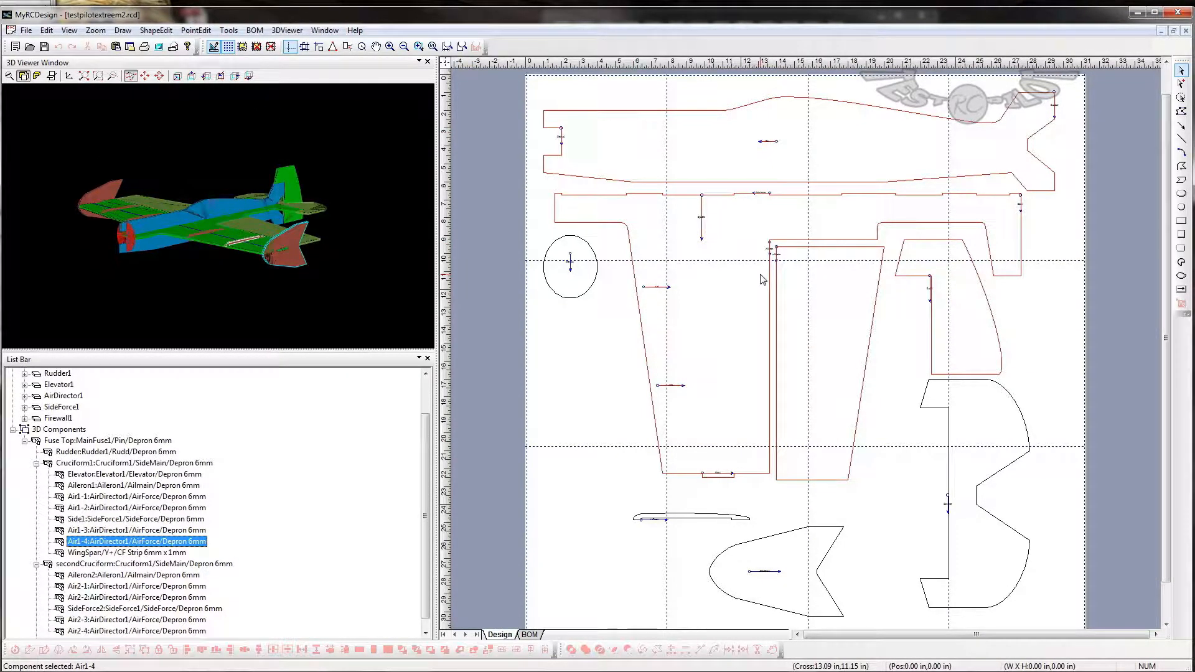
{"action": "left_click_drag", "start_coordinate": [187, 210], "coordinate": [109, 173]}
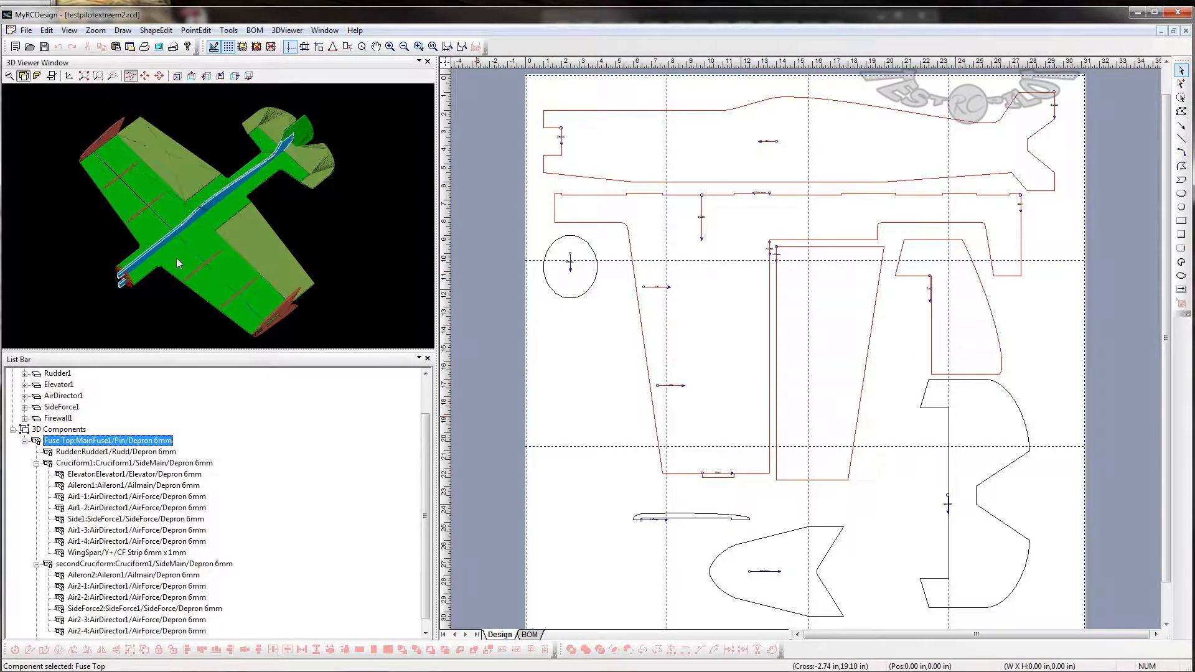
{"action": "left_click_drag", "start_coordinate": [260, 254], "coordinate": [327, 205]}
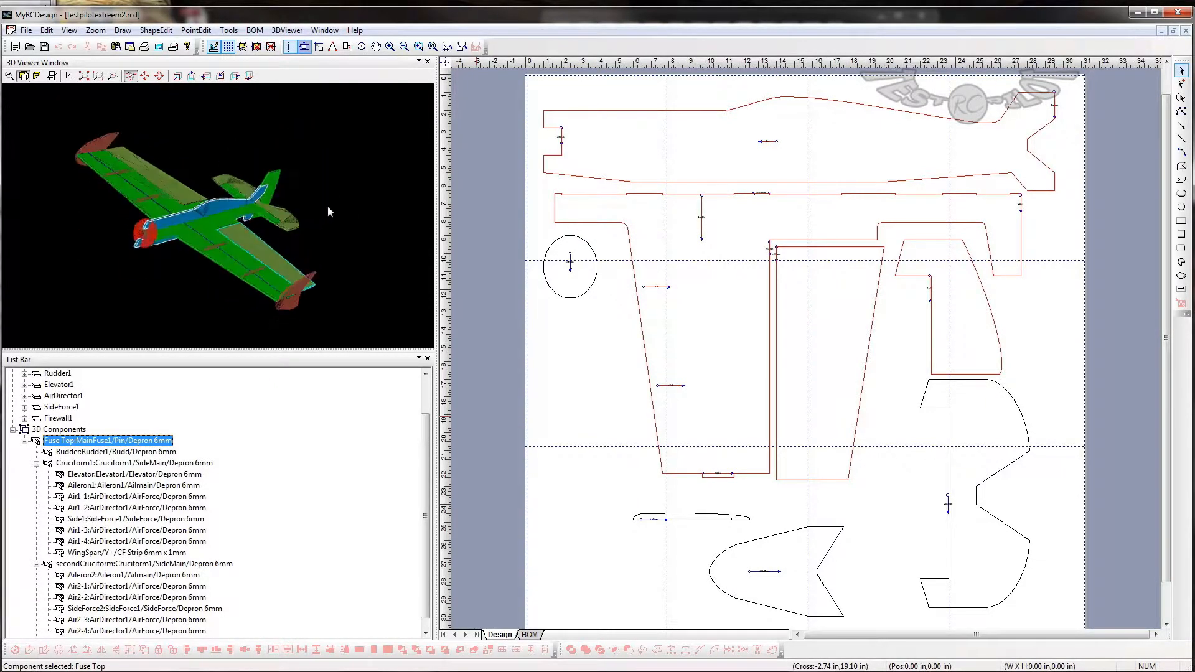
{"action": "left_click", "coordinate": [252, 238]}
{"action": "mouse_move", "coordinate": [203, 256]}
{"action": "left_mouse_down"}
{"action": "mouse_move", "coordinate": [285, 299]}
{"action": "mouse_move", "coordinate": [321, 140]}
{"action": "mouse_move", "coordinate": [202, 186]}
{"action": "mouse_move", "coordinate": [179, 244]}
{"action": "mouse_move", "coordinate": [180, 308]}
{"action": "mouse_move", "coordinate": [182, 254]}
{"action": "left_mouse_up"}
{"action": "left_click", "coordinate": [182, 254]}
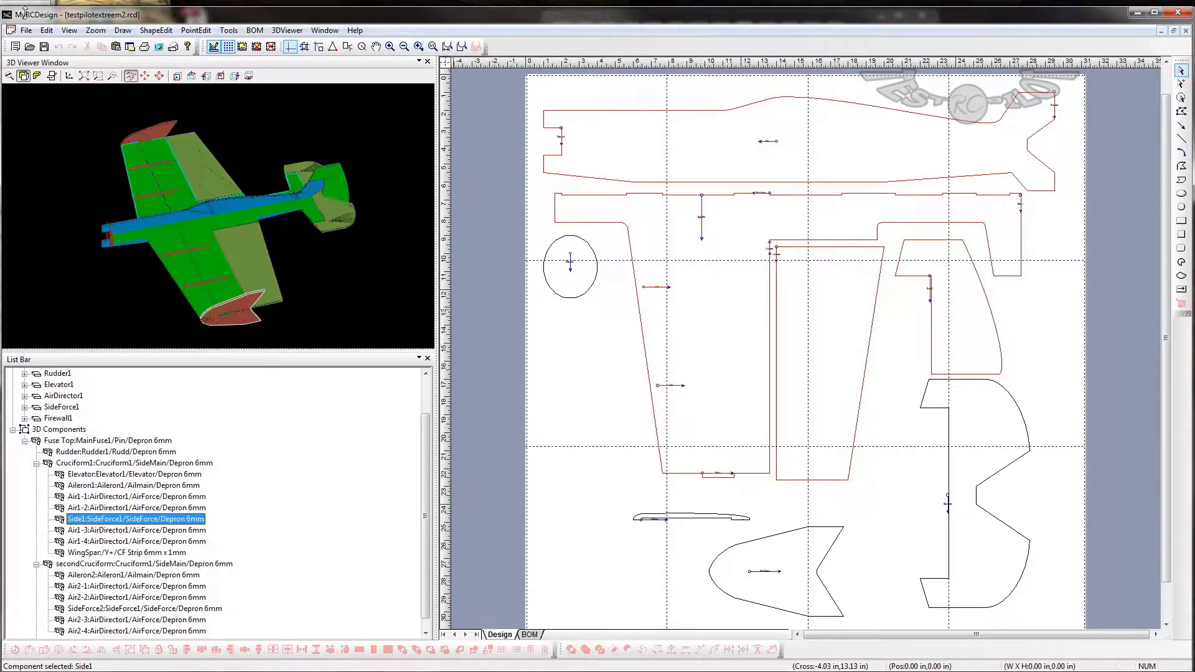
- Create a new blank design and widen its drawing page by narrowing the 3D viewer and component list area
{"action": "left_click", "coordinate": [23, 31]}
{"action": "left_click", "coordinate": [28, 32]}
{"action": "left_click", "coordinate": [46, 32]}
{"action": "left_click", "coordinate": [19, 43]}
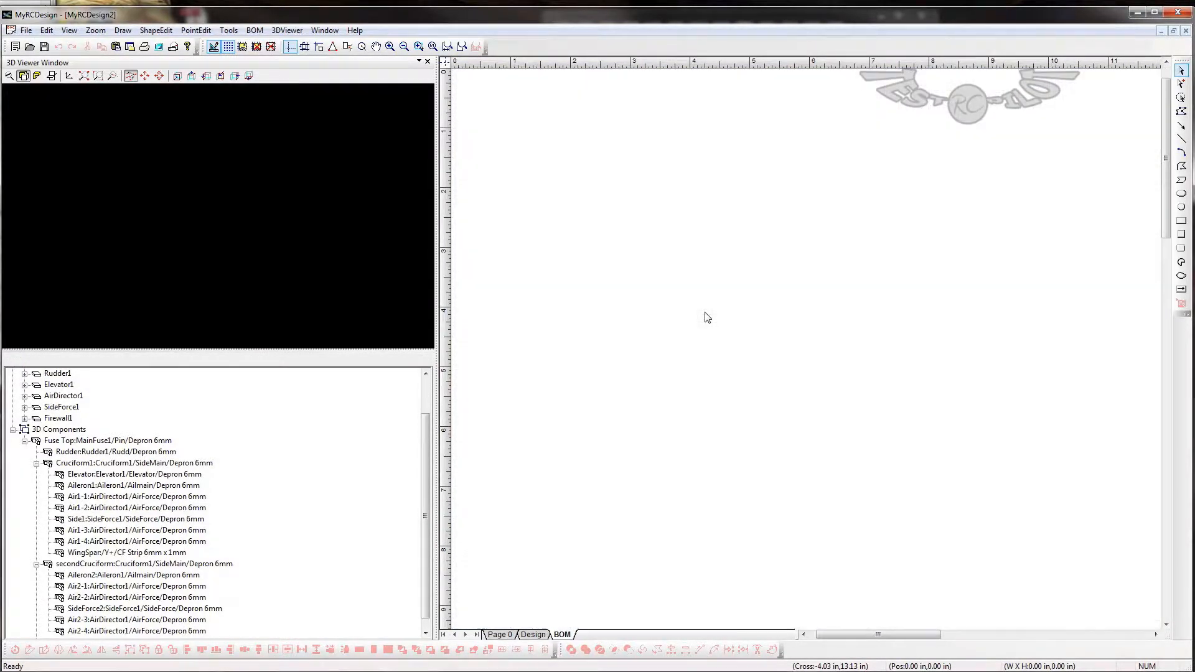
{"action": "left_click_drag", "start_coordinate": [437, 382], "coordinate": [361, 383]}
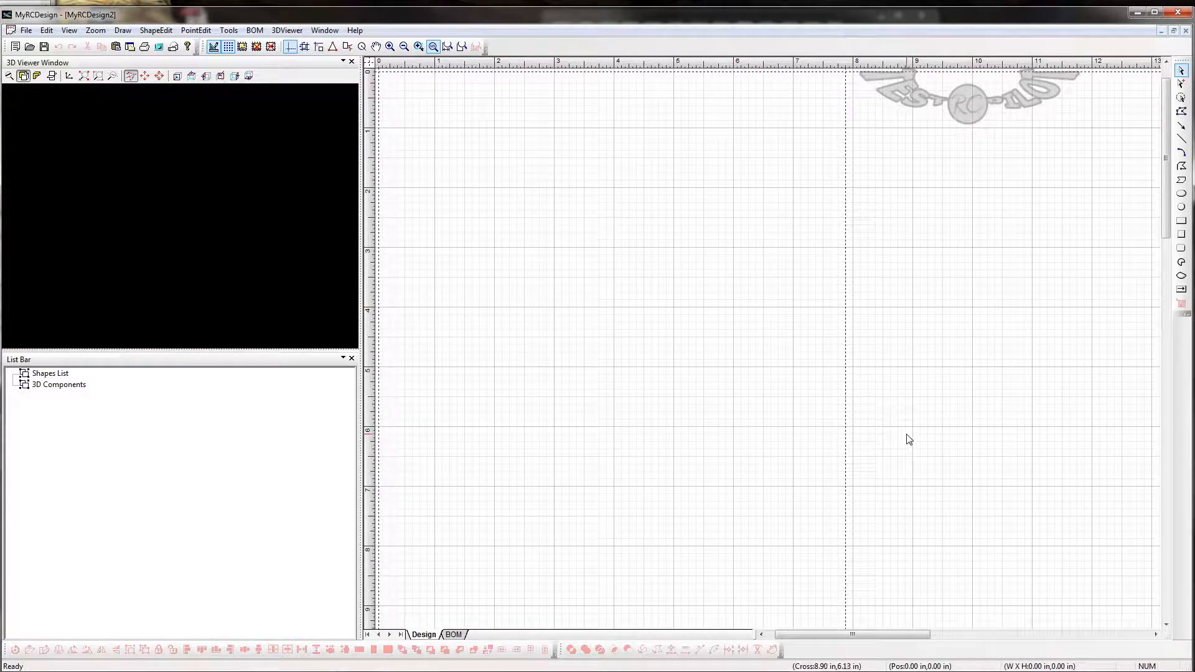
- Look over the blank page at several zoom levels and frame its left portion from 0 to about 23 in
{"action": "left_click", "coordinate": [404, 47]}
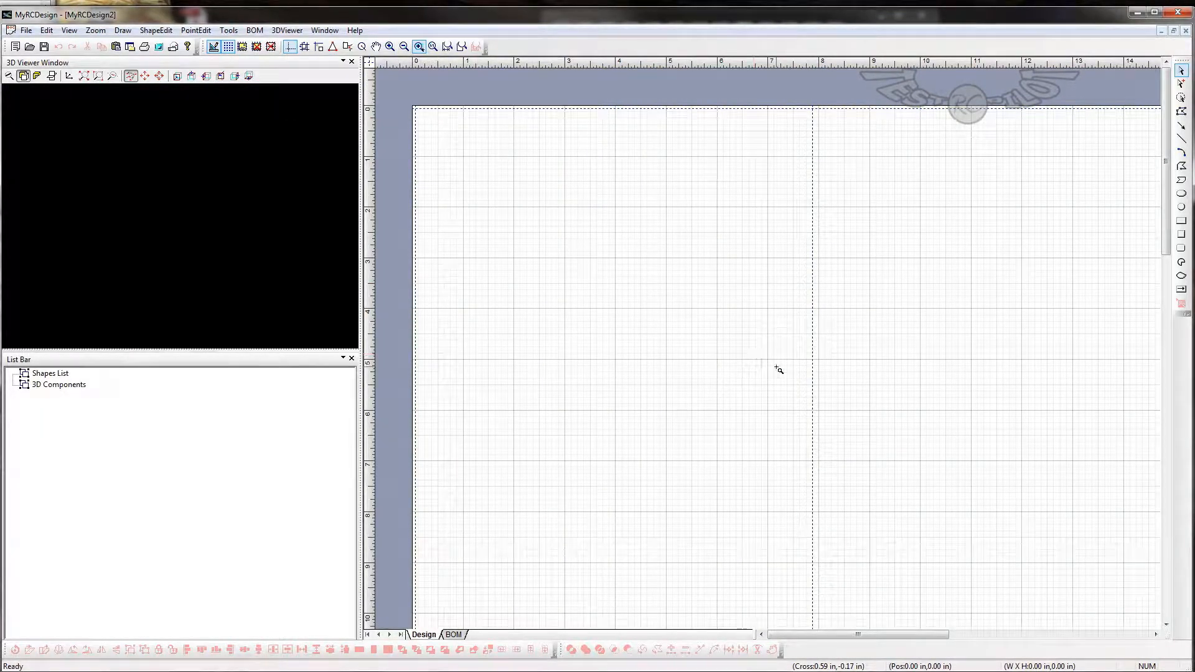
{"action": "left_click_drag", "start_coordinate": [879, 634], "coordinate": [996, 571]}
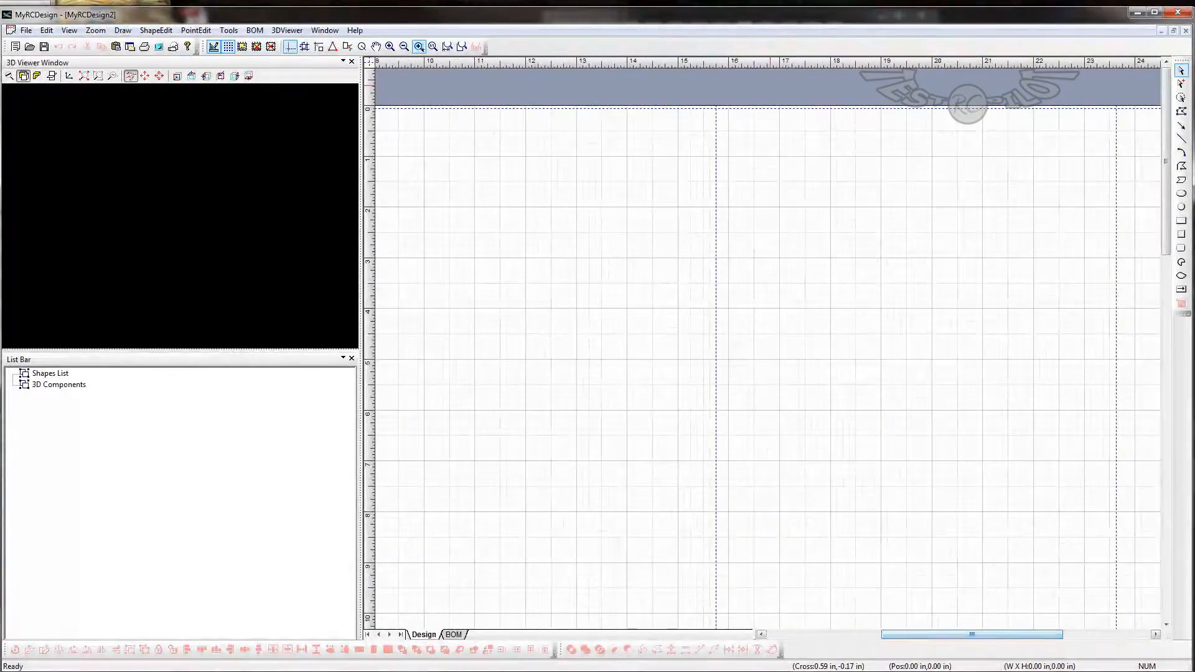
{"action": "left_click", "coordinate": [404, 47]}
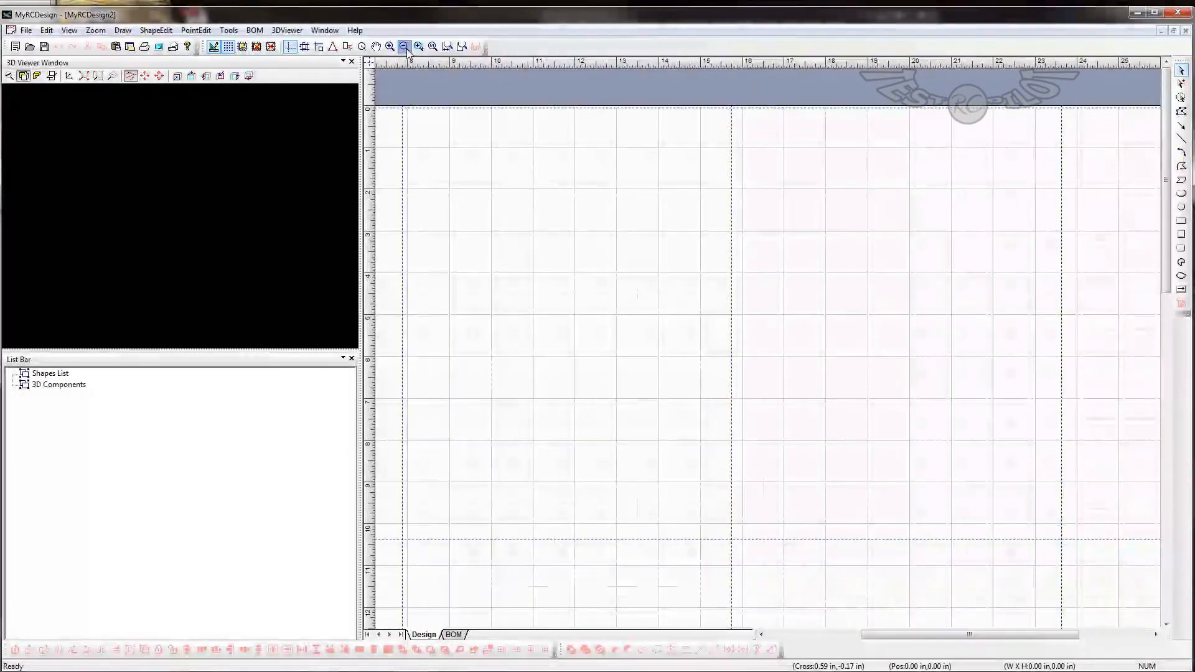
{"action": "left_click", "coordinate": [404, 46]}
{"action": "left_click", "coordinate": [403, 47]}
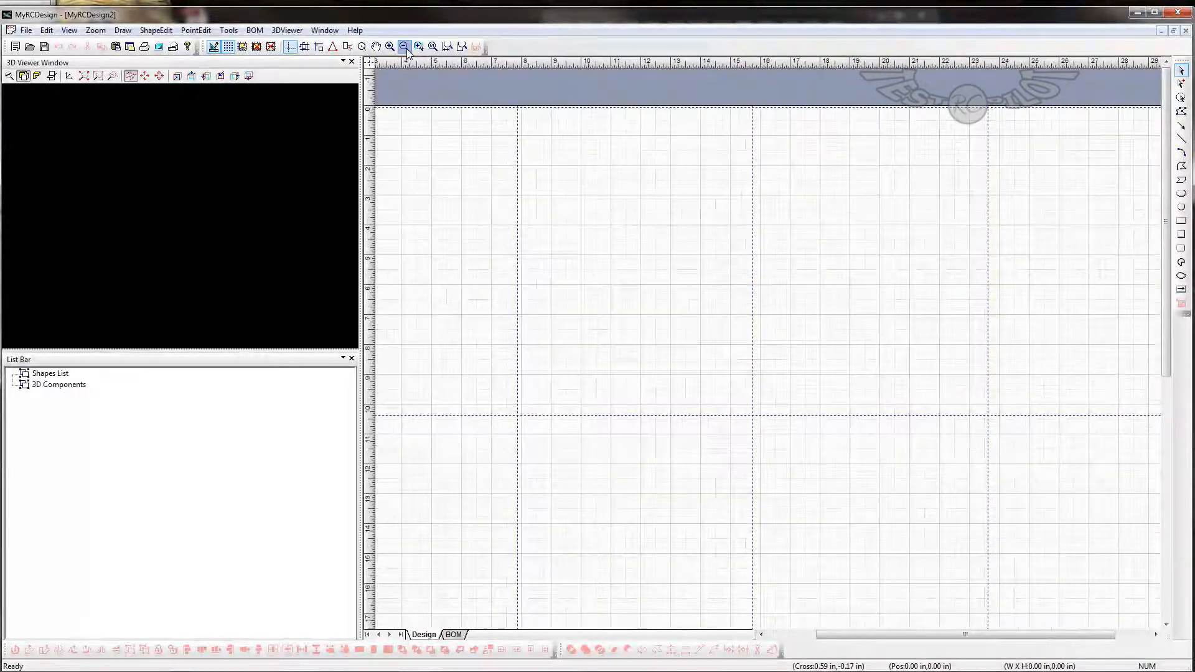
{"action": "left_click", "coordinate": [404, 47]}
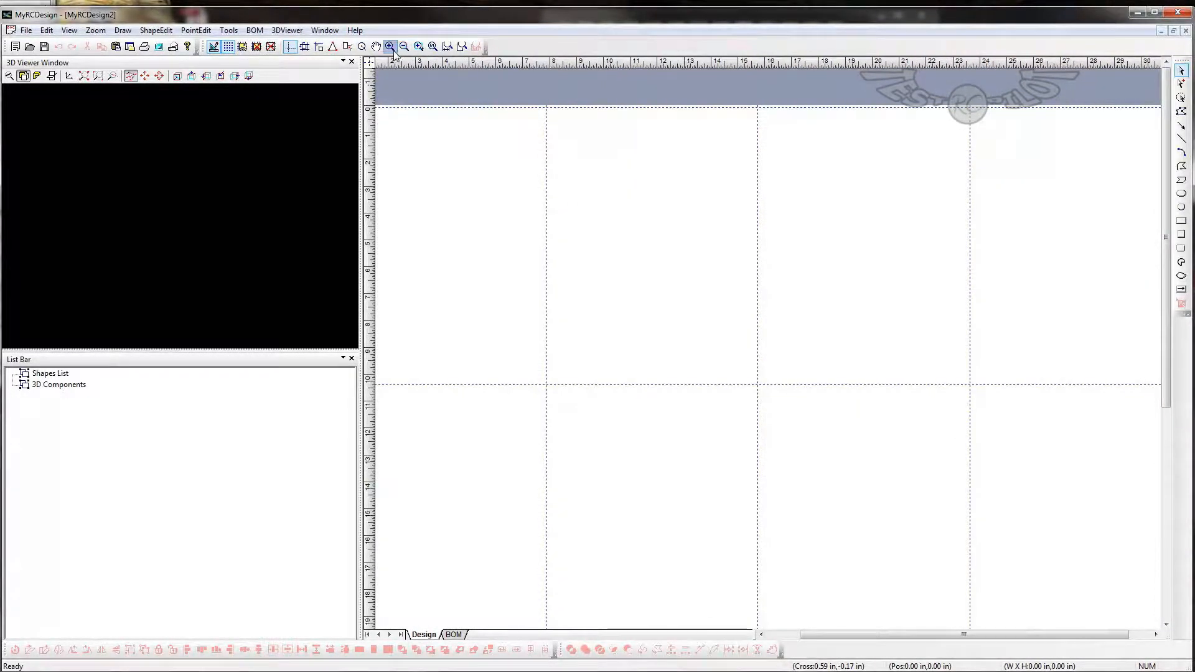
{"action": "left_click", "coordinate": [395, 49]}
{"action": "left_click", "coordinate": [395, 49]}
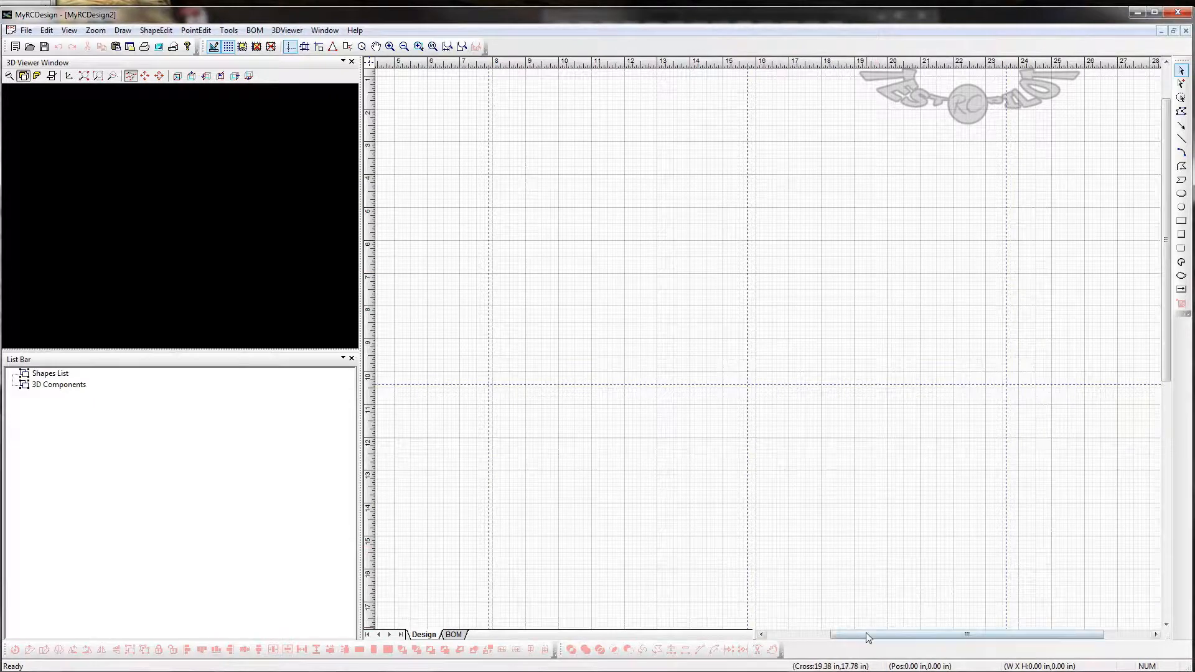
{"action": "left_click_drag", "start_coordinate": [849, 635], "coordinate": [808, 629]}
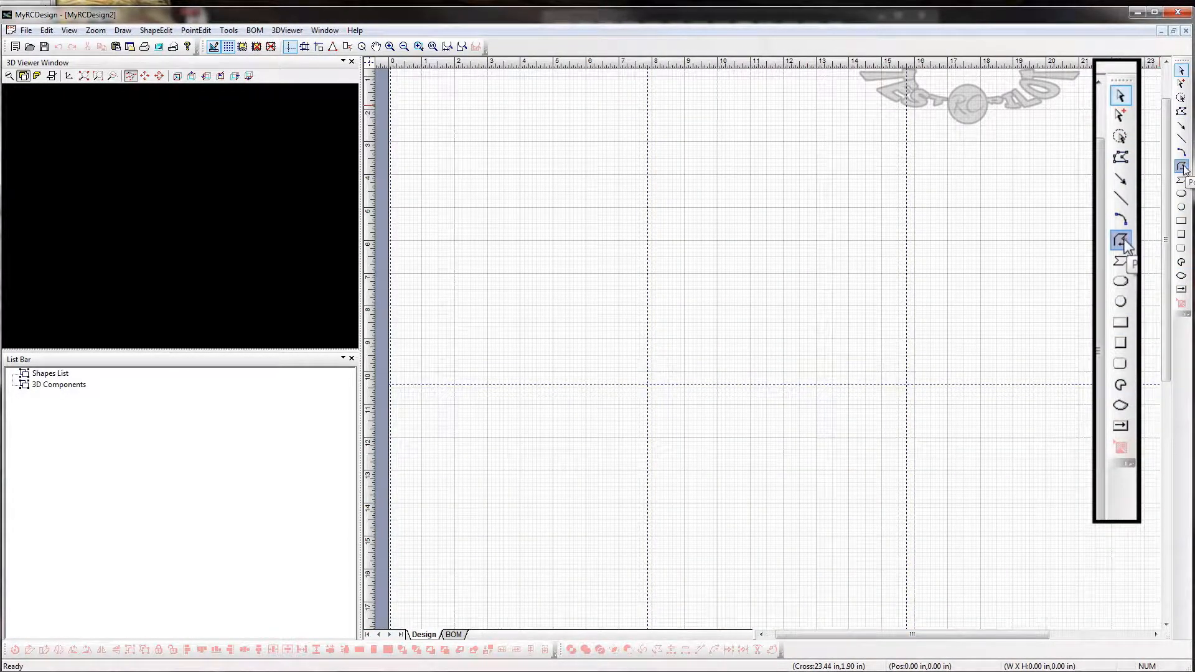
{"action": "left_click", "coordinate": [1182, 111]}
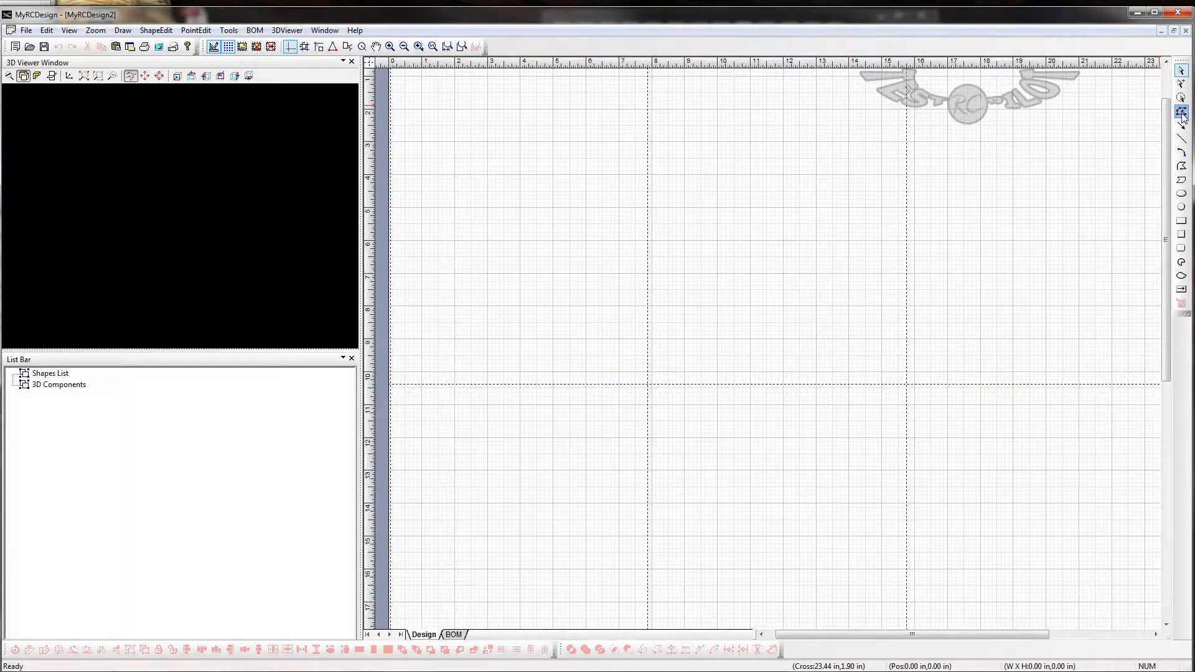
{"action": "left_click", "coordinate": [1181, 166]}
{"action": "left_click", "coordinate": [1180, 70]}
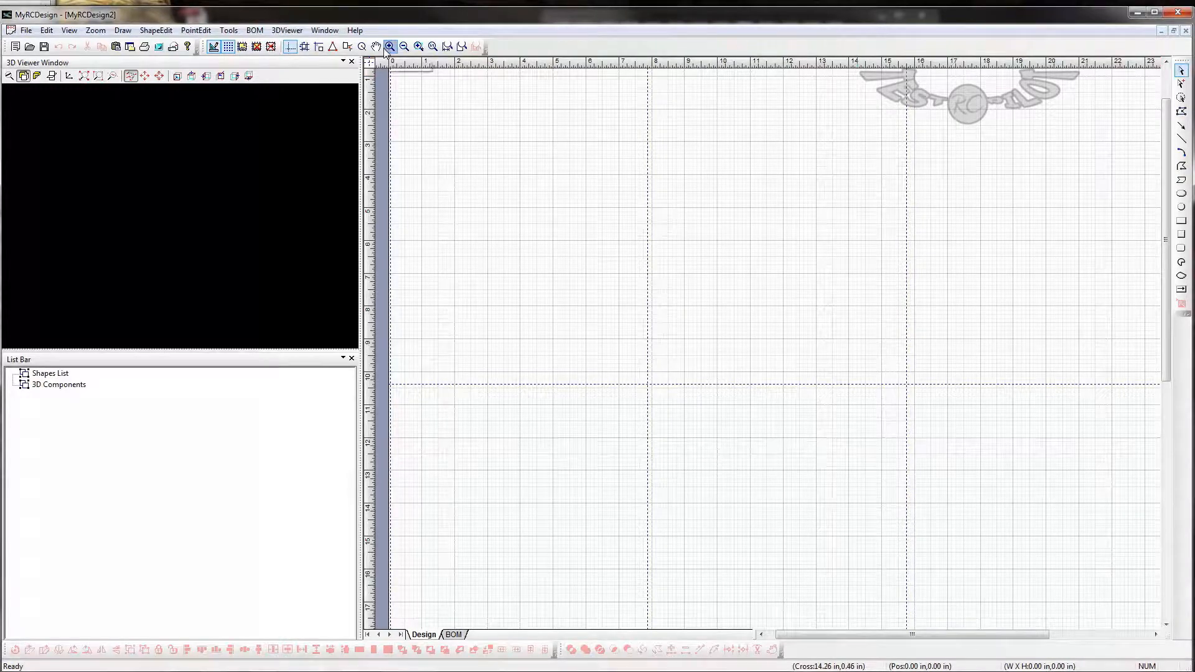
- With snap to grid on, draw the upper fuselage edge as a polygon from (1, 2) through (5, 2) and (7, 1.25) to (19, 2) in
{"action": "left_click", "coordinate": [304, 47]}
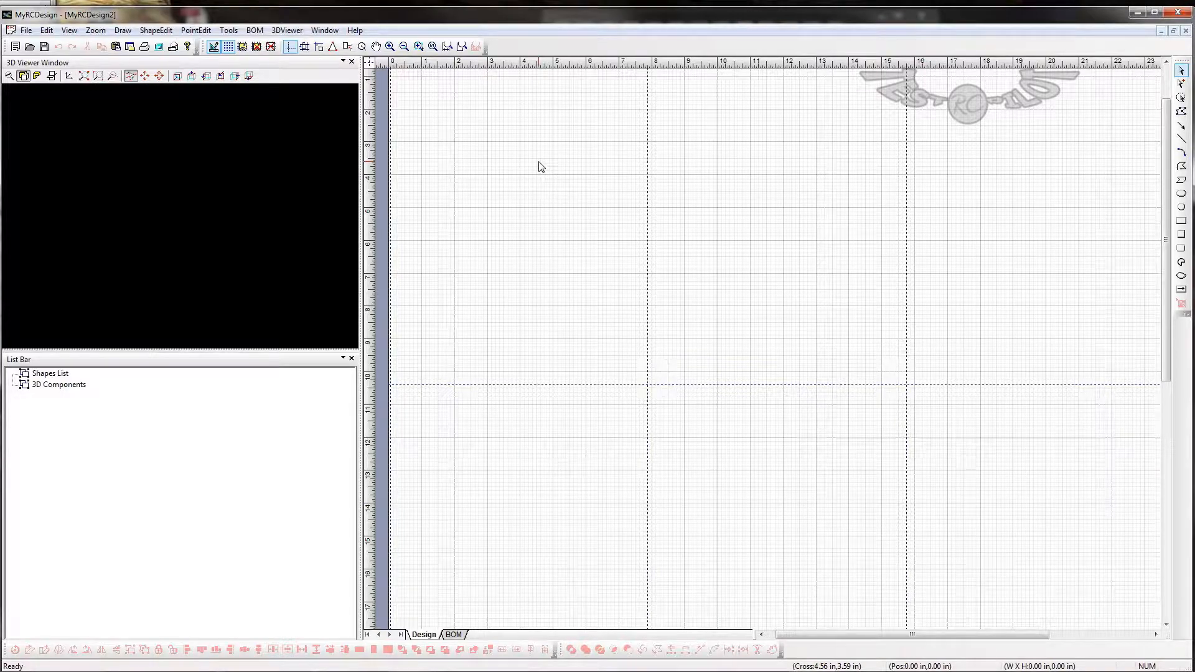
{"action": "left_click", "coordinate": [307, 48]}
{"action": "left_click", "coordinate": [1180, 167]}
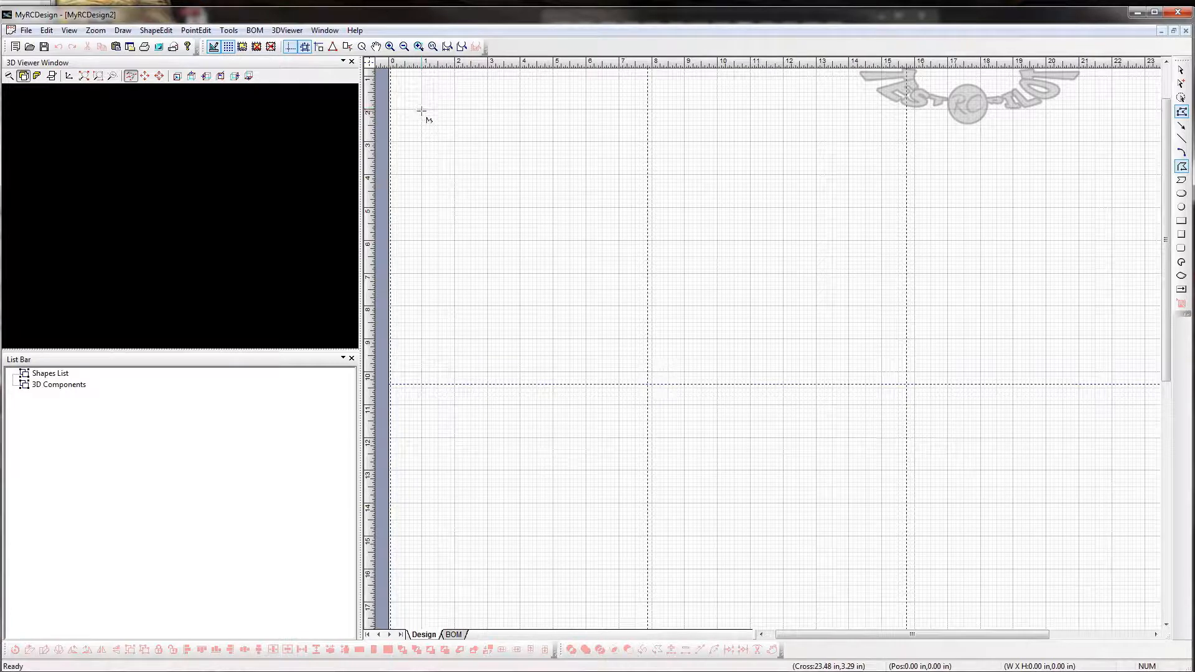
{"action": "left_click", "coordinate": [422, 110]}
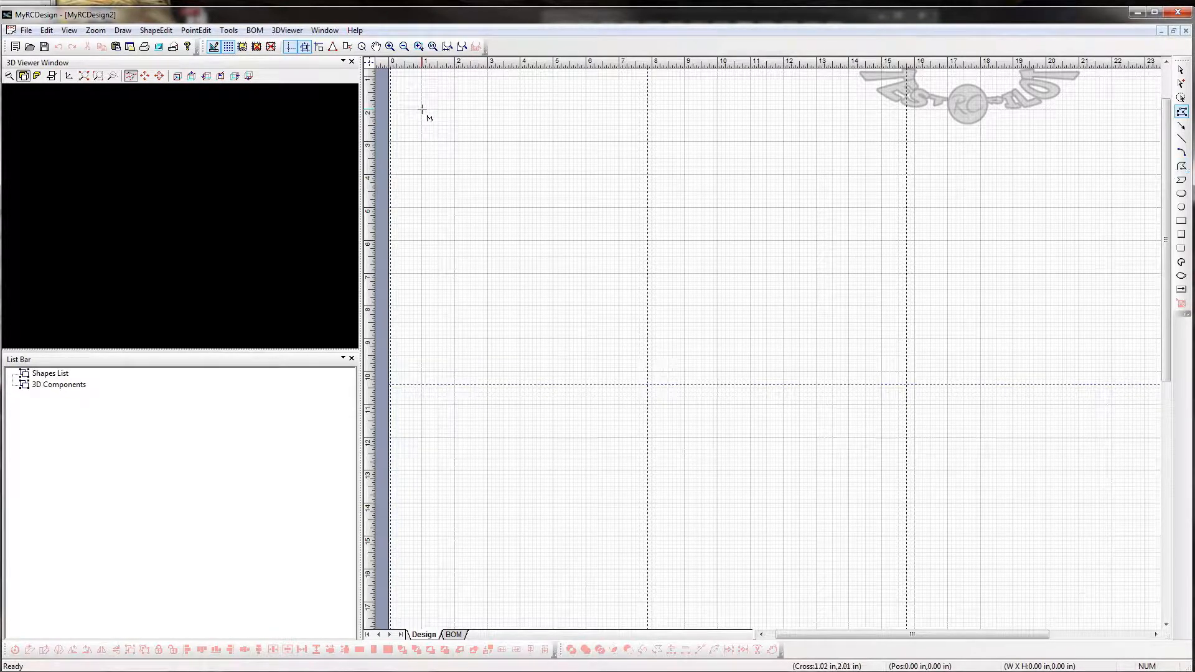
{"action": "left_click", "coordinate": [553, 109]}
{"action": "left_click", "coordinate": [619, 85]}
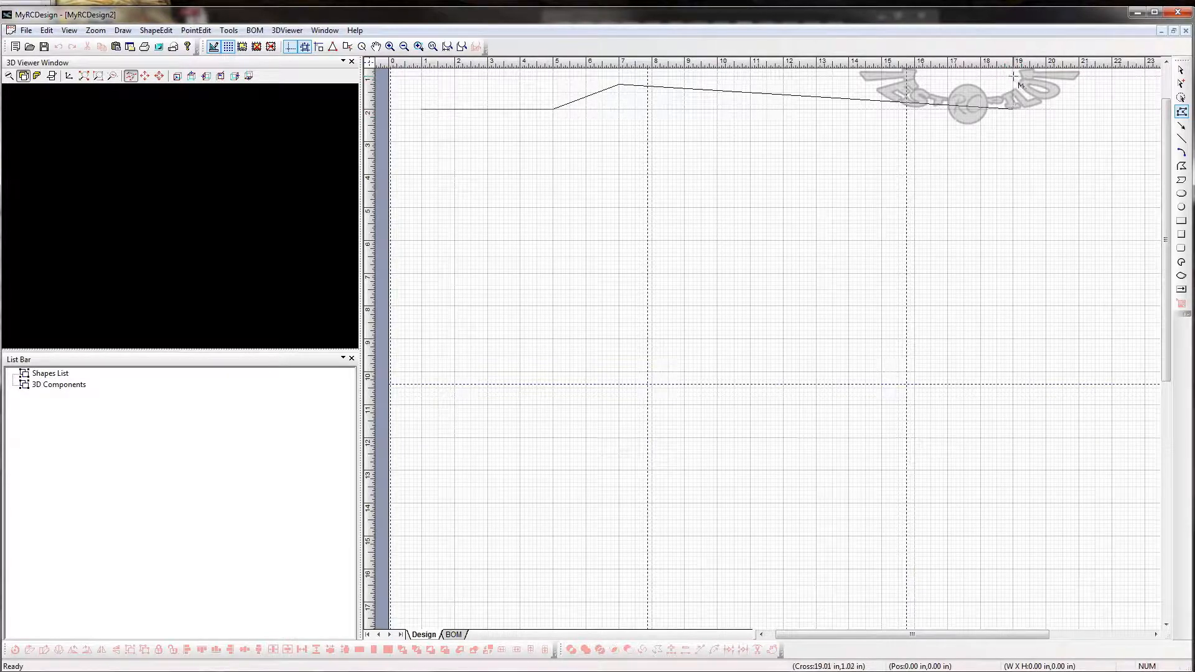
- Continue the outline around the tail with flat tips at 0.5 and 4.5 in, a V-notch at (19.5, 2.5), ending at (19, 3.5)
{"action": "scroll", "coordinate": [1033, 73], "scroll_direction": "up", "scroll_amount": 2}
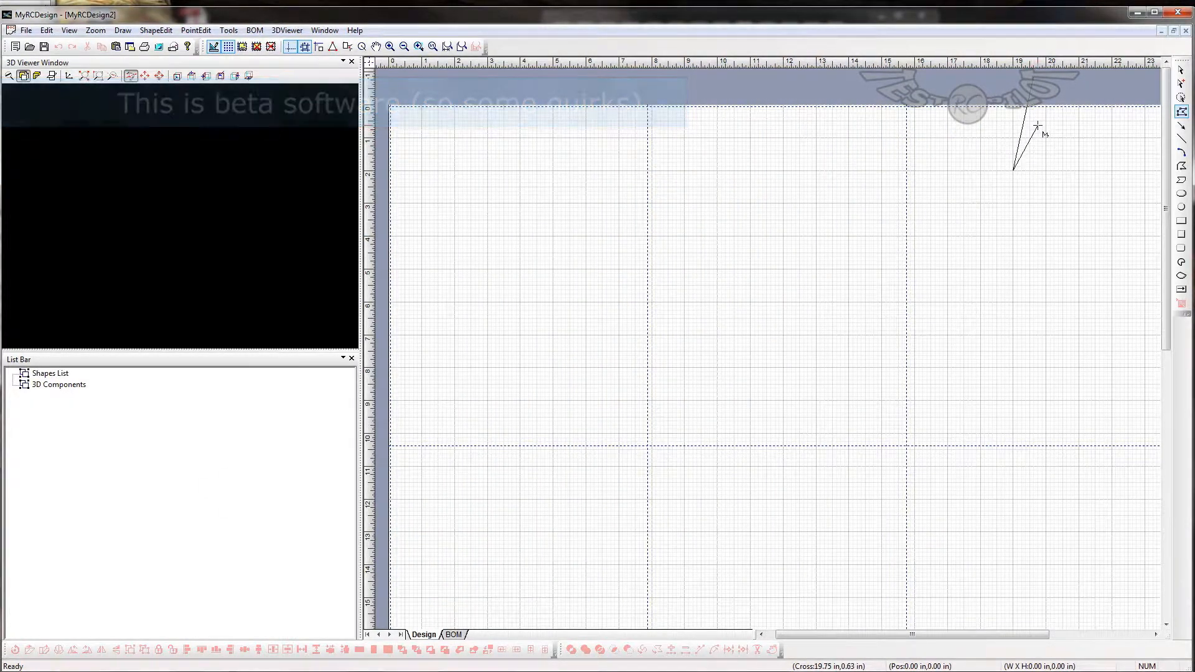
{"action": "left_click", "coordinate": [1046, 120]}
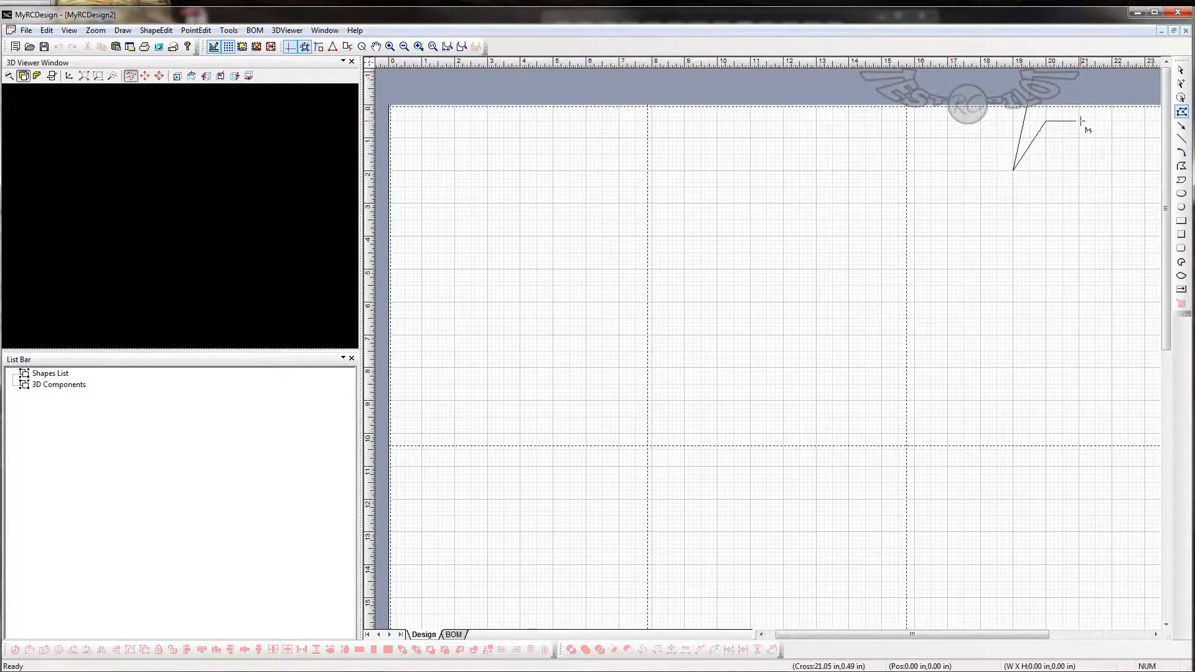
{"action": "left_click", "coordinate": [1078, 121]}
{"action": "left_click", "coordinate": [1030, 187]}
{"action": "left_click", "coordinate": [1079, 219]}
{"action": "left_click", "coordinate": [1079, 253]}
{"action": "left_click", "coordinate": [1045, 253]}
{"action": "left_click", "coordinate": [1012, 217]}
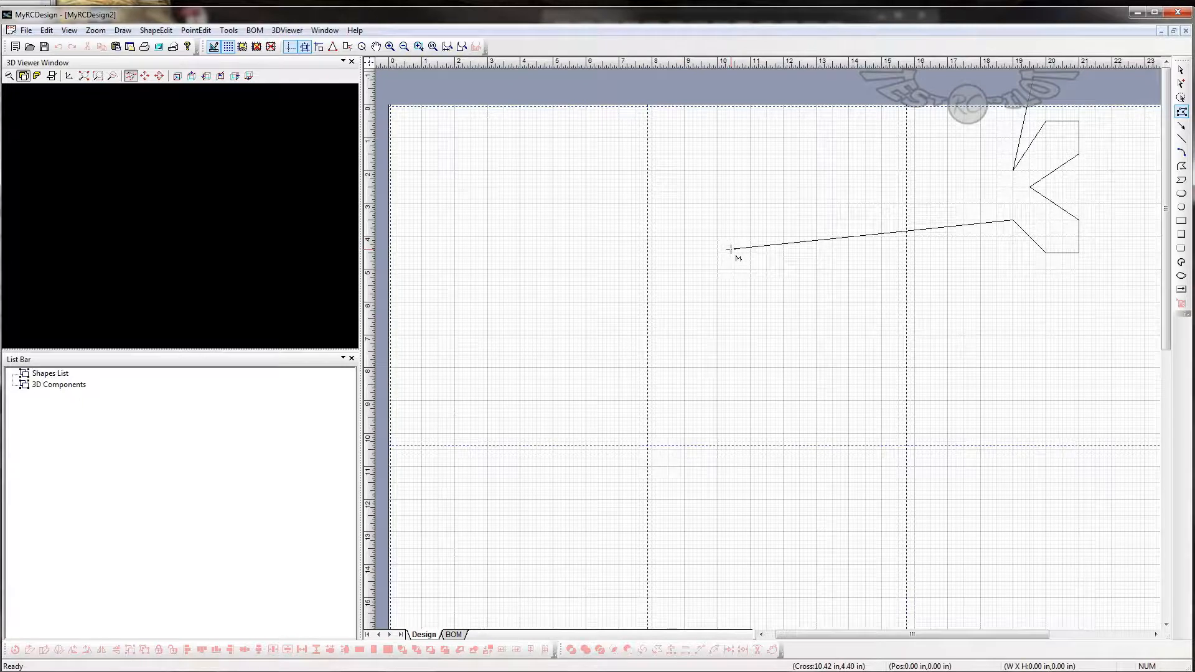
- Draw the belly through about (10.4, 4.4) and (1, 4.4) in and close the outline around a 1.5 by 1 in nose notch
{"action": "left_click", "coordinate": [732, 249]}
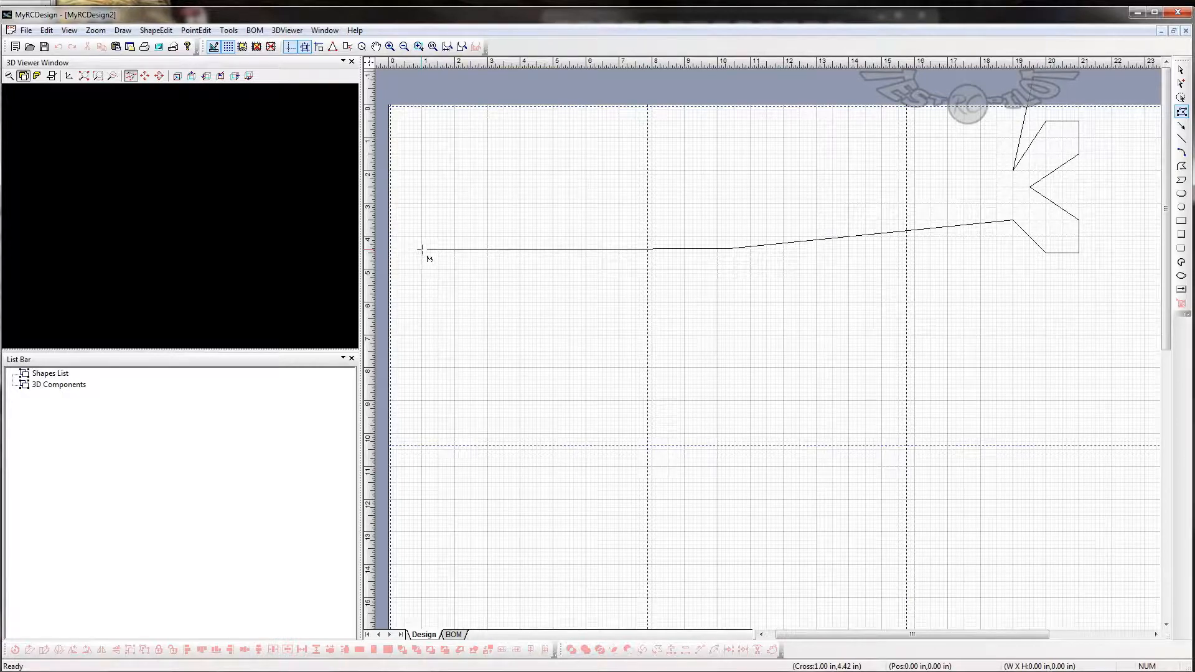
{"action": "key", "text": "Escape"}
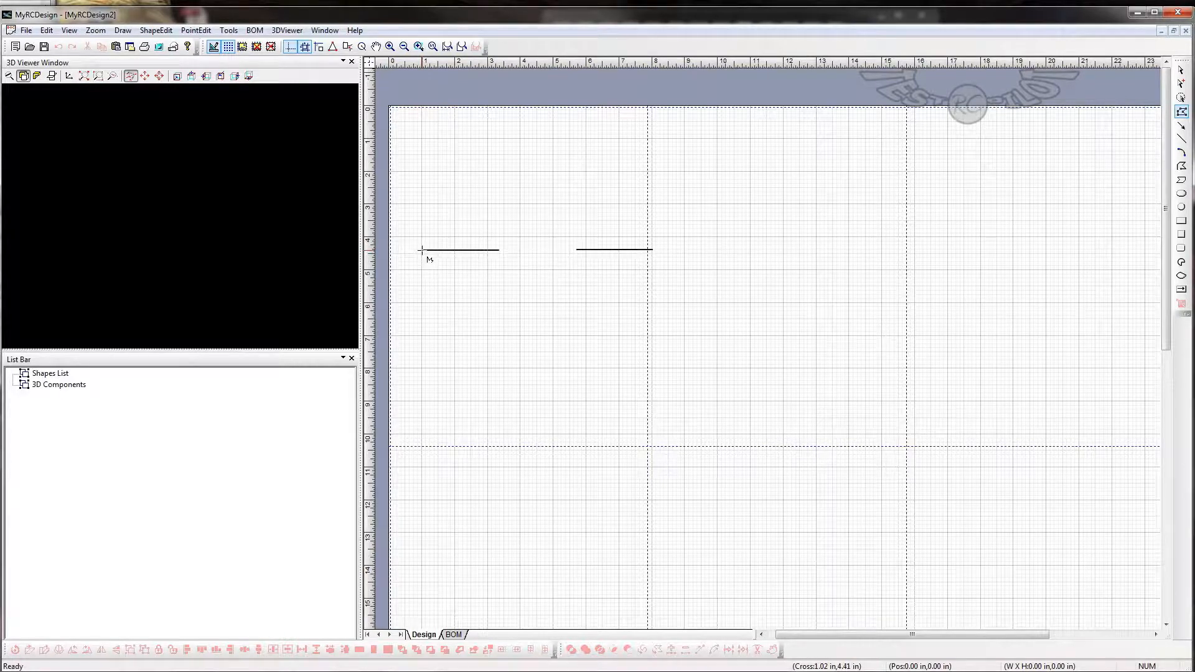
{"action": "left_click", "coordinate": [421, 249]}
{"action": "left_click", "coordinate": [420, 221]}
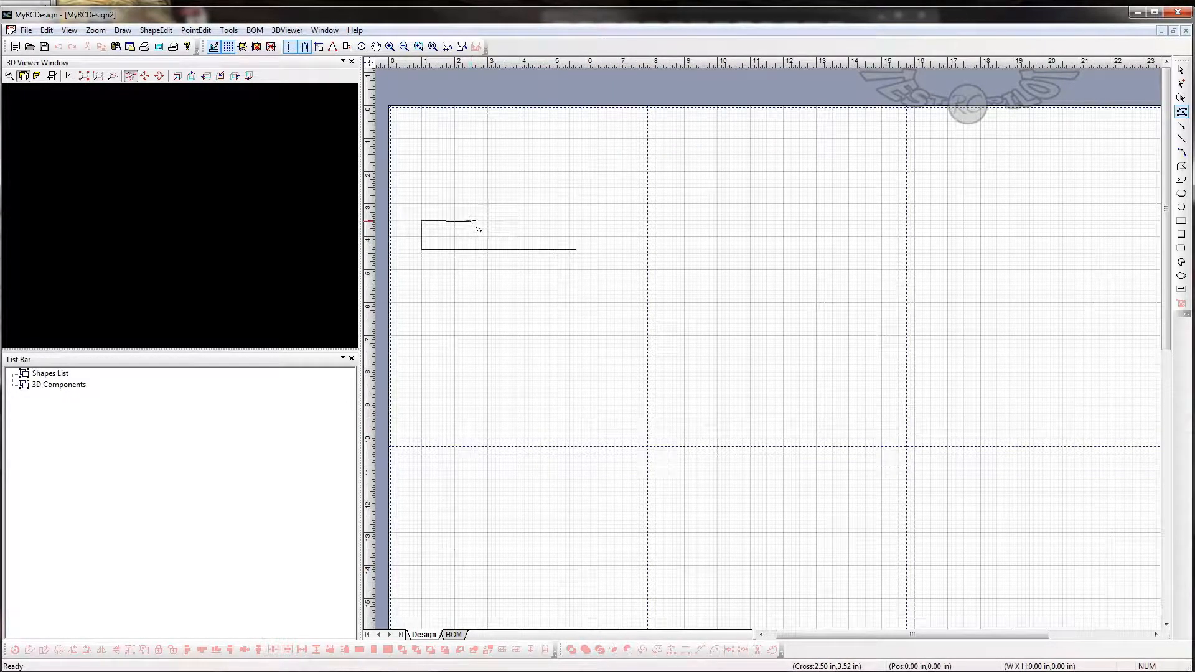
{"action": "left_click", "coordinate": [471, 221]}
{"action": "left_click", "coordinate": [471, 187]}
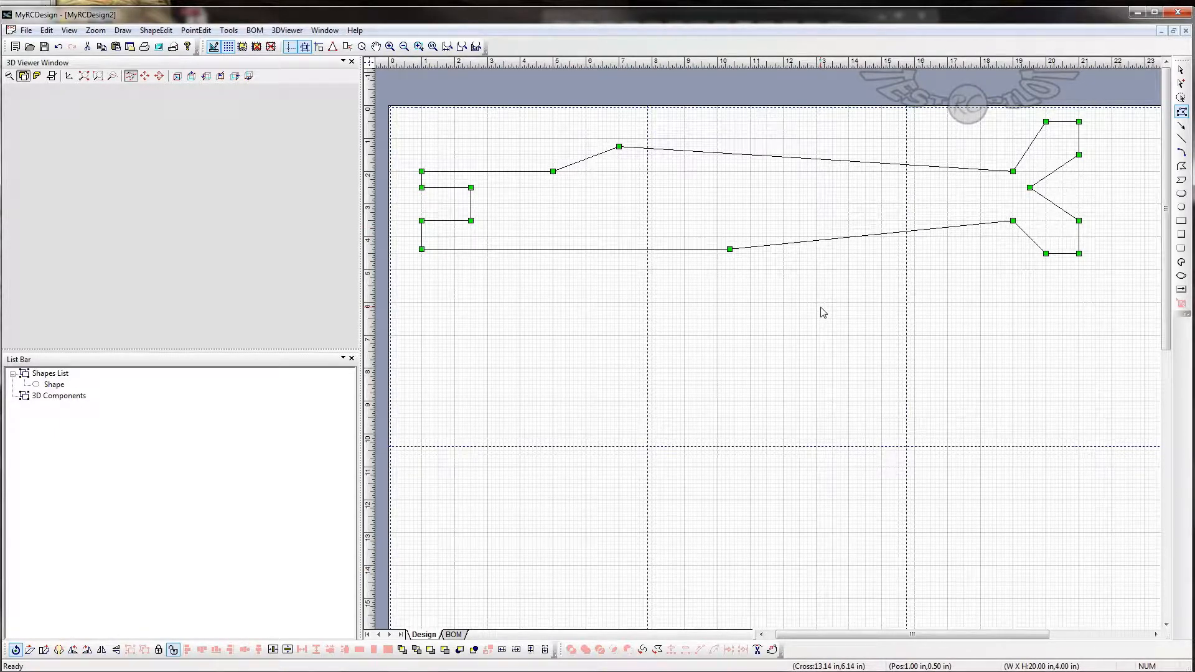
- Edit the outline's points to lower the nose notch's bottom edge to 3.75 in, moving both of its corners
{"action": "left_click", "coordinate": [1182, 113]}
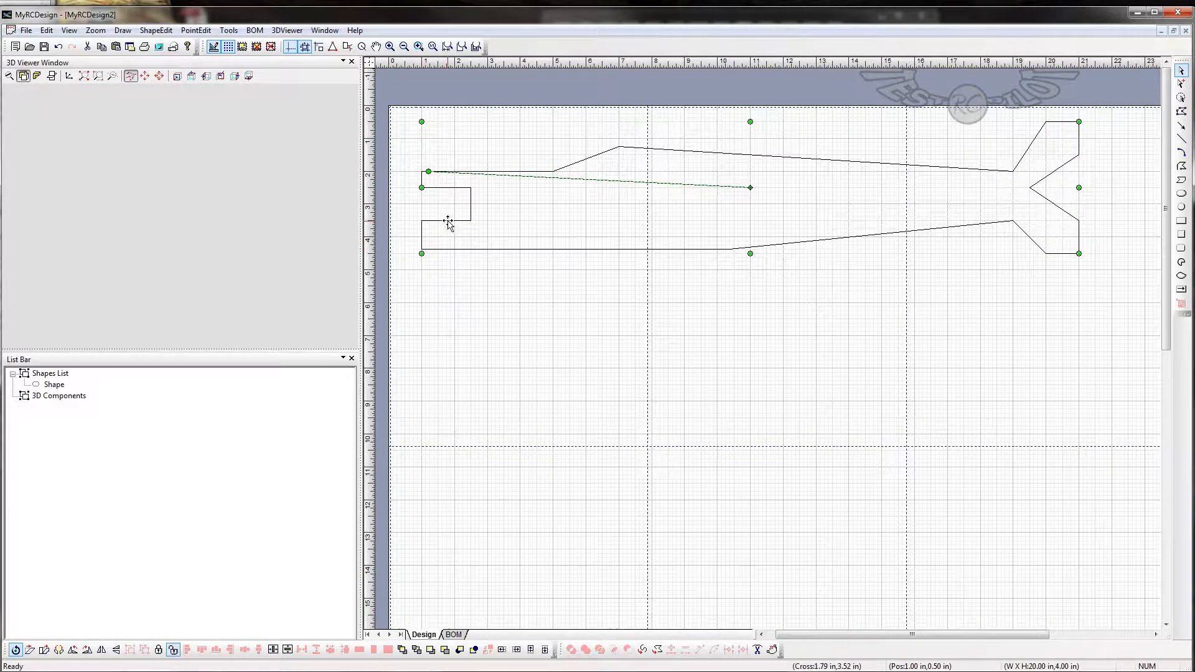
{"action": "left_click", "coordinate": [1182, 113]}
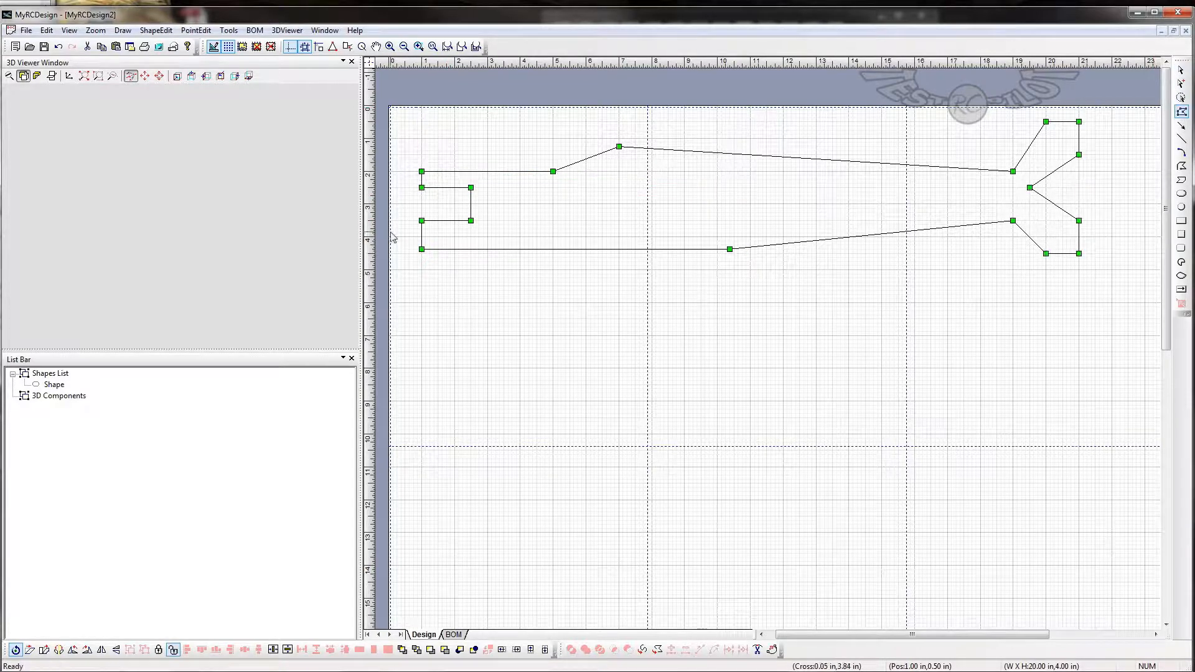
{"action": "left_click", "coordinate": [421, 221]}
{"action": "left_click_drag", "start_coordinate": [422, 221], "coordinate": [421, 229]}
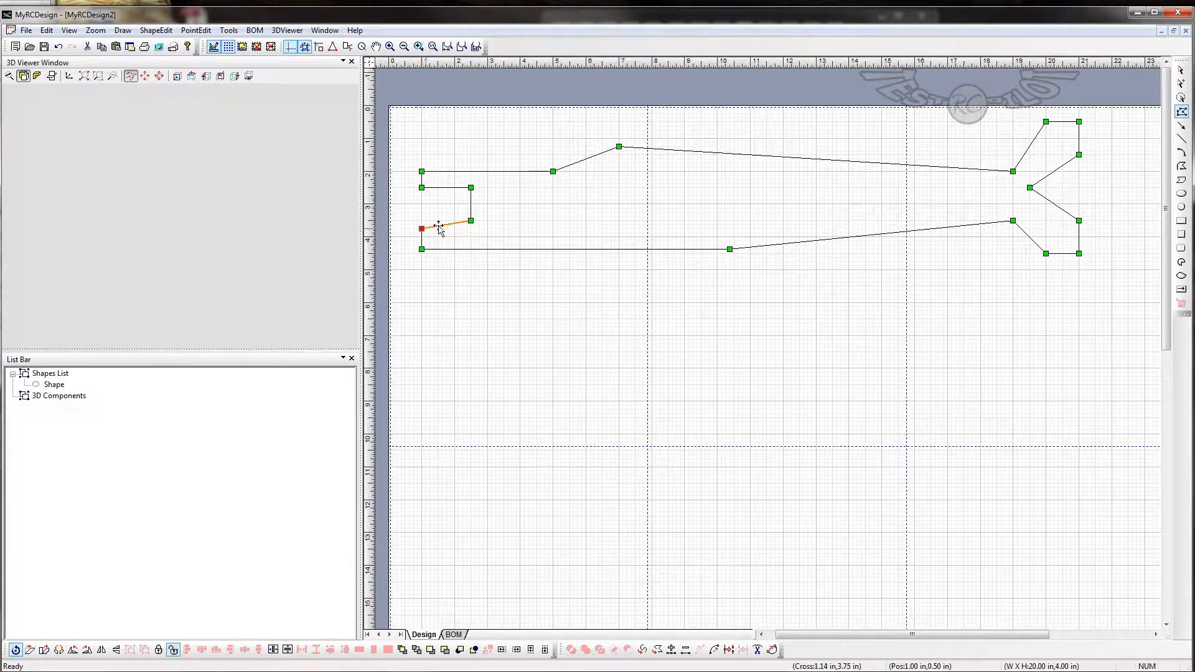
{"action": "left_click", "coordinate": [471, 221]}
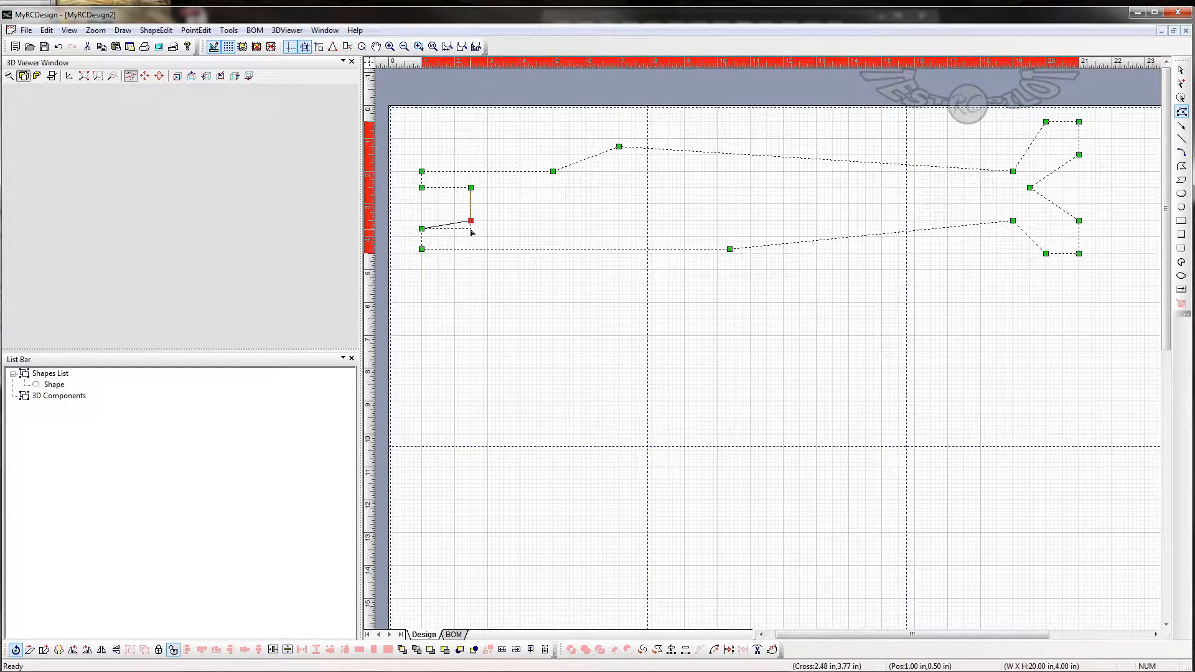
{"action": "left_click_drag", "start_coordinate": [472, 232], "coordinate": [471, 230]}
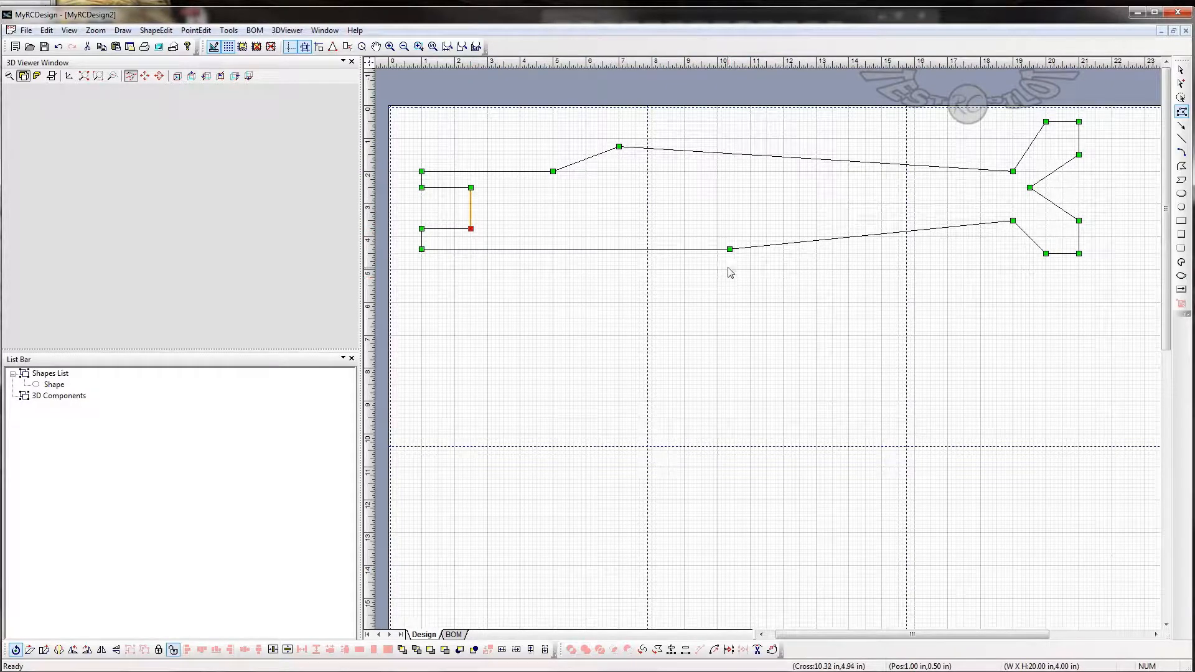
- Try moving the upper nose corner outward to about (0.4, 1.7) in, and put it back at (1, 2)
{"action": "double_click", "coordinate": [421, 171]}
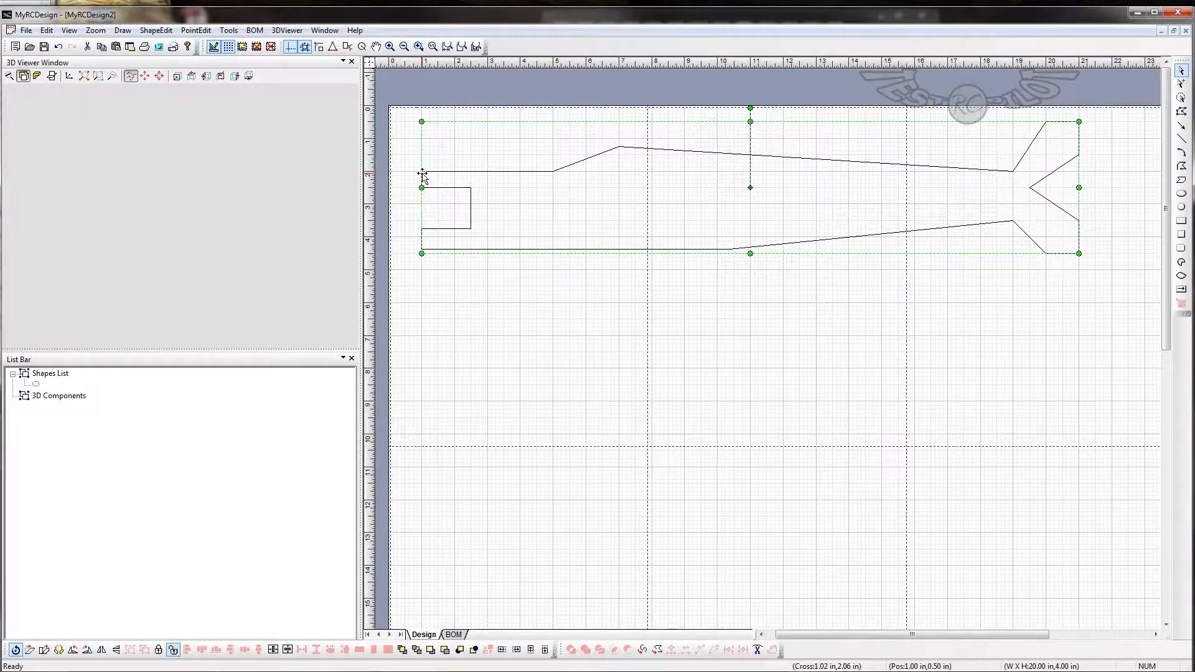
{"action": "left_click", "coordinate": [1181, 111]}
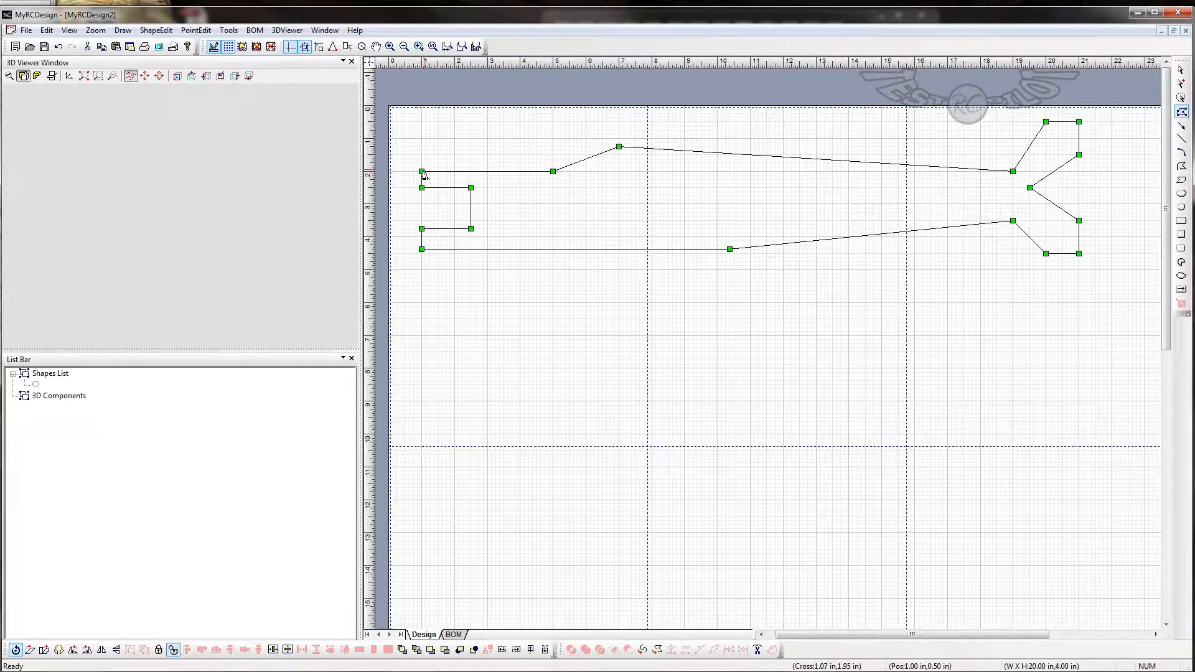
{"action": "left_click_drag", "start_coordinate": [422, 174], "coordinate": [403, 168]}
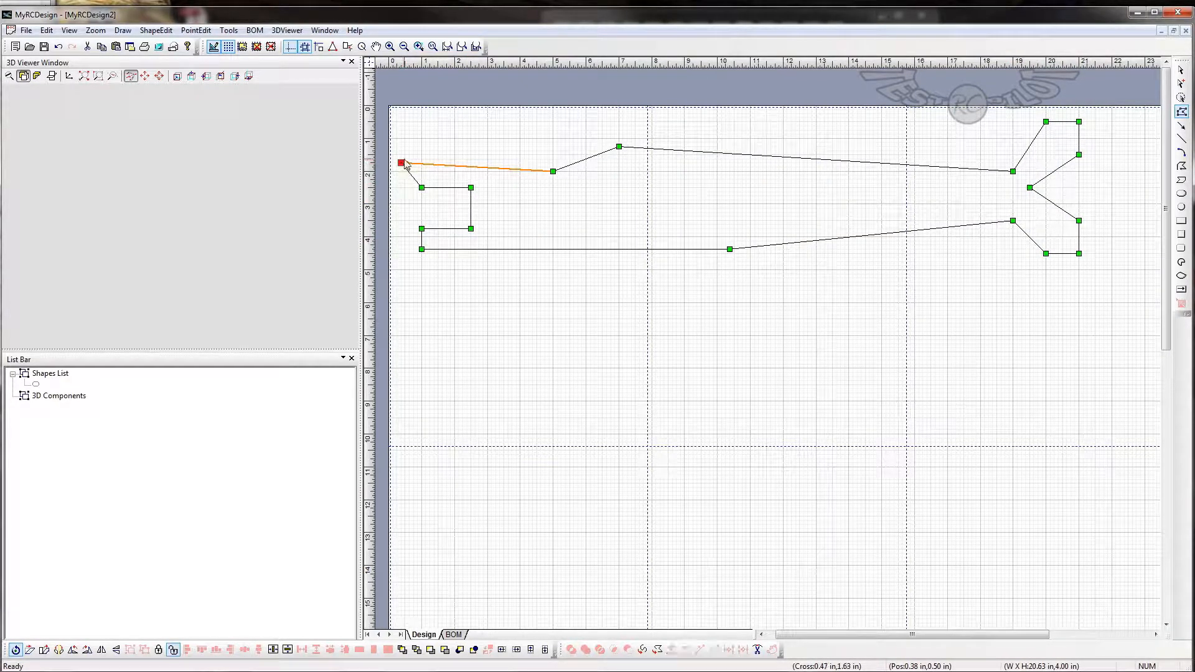
{"action": "left_click", "coordinate": [417, 168]}
{"action": "left_click", "coordinate": [403, 165]}
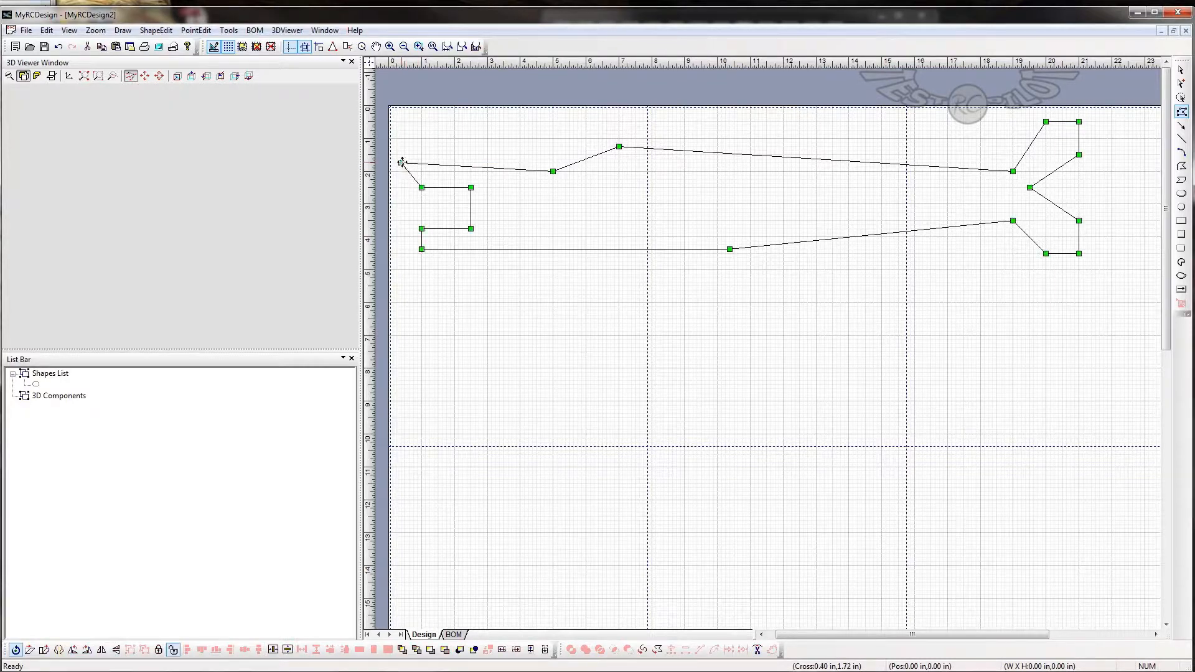
{"action": "left_click", "coordinate": [402, 164]}
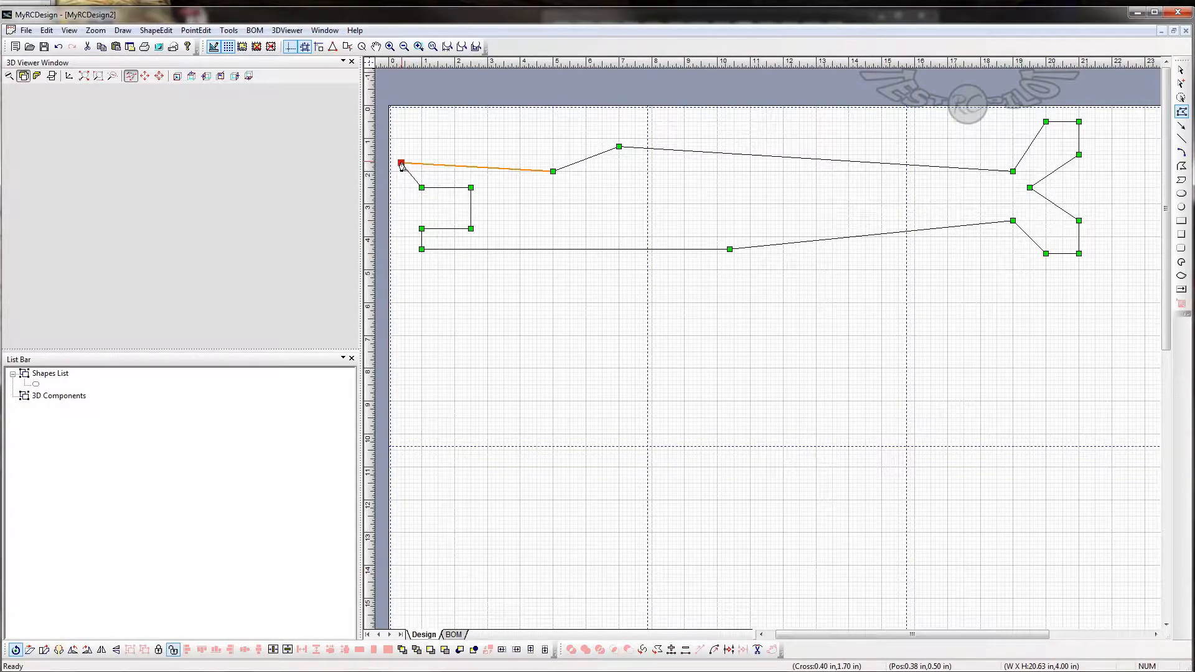
{"action": "left_click_drag", "start_coordinate": [421, 171], "coordinate": [422, 168]}
{"action": "left_click", "coordinate": [422, 171]}
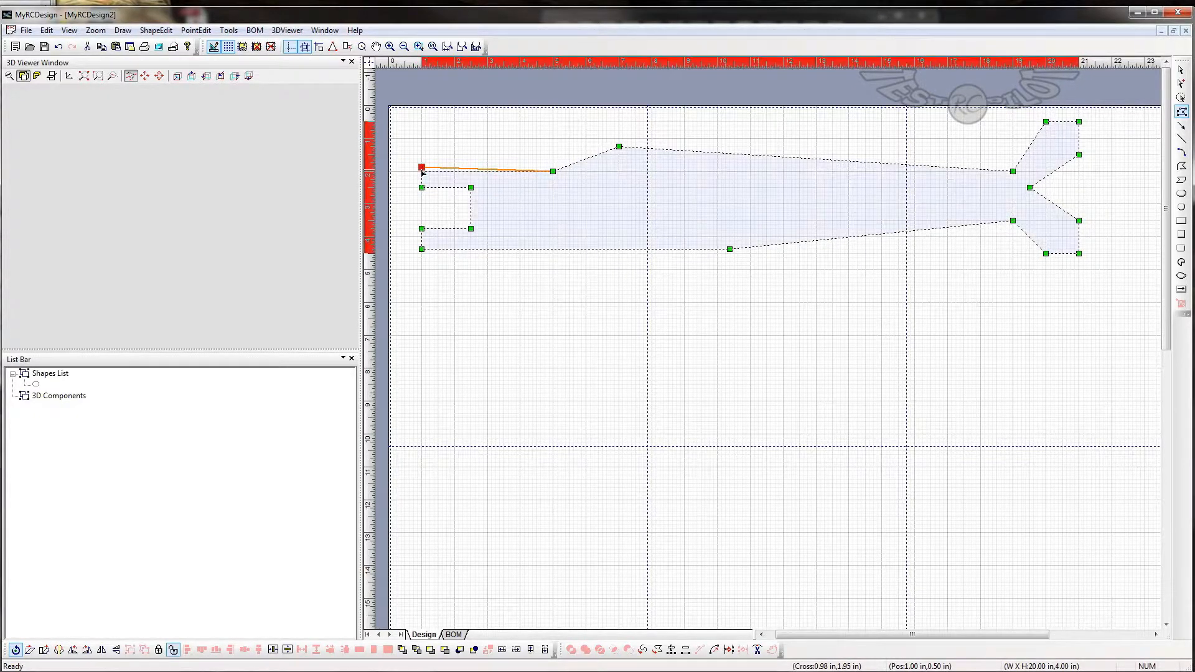
{"action": "left_click_drag", "start_coordinate": [422, 172], "coordinate": [421, 171]}
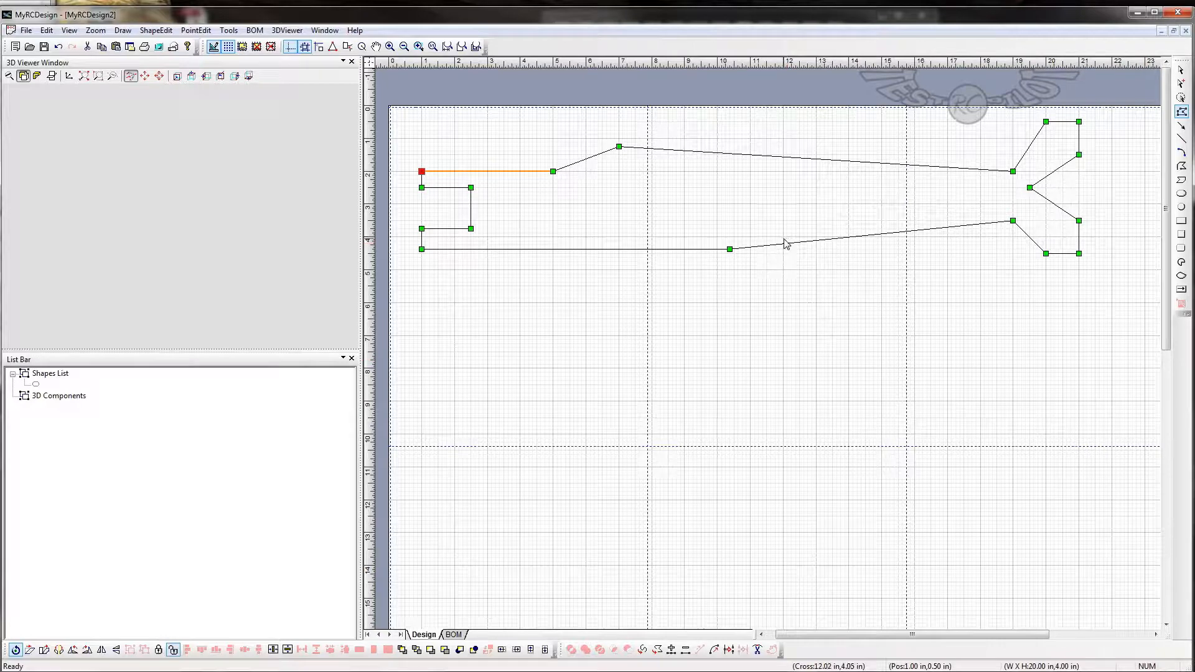
- Convert the upper rear edge between (7, 1.25) and (19, 2) in to a curve and give it a slight inward dip
{"action": "left_click", "coordinate": [570, 163]}
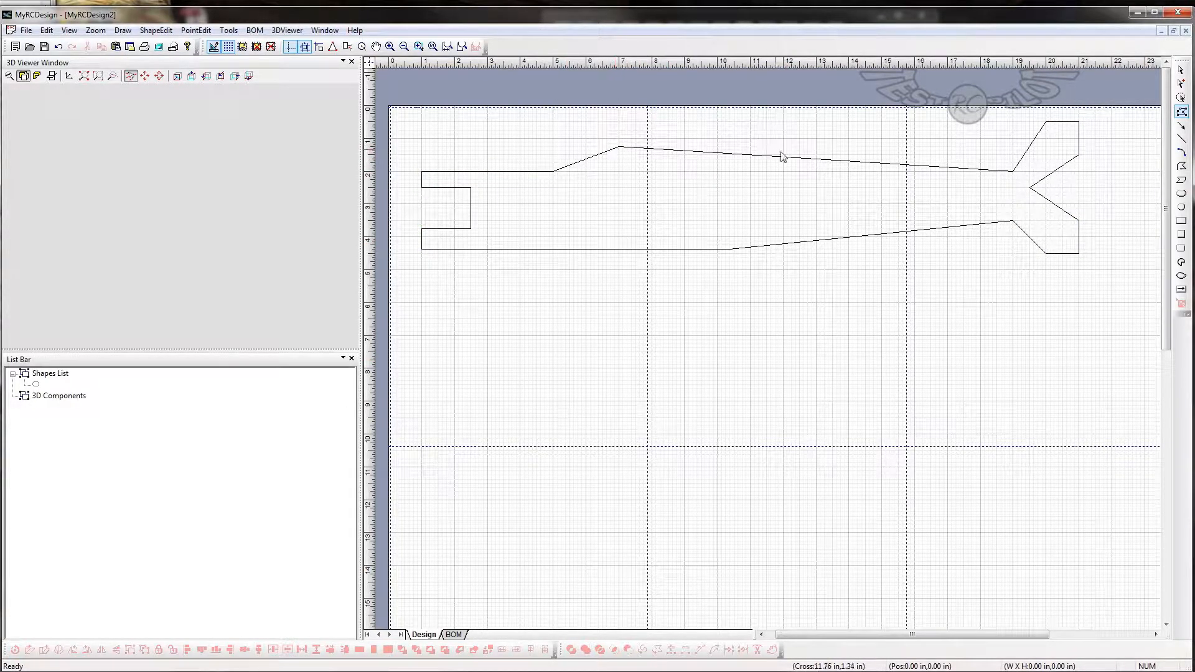
{"action": "left_click", "coordinate": [619, 148]}
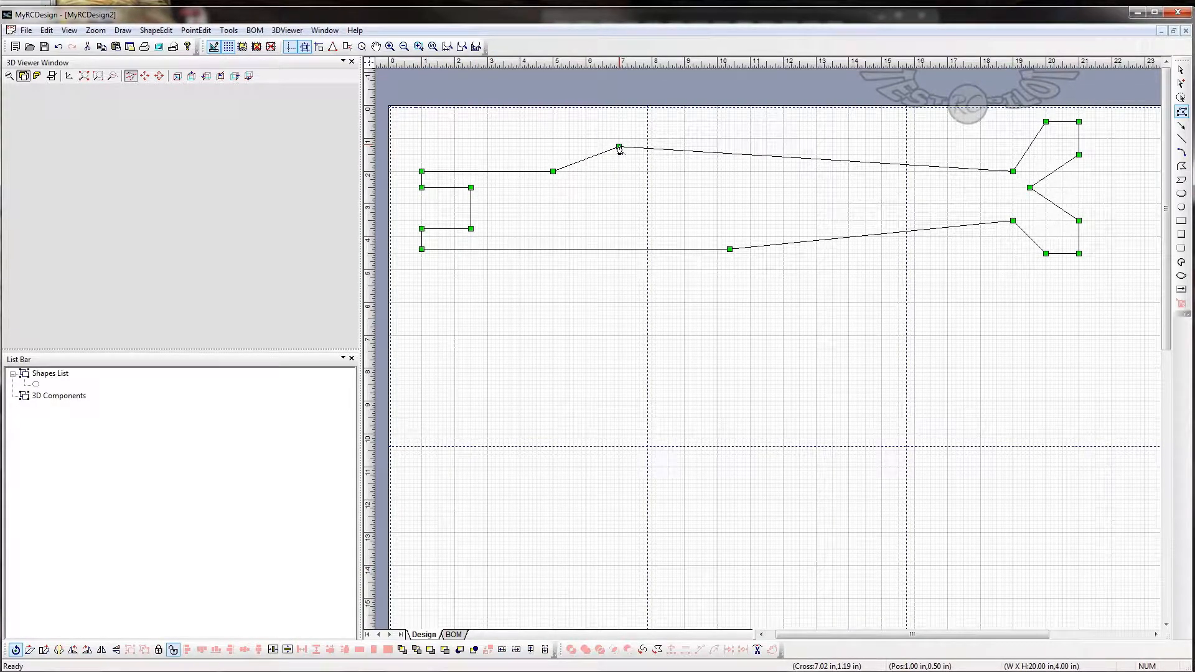
{"action": "left_click", "coordinate": [619, 147]}
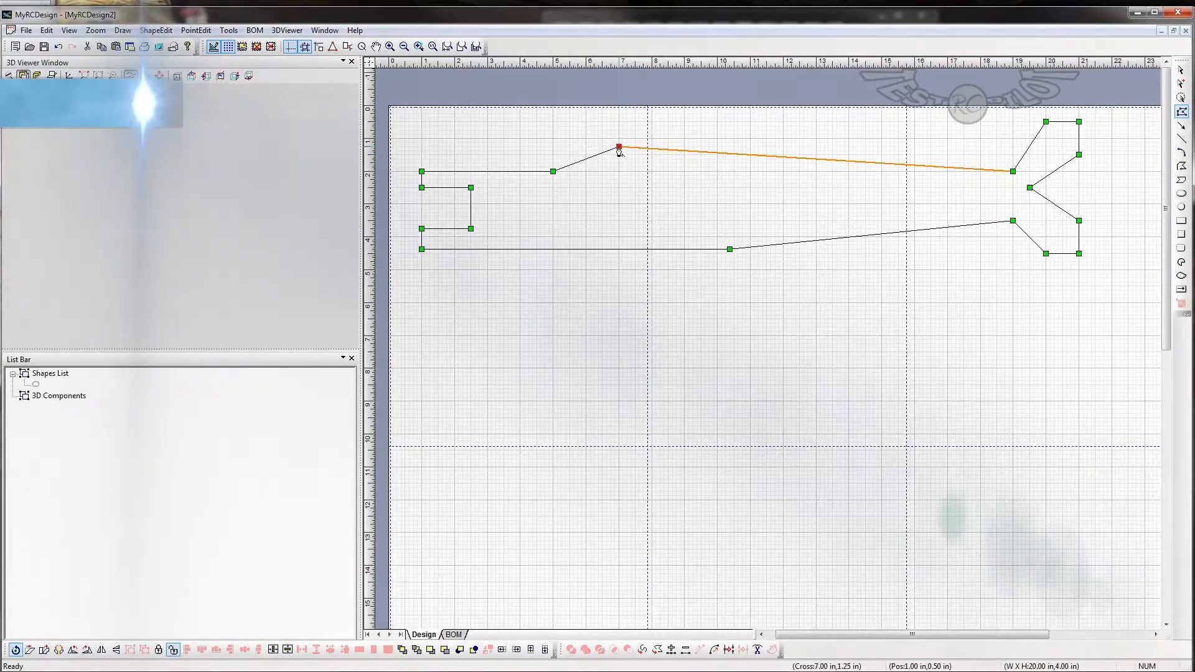
{"action": "right_click", "coordinate": [619, 149]}
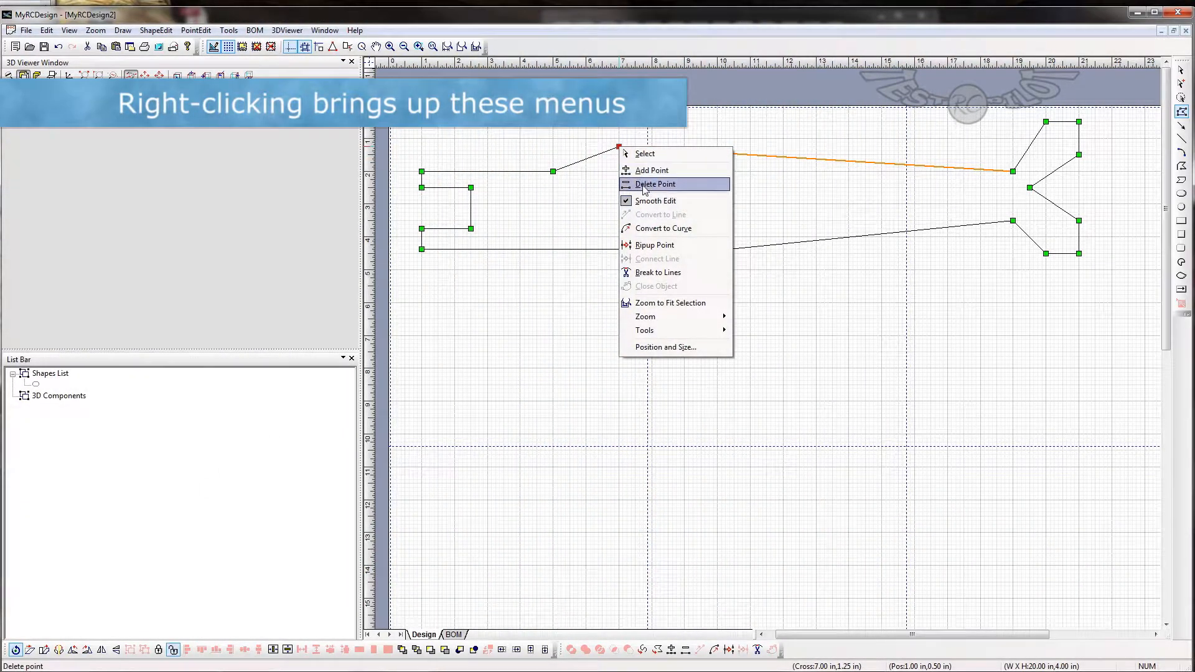
{"action": "left_click", "coordinate": [663, 228]}
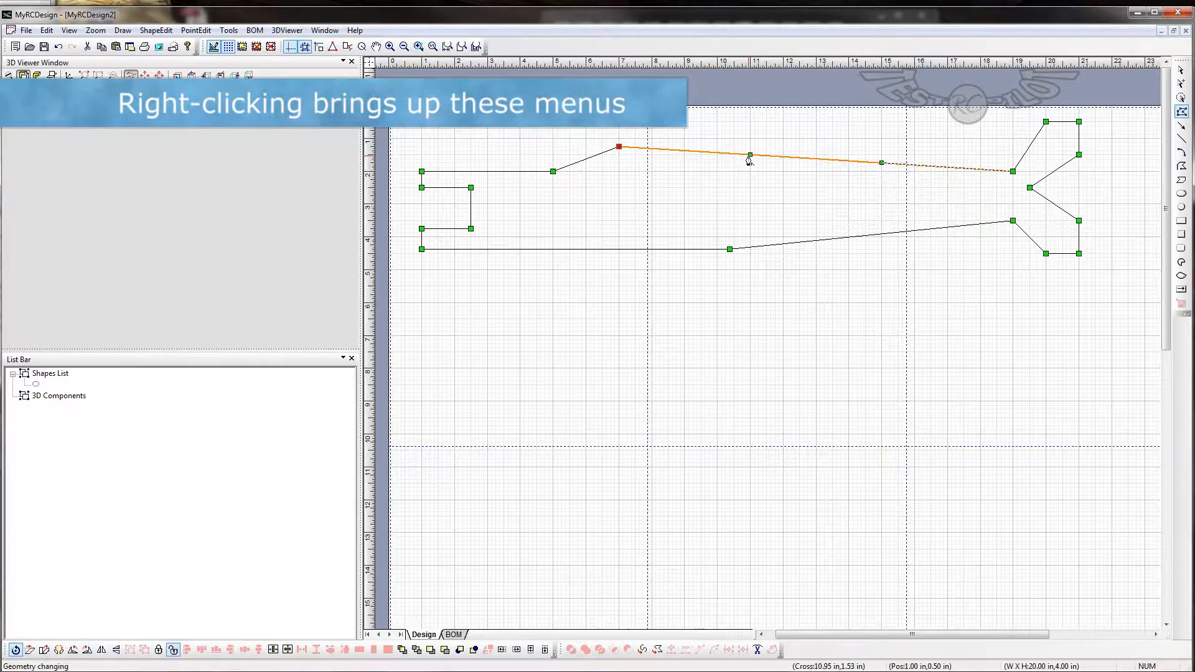
{"action": "left_click_drag", "start_coordinate": [750, 157], "coordinate": [754, 148]}
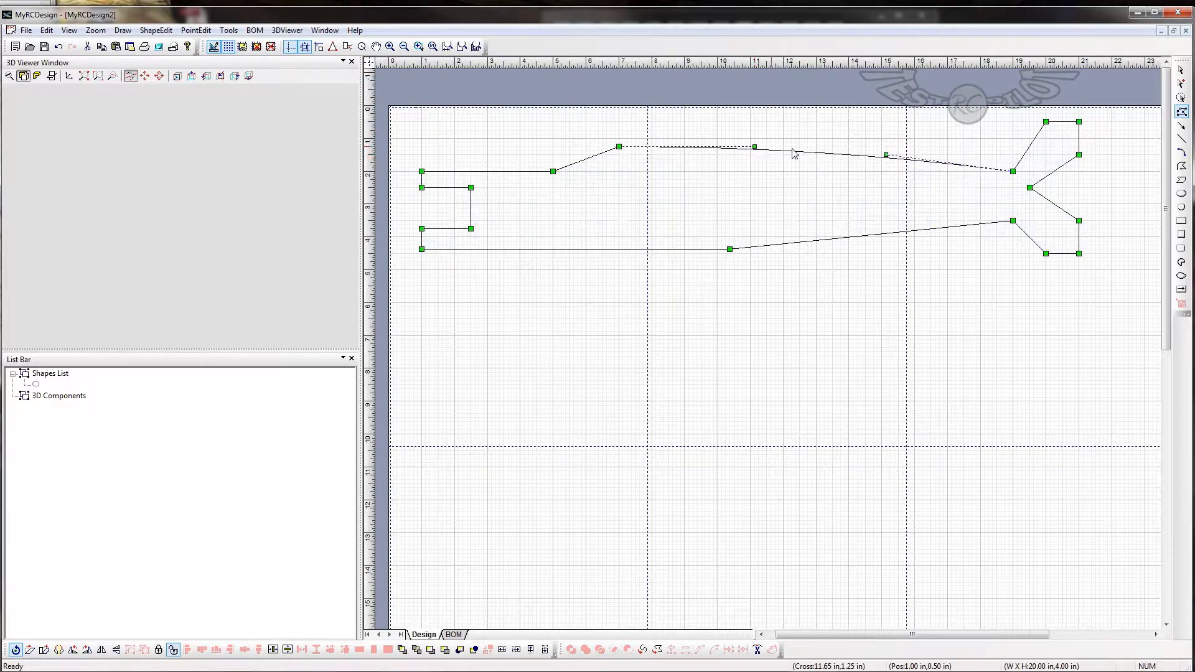
{"action": "left_click", "coordinate": [873, 169]}
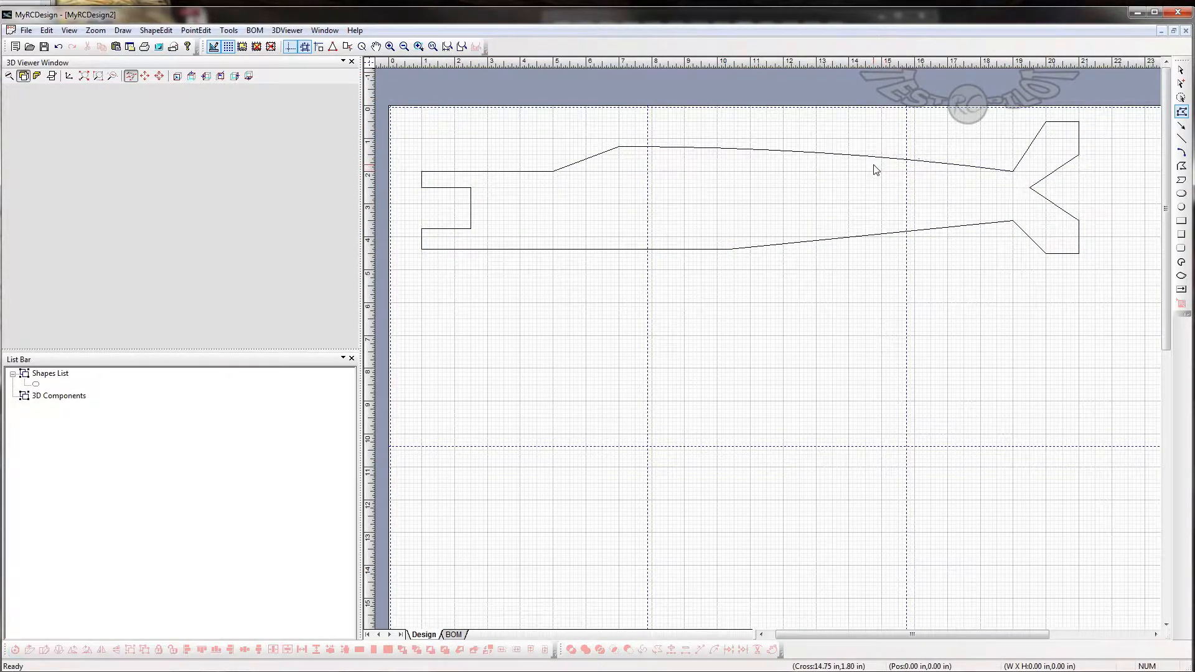
{"action": "left_click", "coordinate": [1013, 173]}
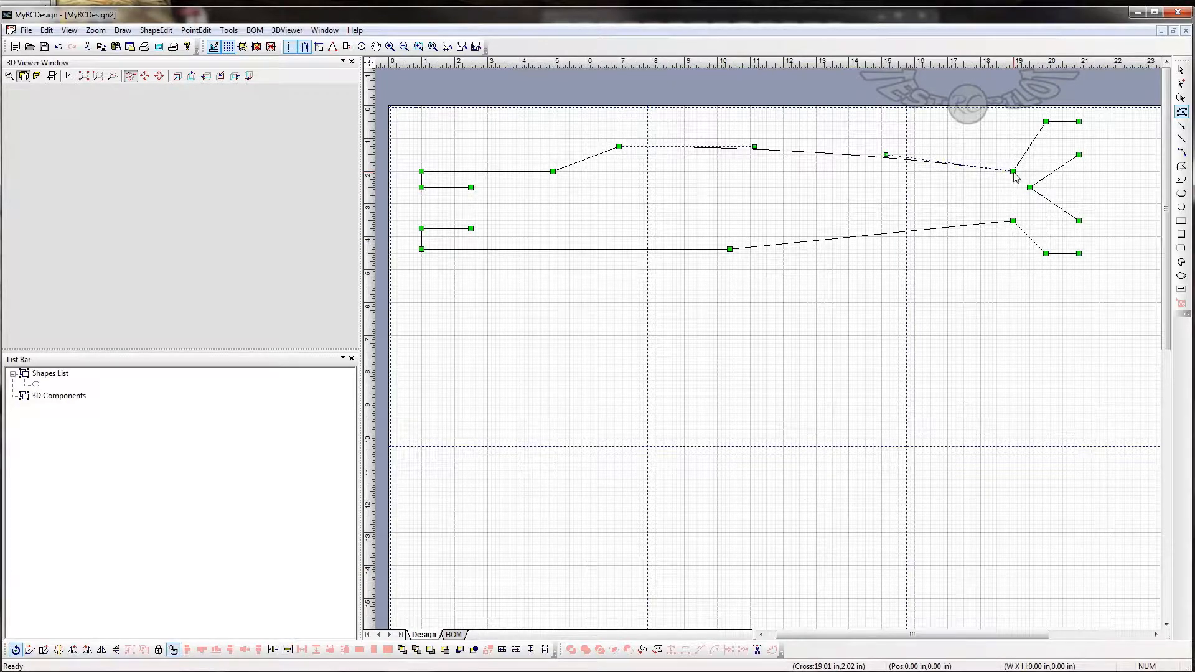
{"action": "left_click_drag", "start_coordinate": [887, 159], "coordinate": [864, 171]}
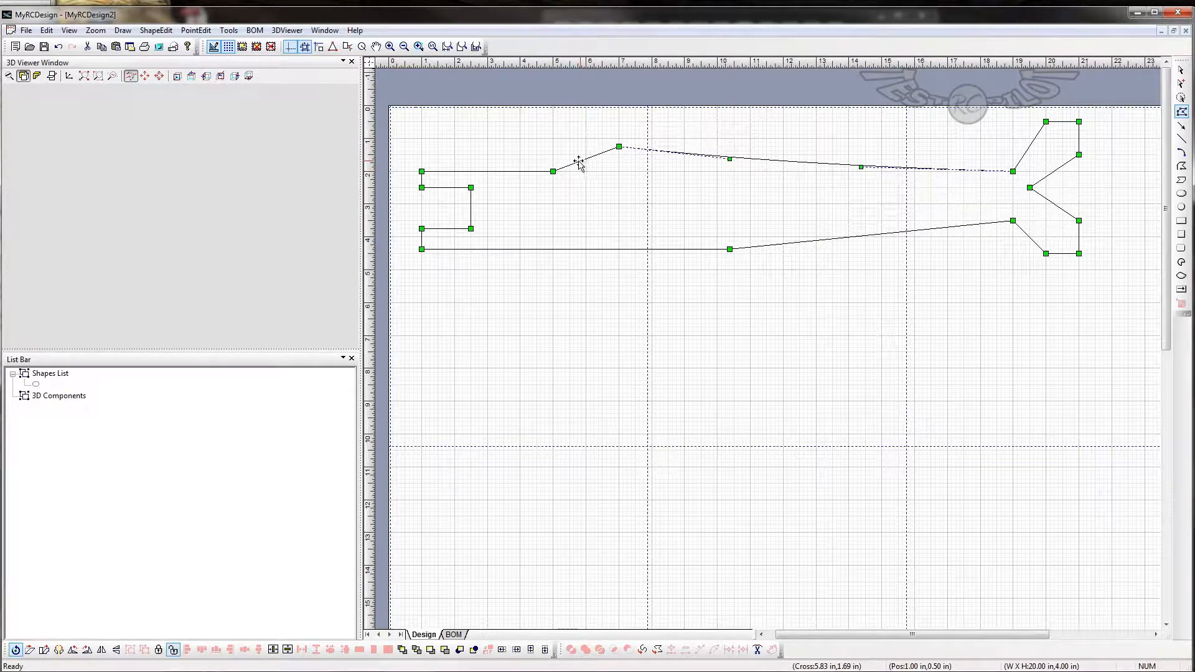
- Convert the sloped edge between (5, 2) and (7, 1.25) in to a curve and bulge it upward as a rounded canopy front
{"action": "left_click", "coordinate": [554, 172]}
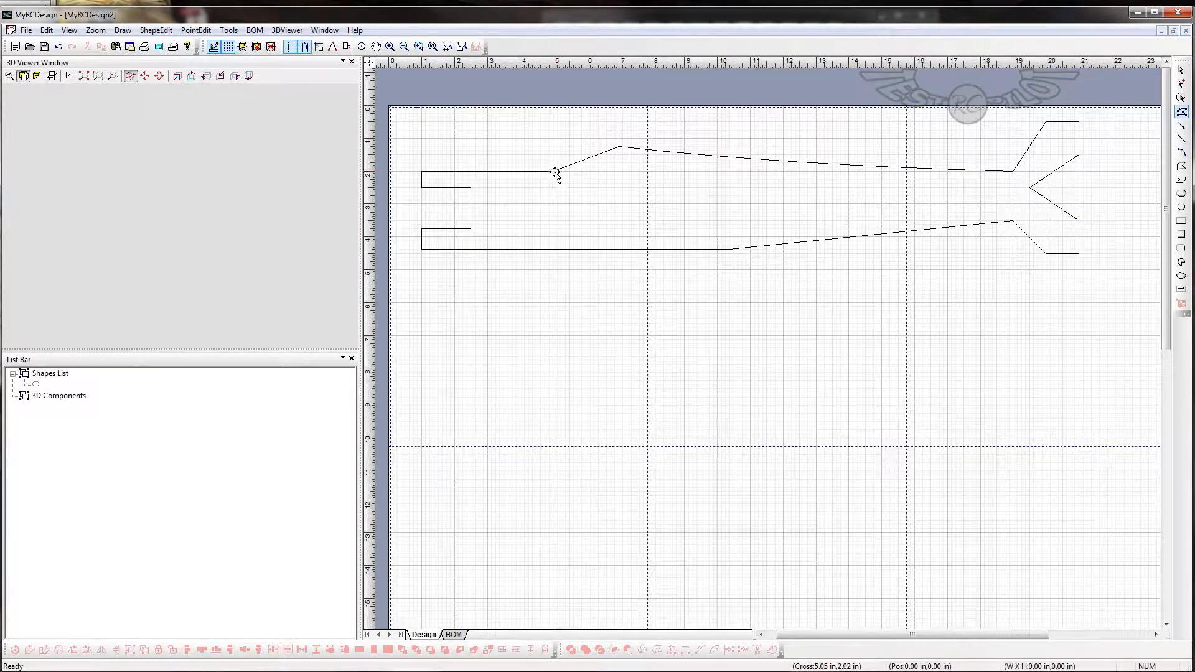
{"action": "left_click", "coordinate": [553, 173]}
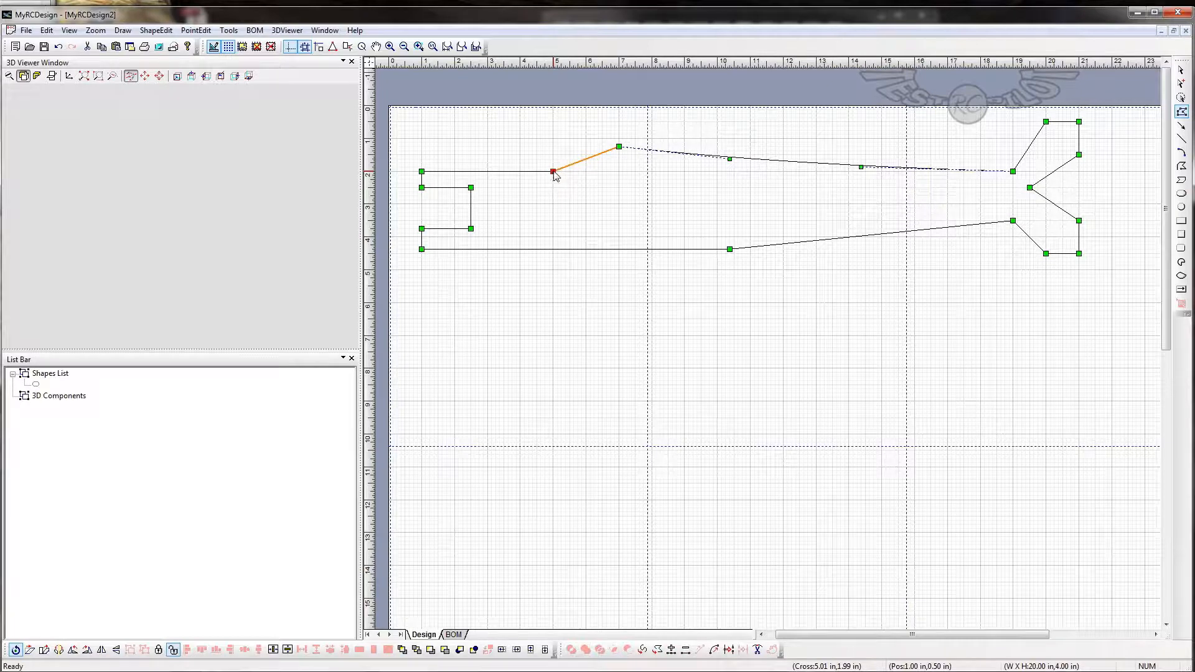
{"action": "right_click", "coordinate": [554, 173]}
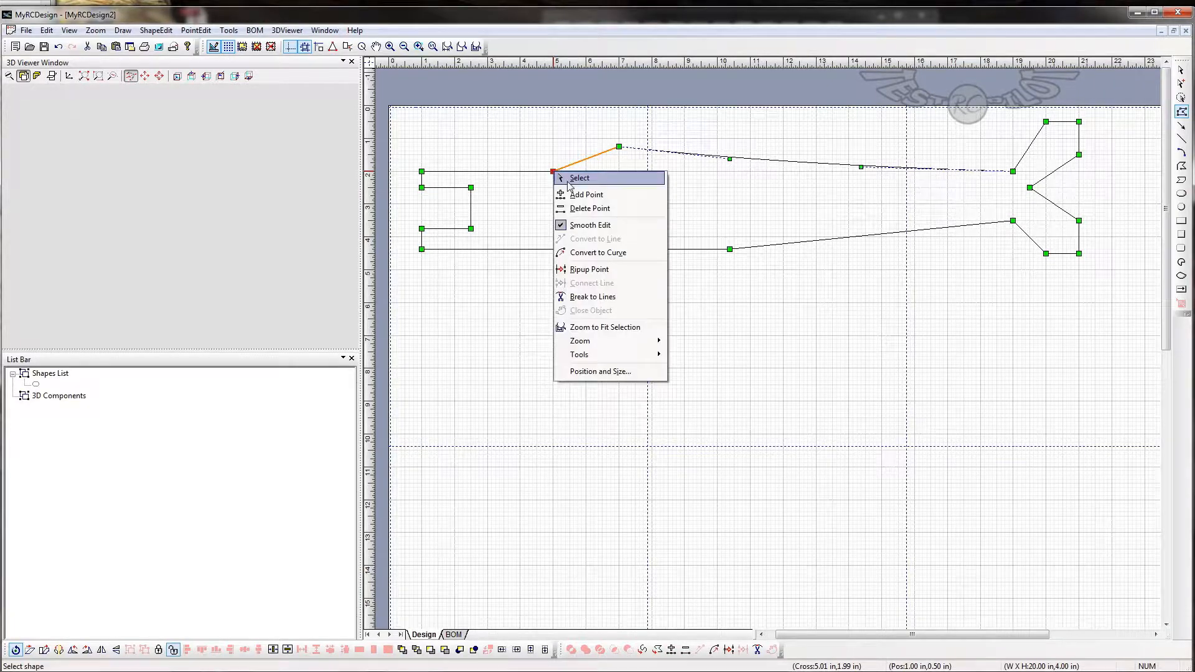
{"action": "left_click", "coordinate": [585, 254]}
{"action": "left_click_drag", "start_coordinate": [575, 163], "coordinate": [561, 159]}
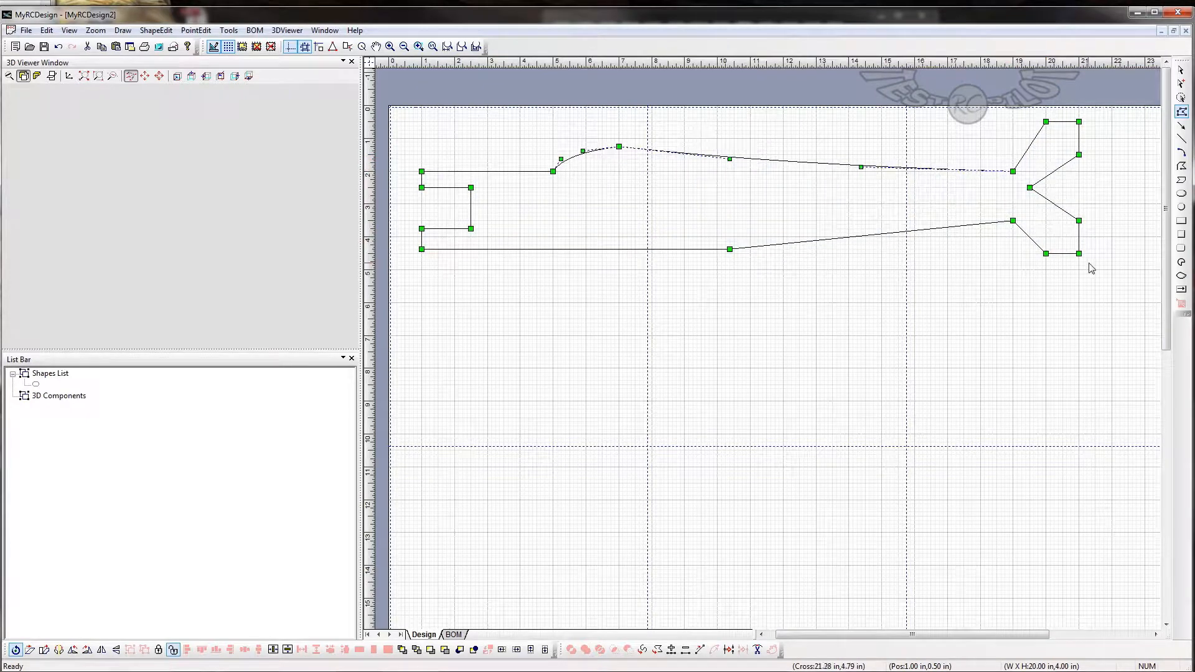
- Move the canopy peak to (8, 1.25) in and raise the front handle of the rear upper curve to about (11.6, 1.4)
{"action": "left_click", "coordinate": [620, 147]}
{"action": "left_click_drag", "start_coordinate": [621, 147], "coordinate": [651, 147]}
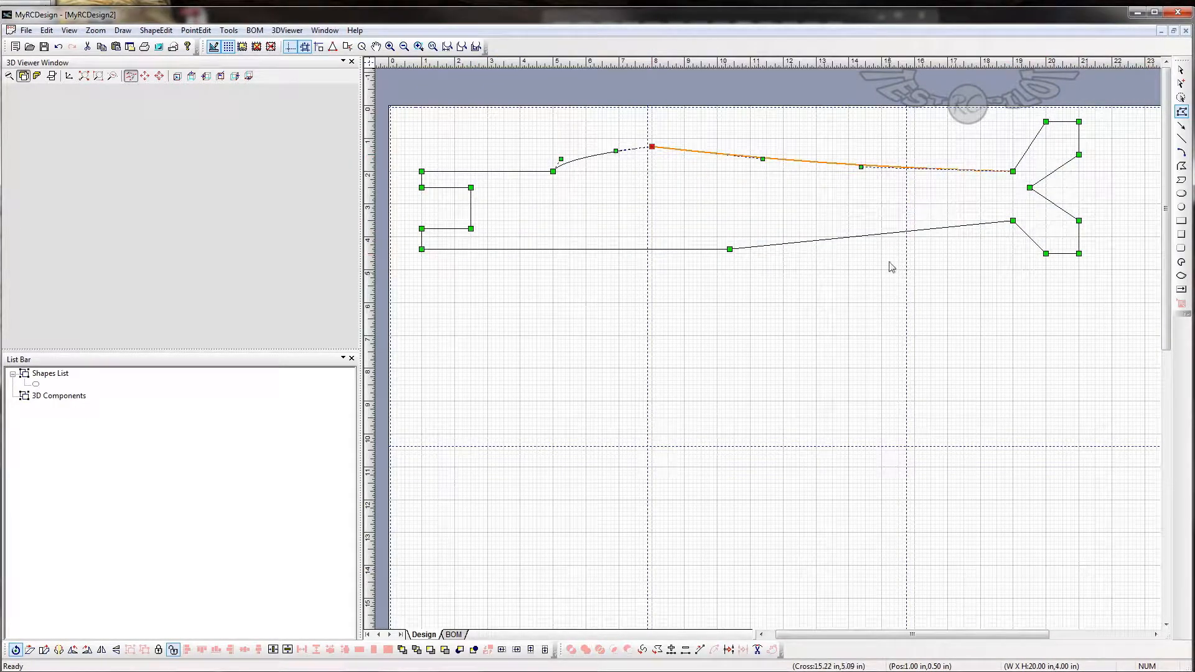
{"action": "left_click_drag", "start_coordinate": [763, 160], "coordinate": [771, 152]}
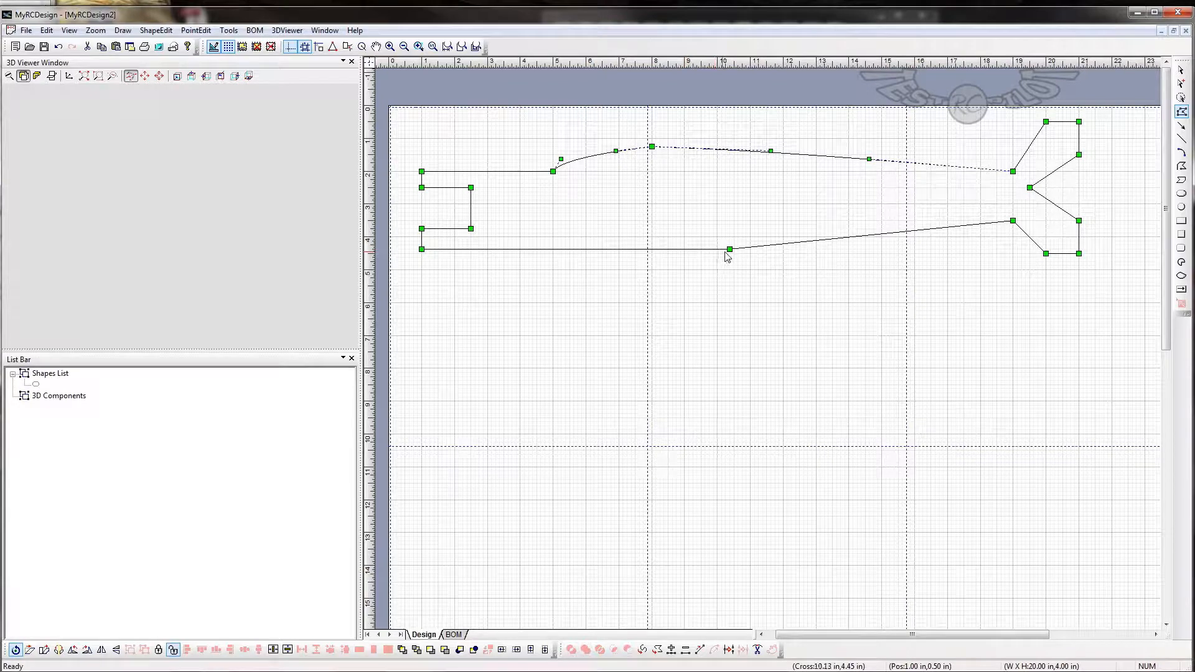
- Shift the belly point to about (10.5, 4.4) in, convert the forward belly edge to a curve and bow it slightly downward
{"action": "left_click_drag", "start_coordinate": [730, 249], "coordinate": [734, 250]}
{"action": "right_click", "coordinate": [734, 249]}
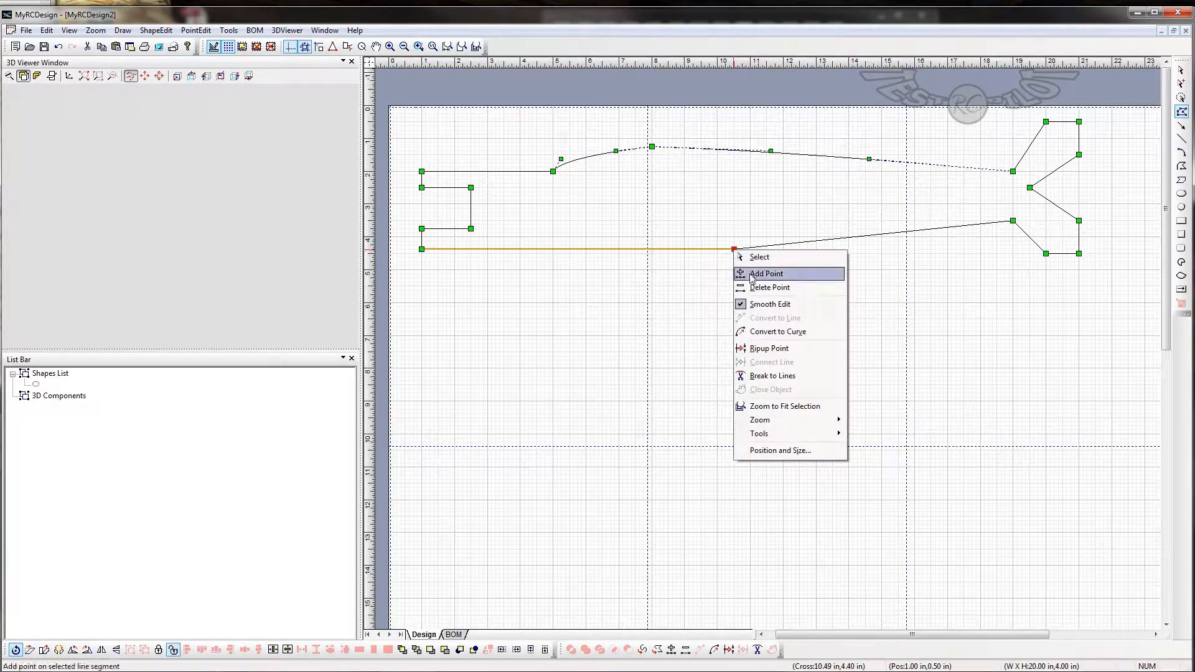
{"action": "left_click", "coordinate": [771, 331]}
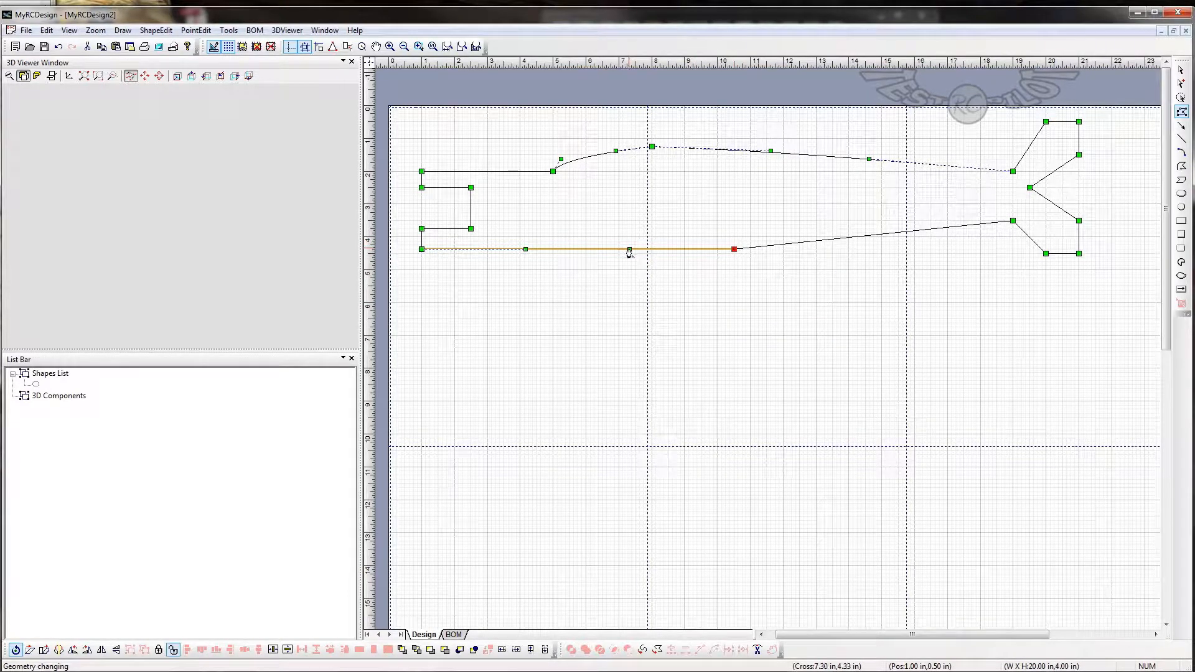
{"action": "left_click_drag", "start_coordinate": [630, 251], "coordinate": [630, 261]}
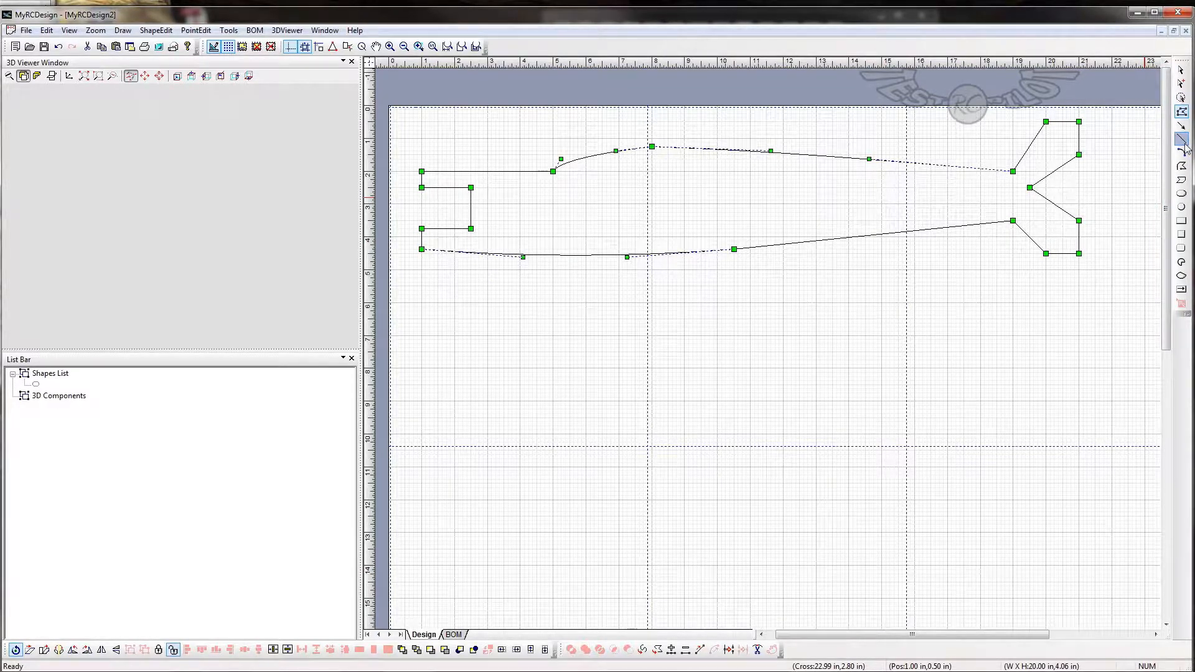
- Below the fuselage, start a half-plan polygon from (2.5, 6.5) in through (2.5, 5.4) and (19.6, 5.5) to (19.6, 7.5)
{"action": "left_click", "coordinate": [1180, 166]}
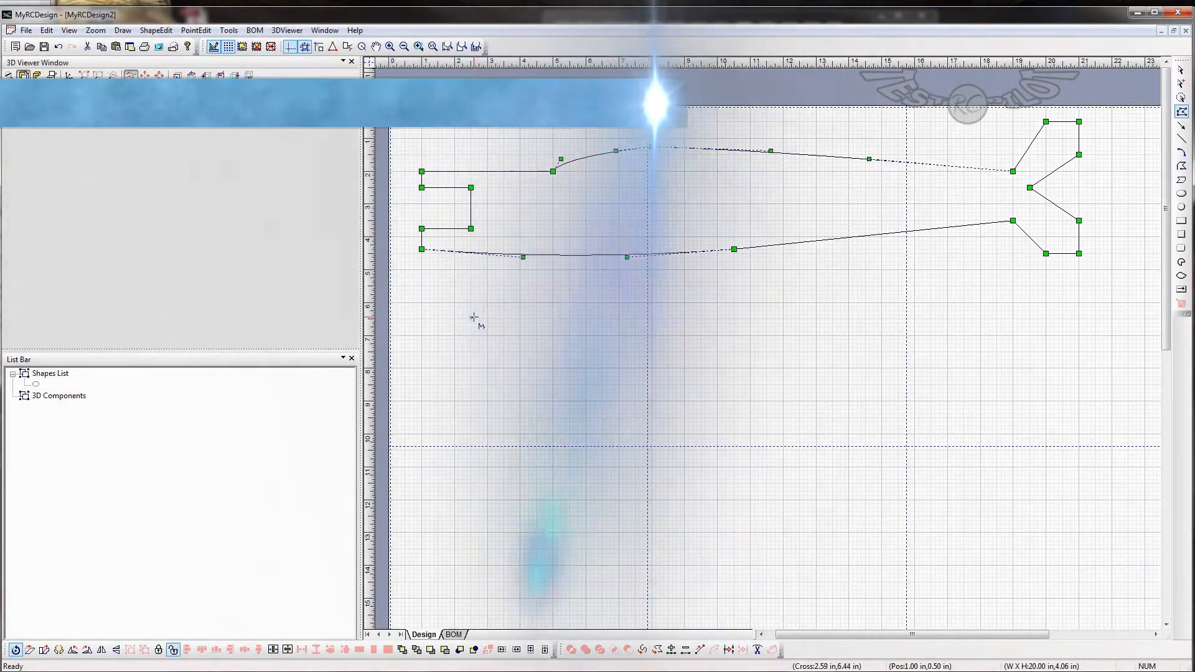
{"action": "left_click", "coordinate": [470, 318]}
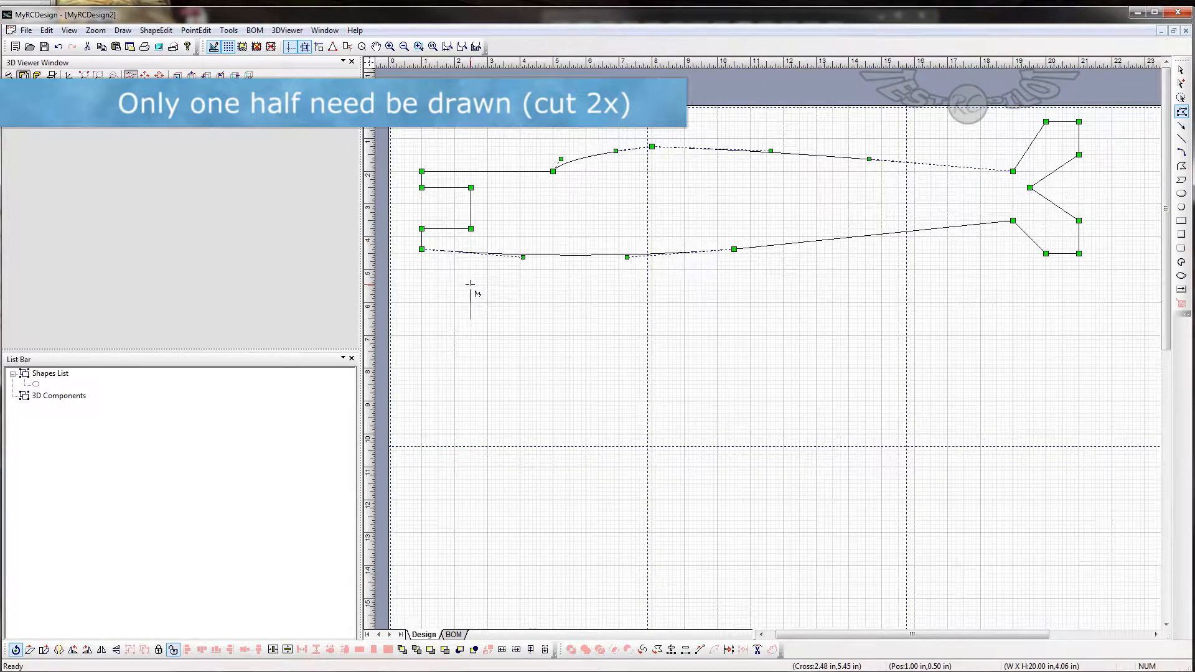
{"action": "left_click", "coordinate": [471, 284]}
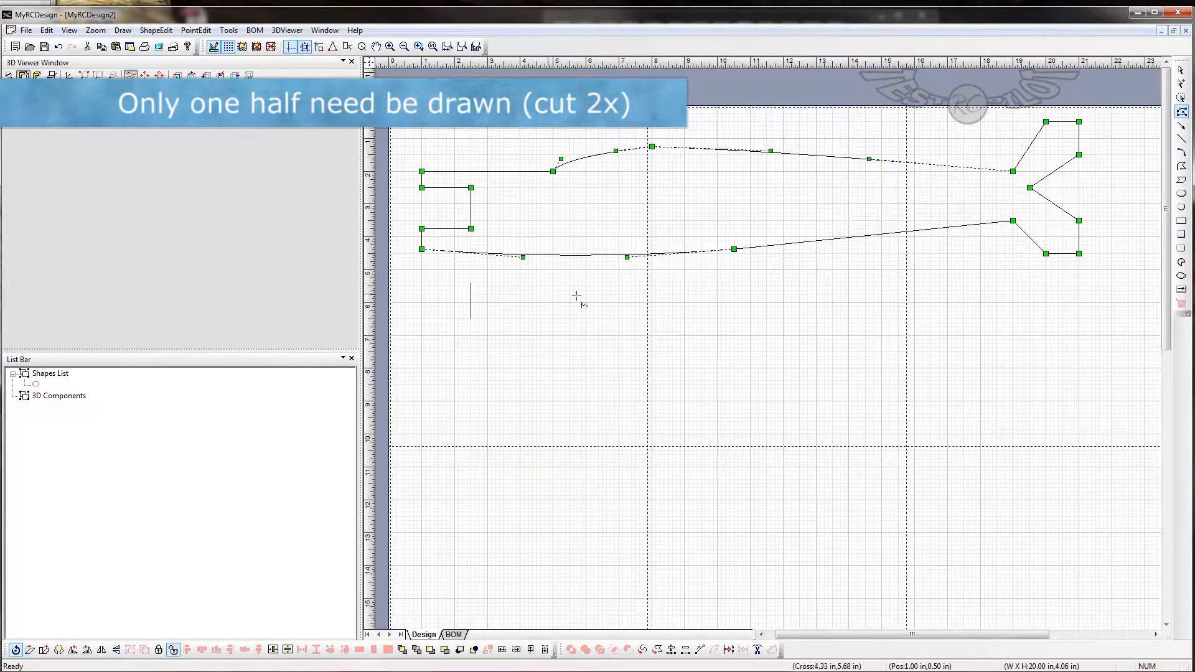
{"action": "left_click", "coordinate": [1032, 285]}
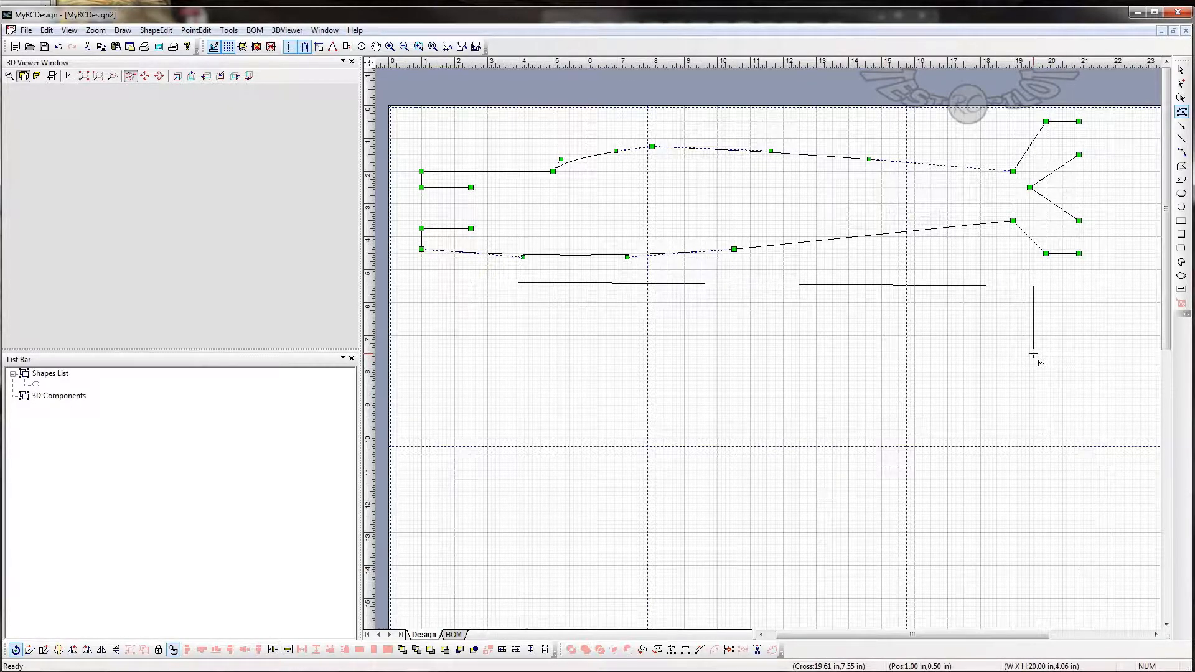
{"action": "left_click", "coordinate": [1033, 352]}
- Finish the half-plan polygon through (18, 6), (11, 6), (11, 7.1), (8.5, 7.1), (8, 15), (4, 15) and (4, 6.5) in, closing it at (2.5, 6.5)
{"action": "left_click", "coordinate": [980, 303]}
{"action": "left_click", "coordinate": [747, 303]}
{"action": "left_click", "coordinate": [750, 339]}
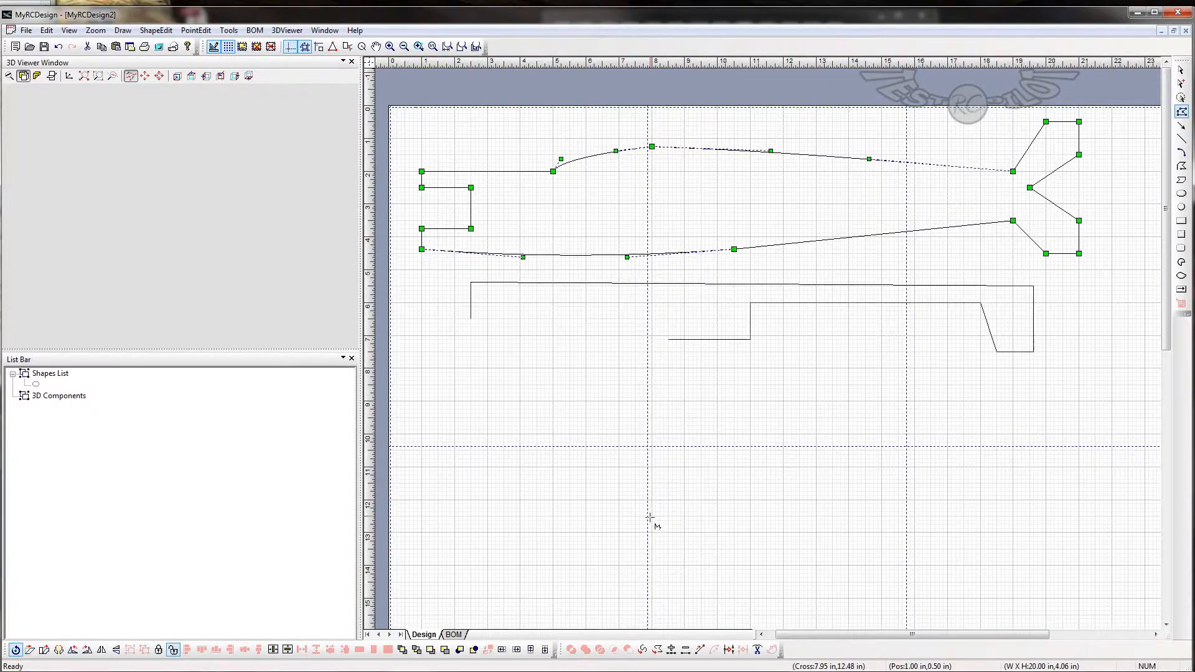
{"action": "left_click", "coordinate": [652, 599]}
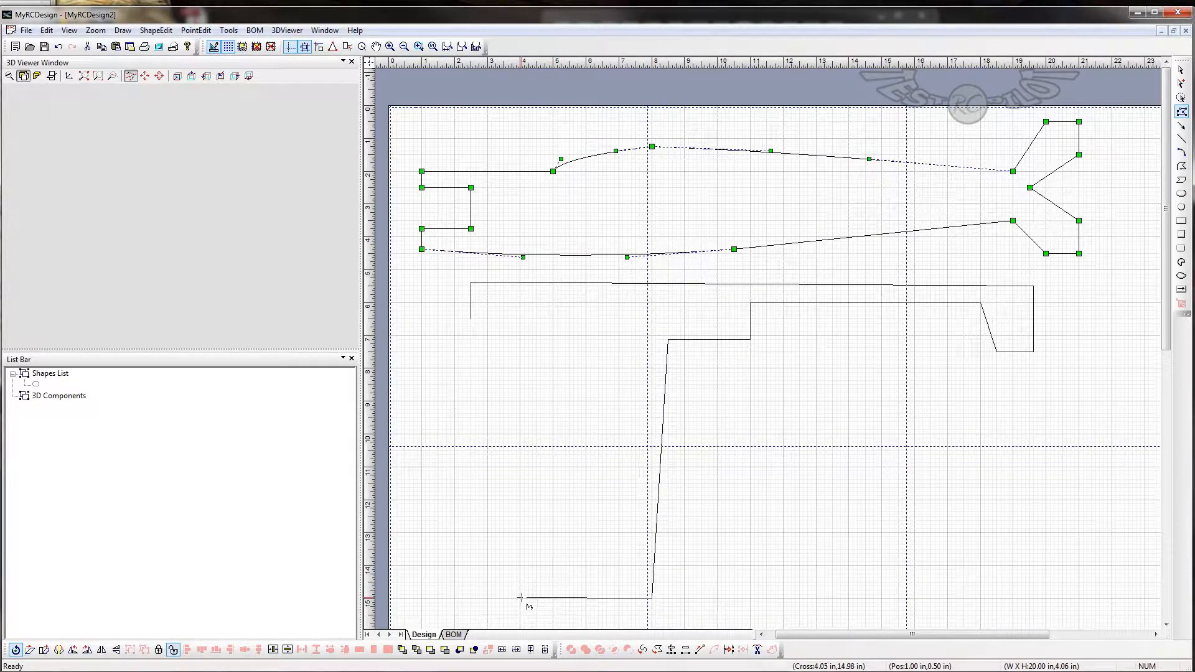
{"action": "left_click", "coordinate": [520, 318]}
{"action": "left_click", "coordinate": [471, 318]}
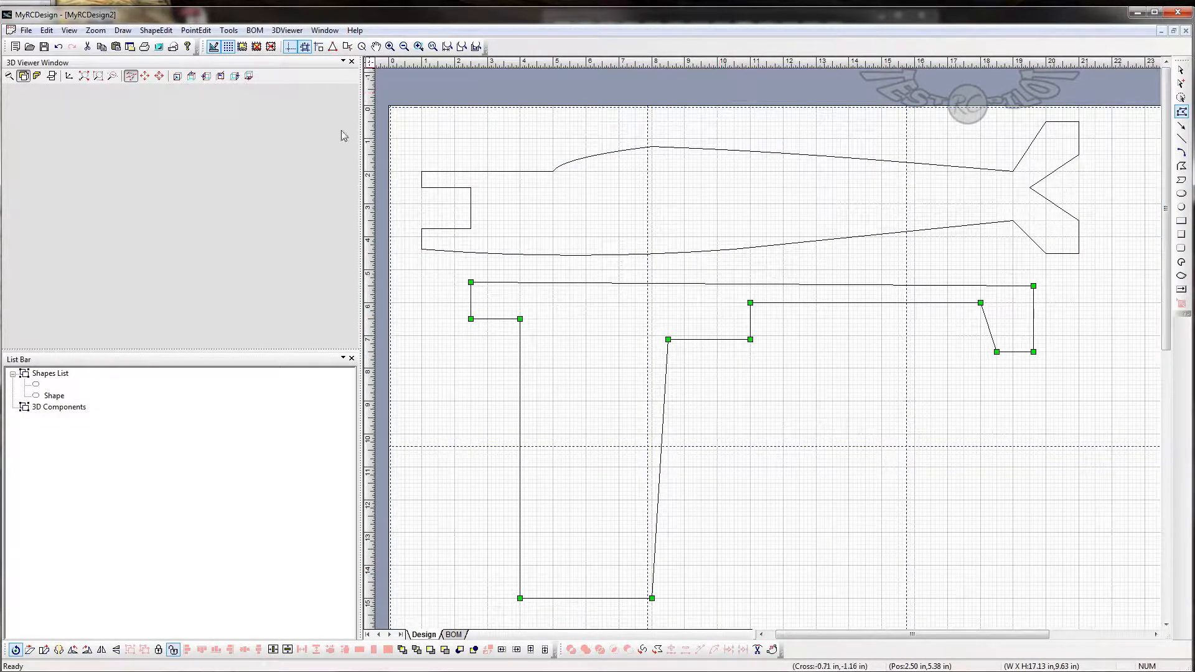
- Level the half-plan's front upper corner to (2.5, 5.5) in and move the wing's leading-edge root and tip points to (5, 6.5) and (5.5, 15)
{"action": "left_click", "coordinate": [1180, 113]}
{"action": "left_click", "coordinate": [1181, 113]}
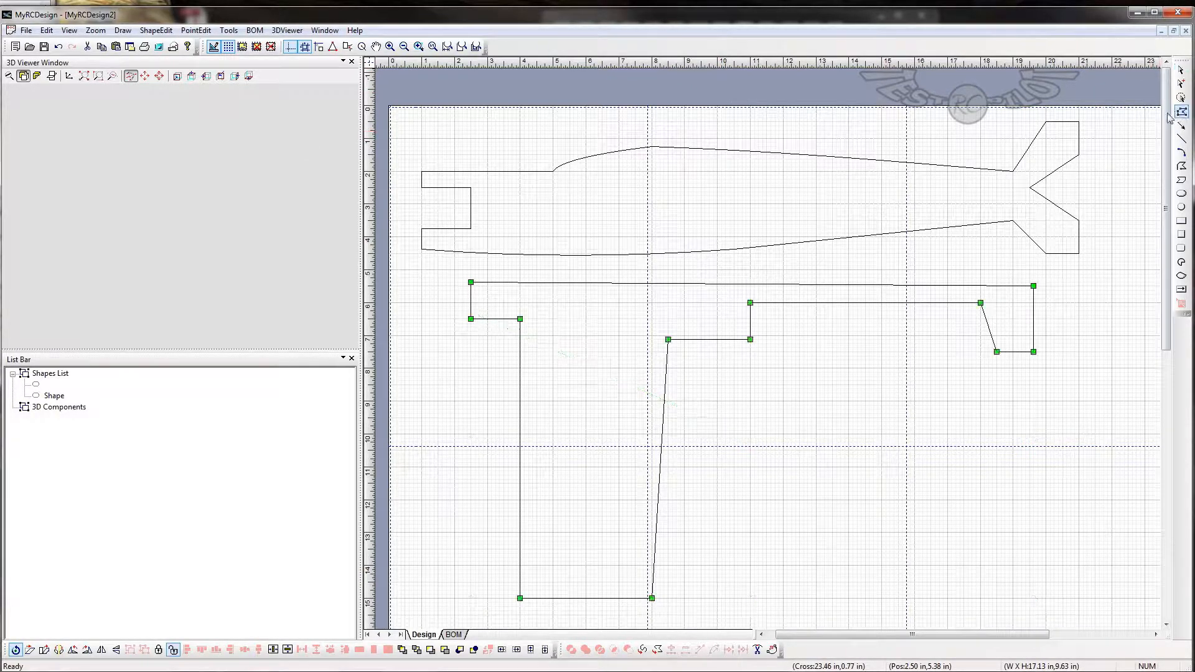
{"action": "left_click", "coordinate": [472, 285]}
{"action": "left_click_drag", "start_coordinate": [473, 291], "coordinate": [472, 285]}
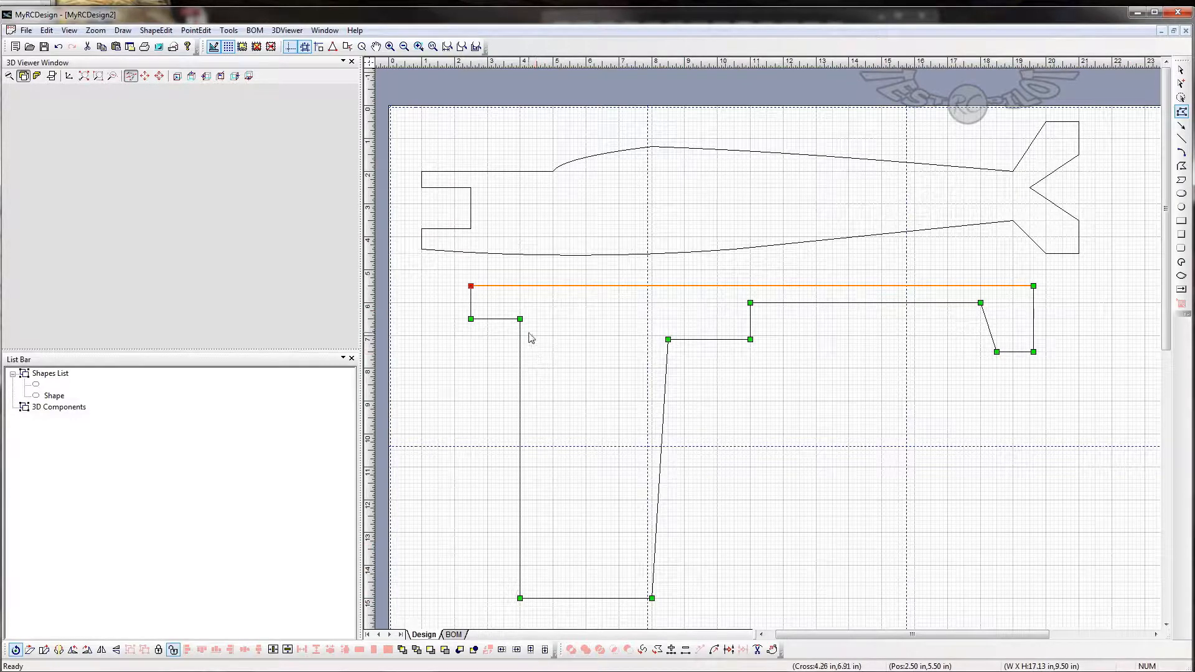
{"action": "left_click_drag", "start_coordinate": [520, 319], "coordinate": [553, 319]}
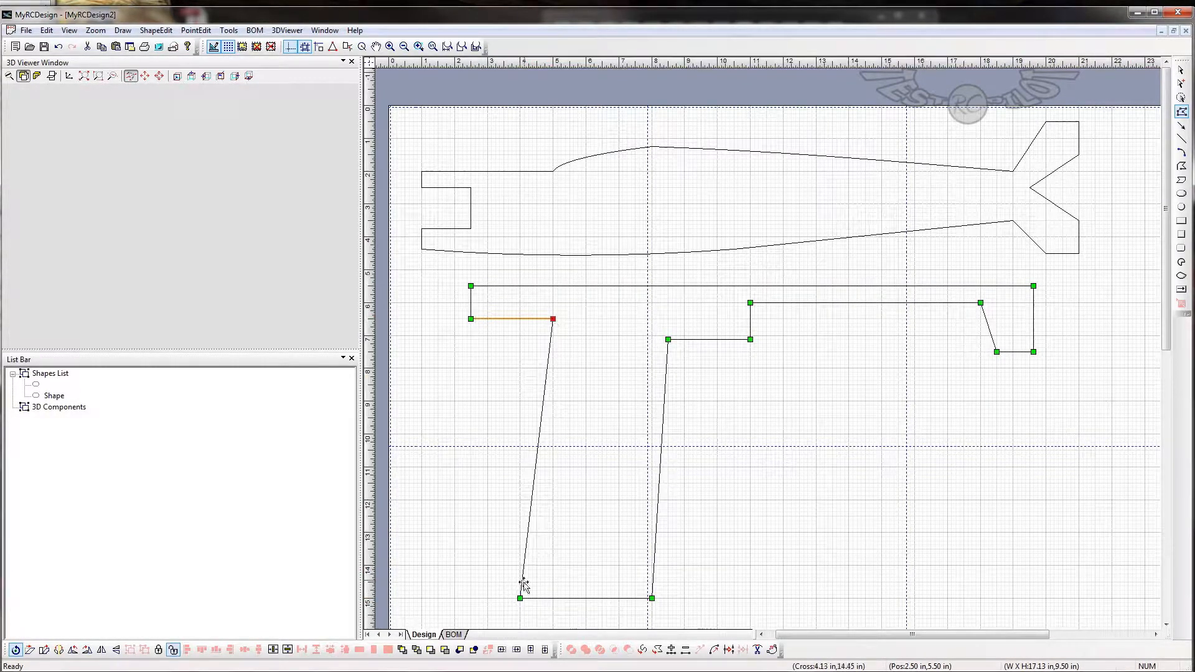
{"action": "left_click_drag", "start_coordinate": [520, 599], "coordinate": [569, 598]}
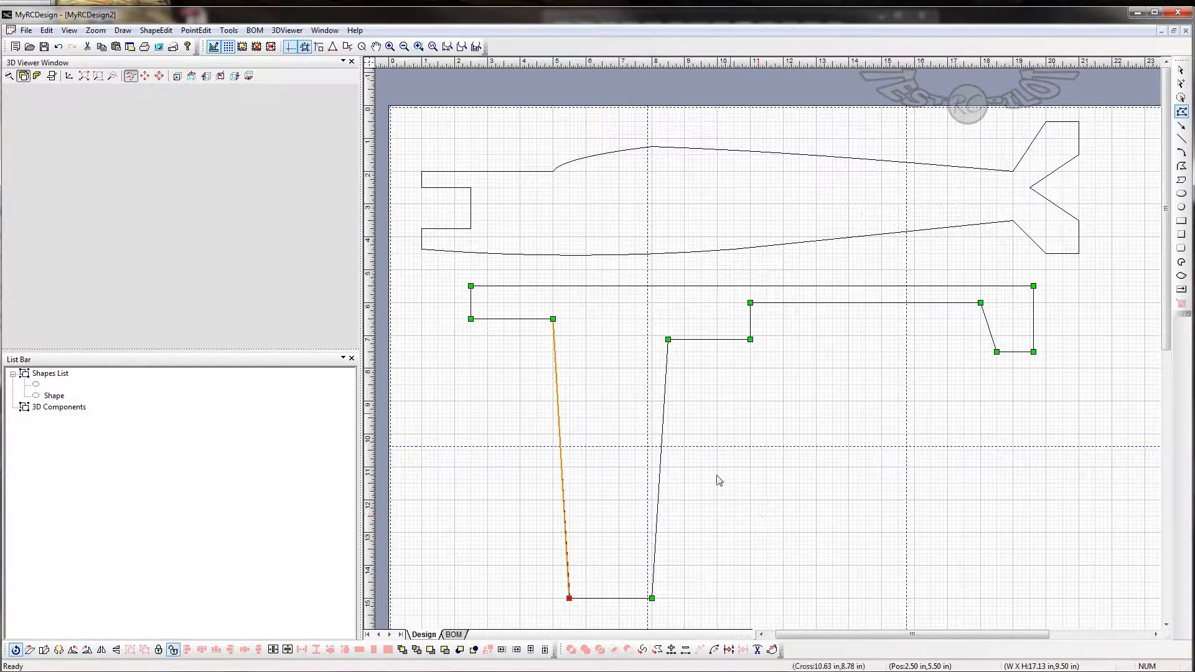
- Behind the wing's trailing edge, draw a tapered aileron polygon through about (8.6, 7.4), (11.1, 7.4), (9.5, 15.25) and (8.1, 15.25) in
{"action": "left_click", "coordinate": [1182, 167]}
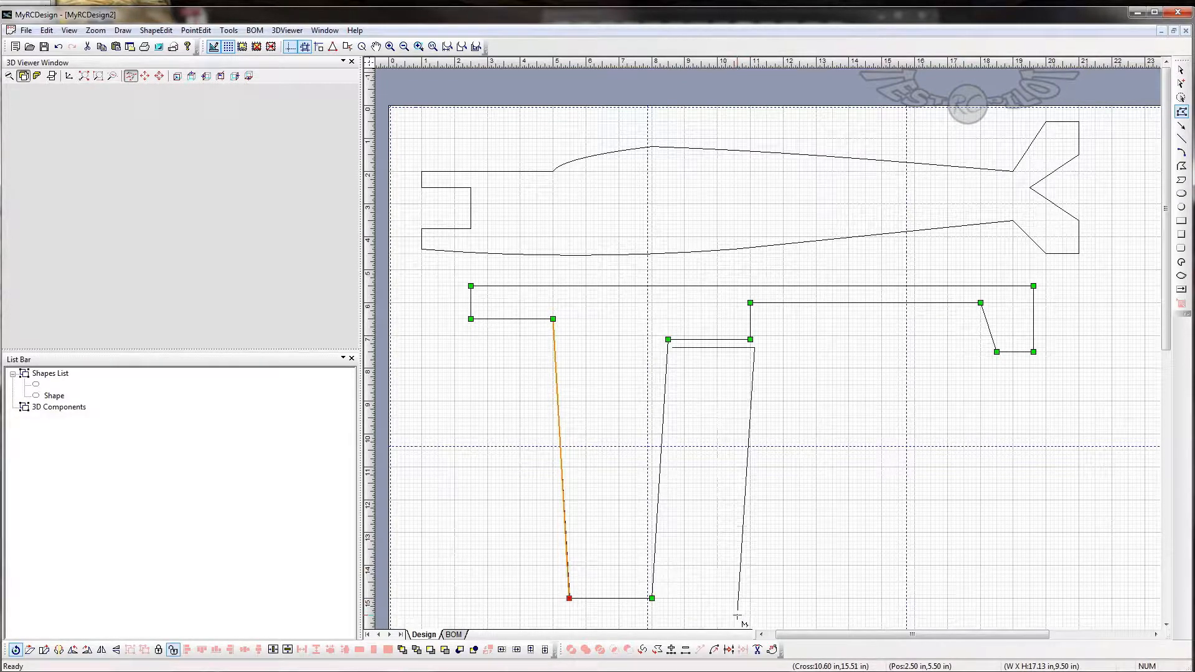
{"action": "scroll", "coordinate": [722, 607], "scroll_direction": "down", "scroll_amount": 1}
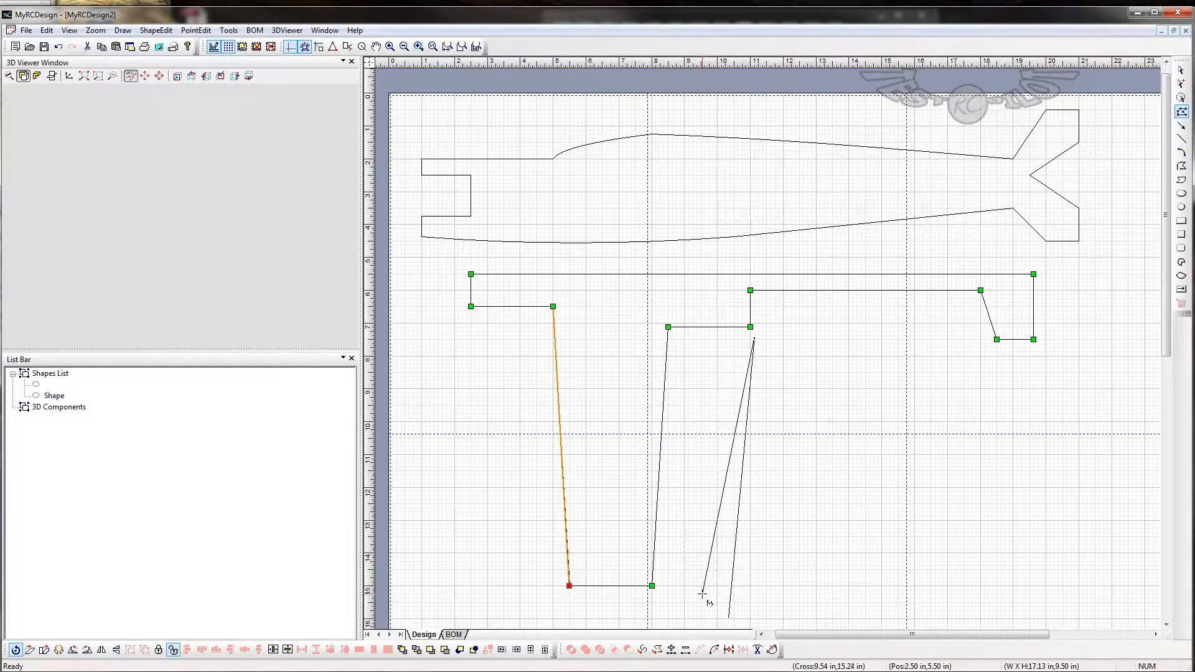
{"action": "left_click", "coordinate": [702, 594]}
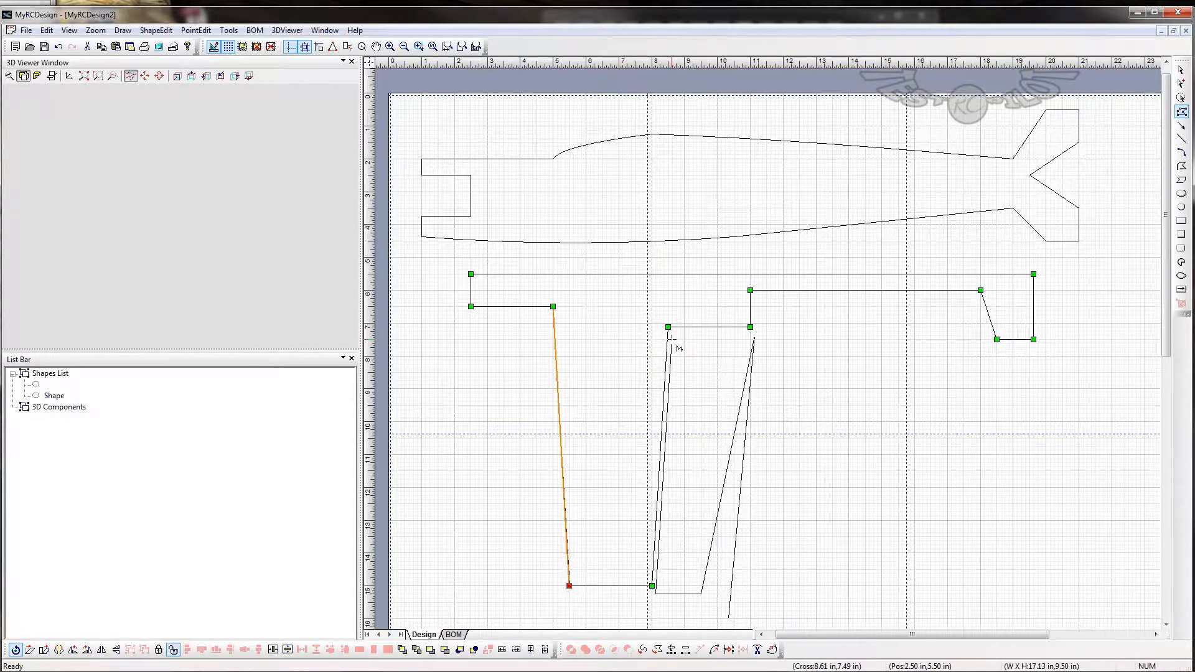
{"action": "double_click", "coordinate": [671, 335]}
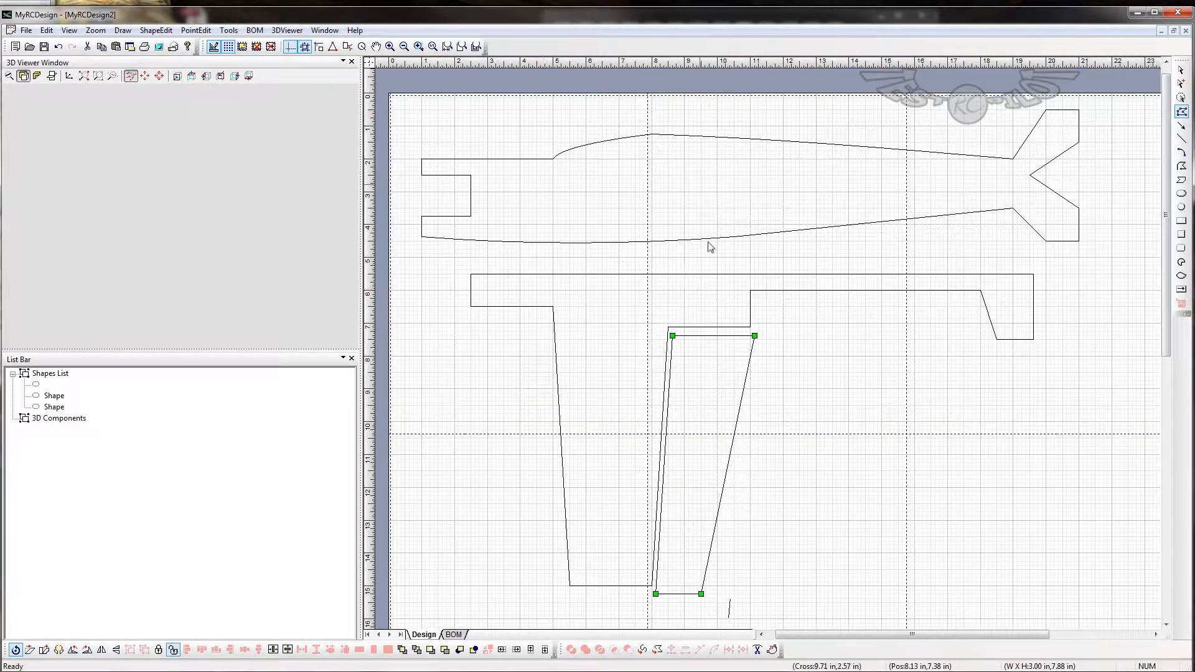
- Name the fuselage side outline MAINfuse in its shape properties
{"action": "left_click", "coordinate": [36, 385]}
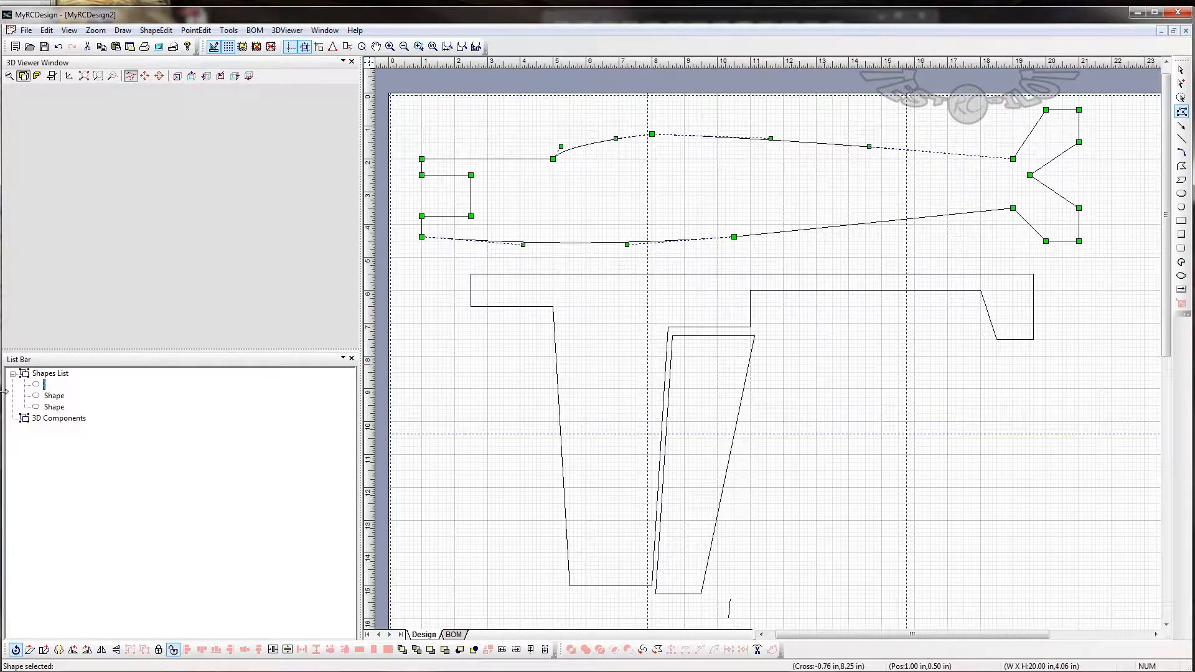
{"action": "double_click", "coordinate": [46, 387]}
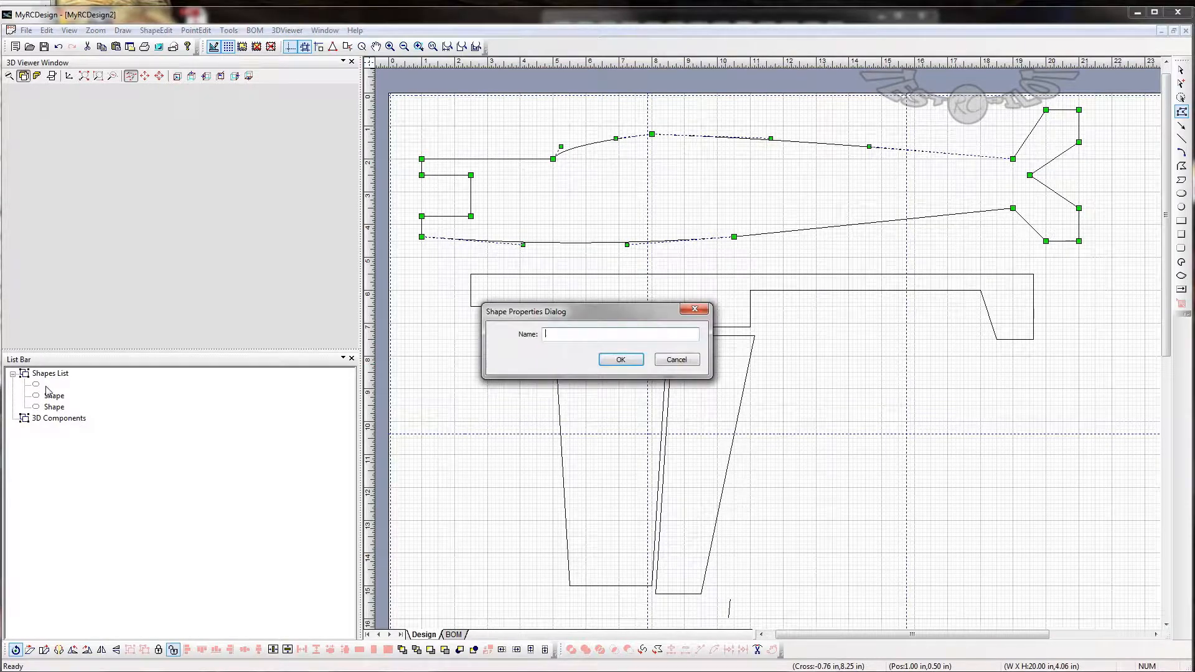
{"action": "type", "text": "MAINfuse"}
{"action": "key", "text": "Return"}
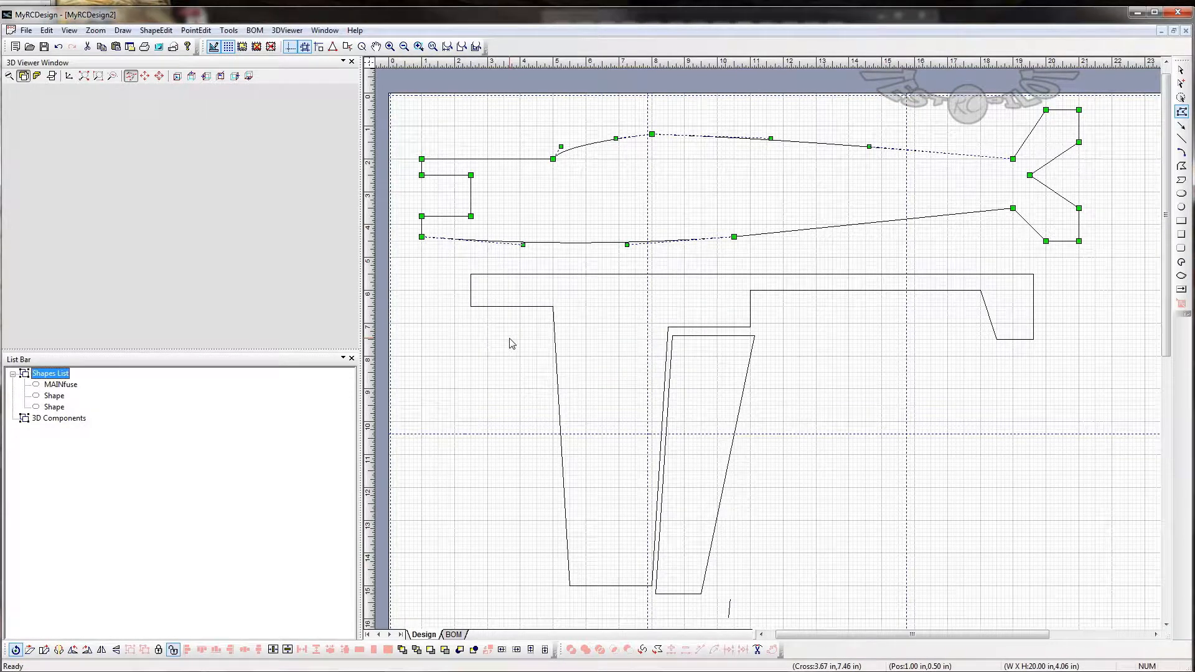
- Rename the half-plan wing and tail shape as Cruciform1
{"action": "left_click", "coordinate": [55, 397]}
{"action": "double_click", "coordinate": [56, 396]}
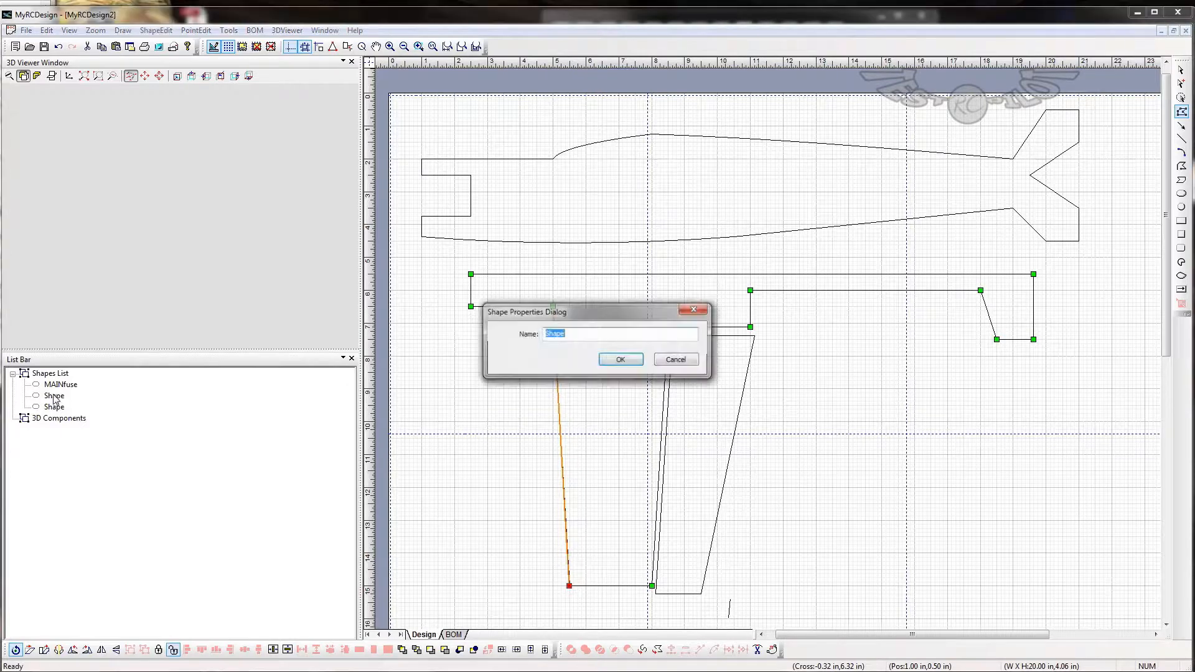
{"action": "type", "text": "Cru"}
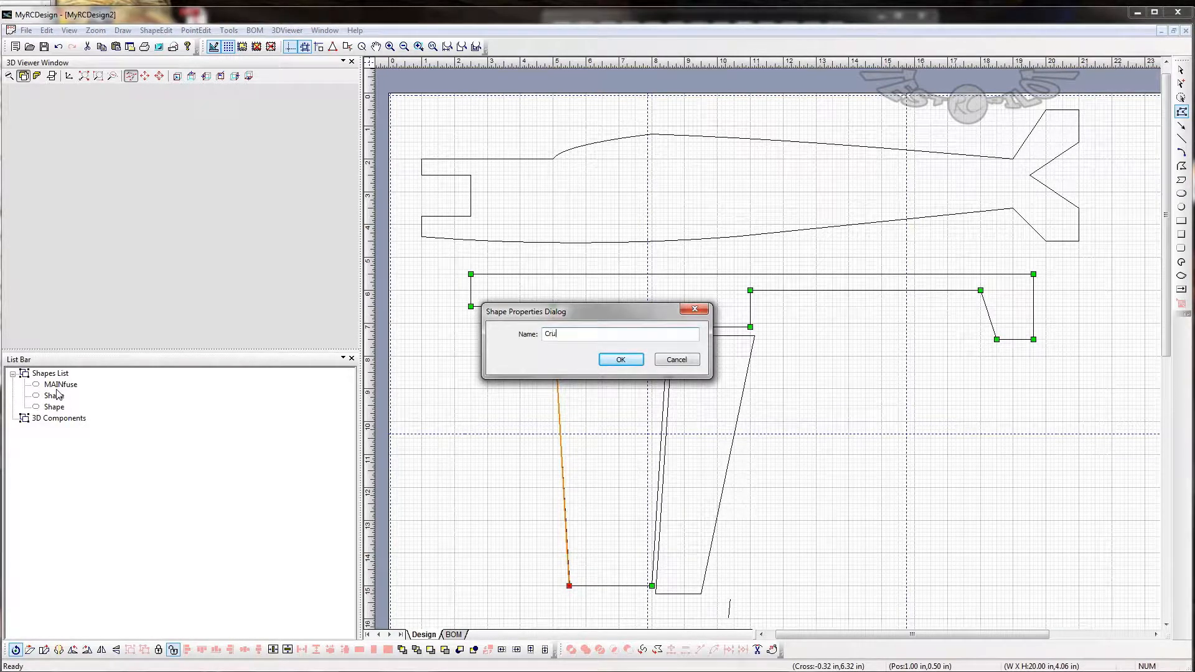
{"action": "type", "text": "ciform1"}
{"action": "key", "text": "Return"}
- Rename the aileron shape as MainAileron
{"action": "double_click", "coordinate": [56, 407]}
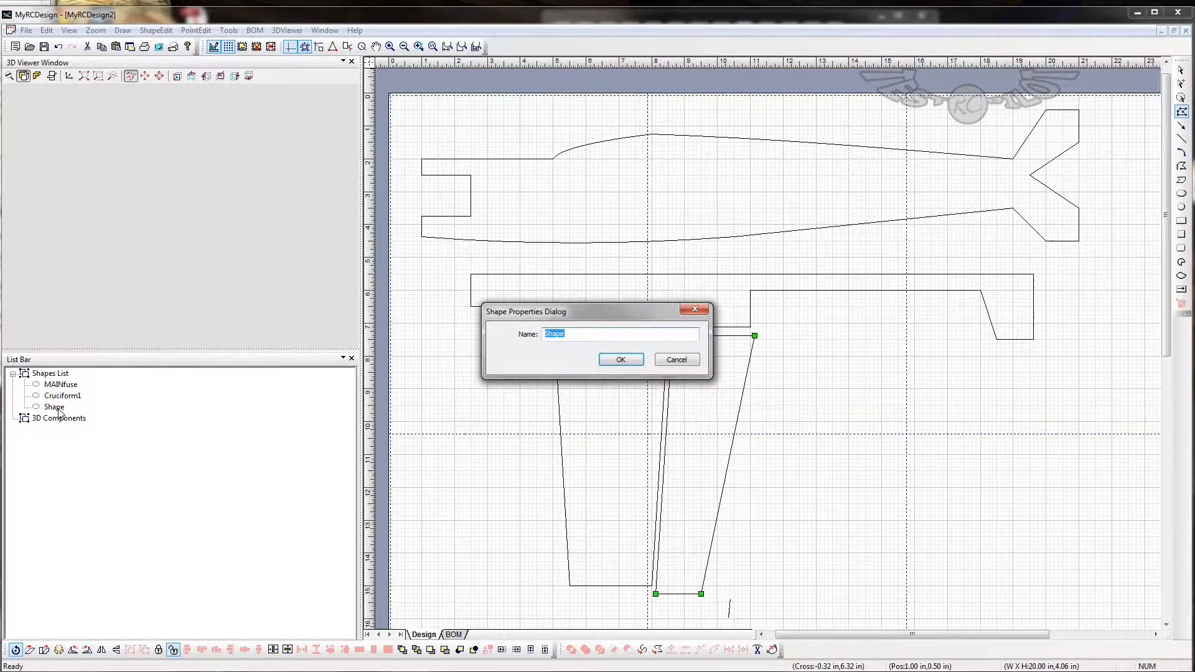
{"action": "type", "text": "MainAileron"}
{"action": "key", "text": "Return"}
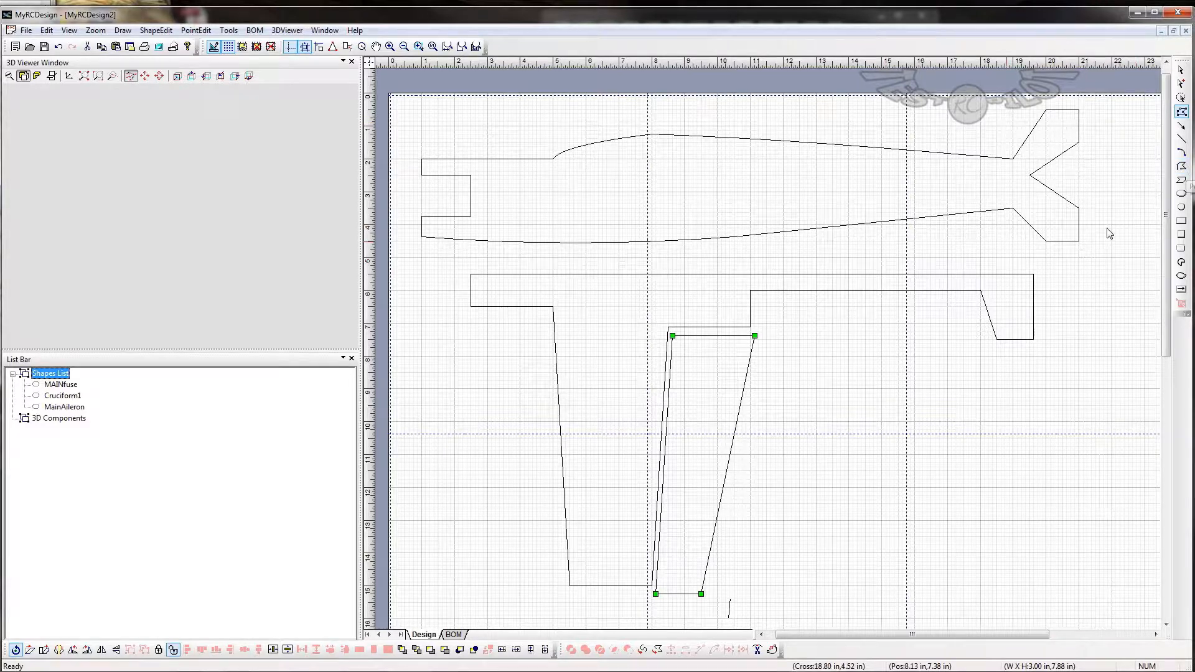
{"action": "left_click", "coordinate": [591, 274]}
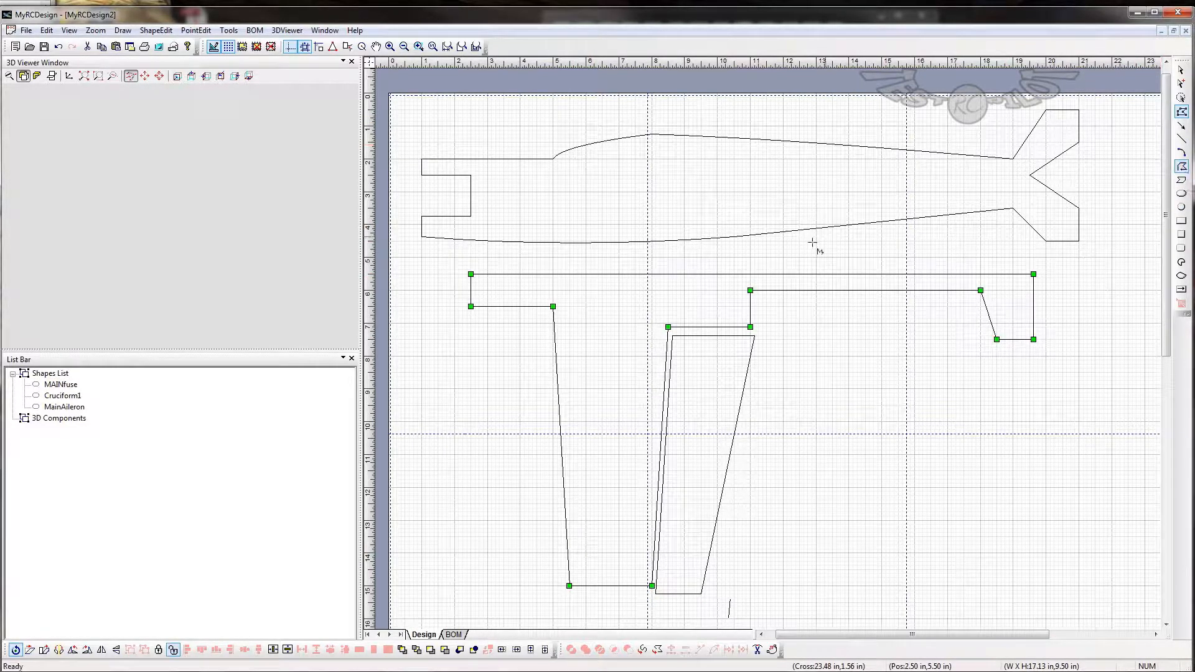
{"action": "left_click", "coordinate": [1181, 167]}
{"action": "left_click", "coordinate": [1181, 124]}
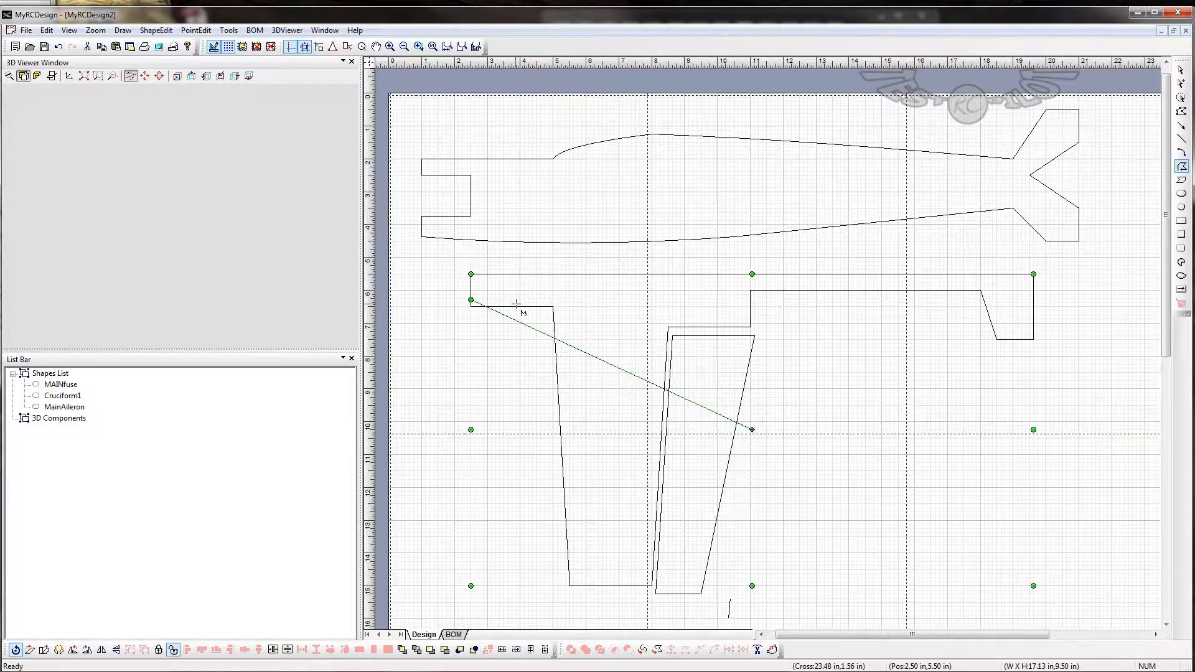
{"action": "left_click", "coordinate": [1181, 112]}
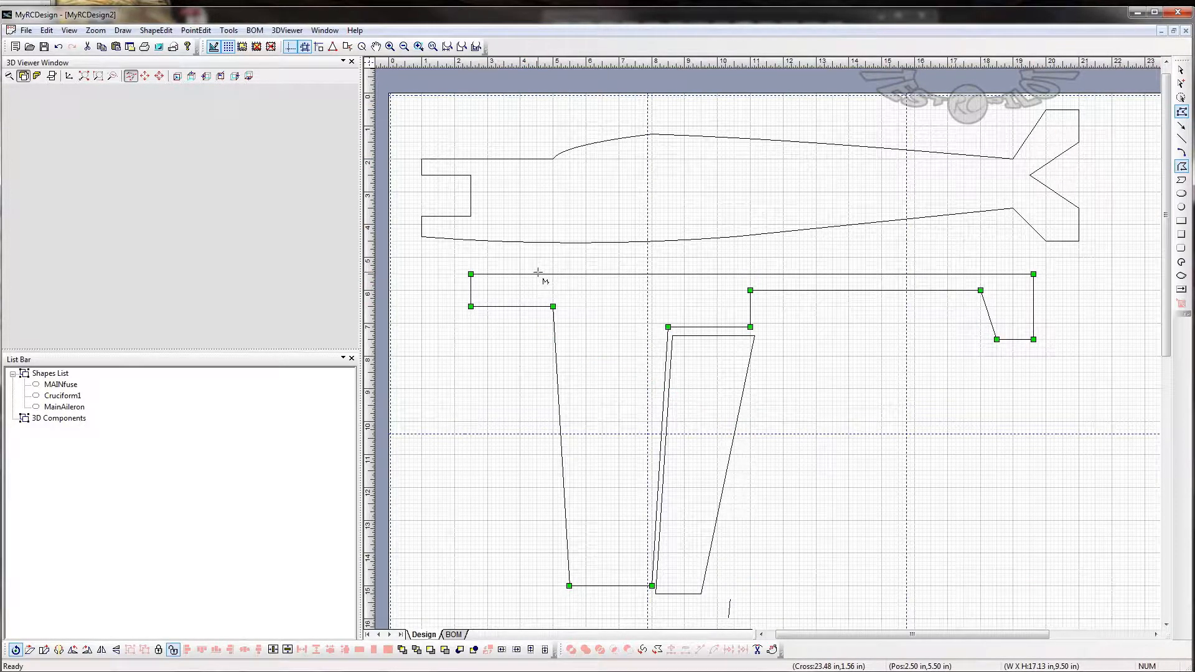
{"action": "left_click", "coordinate": [1181, 70]}
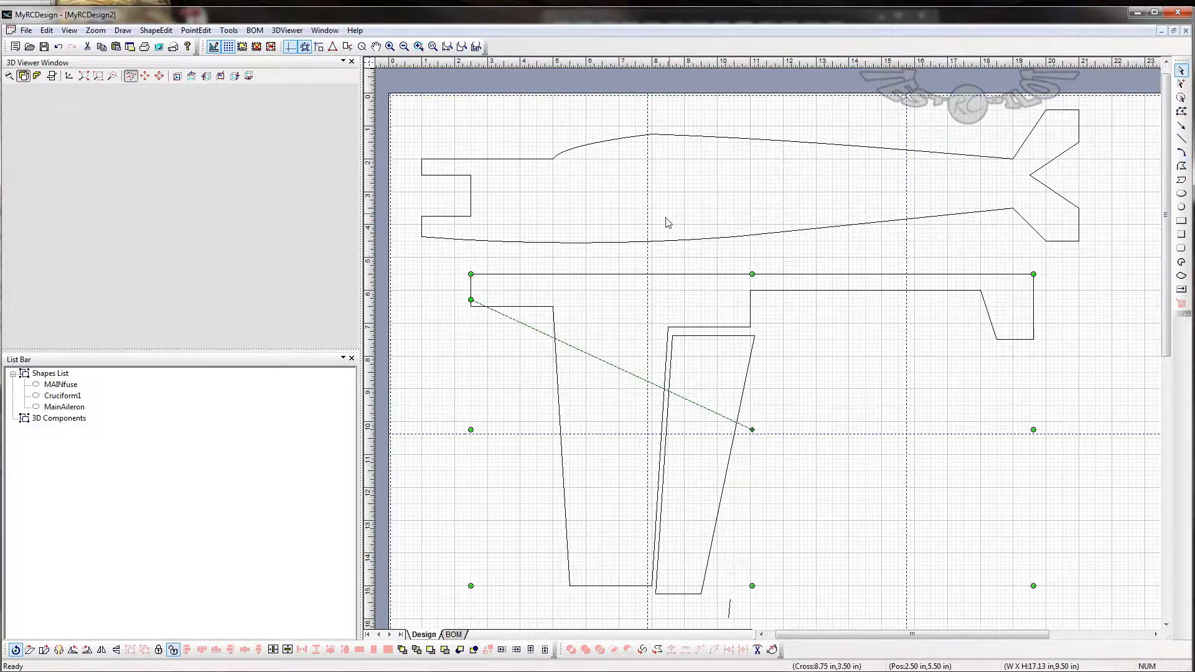
- Add a point on the long upper edge of Cruciform1 and move it to about (6, 5.5) in
{"action": "left_click", "coordinate": [1181, 111]}
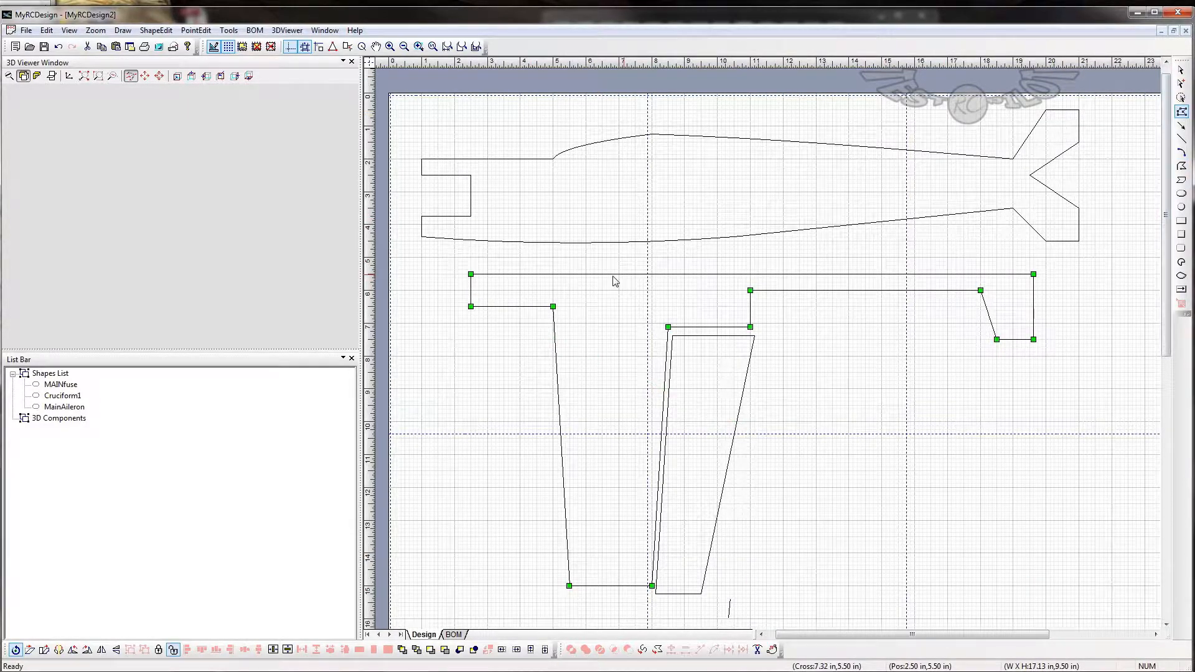
{"action": "right_click", "coordinate": [553, 273]}
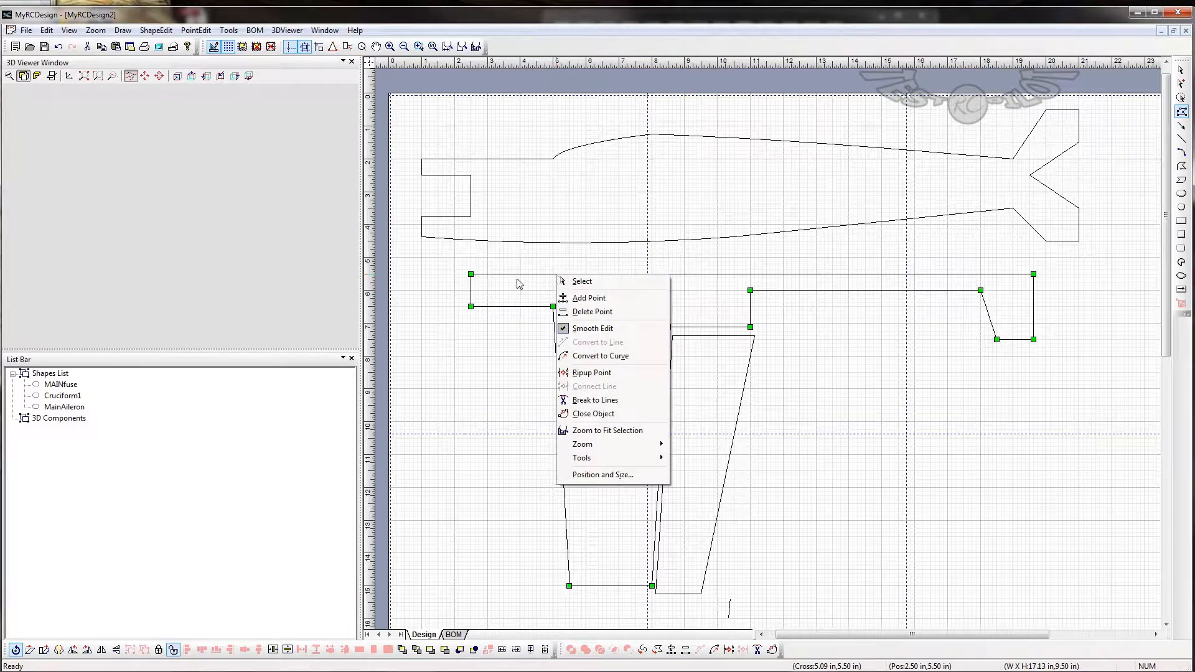
{"action": "left_click", "coordinate": [605, 298]}
{"action": "left_click", "coordinate": [751, 274]}
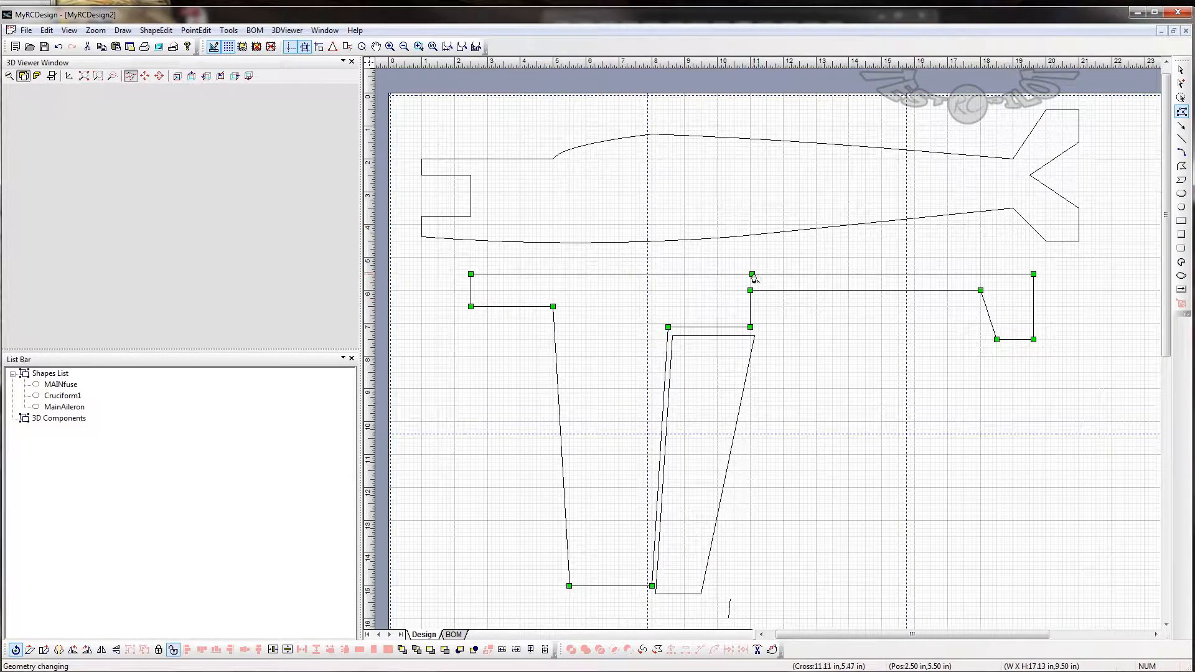
{"action": "left_click", "coordinate": [752, 275]}
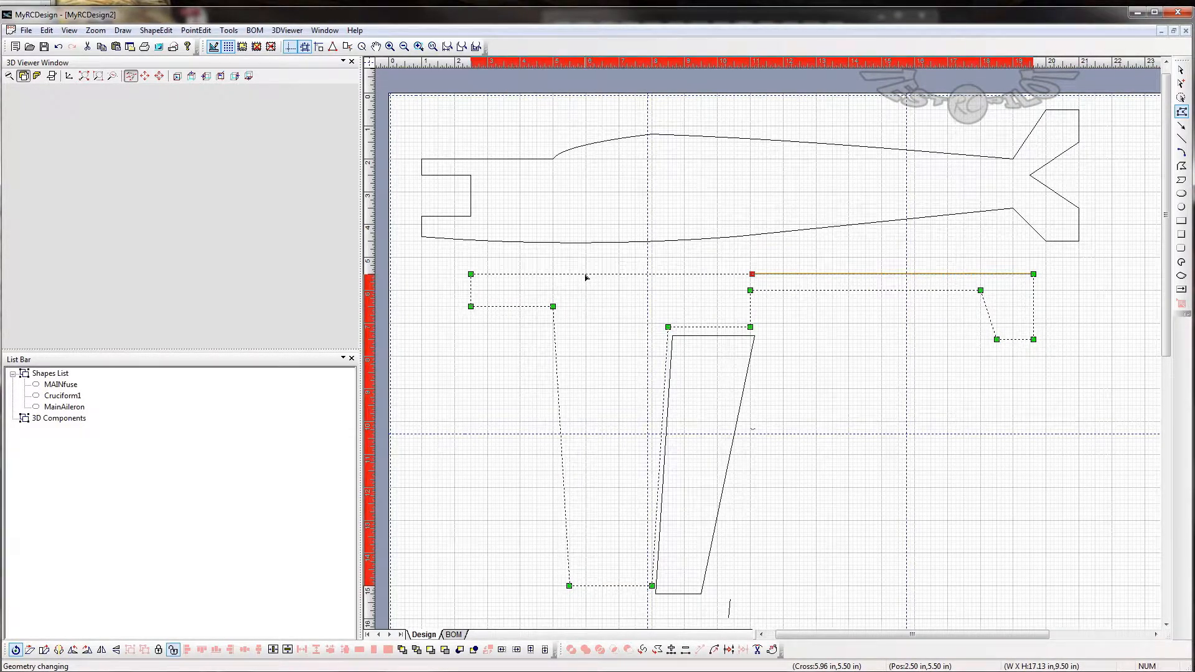
{"action": "left_click_drag", "start_coordinate": [586, 277], "coordinate": [585, 274]}
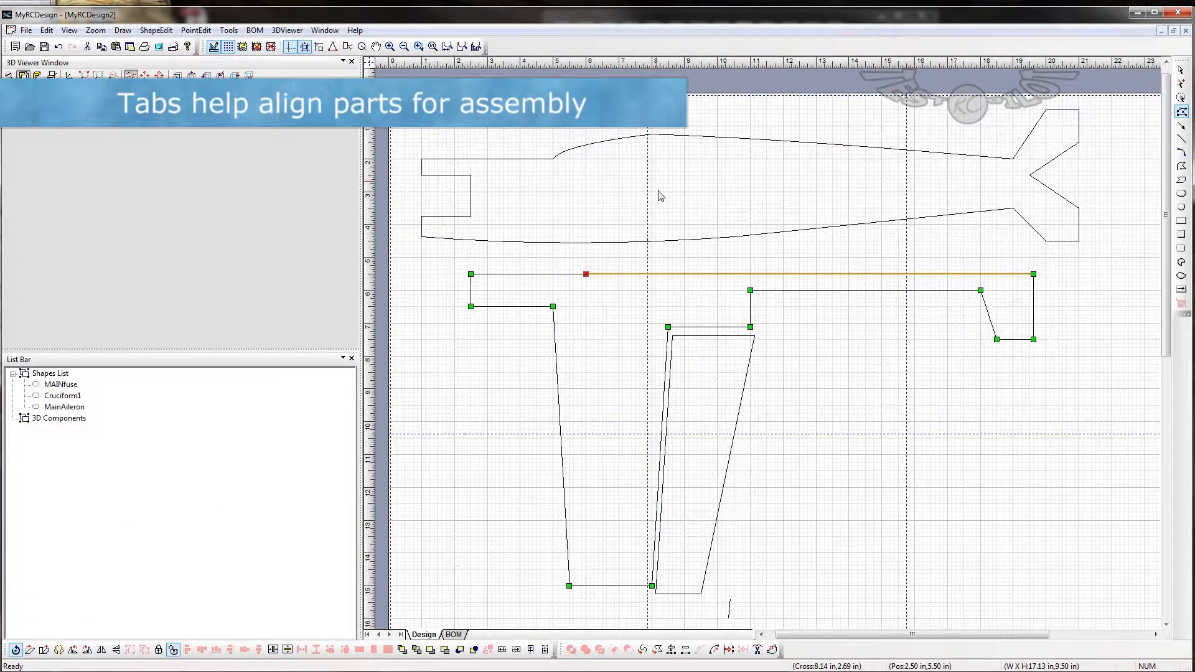
- Add two more points on Cruciform1's upper edge at about (6, 5.38) and (7.5, 5.38) in to raise a shallow alignment tab
{"action": "right_click", "coordinate": [602, 276]}
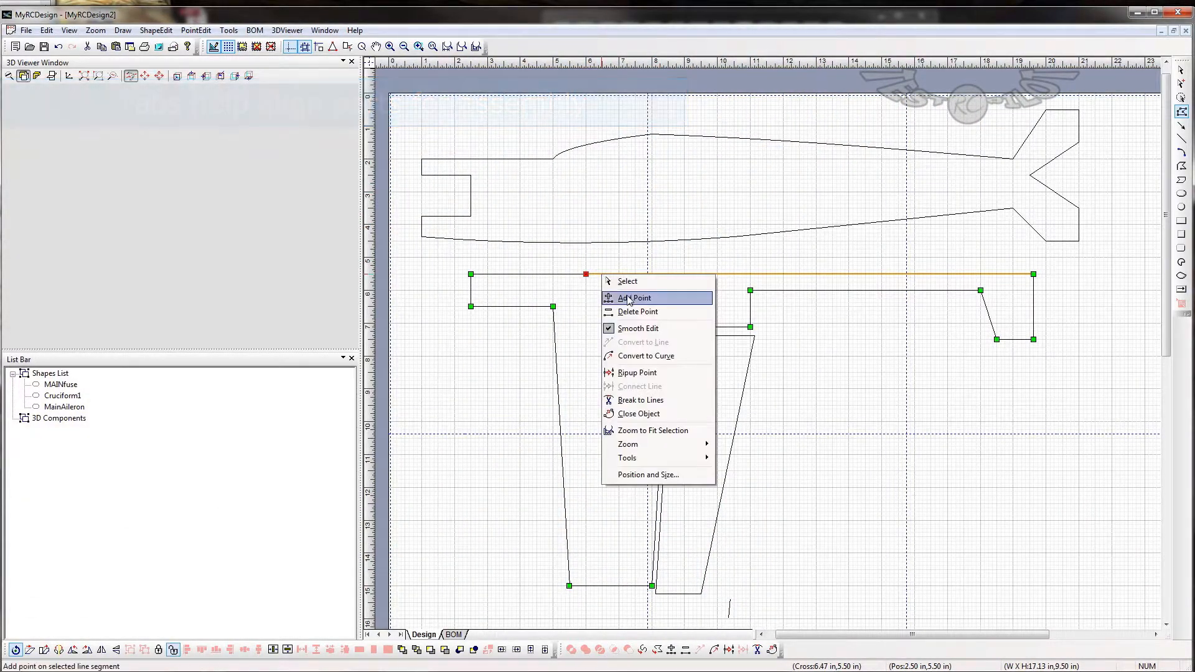
{"action": "left_click", "coordinate": [621, 298]}
{"action": "left_click_drag", "start_coordinate": [810, 275], "coordinate": [586, 271]}
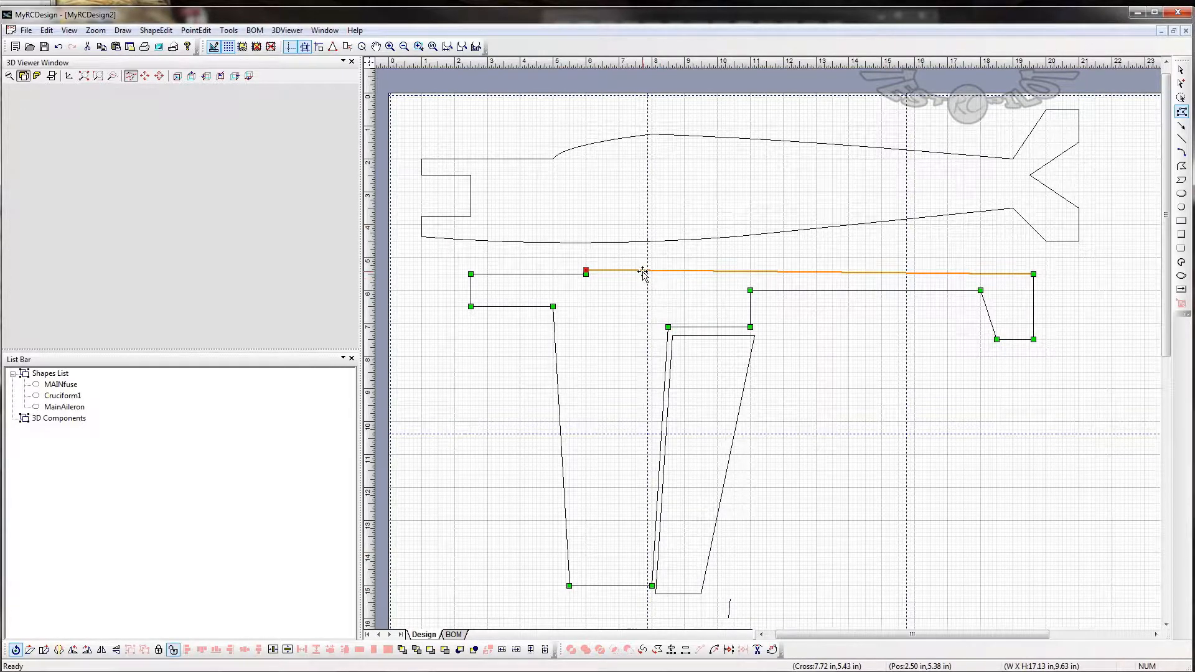
{"action": "right_click", "coordinate": [643, 272]}
{"action": "left_click", "coordinate": [675, 297]}
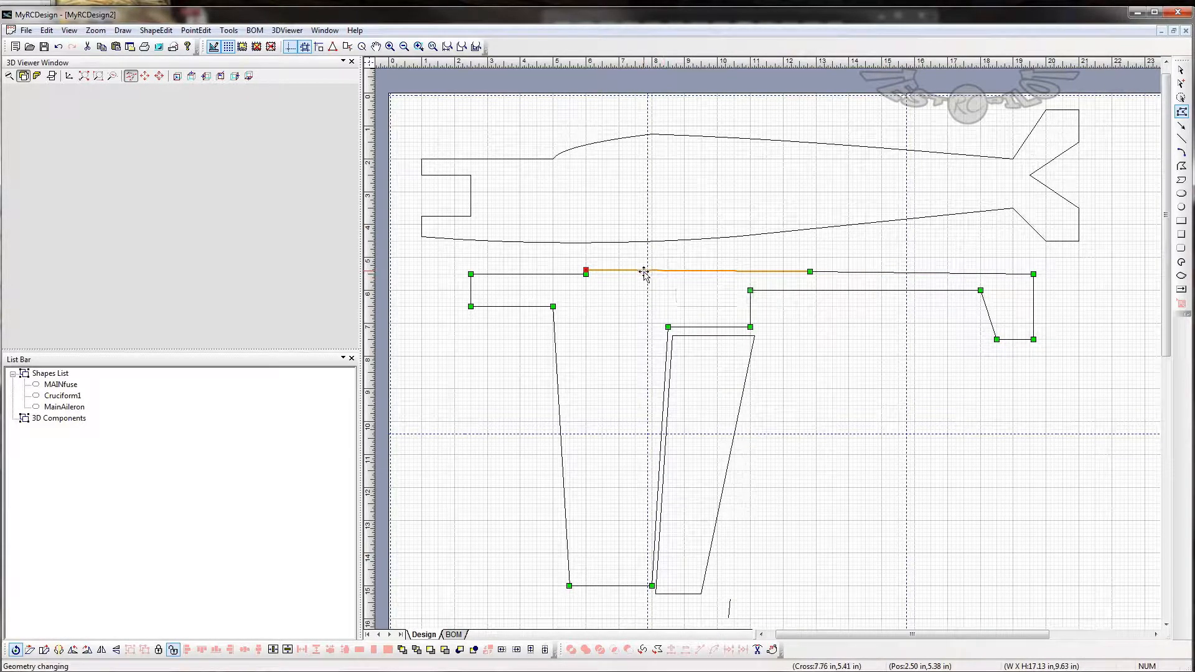
{"action": "left_click", "coordinate": [810, 272]}
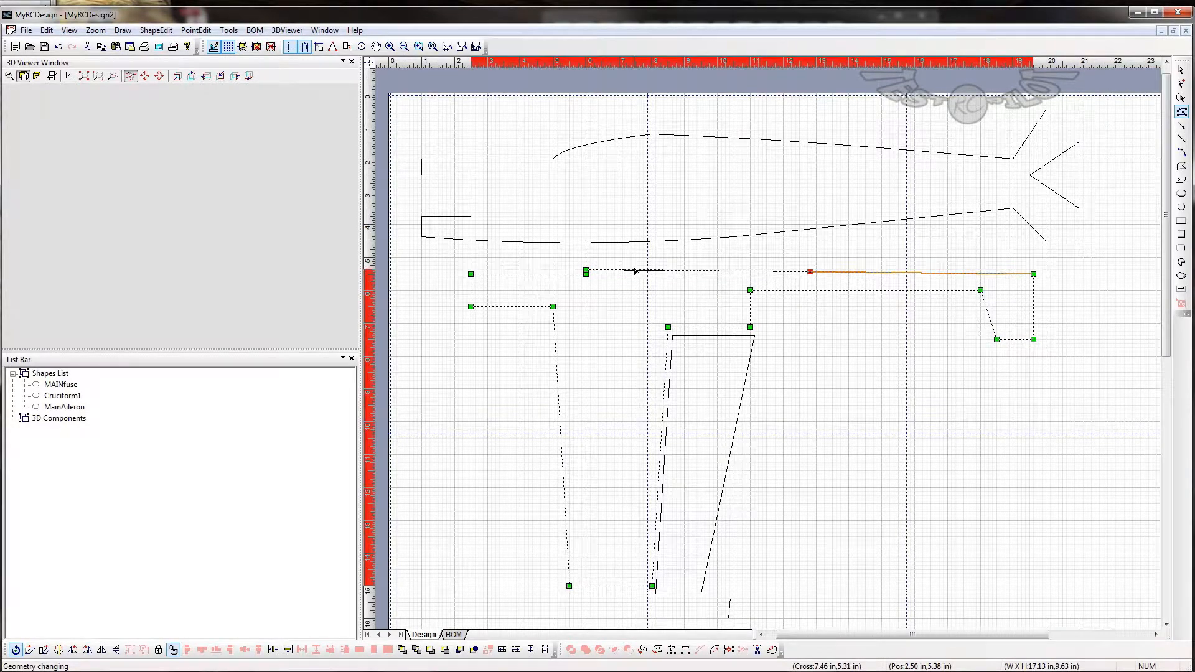
{"action": "left_click_drag", "start_coordinate": [635, 272], "coordinate": [635, 270]}
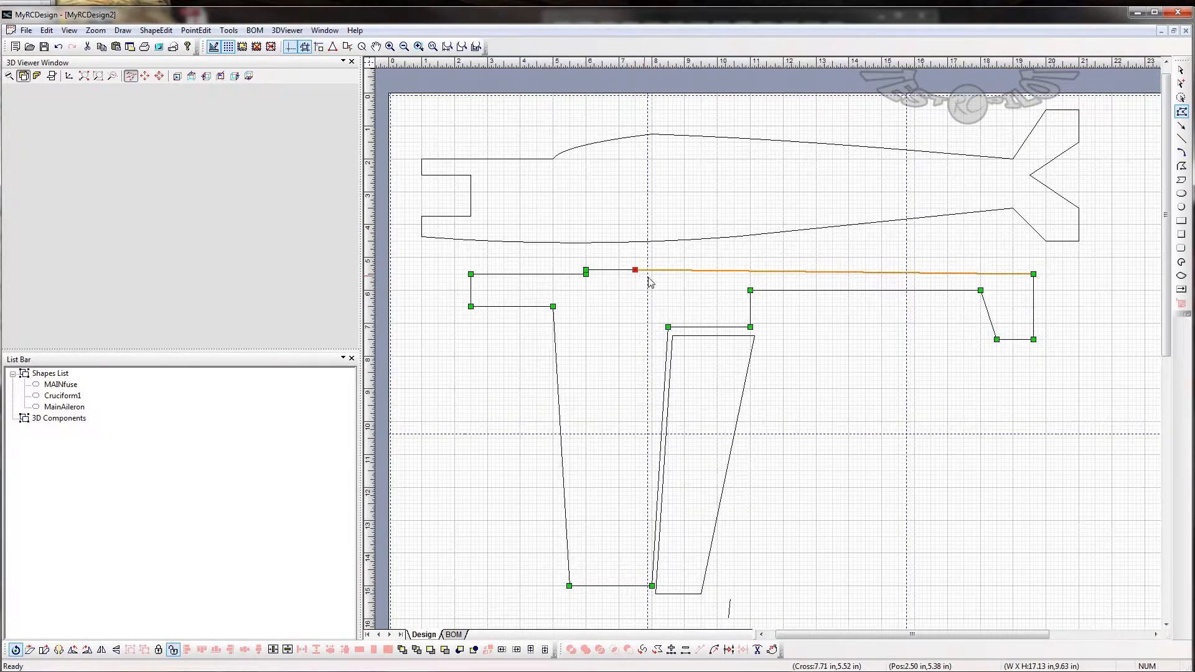
- Close the alignment tab by adding a point behind it and moving it to about (7.5, 5.5) in, level with the upper edge
{"action": "right_click", "coordinate": [700, 276]}
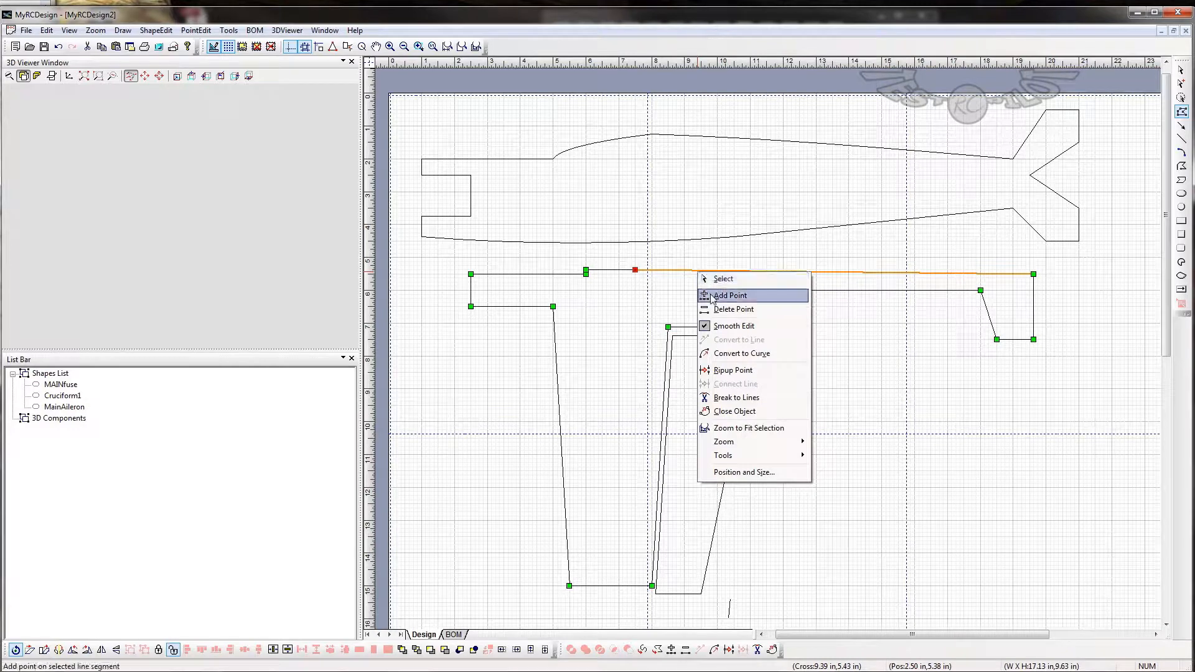
{"action": "left_click", "coordinate": [715, 295]}
{"action": "left_click", "coordinate": [832, 272]}
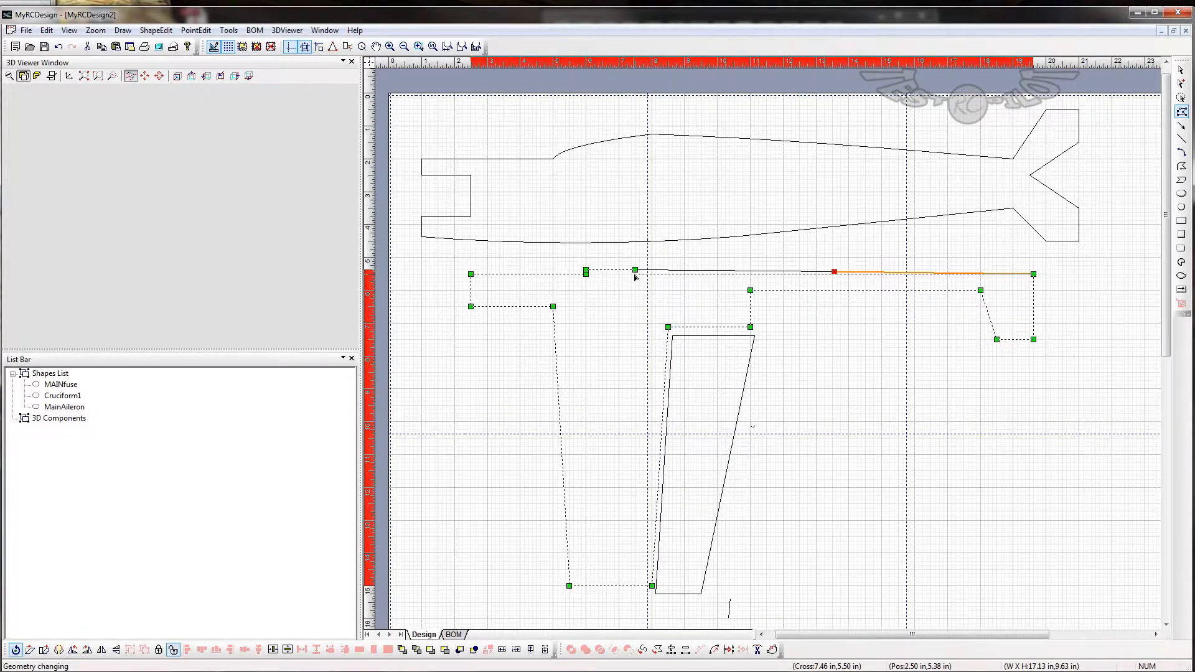
{"action": "left_click_drag", "start_coordinate": [635, 277], "coordinate": [634, 274]}
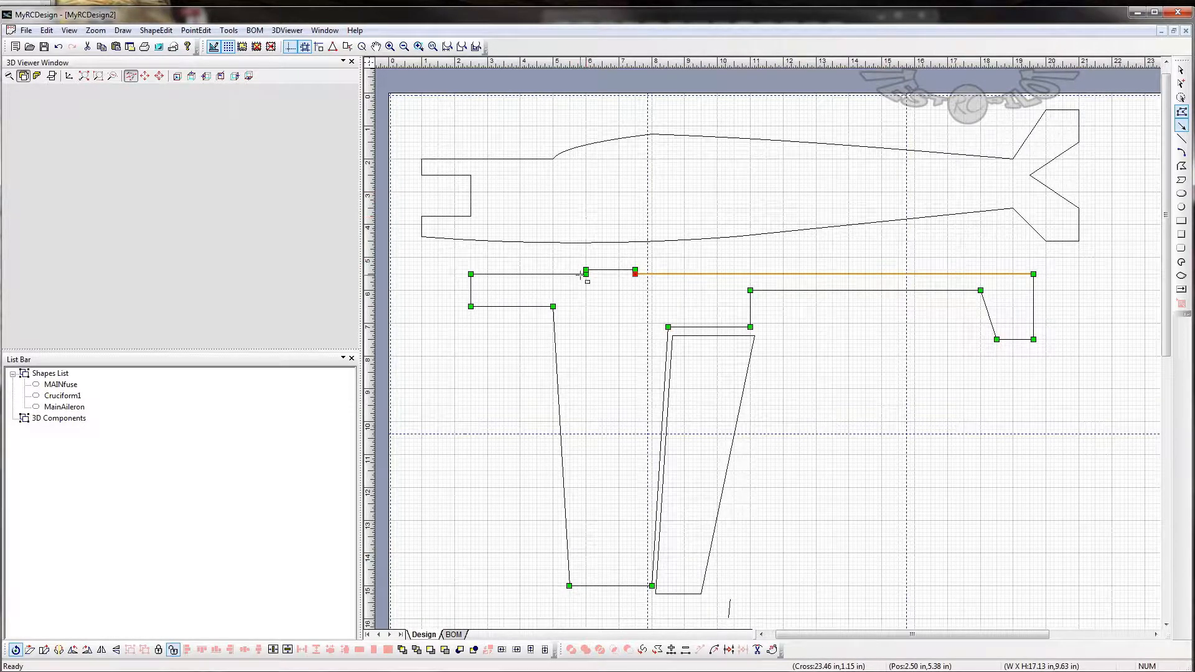
- Draw a horizontal pin about 1.5 in long inside the fuselage side from about (6.5, 3.13) in and name it CruciformPin1
{"action": "left_click", "coordinate": [602, 196]}
{"action": "left_click", "coordinate": [653, 195]}
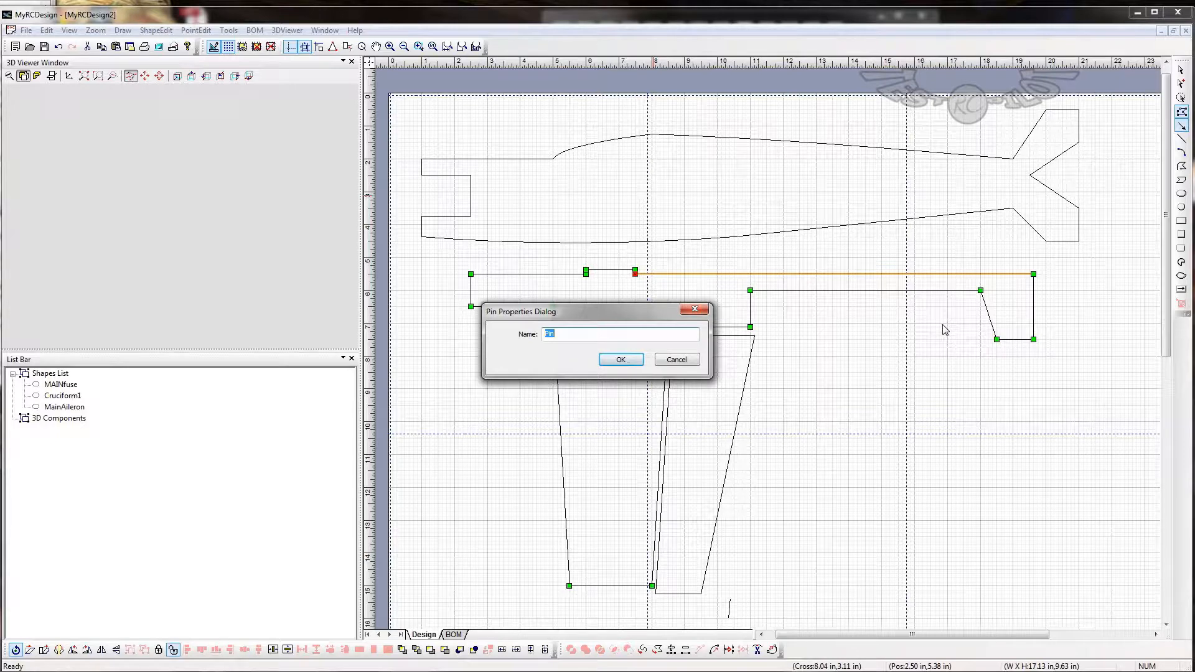
{"action": "type", "text": "CruciformPin1"}
{"action": "key", "text": "Return"}
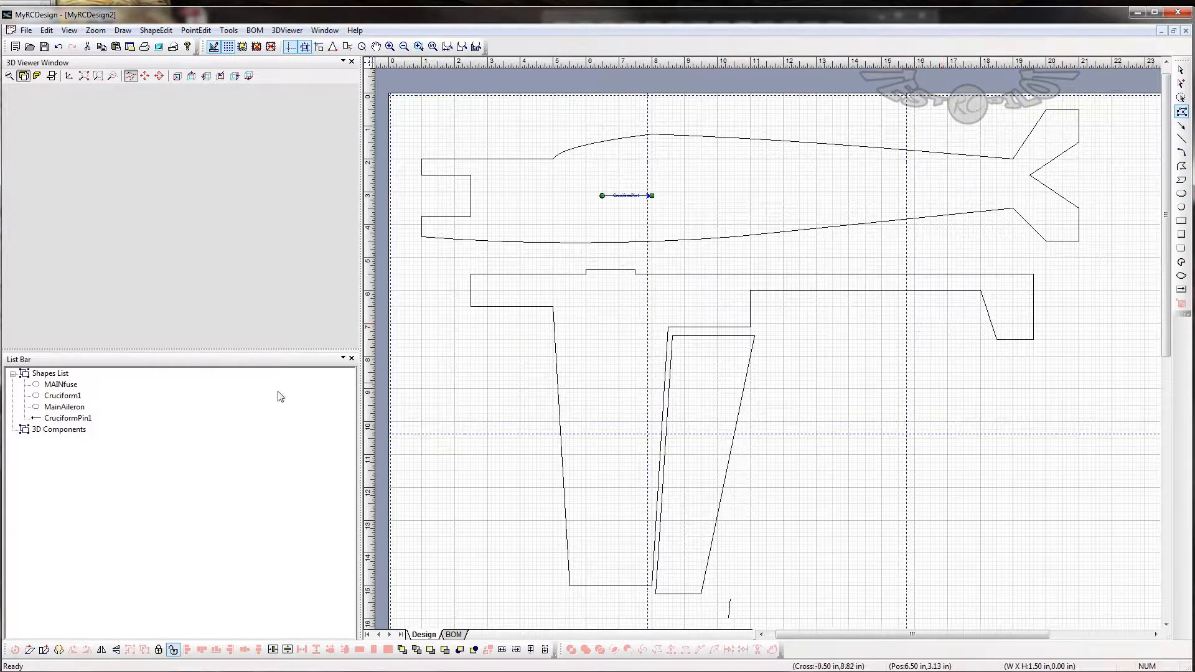
- Make a part named Fuselage from the MAINfuse shape and the CruciformPin1 pin
{"action": "left_click", "coordinate": [64, 419]}
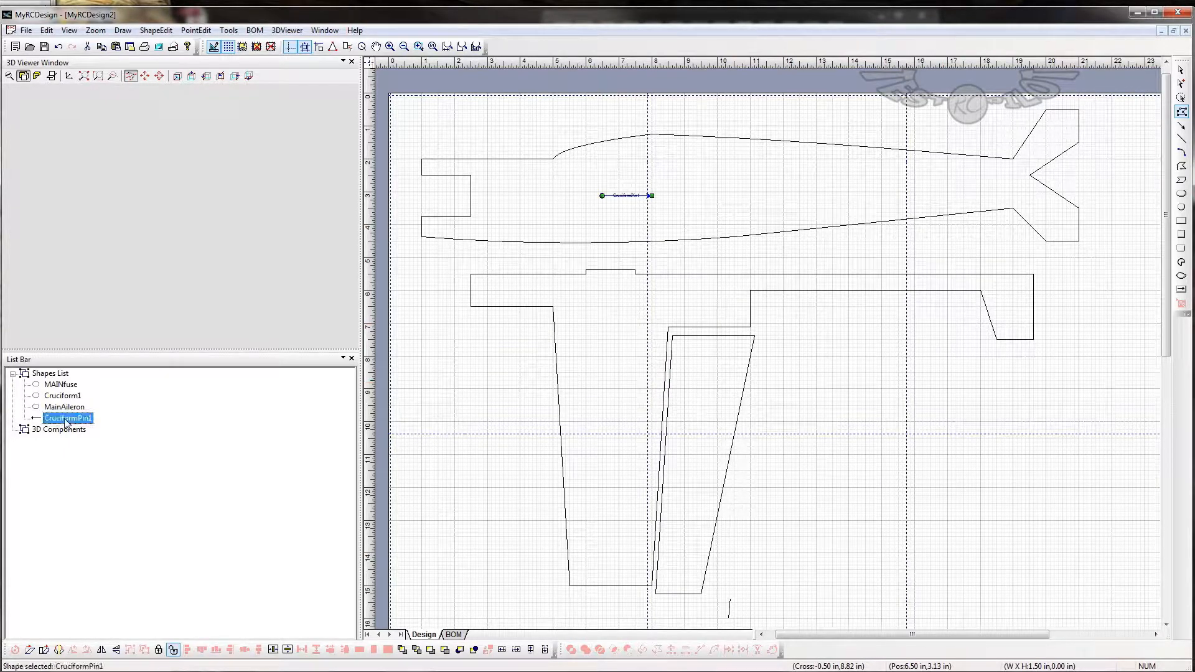
{"action": "left_click", "coordinate": [61, 385], "text": "shift"}
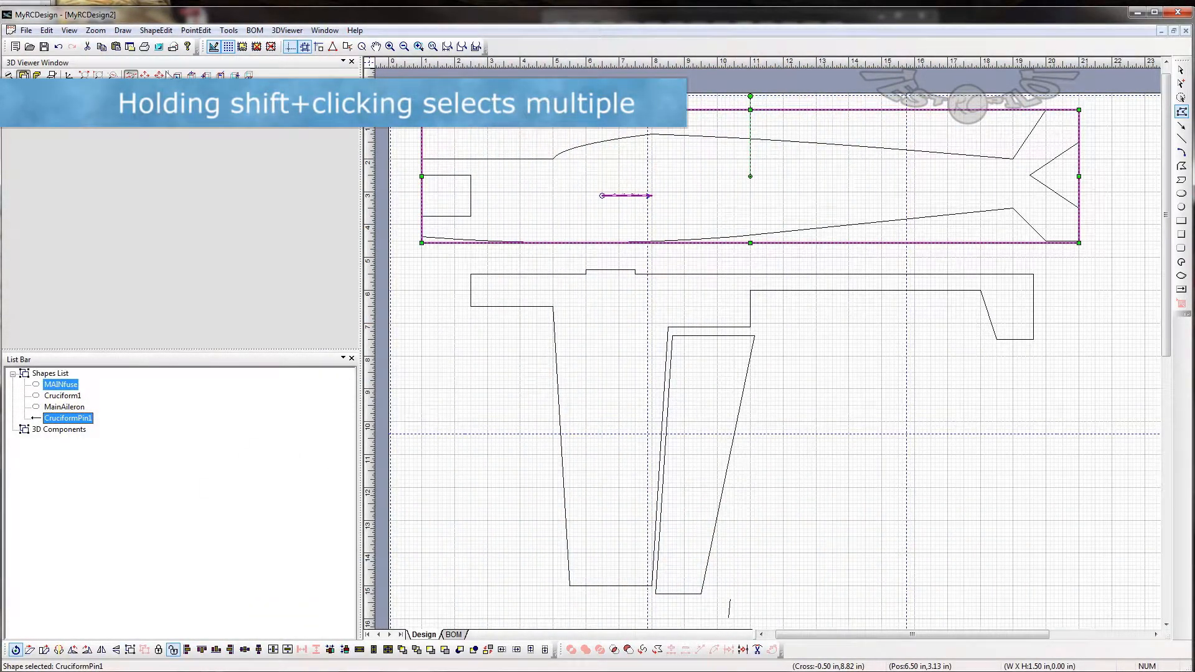
{"action": "left_click", "coordinate": [156, 30]}
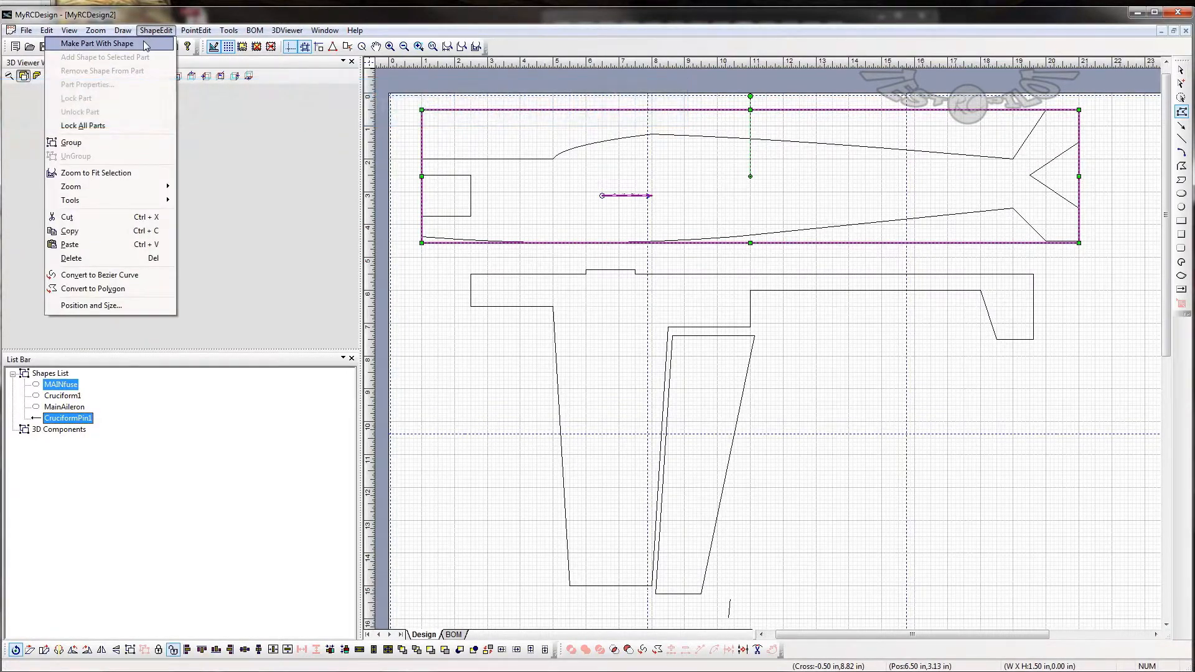
{"action": "left_click", "coordinate": [97, 43]}
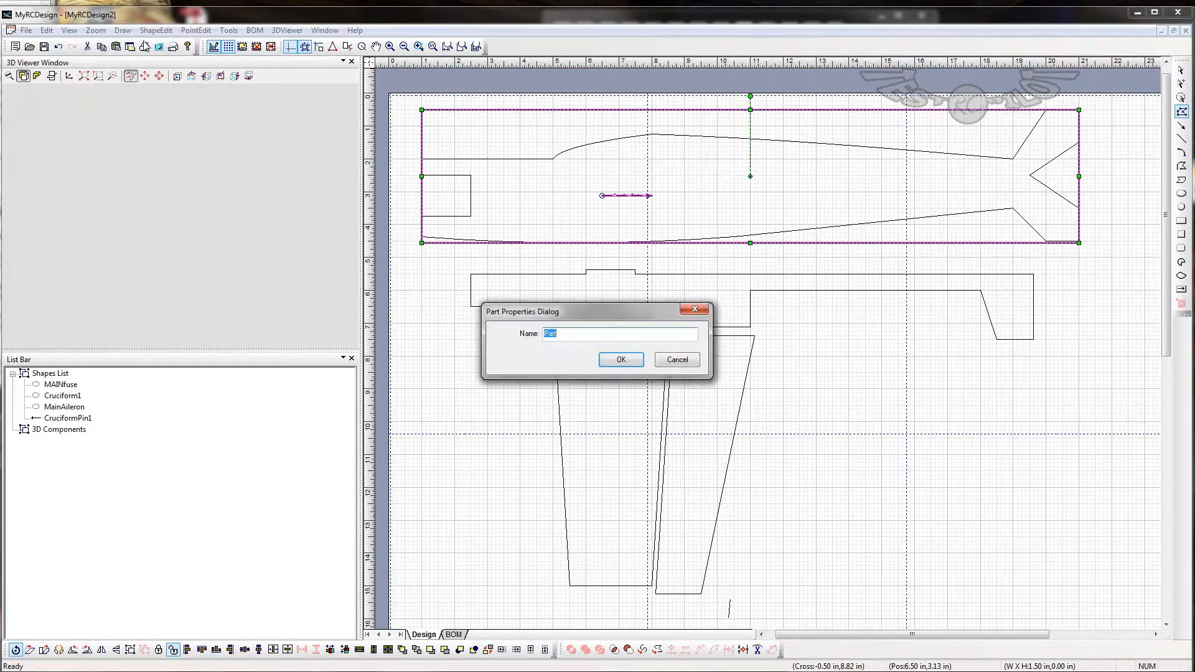
{"action": "type", "text": "Fuselage"}
{"action": "key", "text": "Return"}
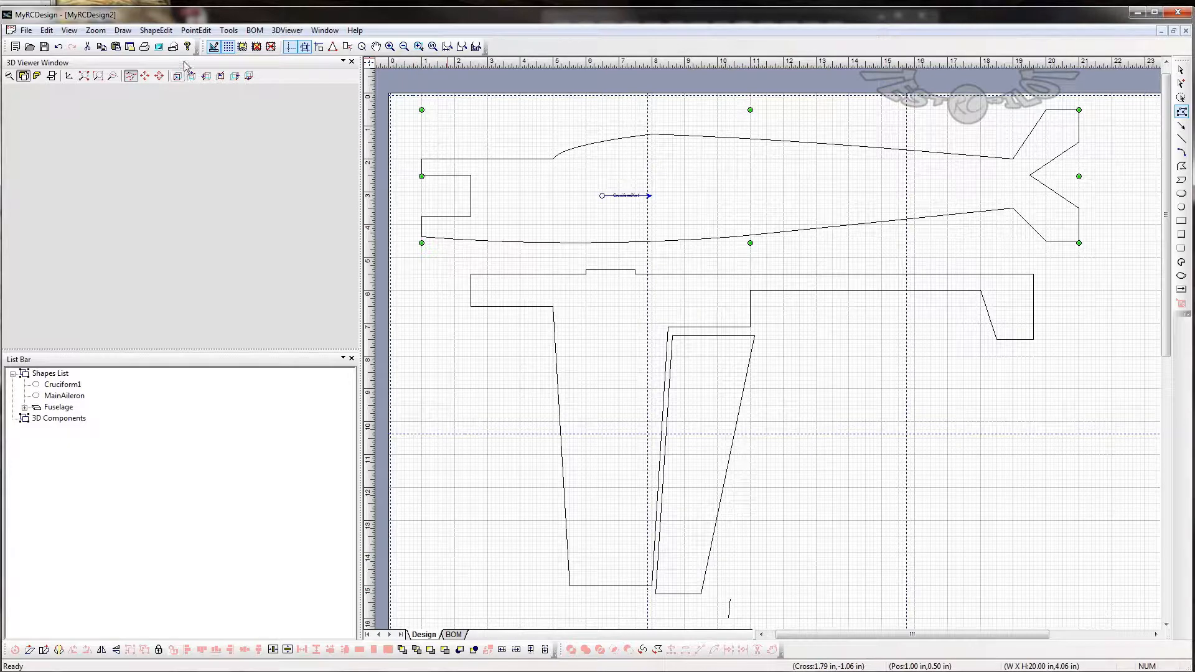
- Draw a horizontal pin about 1.5 in long along Cruciform1's alignment tab from about (6.5, 5.38) in and name it FuseJoiner
{"action": "left_click", "coordinate": [1181, 126]}
{"action": "left_click", "coordinate": [652, 269]}
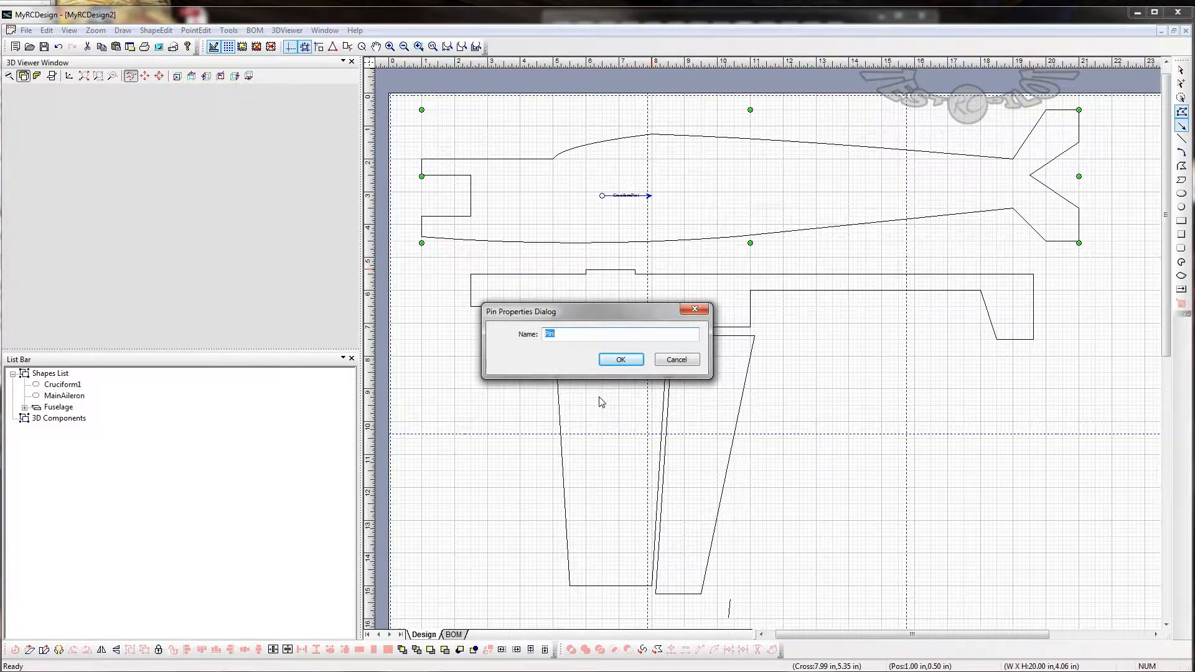
{"action": "type", "text": "FuseJoiner"}
{"action": "key", "text": "Return"}
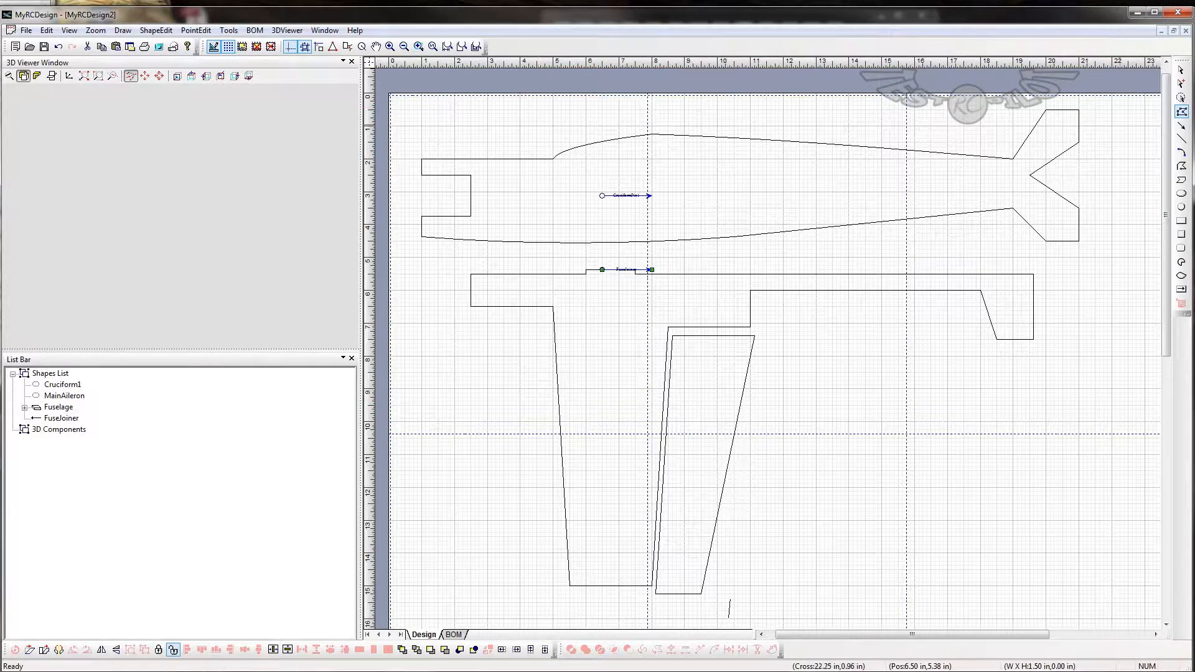
{"action": "left_click", "coordinate": [1181, 125]}
{"action": "left_click", "coordinate": [661, 452]}
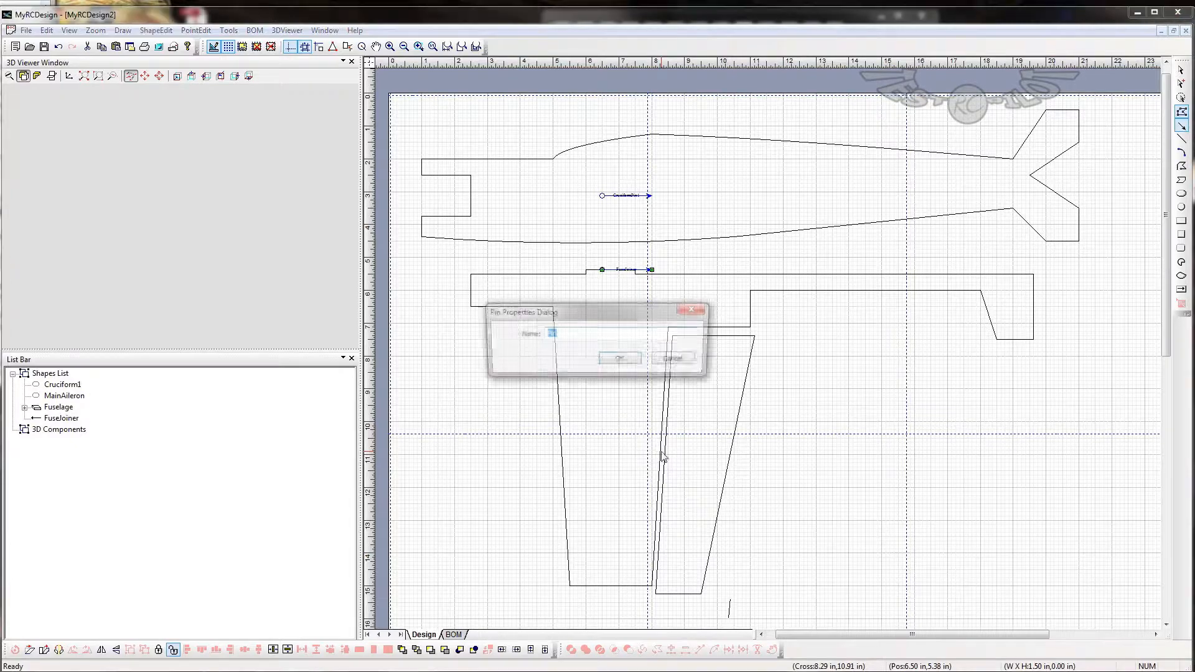
{"action": "left_click", "coordinate": [690, 365]}
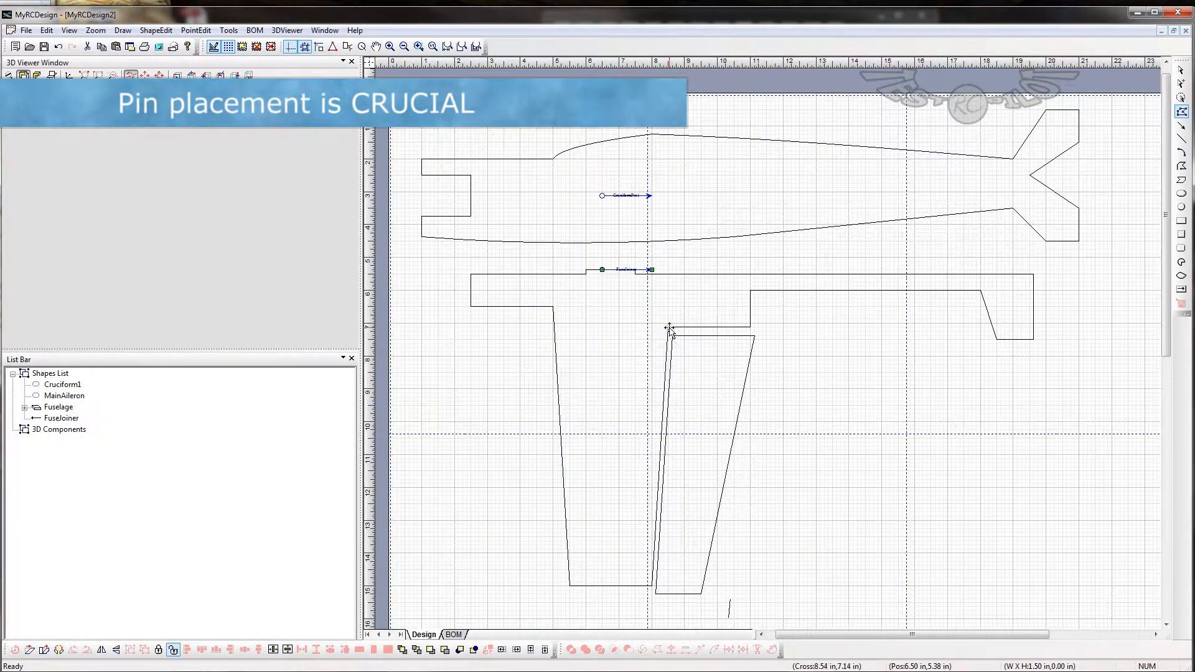
- Draw a pin about 2 in long up the wing's trailing edge from its tip corner at about (8, 15) in and name it AileronJoiner
{"action": "left_click", "coordinate": [1181, 125]}
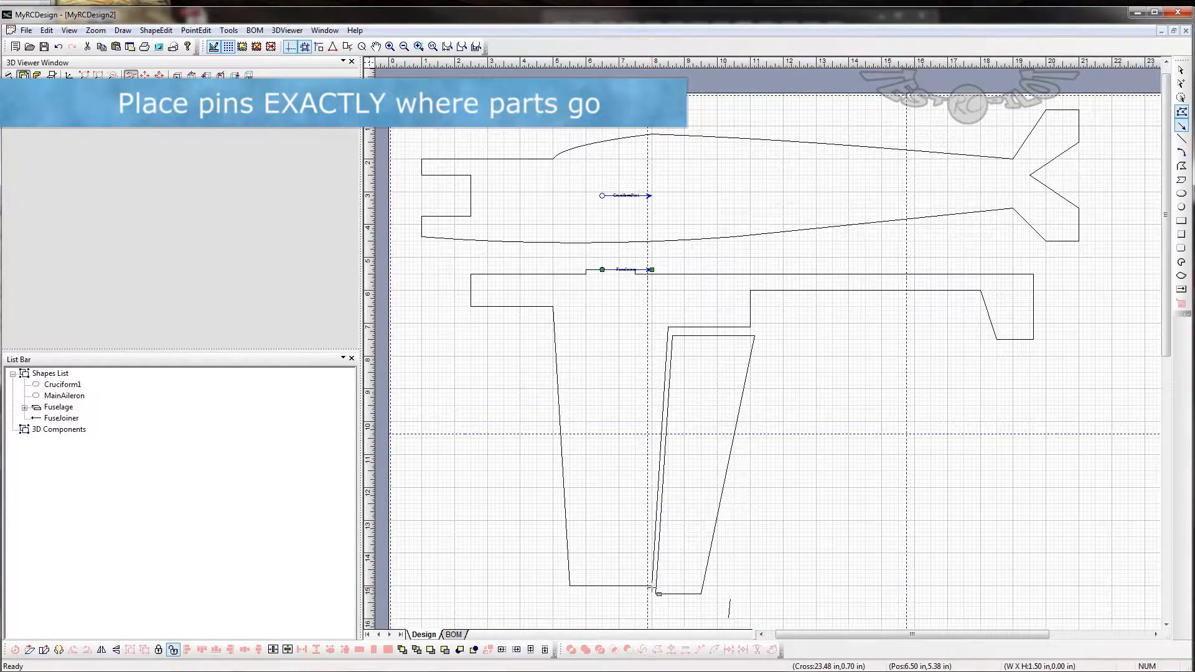
{"action": "left_click", "coordinate": [654, 568]}
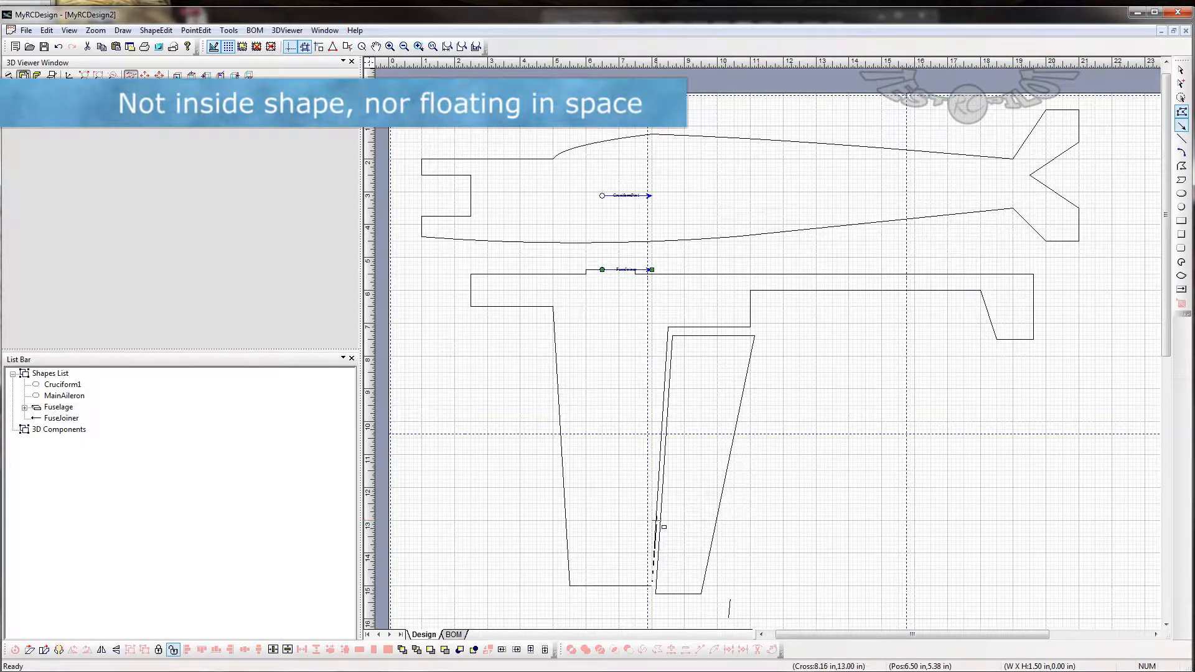
{"action": "left_click", "coordinate": [656, 519]}
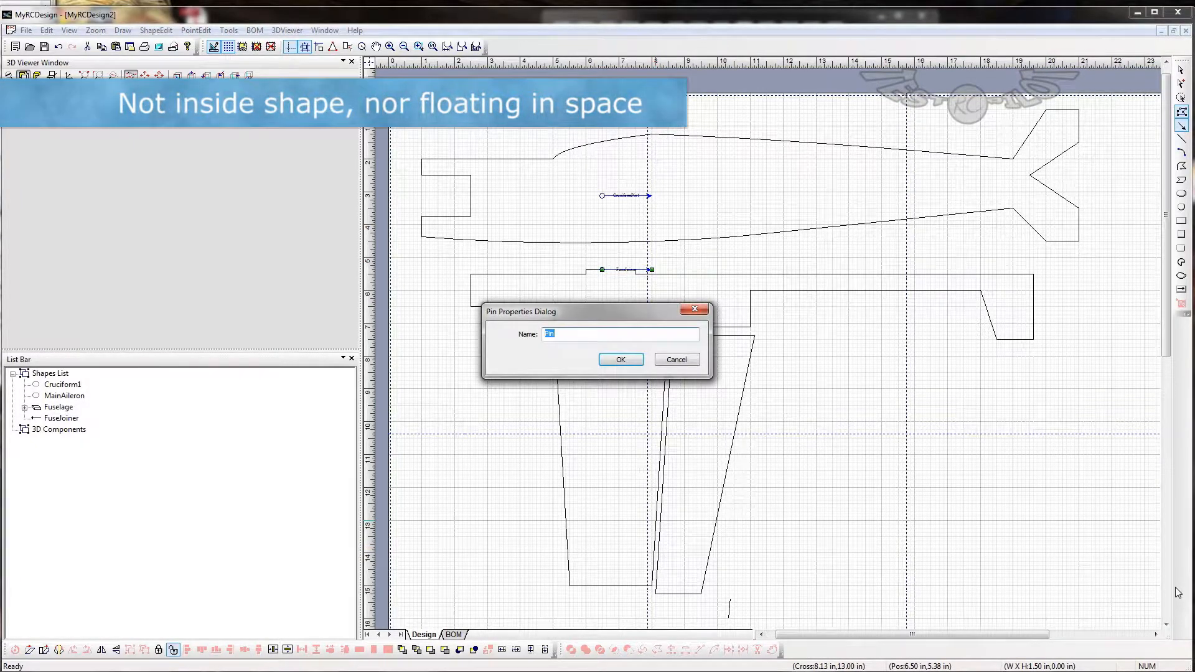
{"action": "type", "text": "Aileron"}
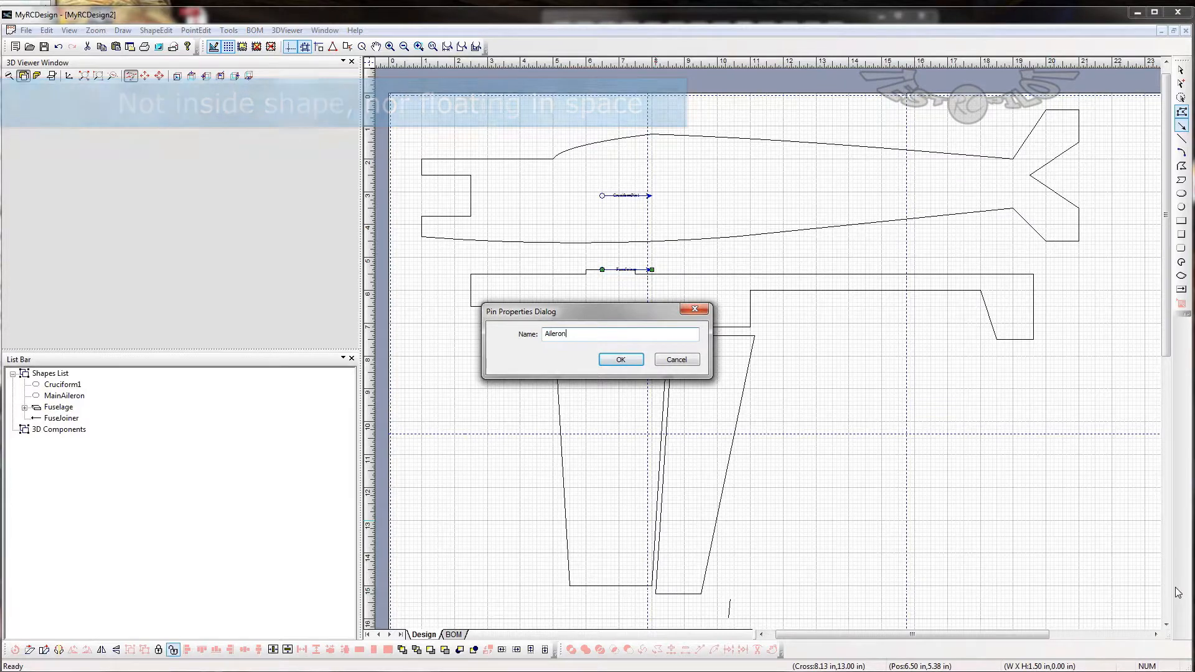
{"action": "type", "text": "Joiner"}
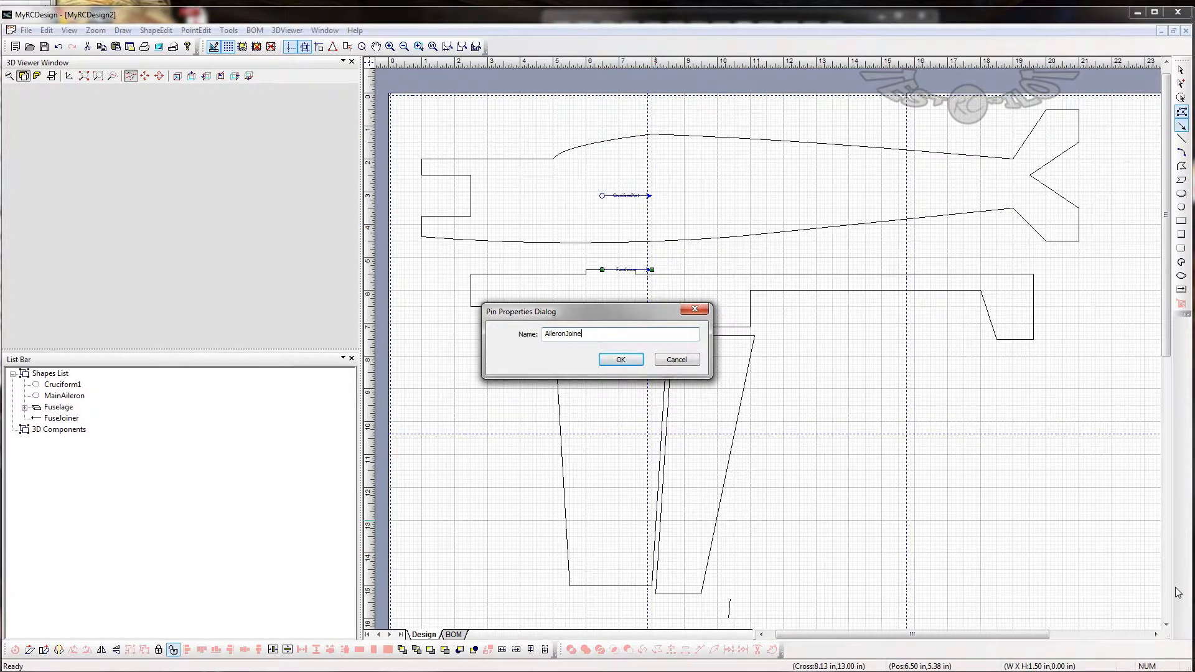
{"action": "key", "text": "Return"}
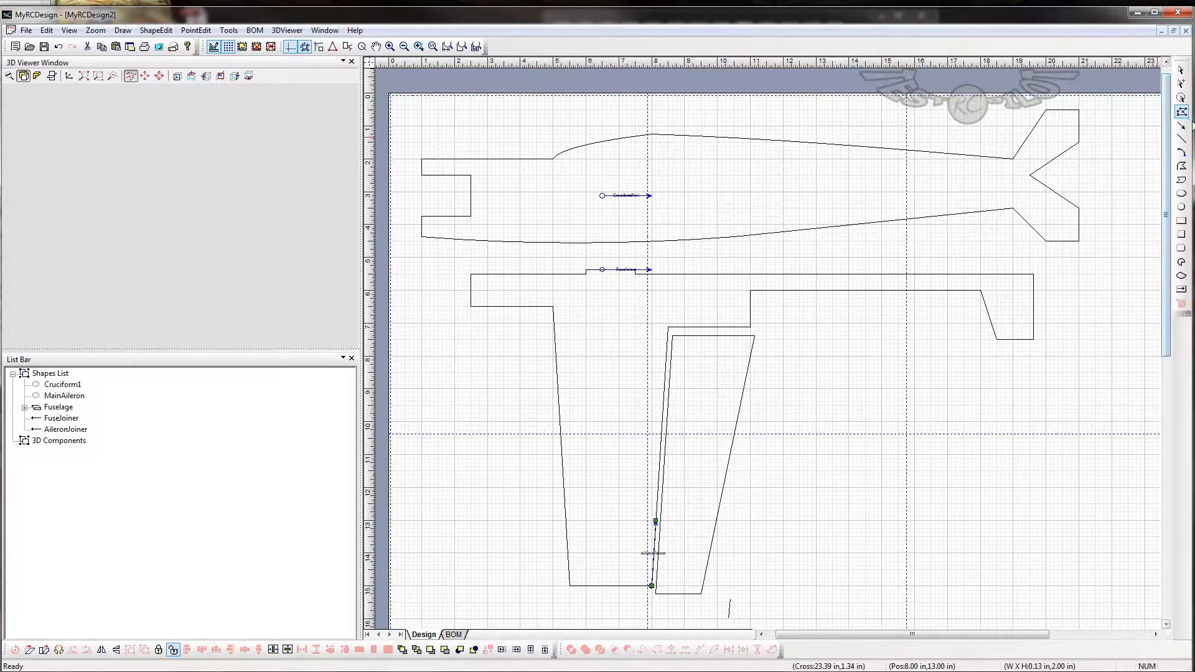
- Draw a pin about 1.88 in long up the aileron's leading edge from near its tip corner and name it AilControl
{"action": "left_click", "coordinate": [1185, 128]}
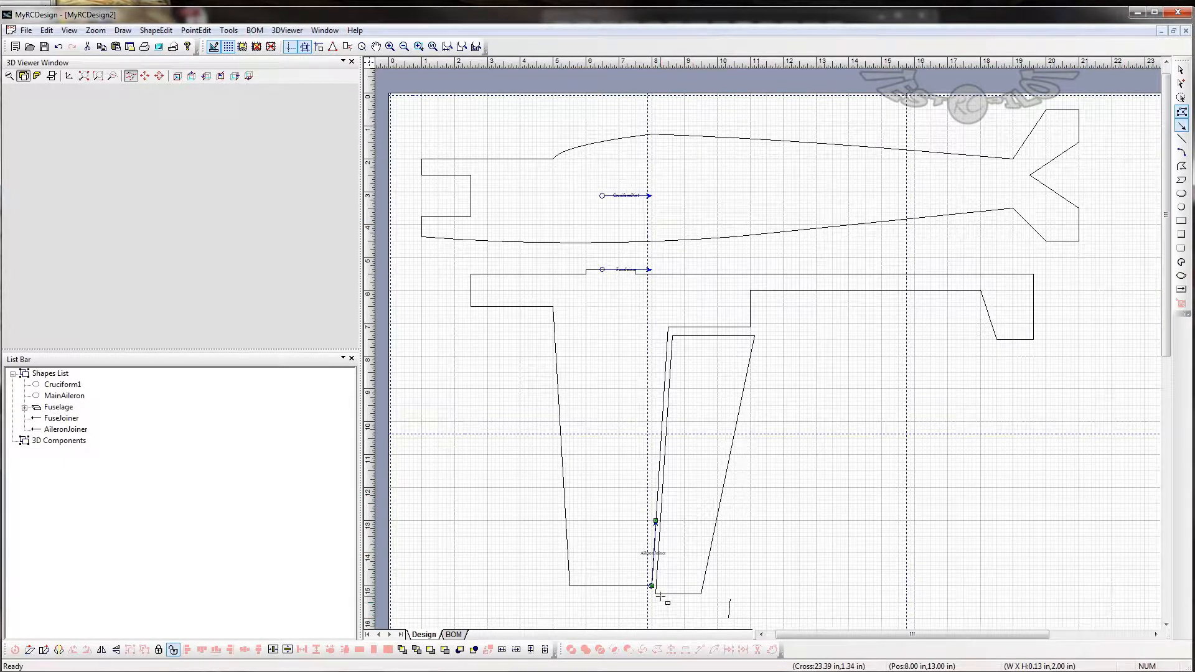
{"action": "left_click_drag", "start_coordinate": [656, 592], "coordinate": [660, 530]}
{"action": "left_click_drag", "start_coordinate": [659, 530], "coordinate": [660, 530]}
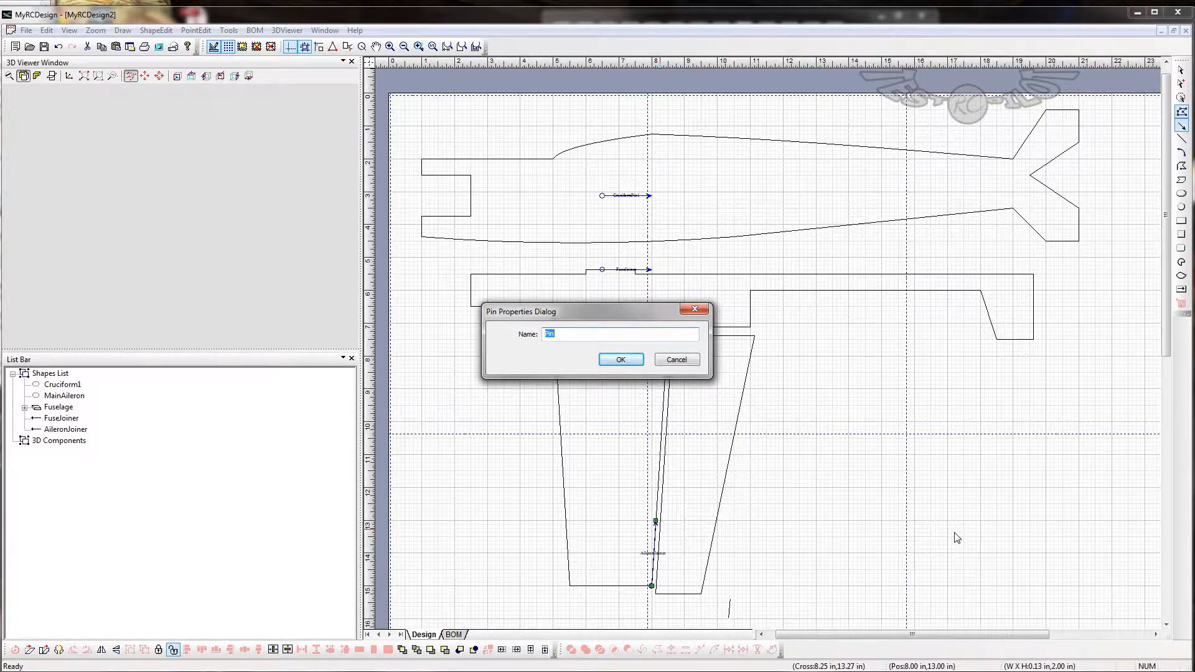
{"action": "type", "text": "C"}
{"action": "type", "text": "ilControl"}
{"action": "key", "text": "Return"}
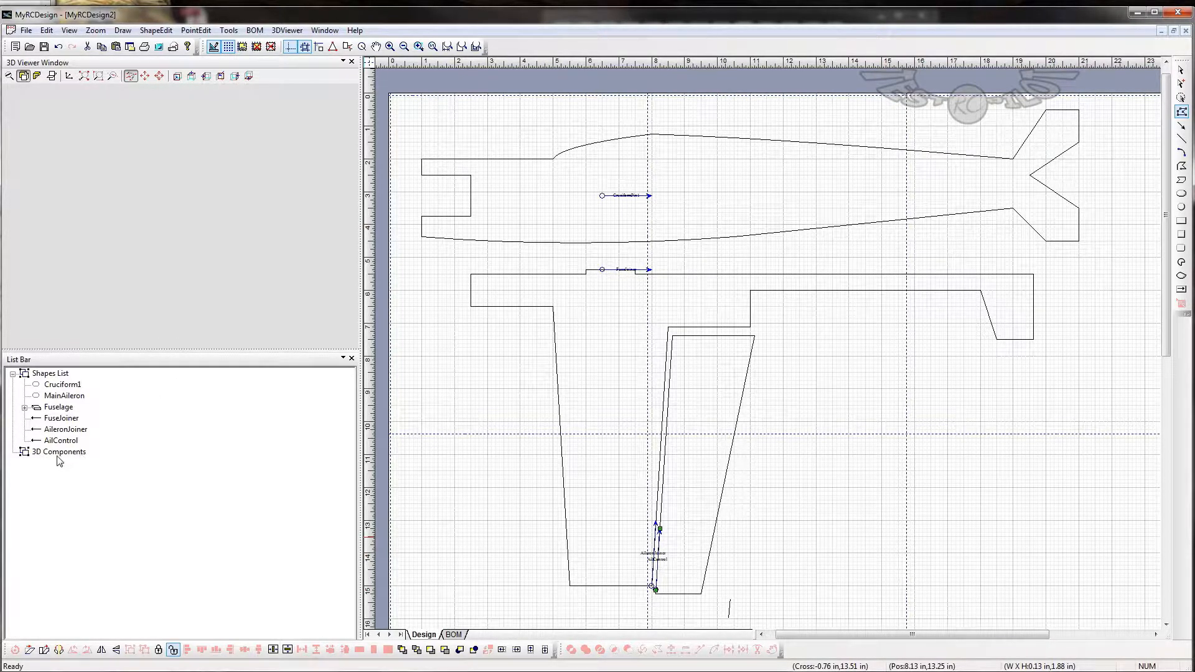
- Make a part named Cruciform from the Cruciform1 shape and the FuseJoiner and AileronJoiner pins
{"action": "left_click", "coordinate": [67, 386]}
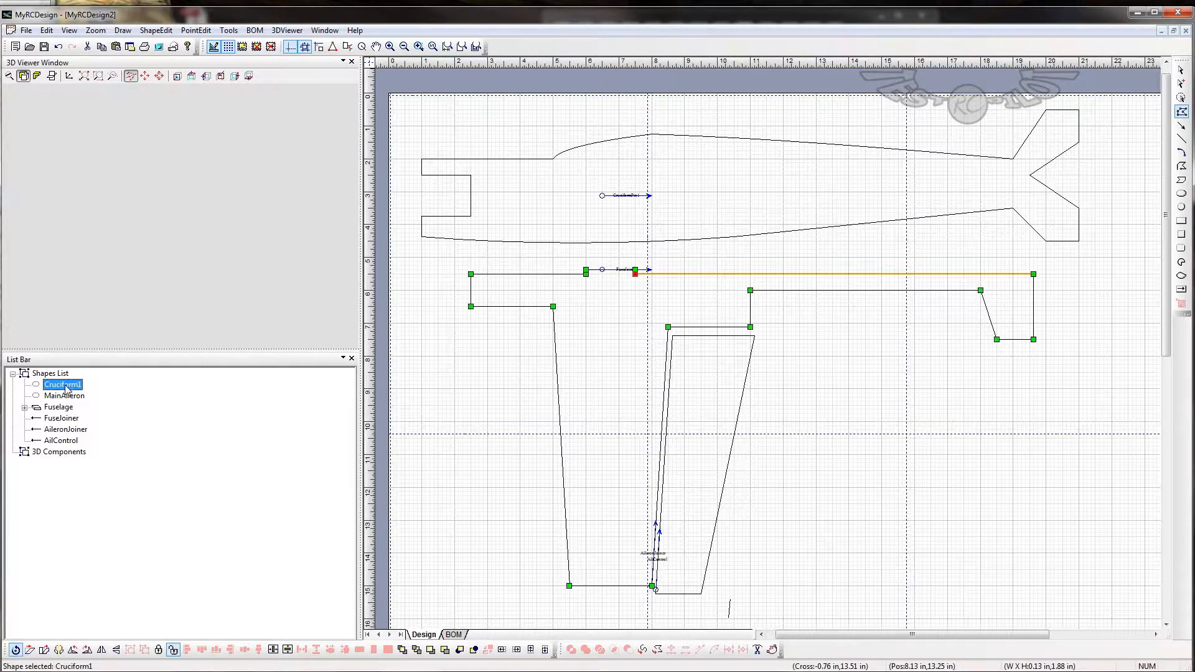
{"action": "left_click", "coordinate": [69, 421], "text": "ctrl"}
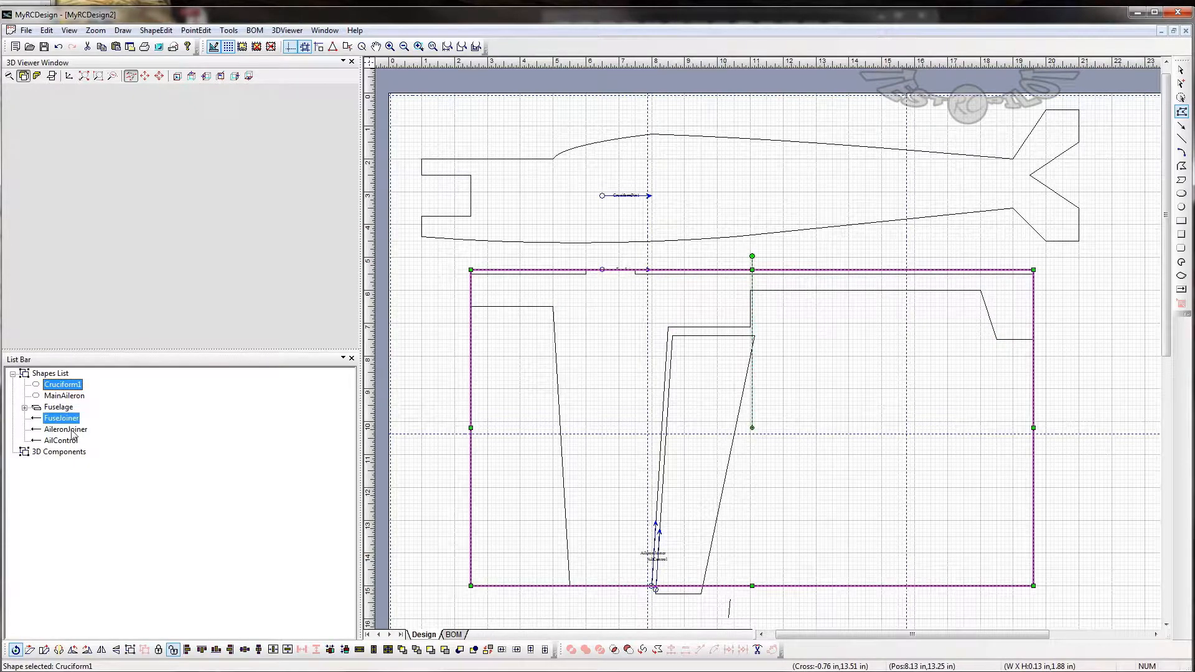
{"action": "left_click", "coordinate": [74, 429], "text": "ctrl"}
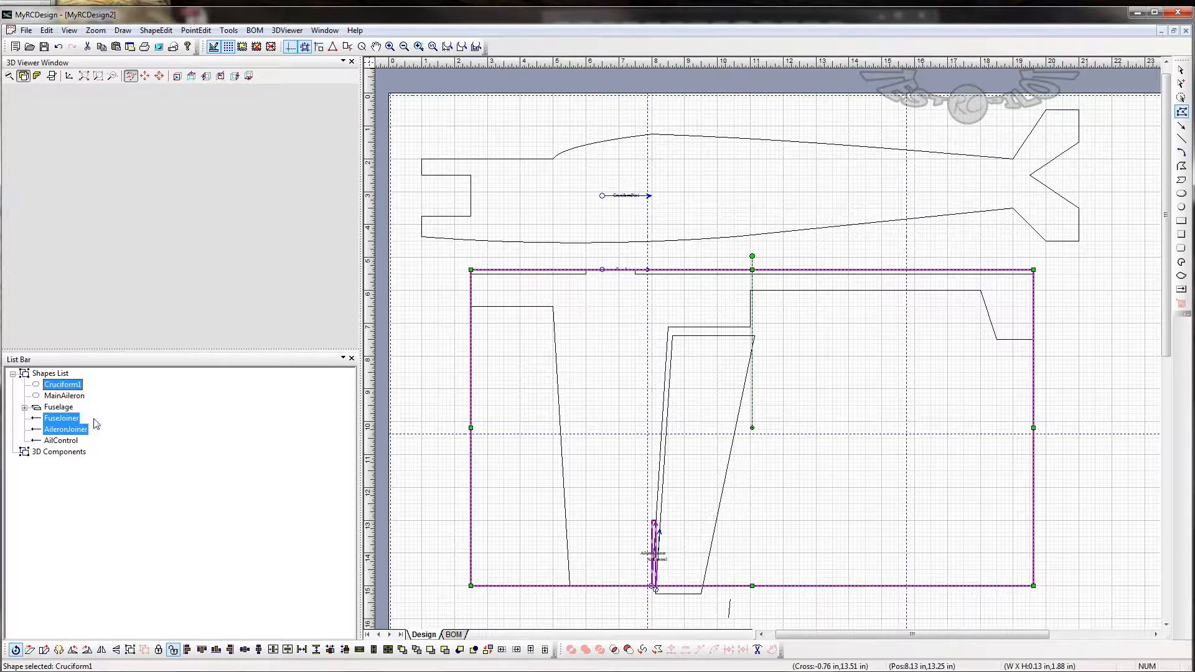
{"action": "left_click", "coordinate": [153, 31]}
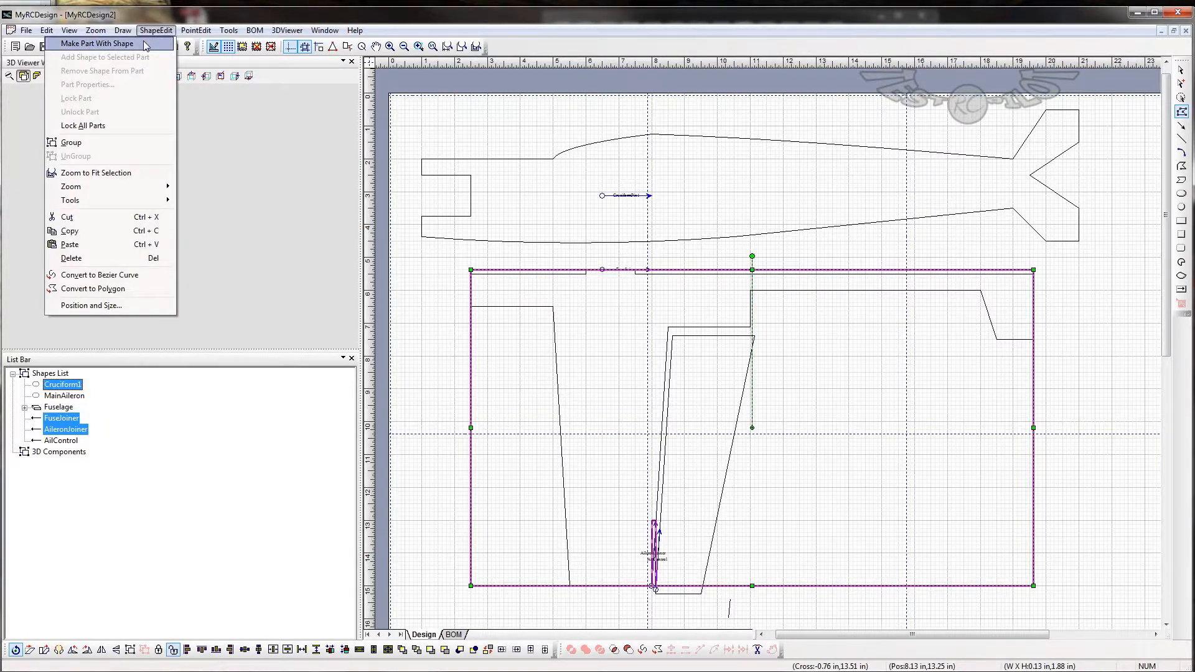
{"action": "left_click", "coordinate": [146, 44]}
{"action": "type", "text": "C"}
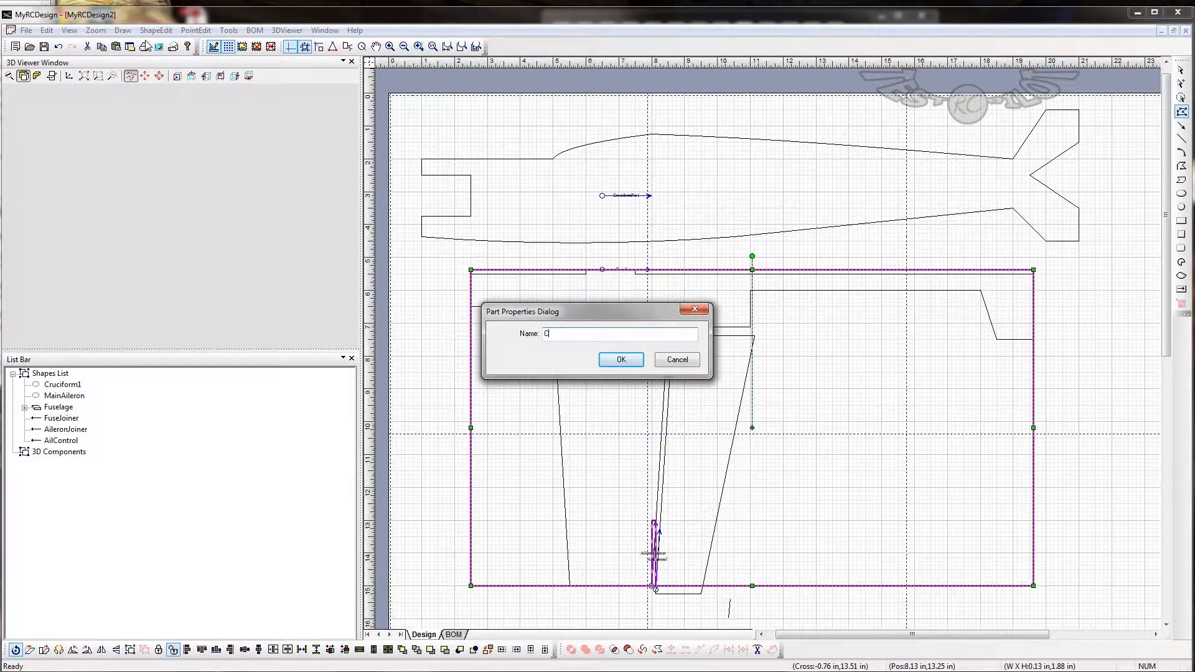
{"action": "type", "text": "ruciform"}
{"action": "key", "text": "Return"}
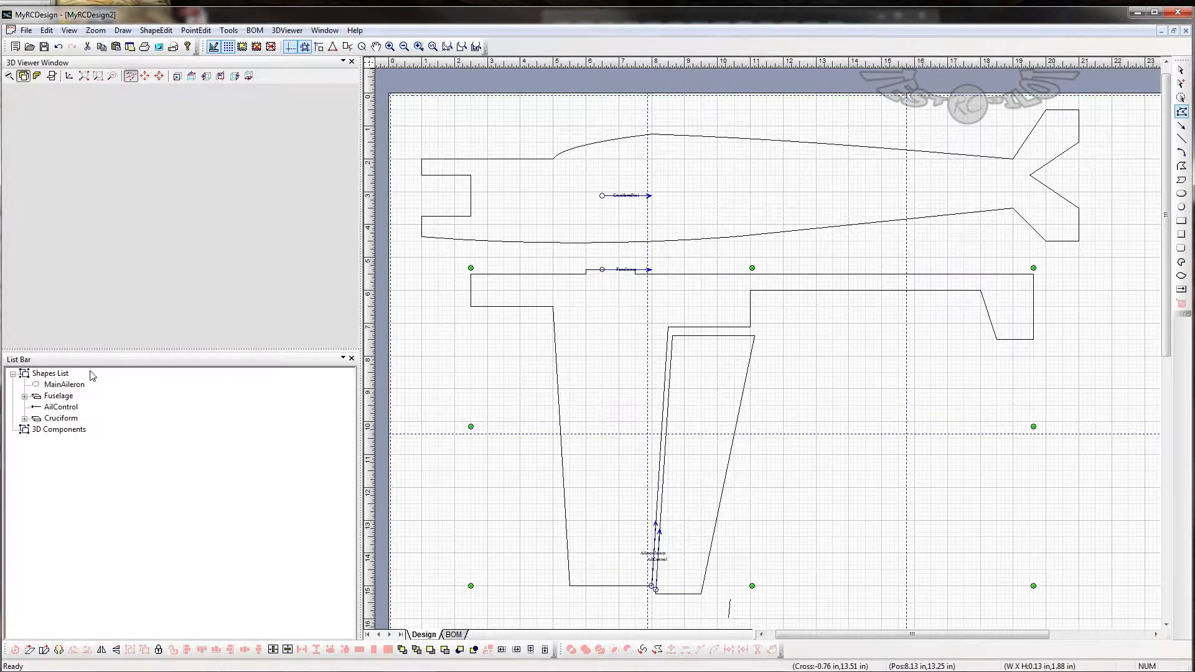
- Make a part named AilControlSurface from the MainAileron shape and the AilControl pin
{"action": "left_click", "coordinate": [74, 385]}
{"action": "left_click", "coordinate": [61, 408], "text": "ctrl"}
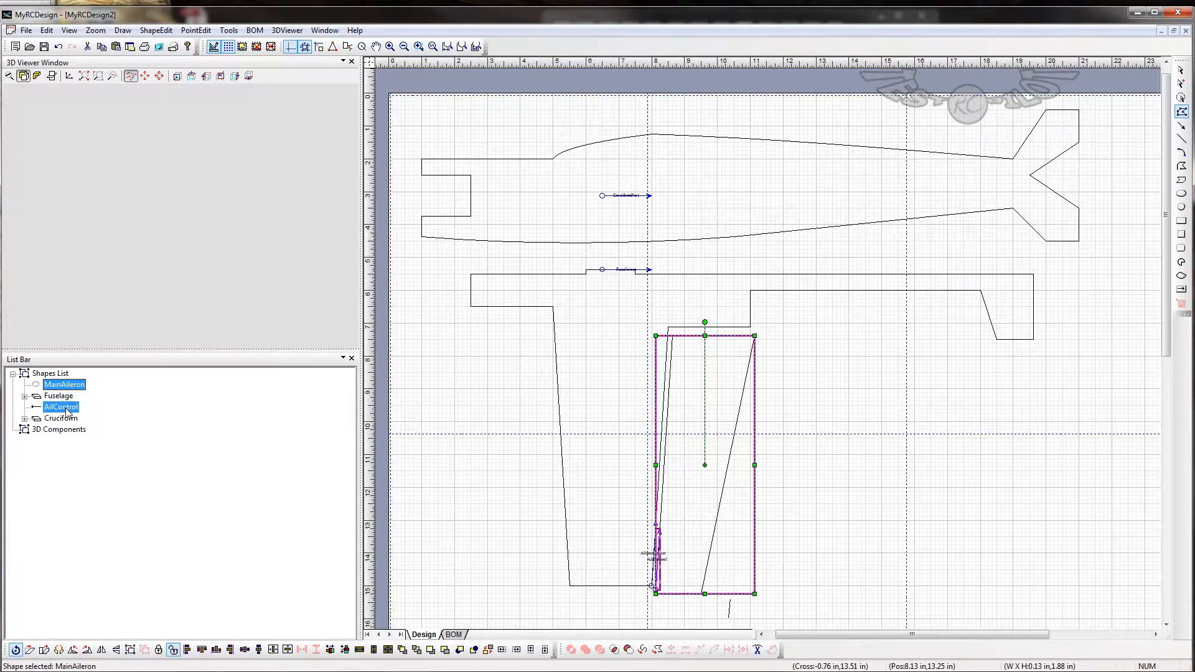
{"action": "left_click", "coordinate": [155, 30]}
{"action": "left_click", "coordinate": [143, 48]}
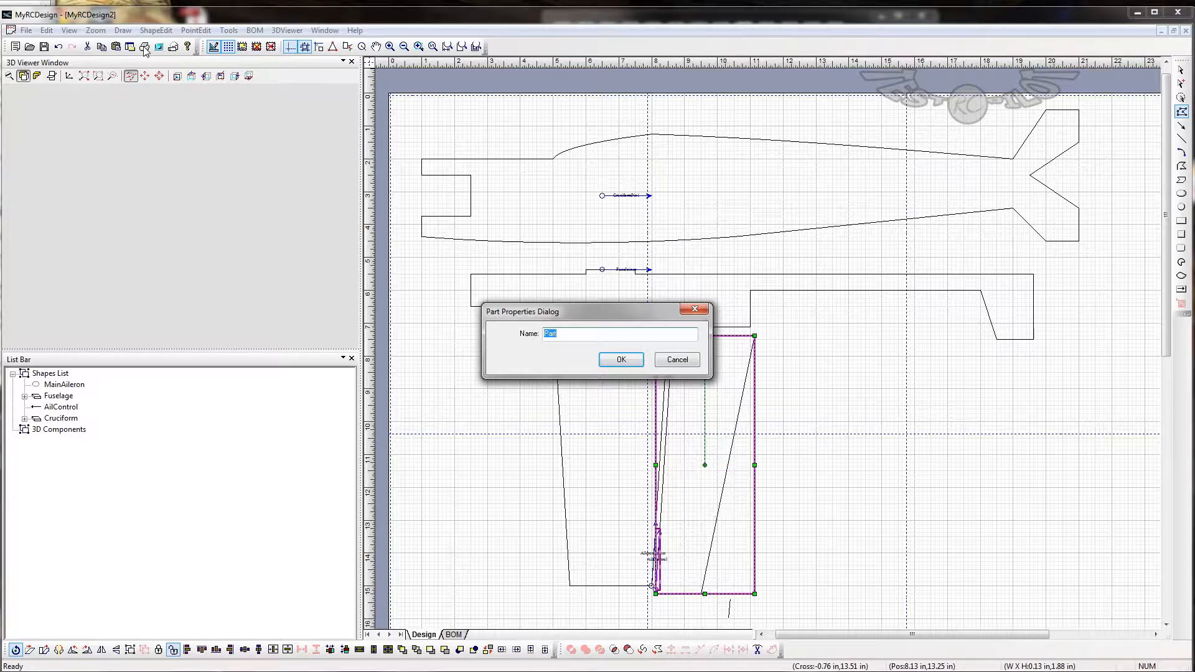
{"action": "type", "text": "AilControlSurface"}
{"action": "key", "text": "Return"}
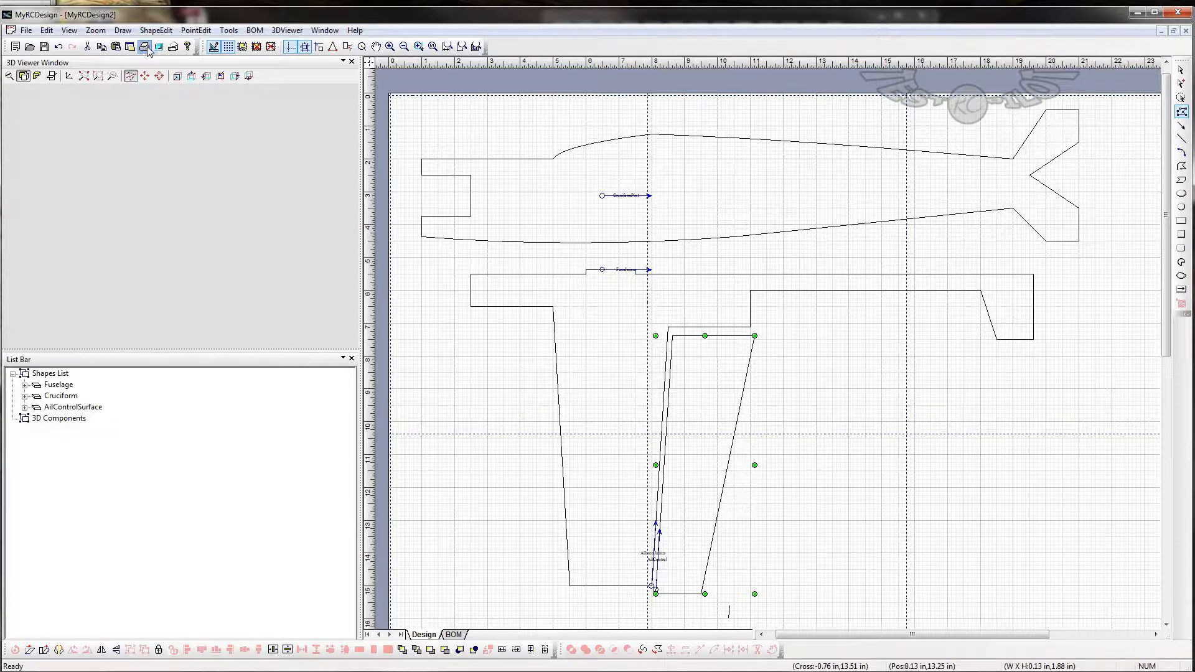
- Start a flat stock 3D component using Depron 6mm as the stock and Fuselage as the part shape
{"action": "right_click", "coordinate": [54, 423]}
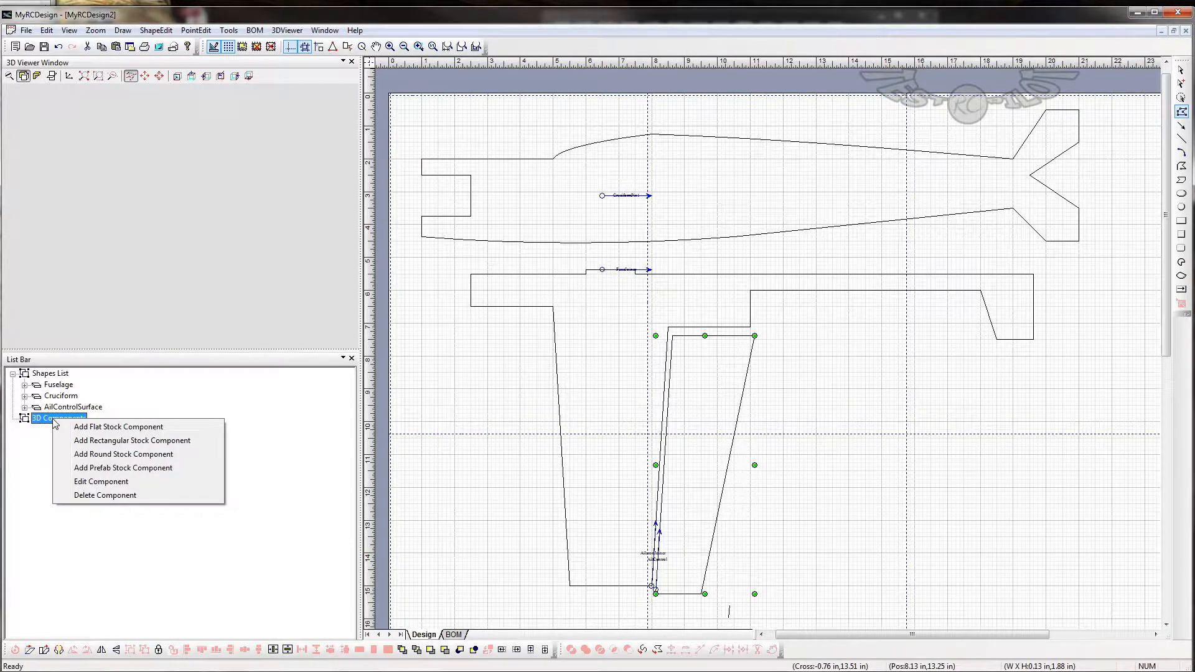
{"action": "left_click", "coordinate": [93, 427]}
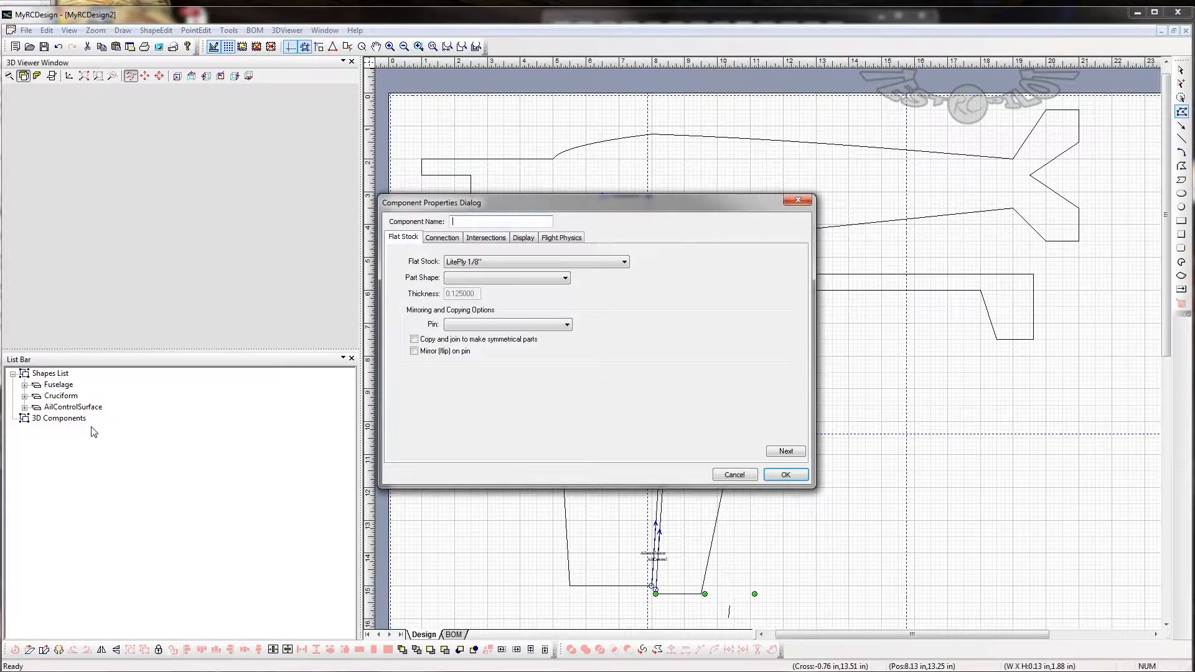
{"action": "left_click", "coordinate": [476, 263]}
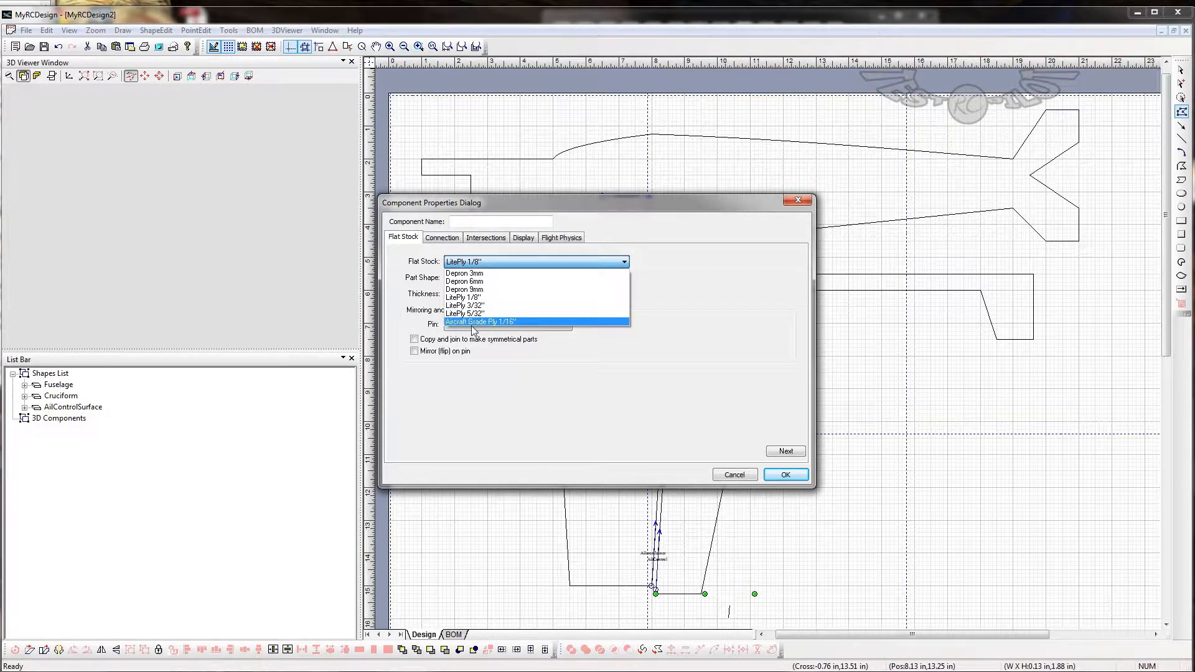
{"action": "left_click", "coordinate": [482, 284]}
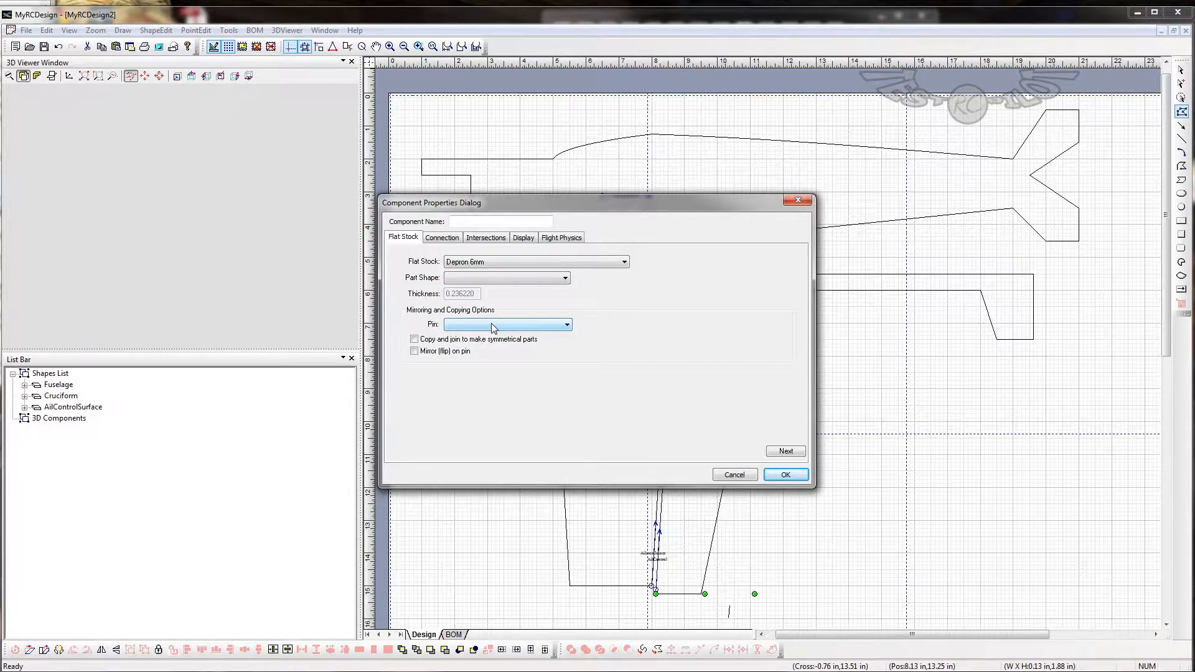
{"action": "left_click", "coordinate": [471, 279]}
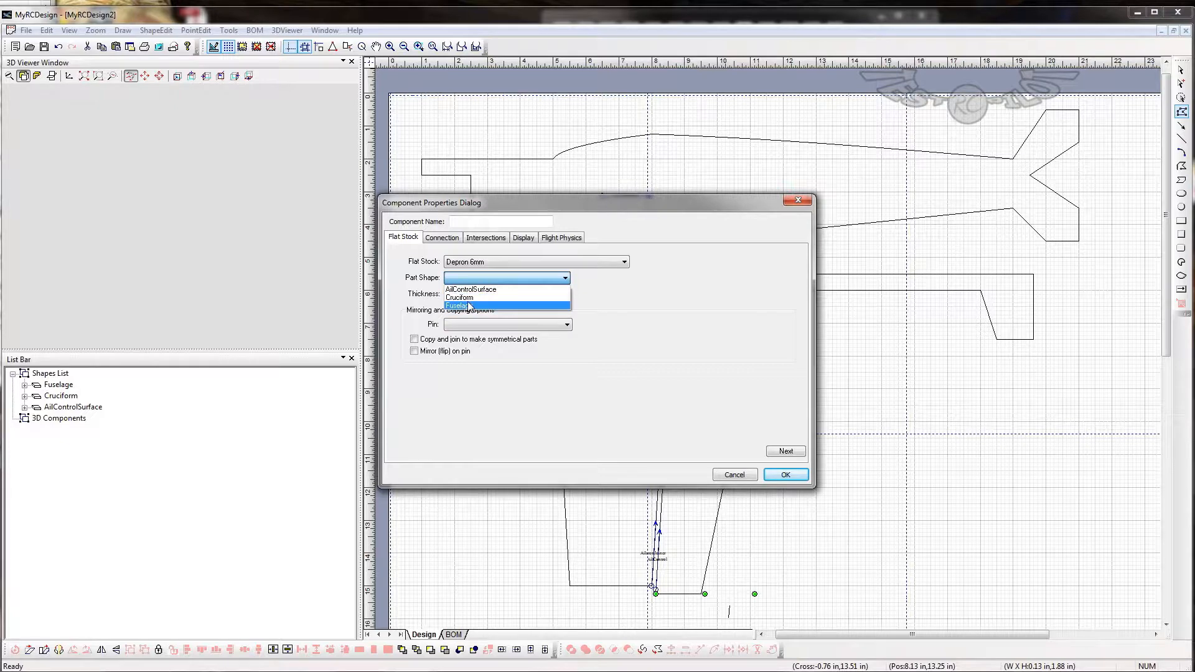
{"action": "left_click", "coordinate": [470, 305]}
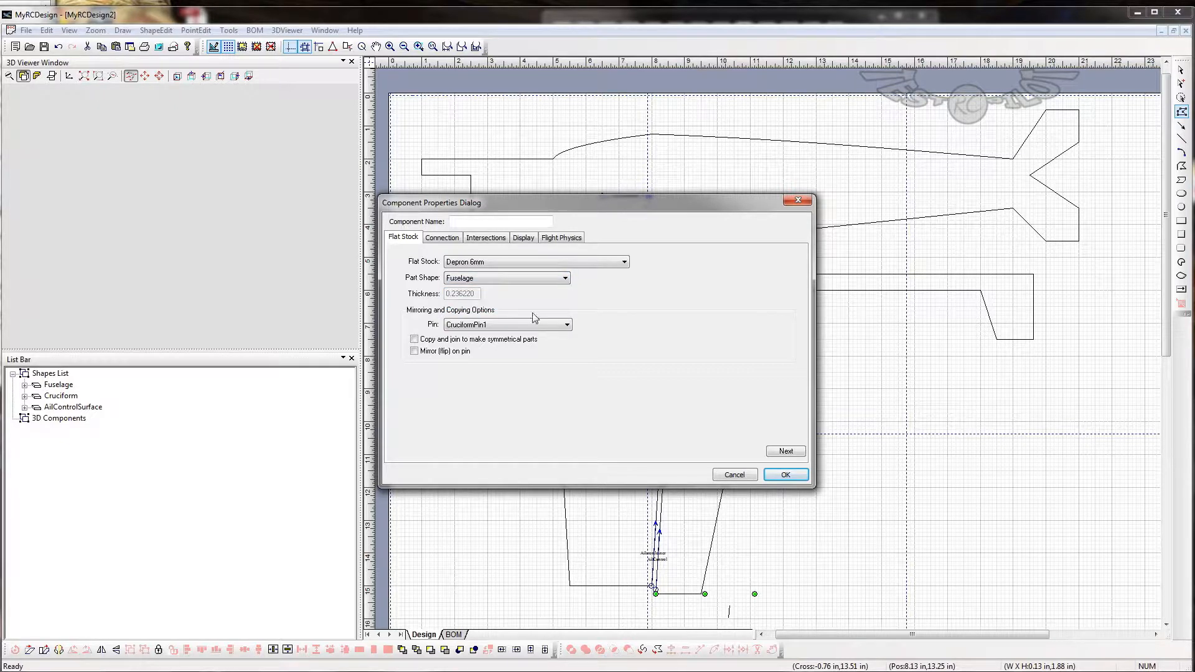
- Give the fuselage component a light blue display colour, name it Fuse and create it
{"action": "left_click", "coordinate": [441, 239]}
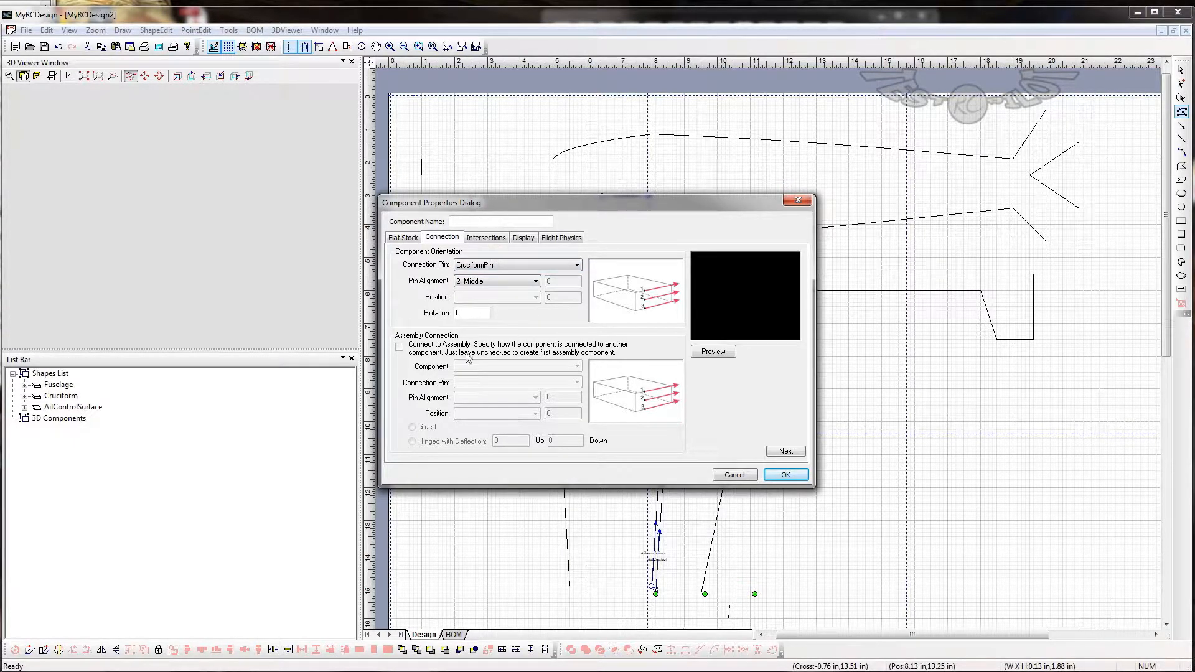
{"action": "left_click", "coordinate": [486, 240]}
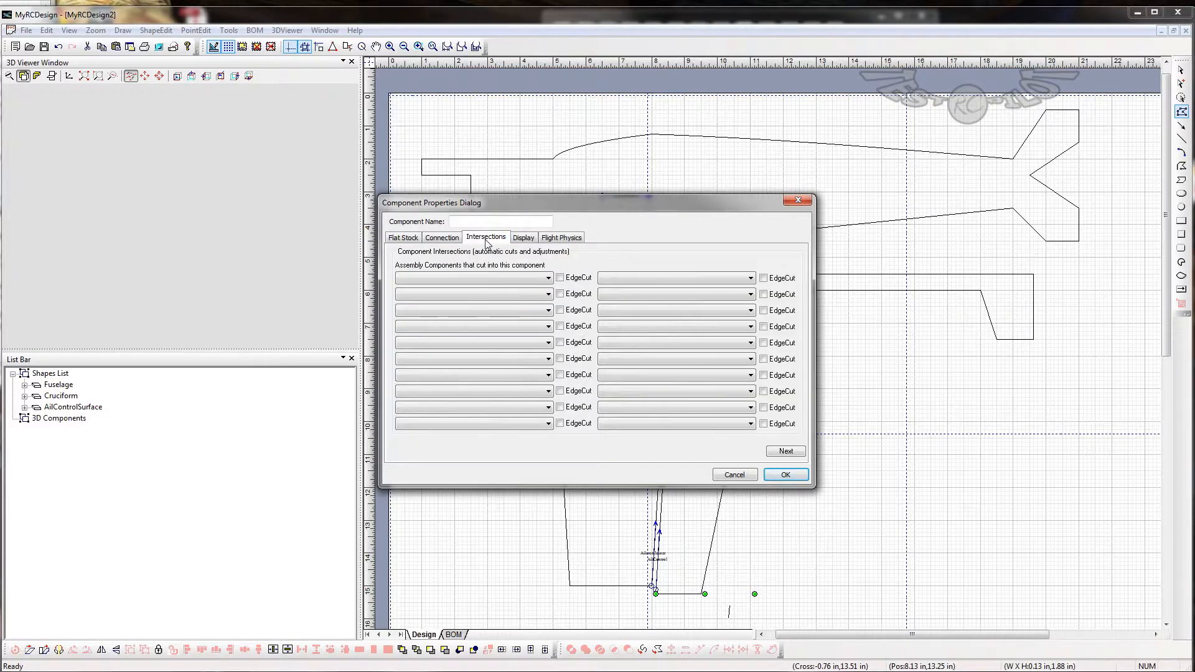
{"action": "left_click", "coordinate": [526, 240]}
{"action": "left_click", "coordinate": [561, 238]}
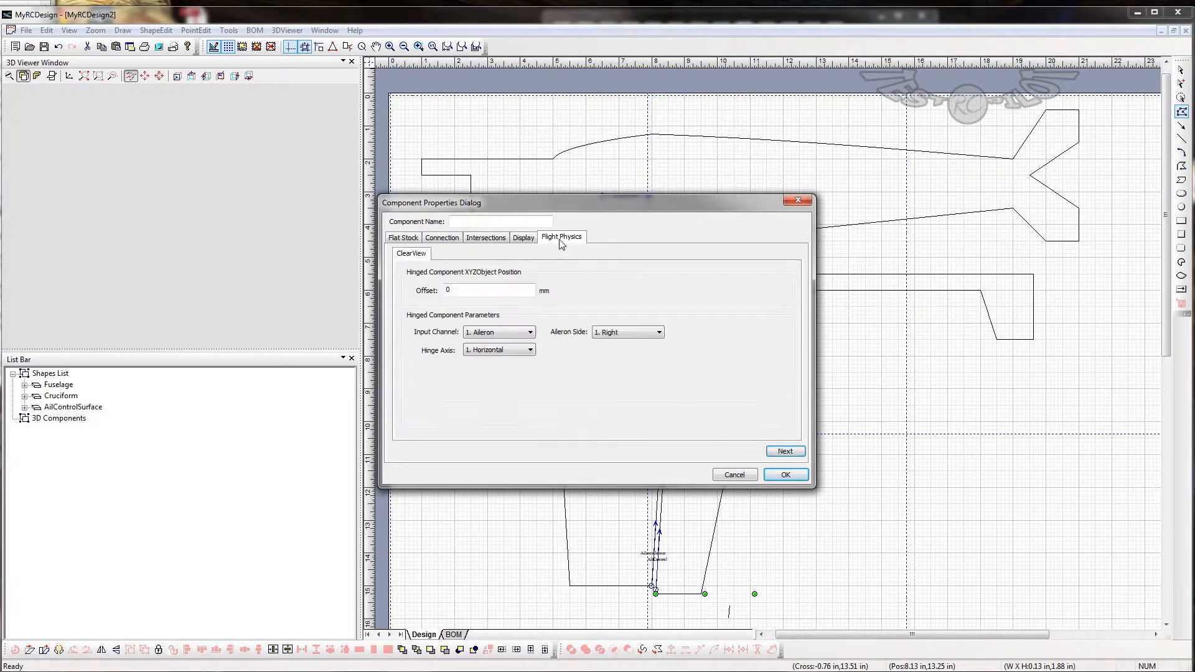
{"action": "left_click", "coordinate": [523, 239]}
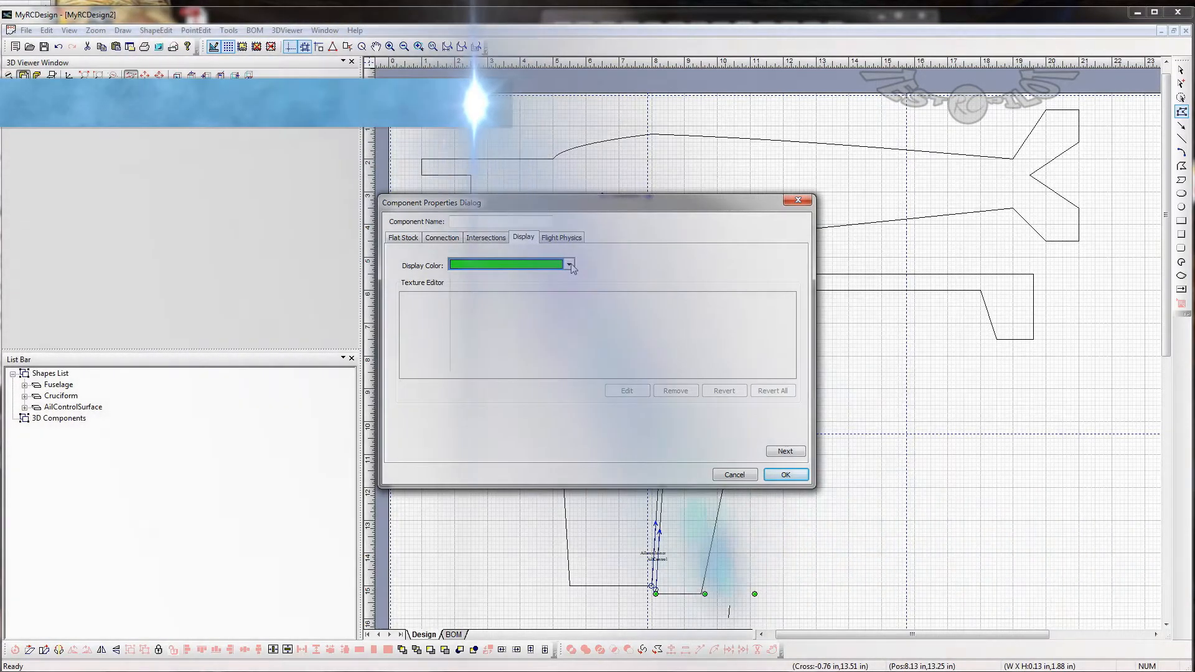
{"action": "left_click", "coordinate": [569, 264]}
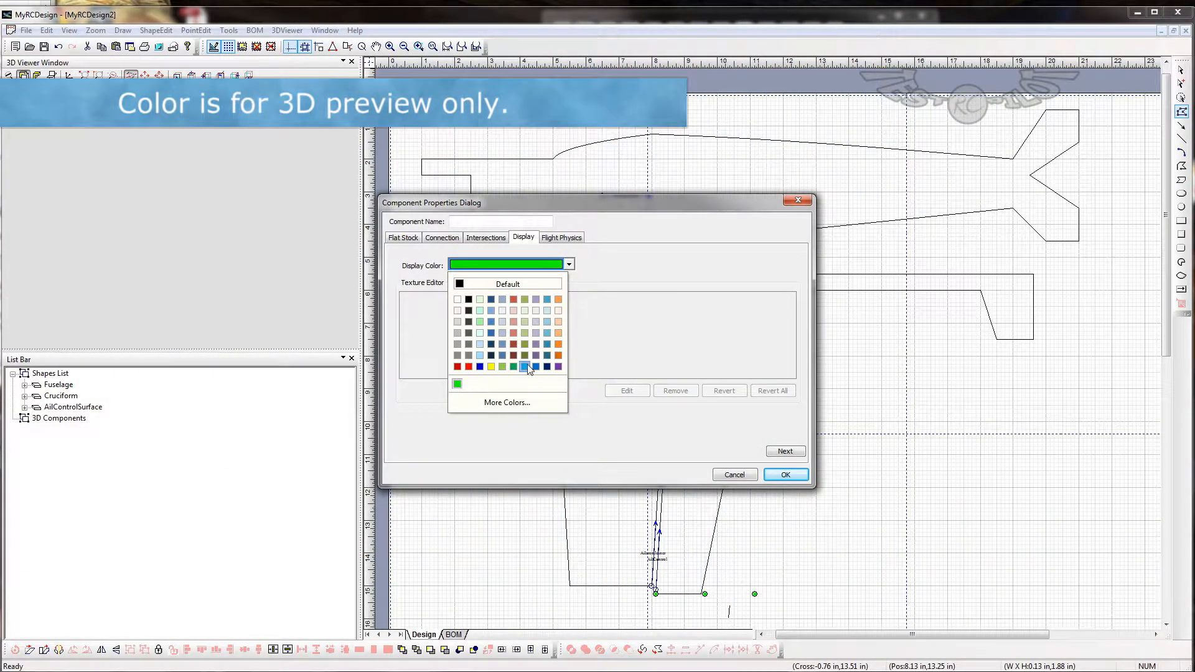
{"action": "left_click", "coordinate": [525, 367]}
{"action": "left_click", "coordinate": [785, 474]}
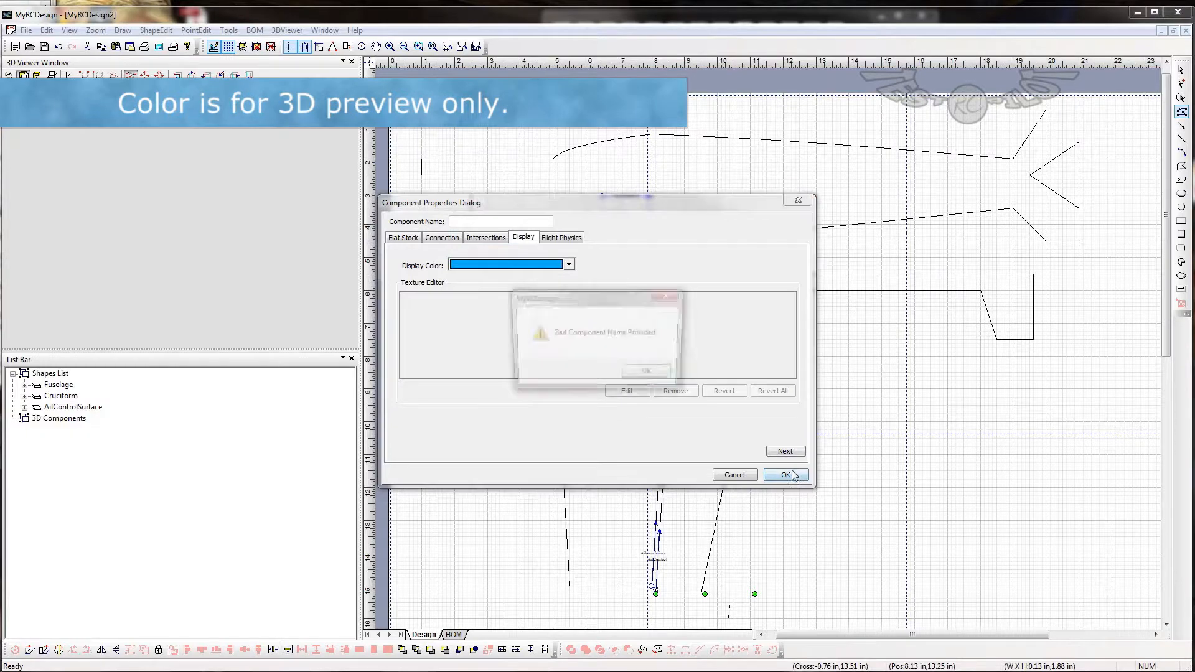
{"action": "left_click", "coordinate": [651, 374]}
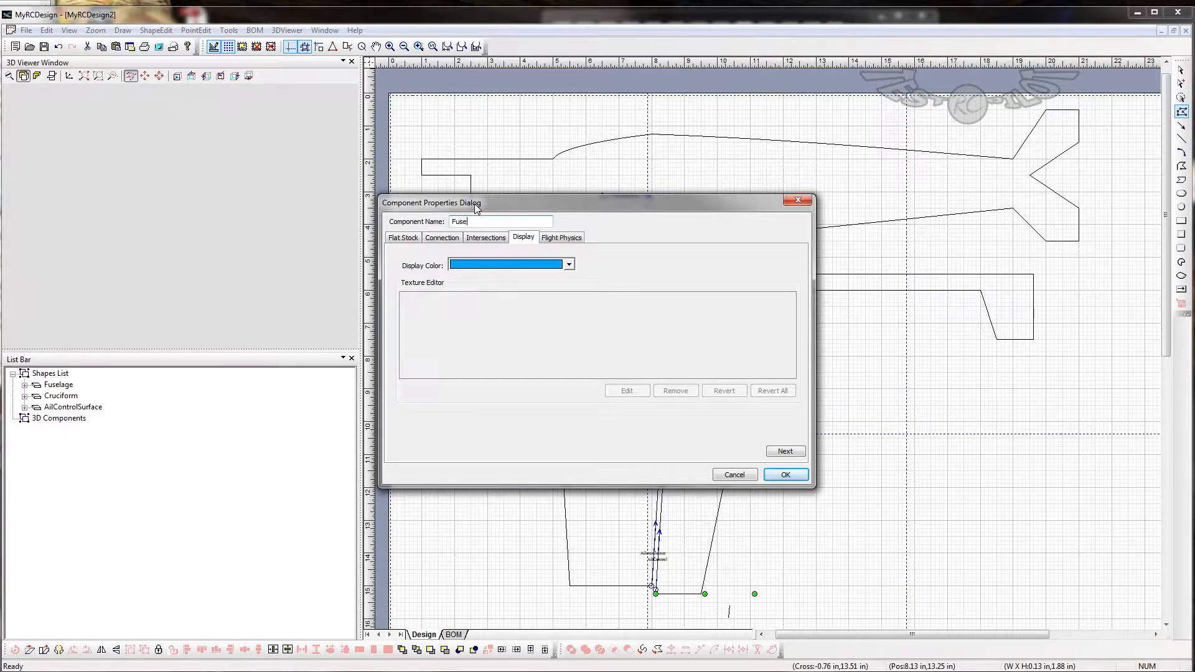
{"action": "key", "text": "Return"}
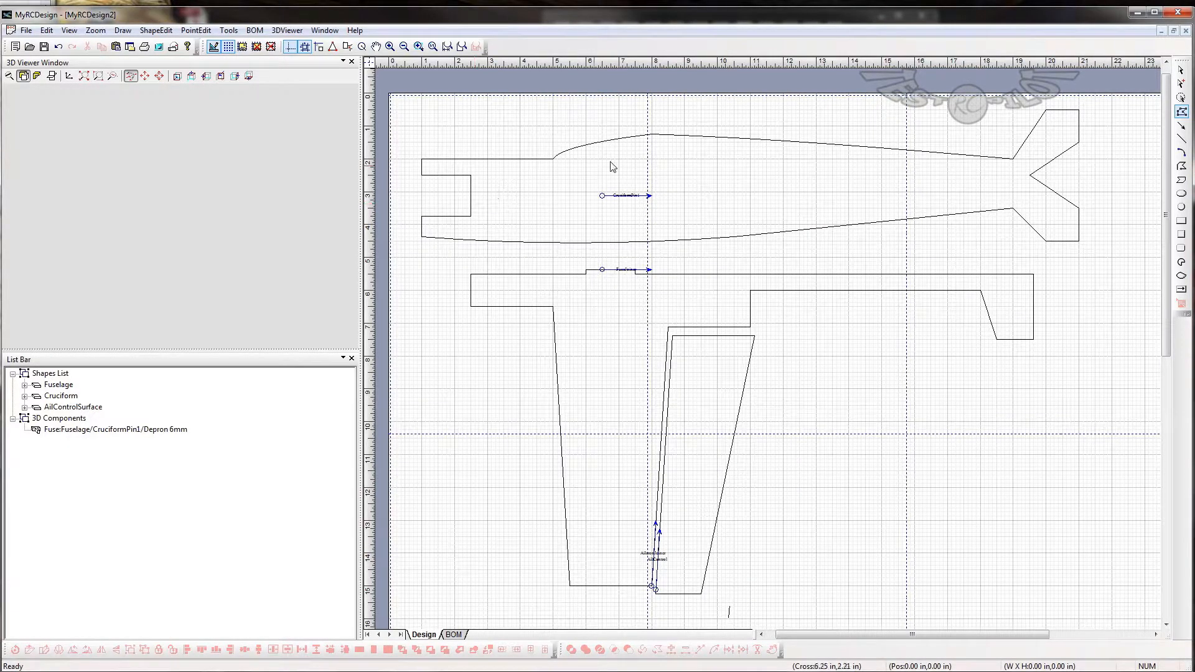
- Set the Fuse component's rotation about its connection pin to -90
{"action": "left_click_drag", "start_coordinate": [166, 235], "coordinate": [132, 237]}
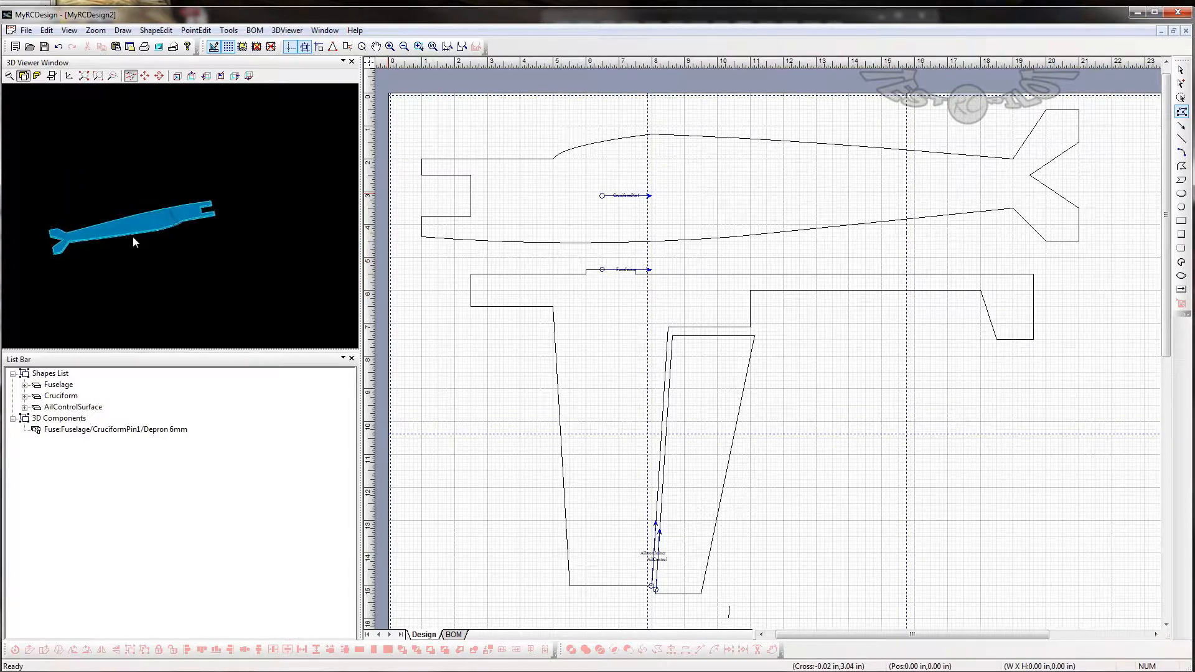
{"action": "left_click", "coordinate": [87, 430]}
{"action": "double_click", "coordinate": [67, 429]}
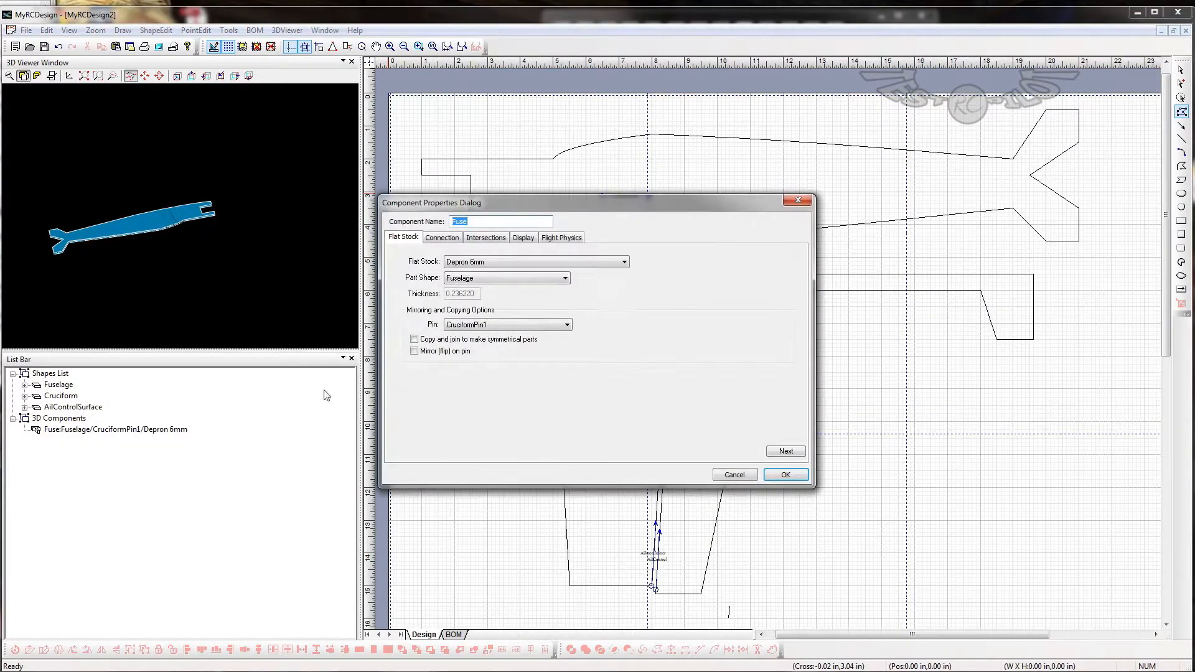
{"action": "left_click", "coordinate": [442, 239]}
{"action": "double_click", "coordinate": [472, 313]}
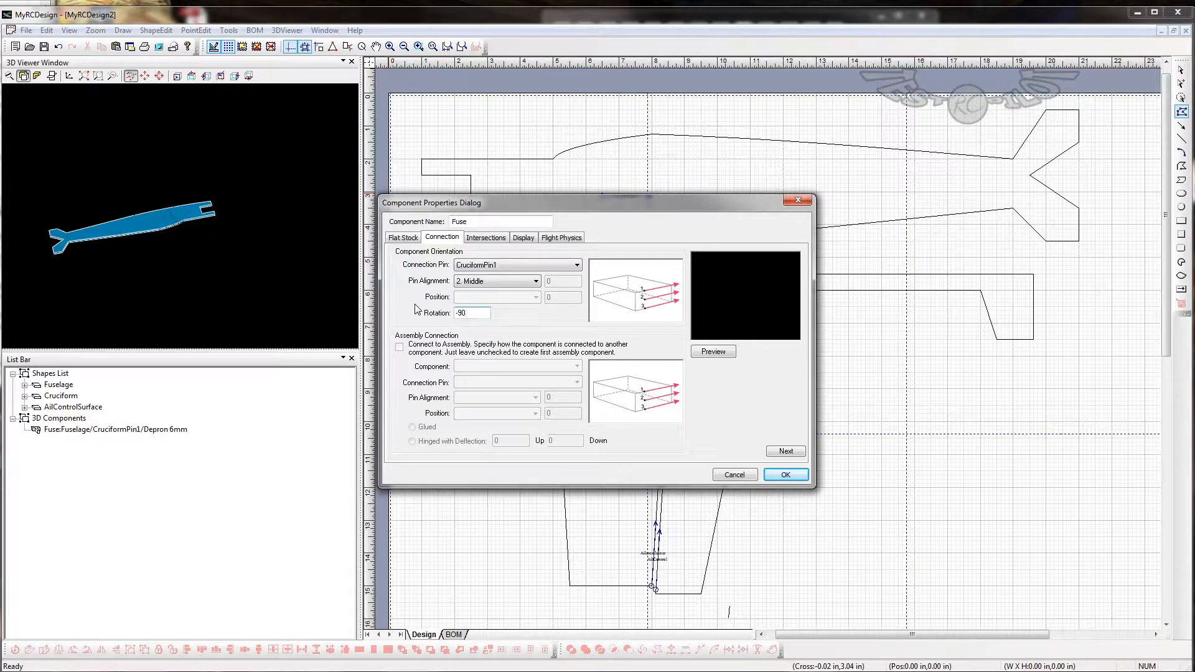
{"action": "left_click", "coordinate": [795, 475]}
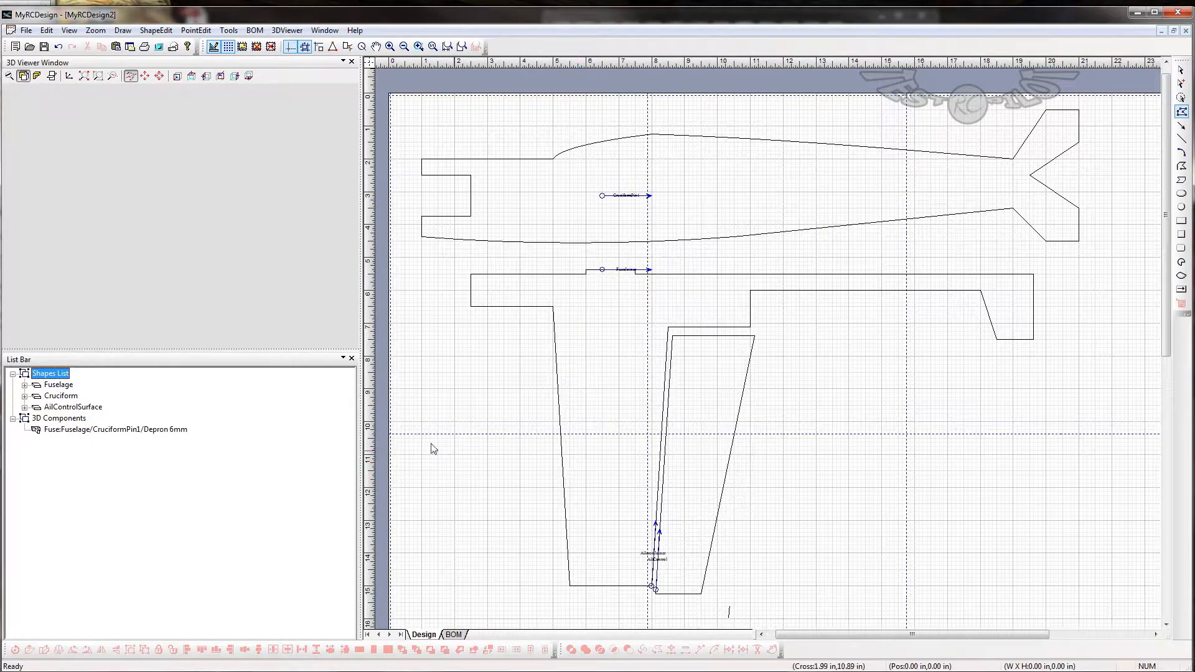
{"action": "left_click_drag", "start_coordinate": [195, 252], "coordinate": [91, 256]}
- Save the design as demo in the MyRcDesign folder
{"action": "left_click", "coordinate": [26, 31]}
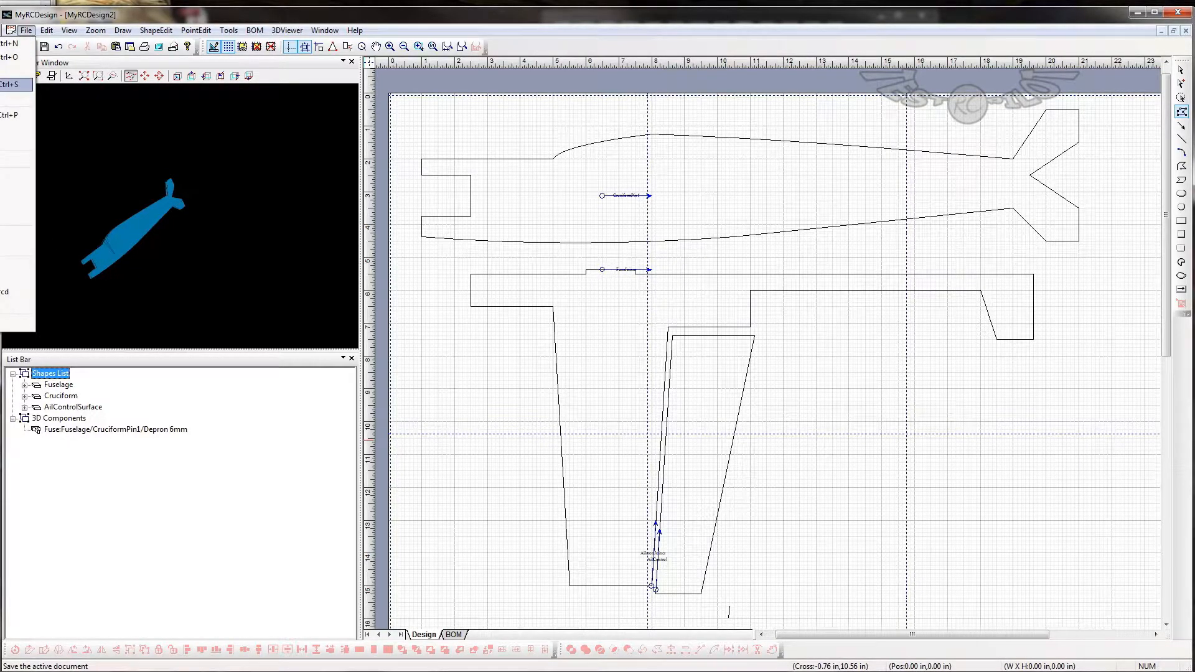
{"action": "left_click", "coordinate": [12, 84]}
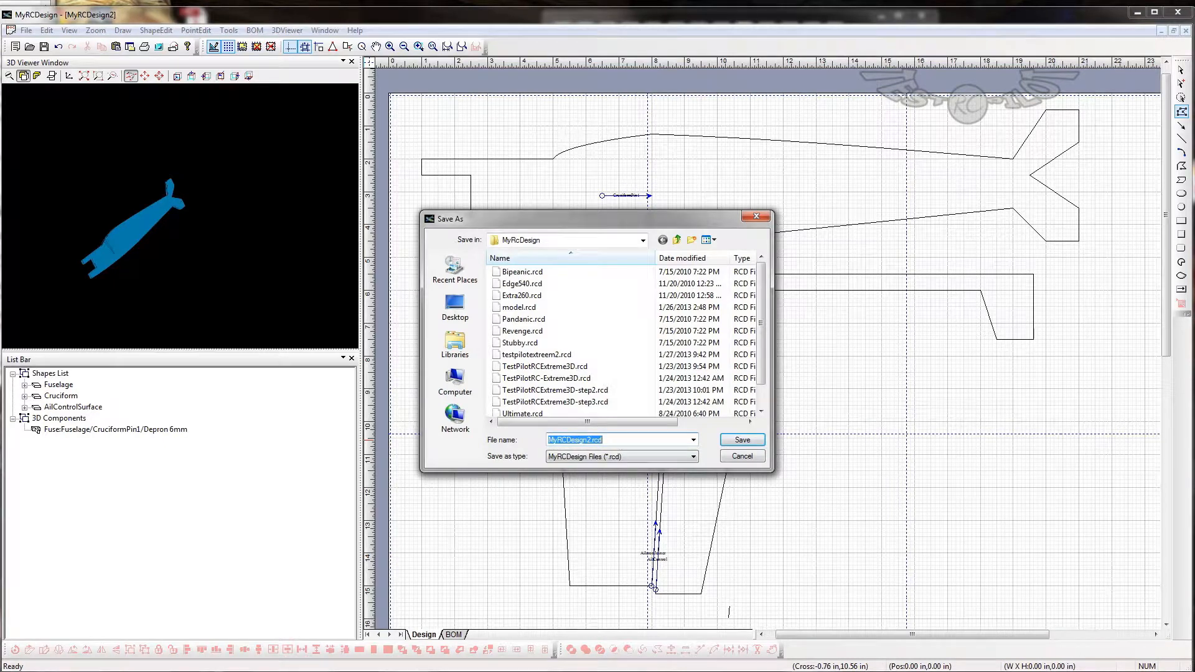
{"action": "type", "text": "demo"}
{"action": "key", "text": "Return"}
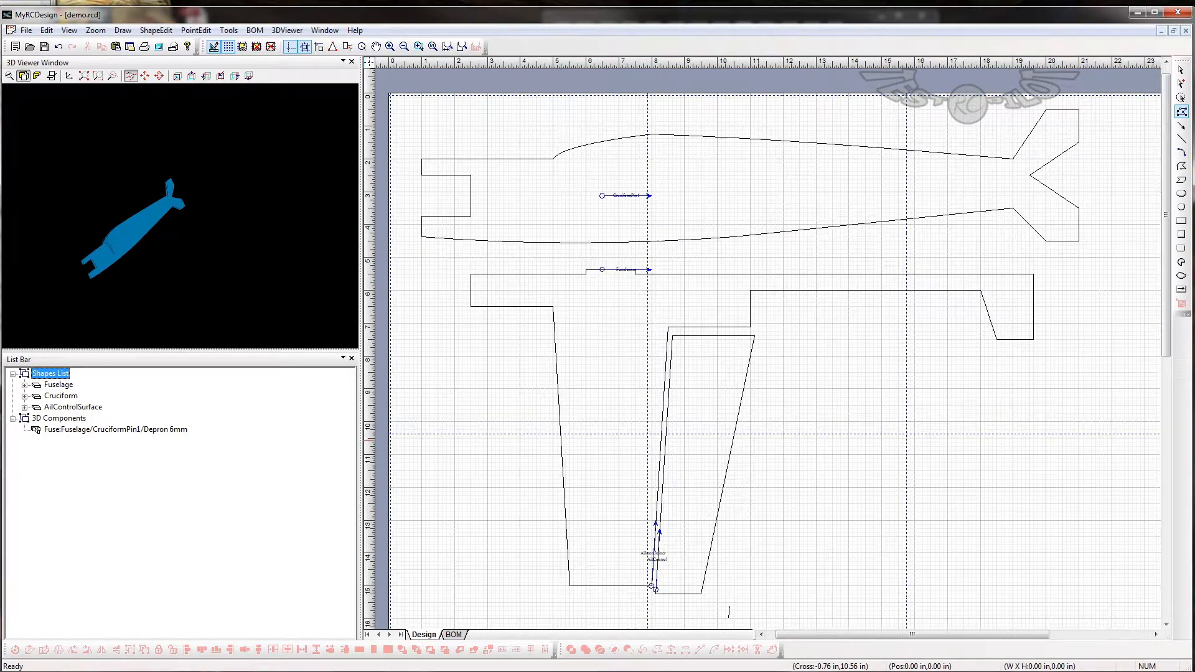
- Check the Fuse Top component's connection settings in the testpilotextreem2.rcd design and return to demo.rcd
{"action": "left_click", "coordinate": [26, 30]}
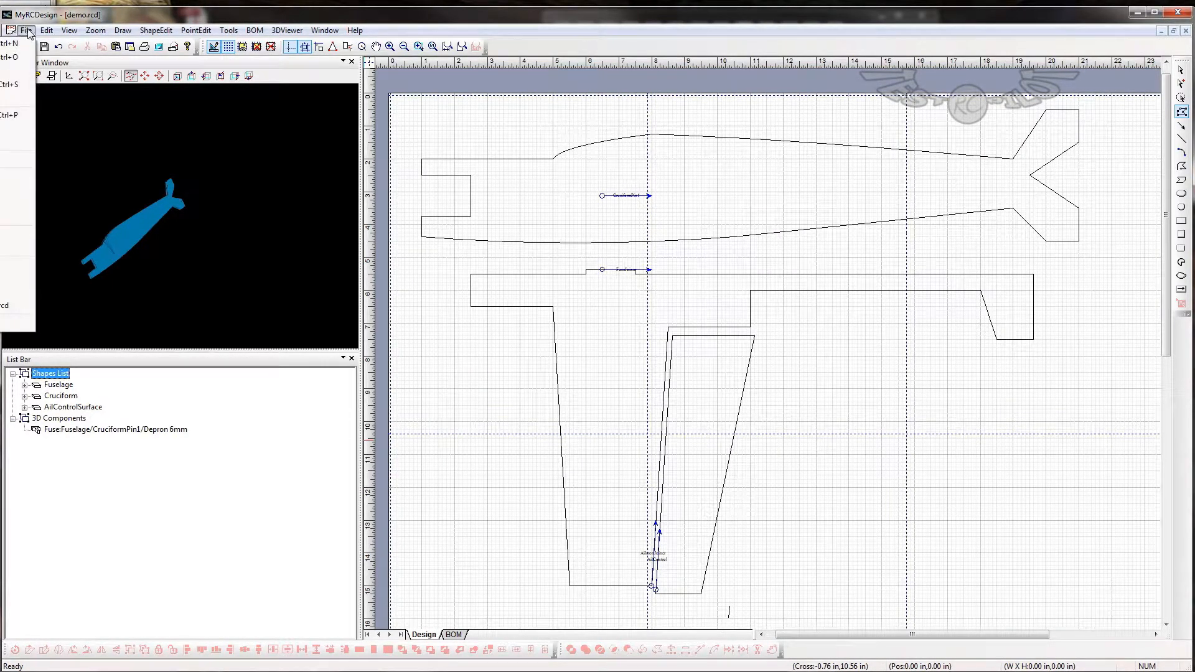
{"action": "left_click", "coordinate": [14, 278]}
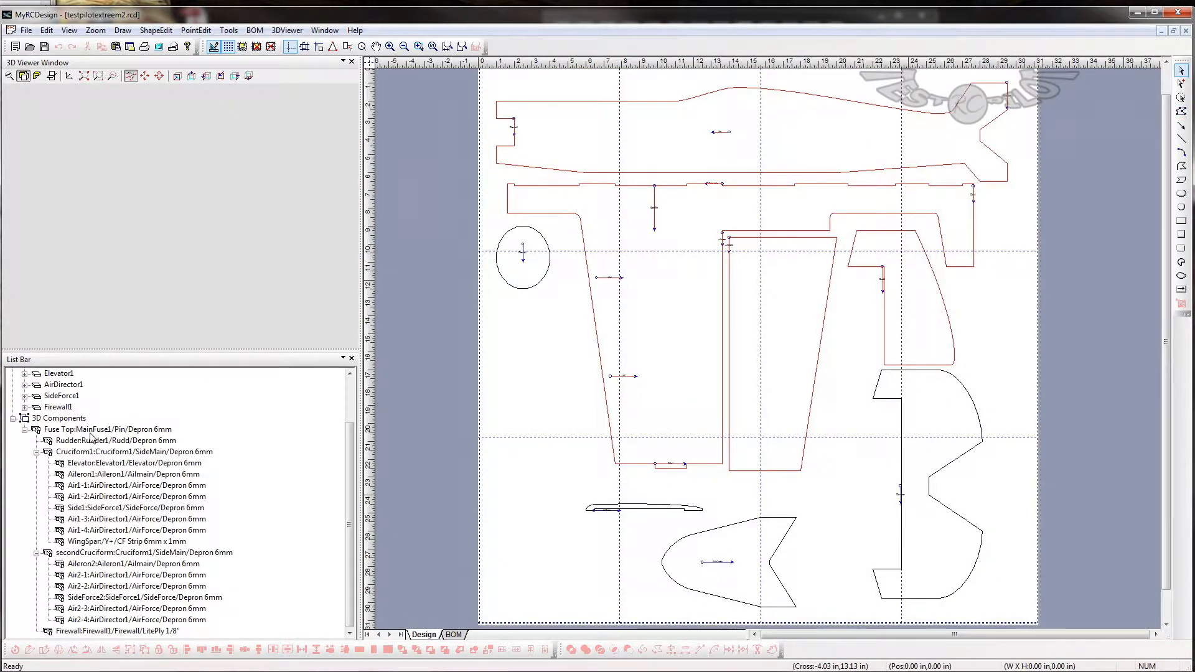
{"action": "left_click", "coordinate": [92, 429]}
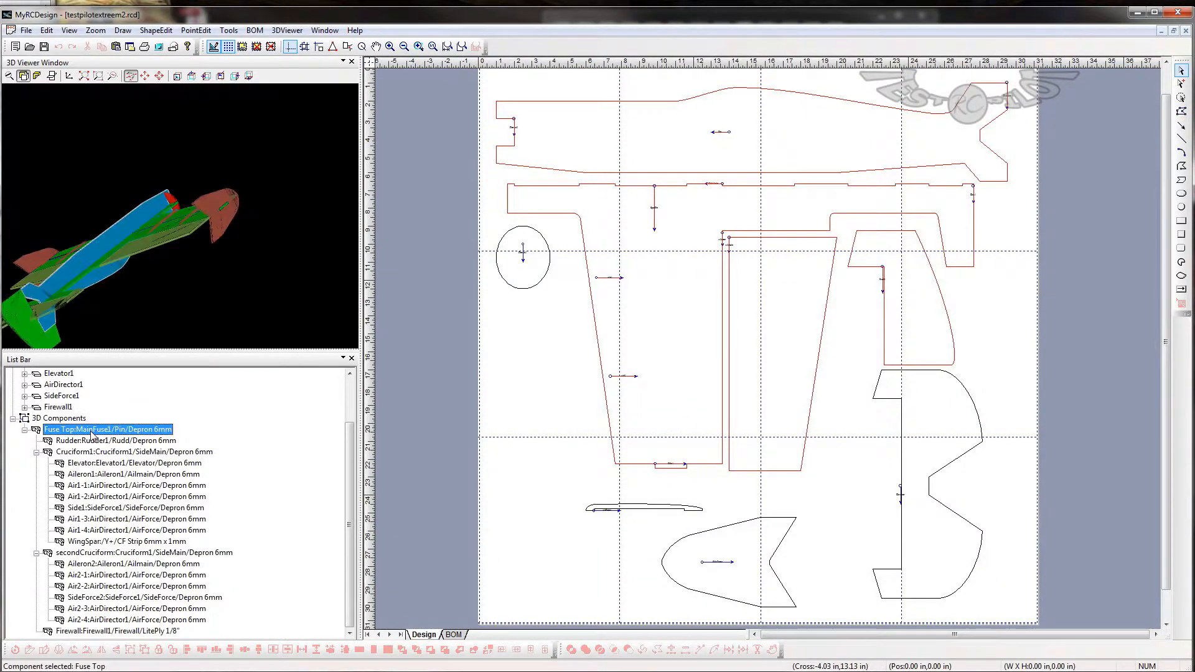
{"action": "double_click", "coordinate": [38, 429]}
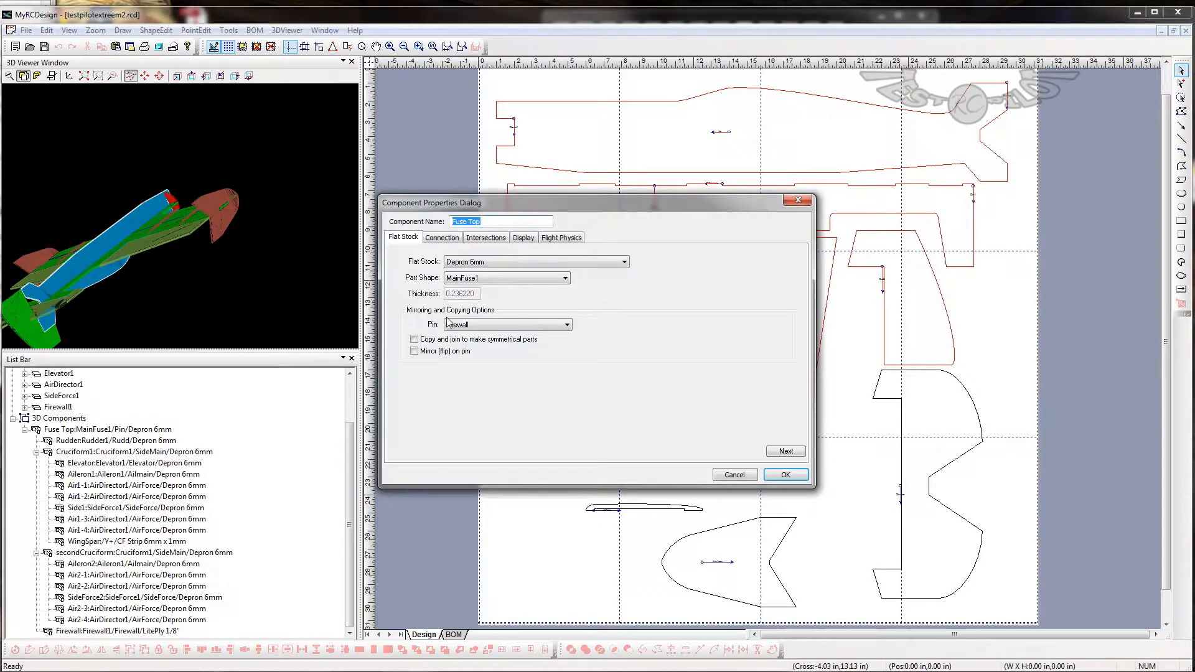
{"action": "left_click", "coordinate": [444, 240]}
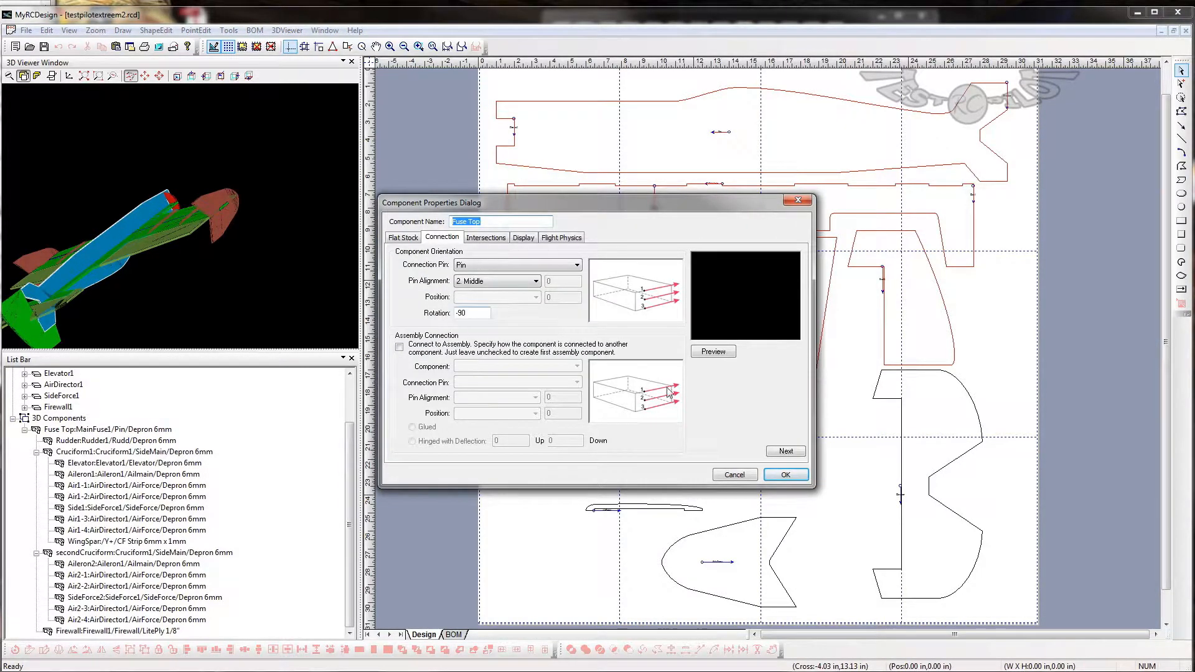
{"action": "left_click", "coordinate": [734, 474]}
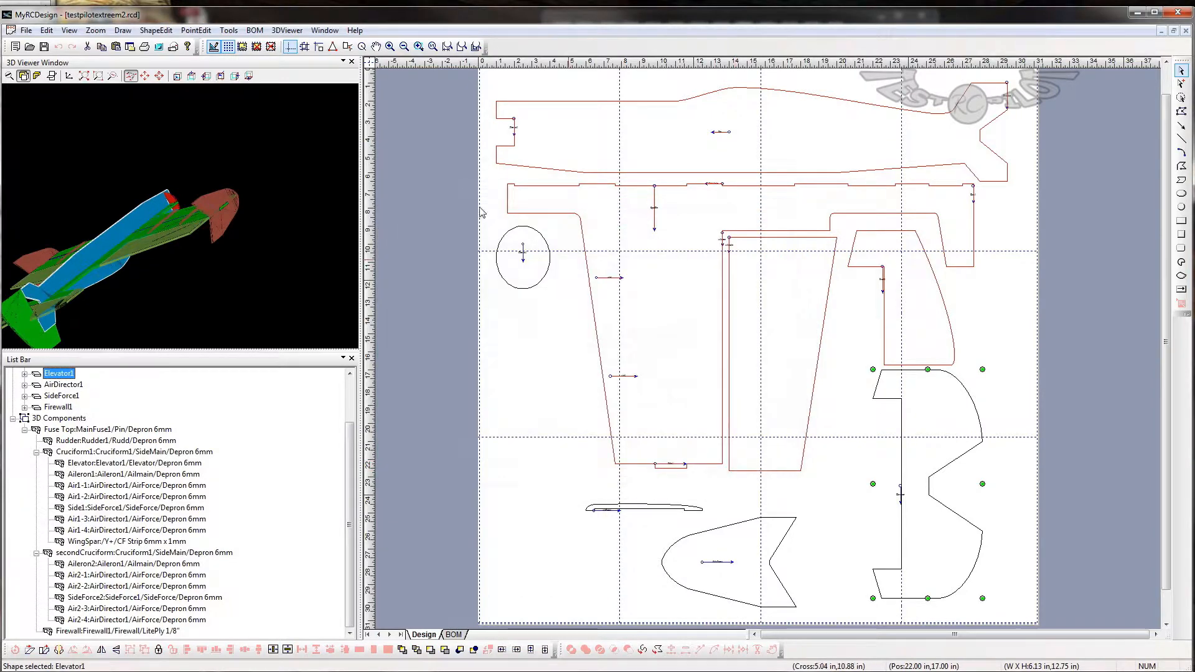
{"action": "left_click", "coordinate": [25, 33]}
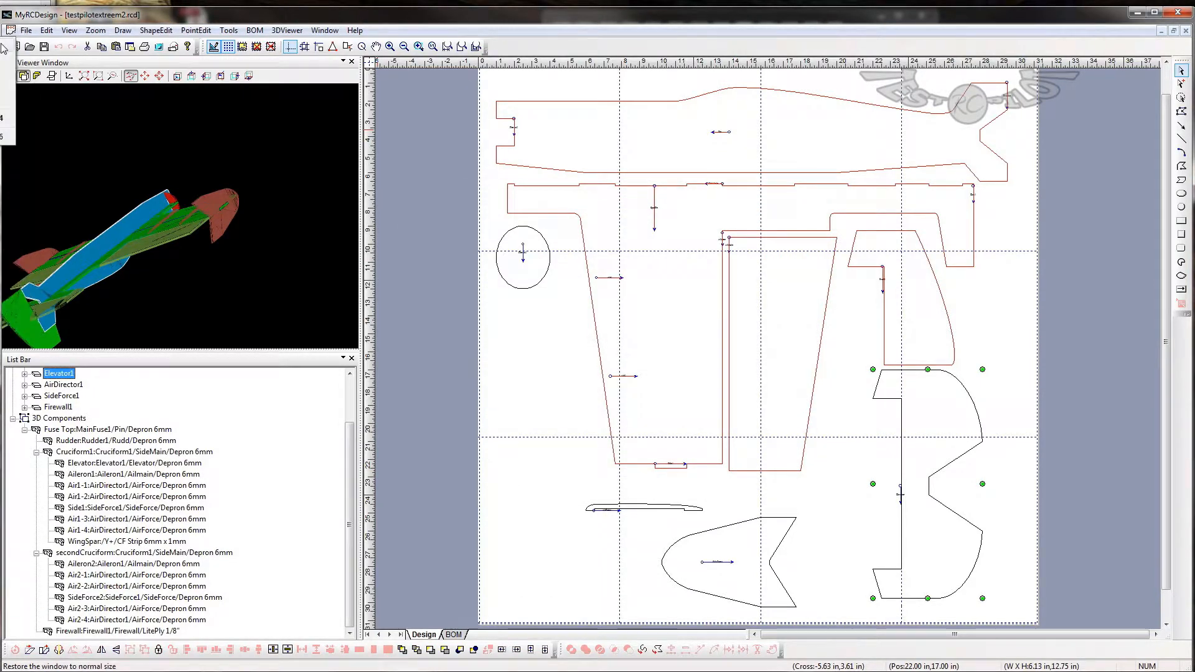
{"action": "left_click", "coordinate": [17, 264]}
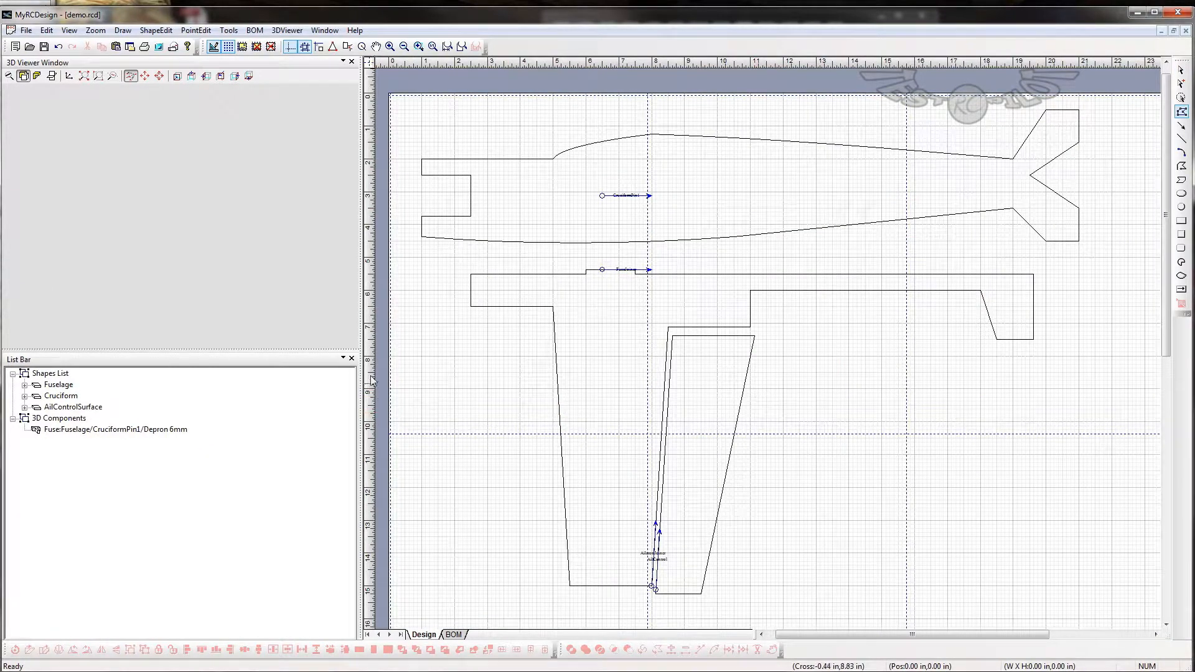
- Start a flat stock component attached to Fuse, using Cruciform as the part shape and FuseJoiner as the mirroring pin
{"action": "left_click_drag", "start_coordinate": [231, 241], "coordinate": [142, 125]}
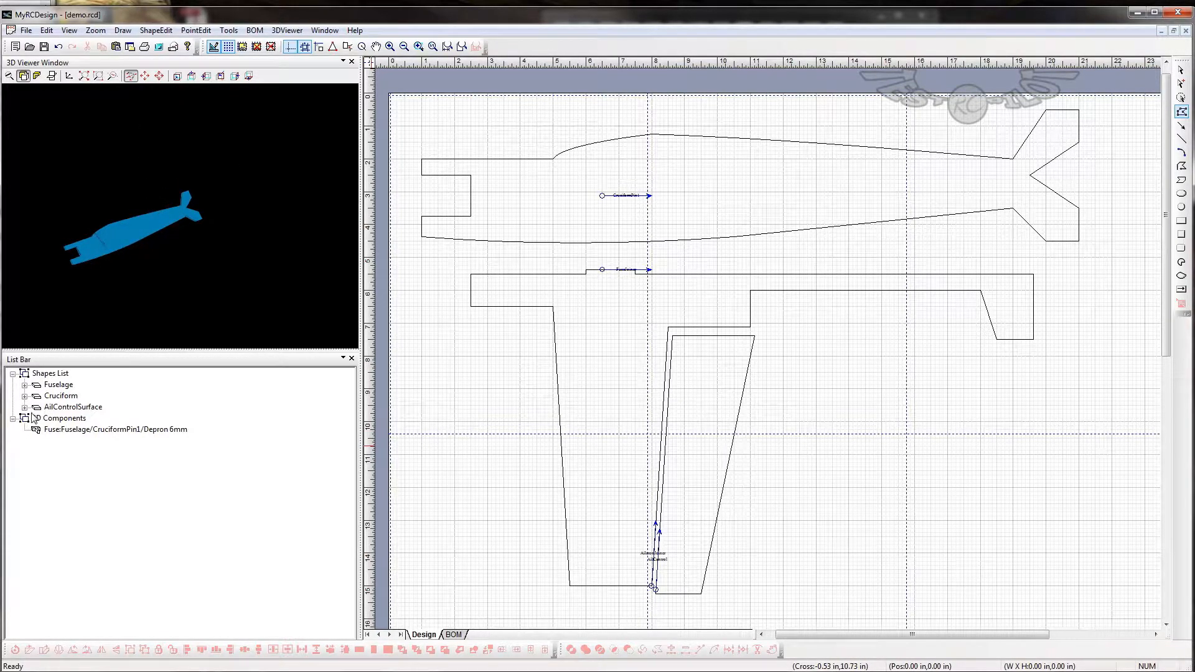
{"action": "left_click", "coordinate": [58, 430]}
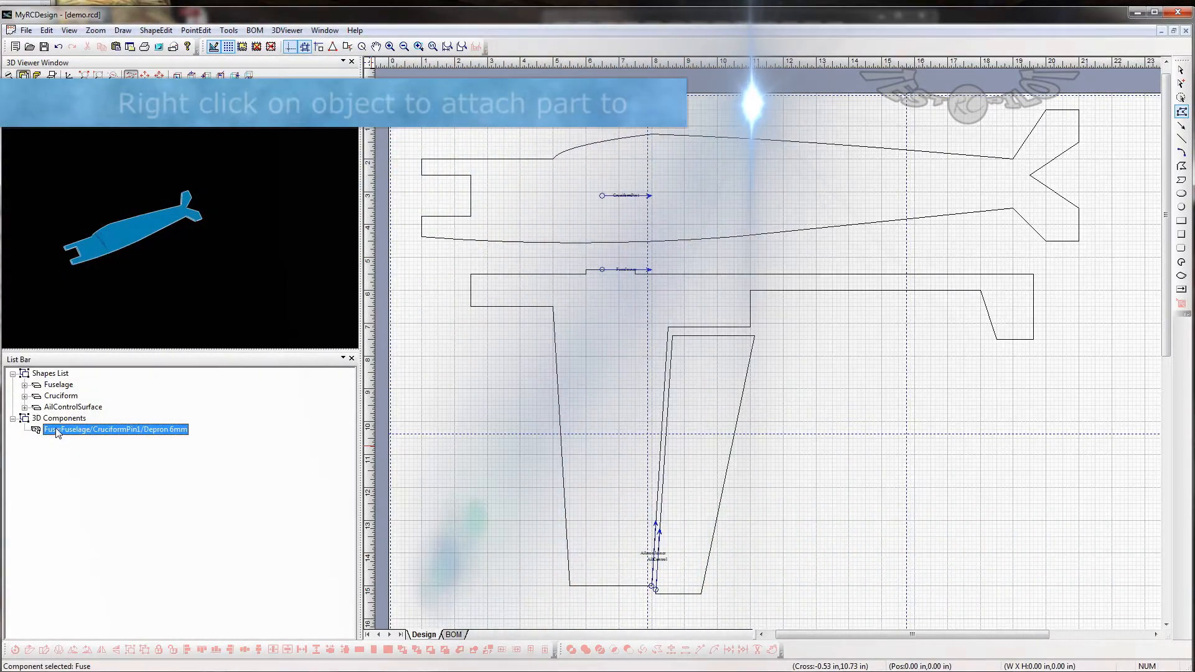
{"action": "right_click", "coordinate": [58, 430]}
{"action": "left_click", "coordinate": [87, 438]}
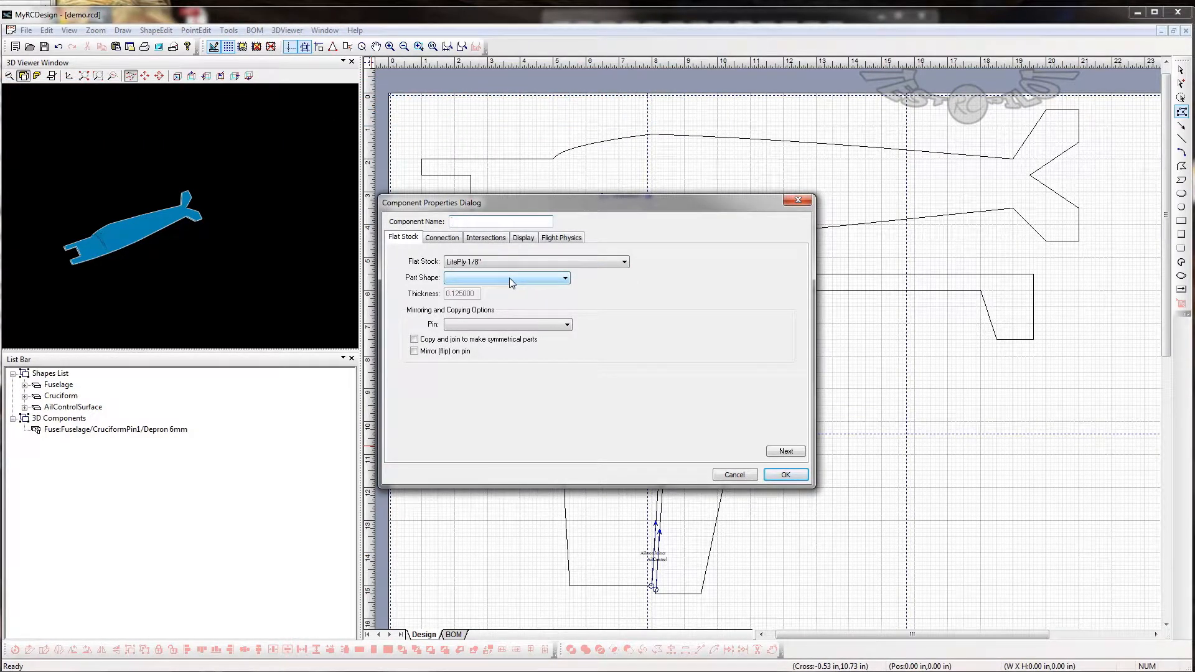
{"action": "left_click", "coordinate": [509, 278]}
{"action": "left_click", "coordinate": [501, 297]}
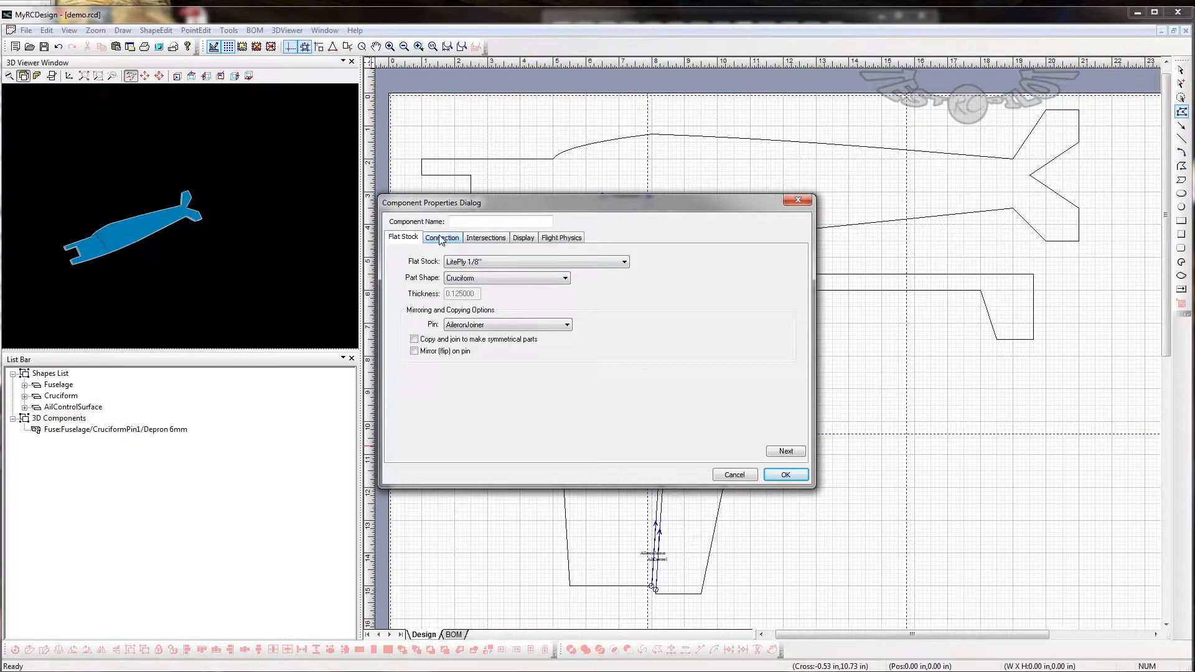
{"action": "left_click", "coordinate": [481, 326]}
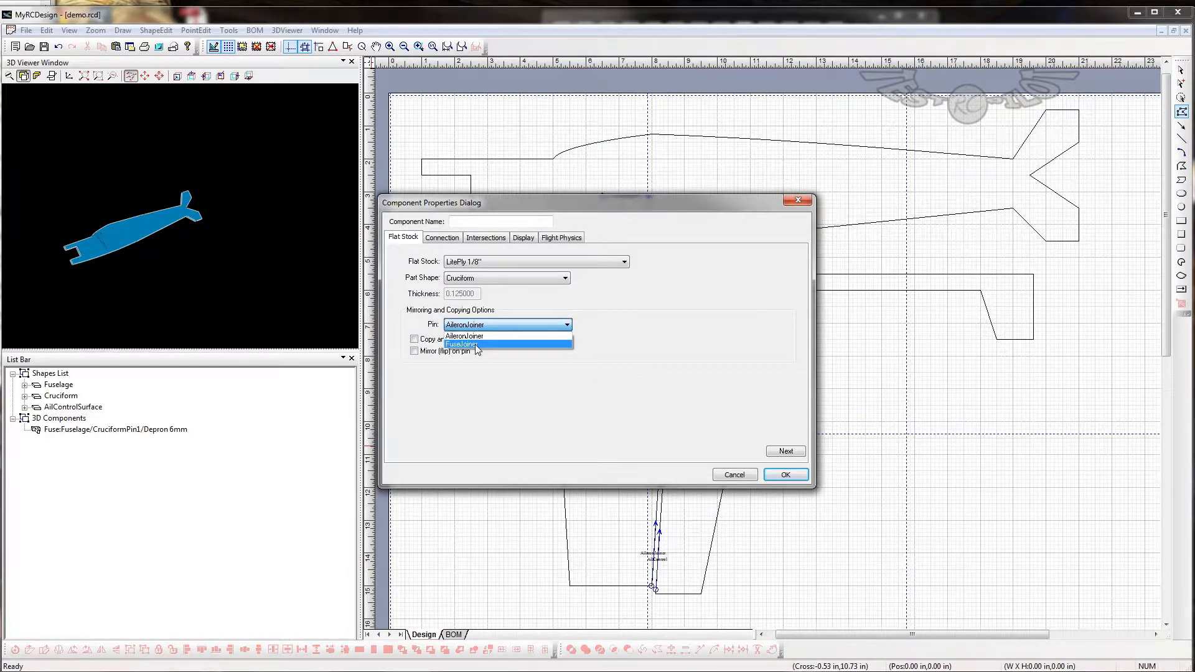
{"action": "left_click", "coordinate": [475, 344]}
- Set FuseJoiner as the new component's connection pin, name the component Cruciform and create it
{"action": "left_click", "coordinate": [450, 239]}
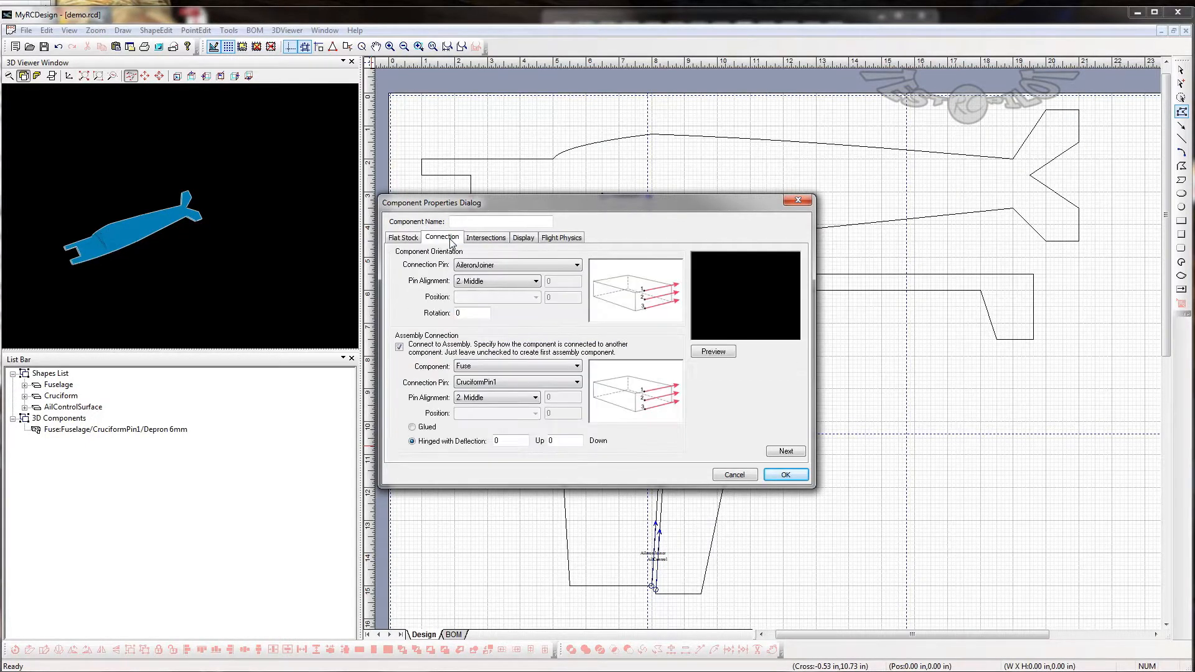
{"action": "left_click", "coordinate": [492, 266]}
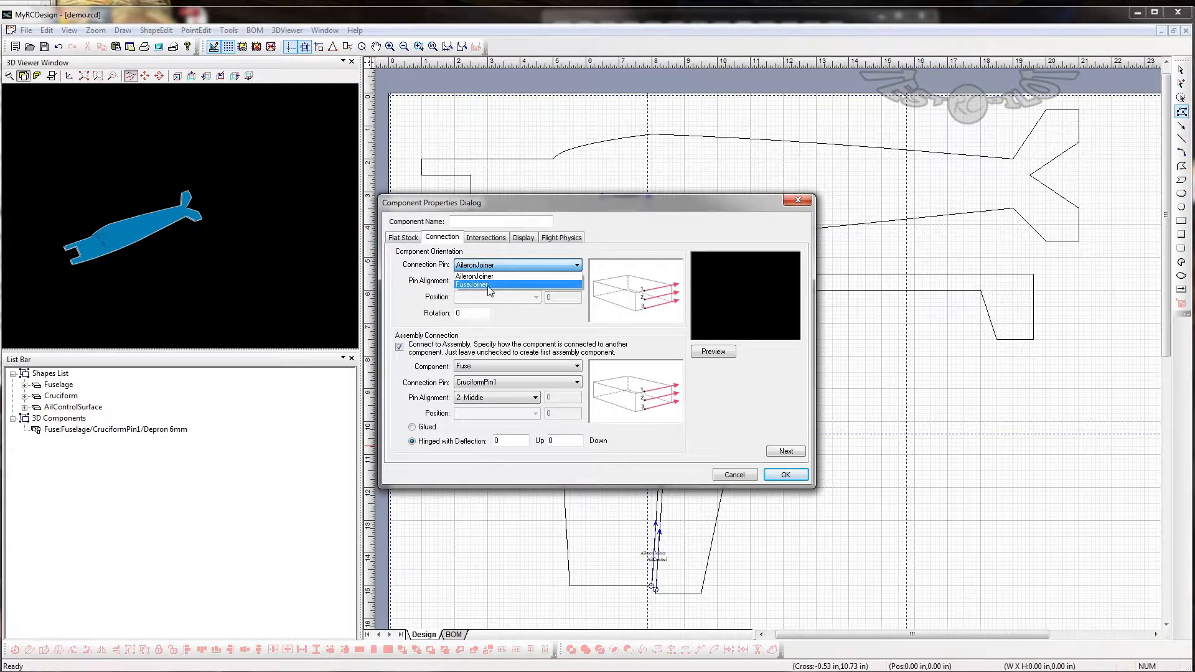
{"action": "left_click", "coordinate": [489, 285]}
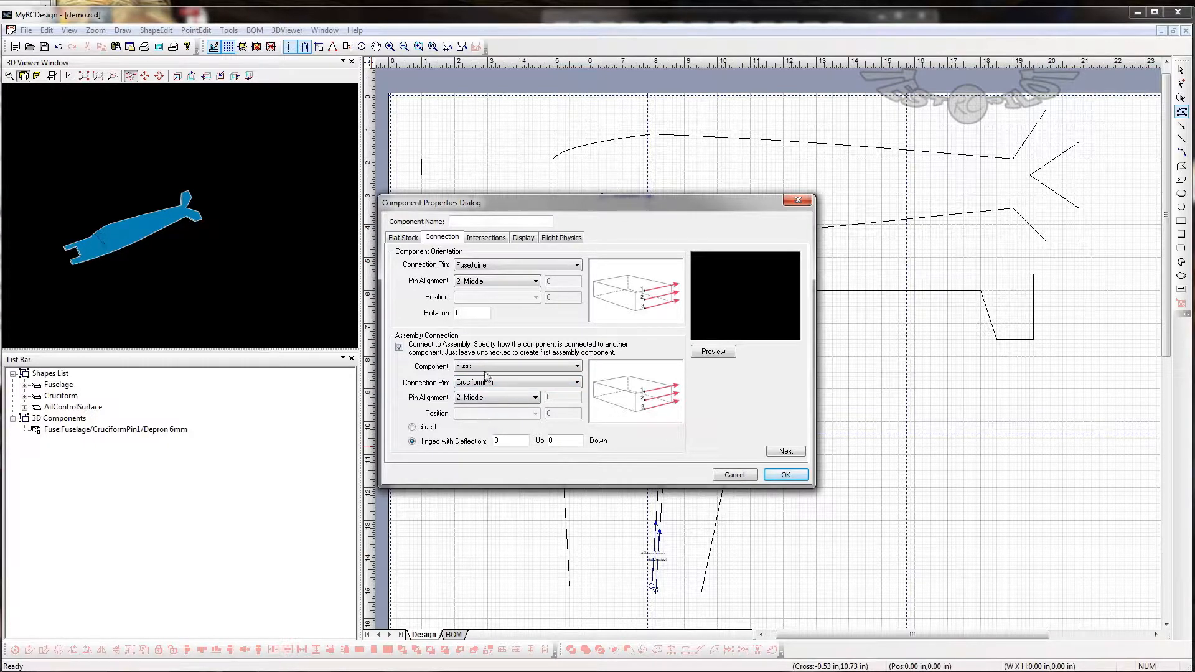
{"action": "left_click", "coordinate": [785, 474]}
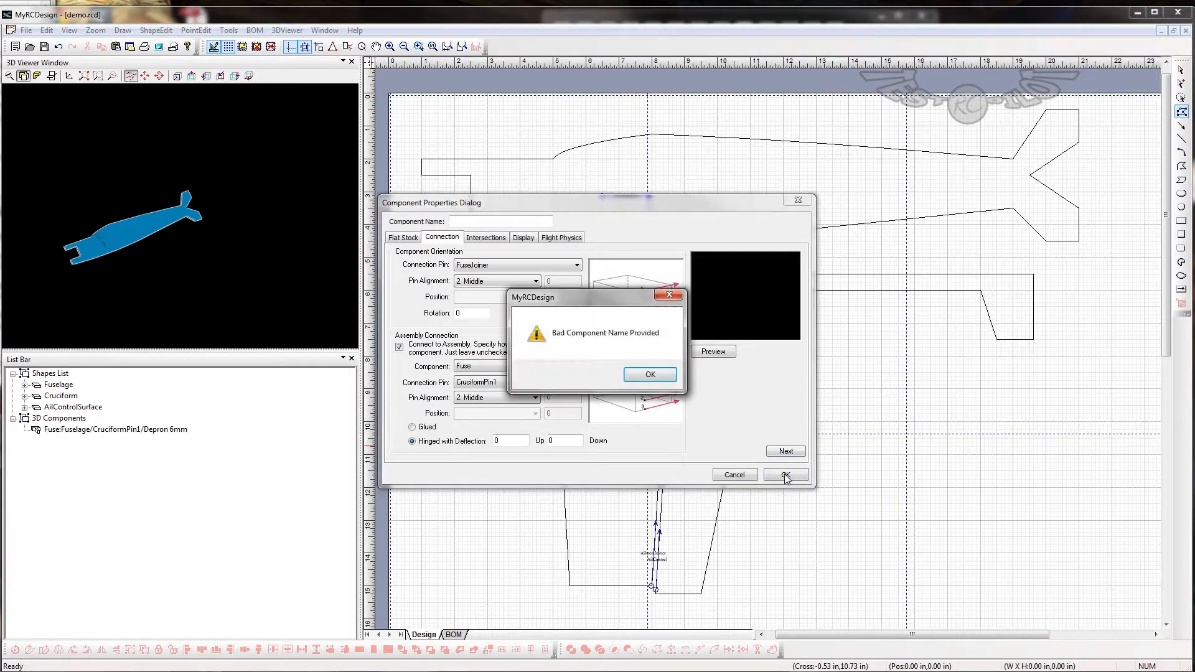
{"action": "left_click", "coordinate": [641, 376]}
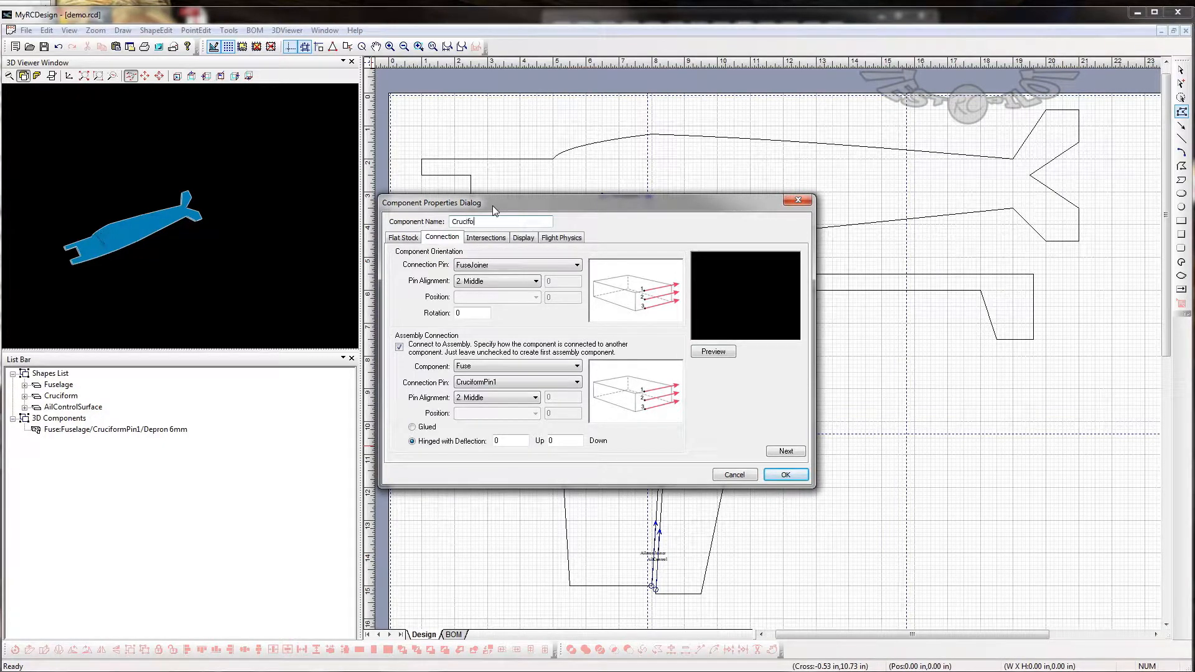
{"action": "key", "text": "Return"}
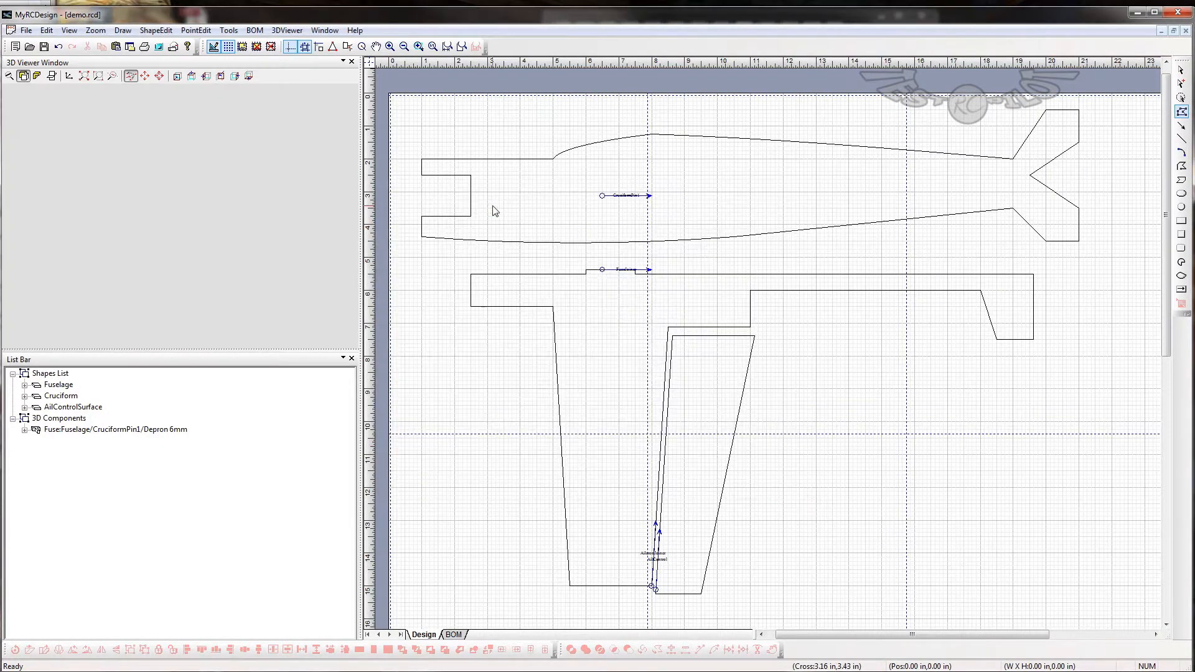
- Check the Fuse component's flat stock and connection settings, leaving them unchanged
{"action": "left_click_drag", "start_coordinate": [174, 237], "coordinate": [97, 201]}
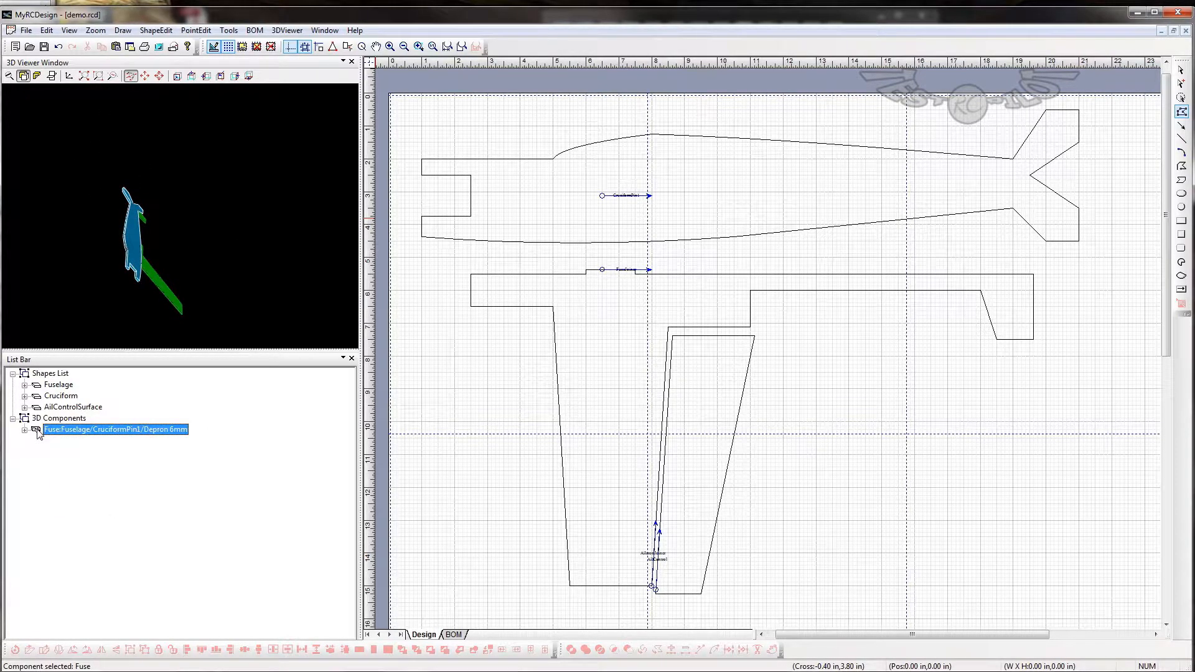
{"action": "double_click", "coordinate": [39, 432]}
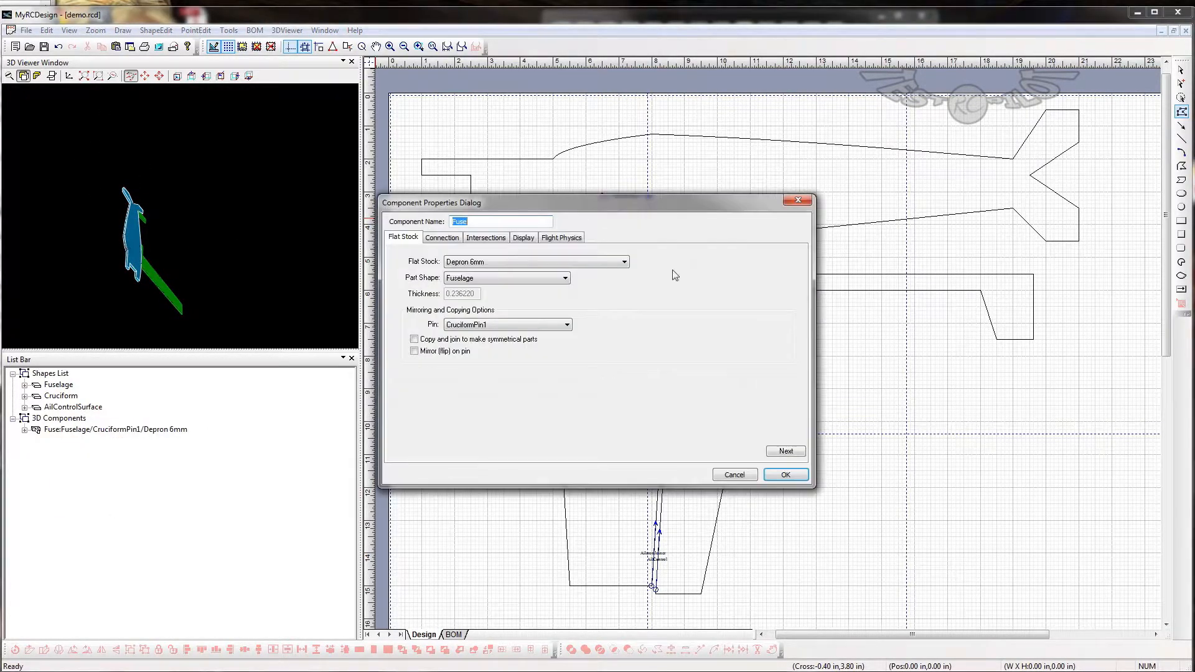
{"action": "left_click", "coordinate": [441, 239]}
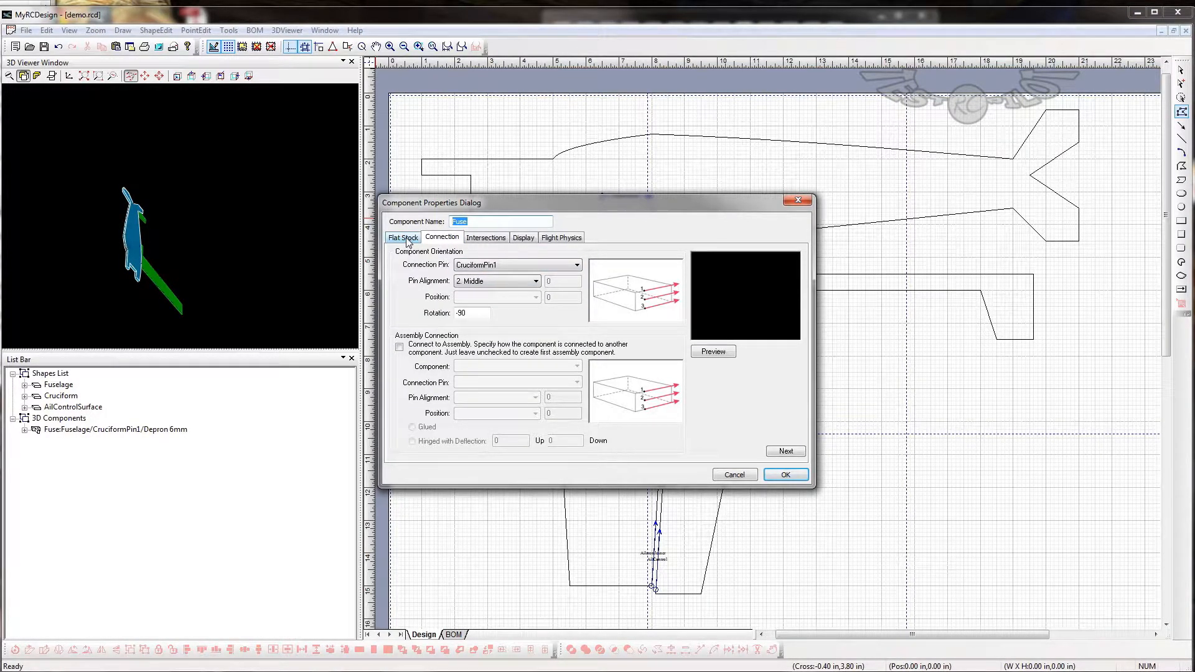
{"action": "left_click", "coordinate": [728, 477]}
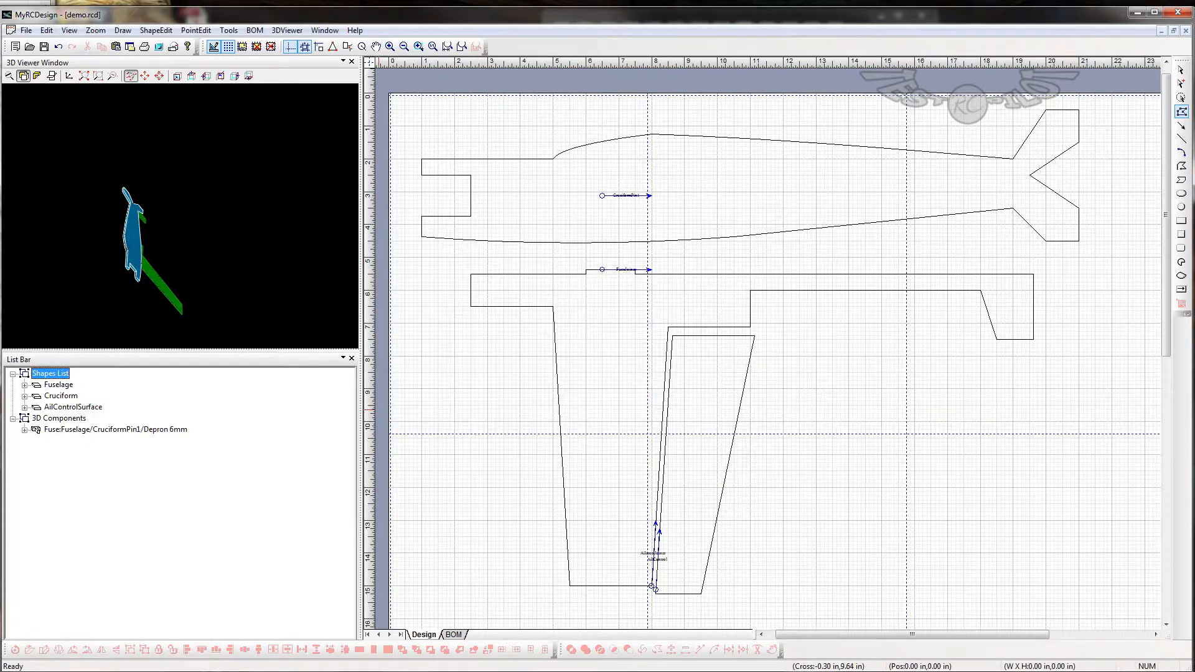
{"action": "double_click", "coordinate": [56, 430]}
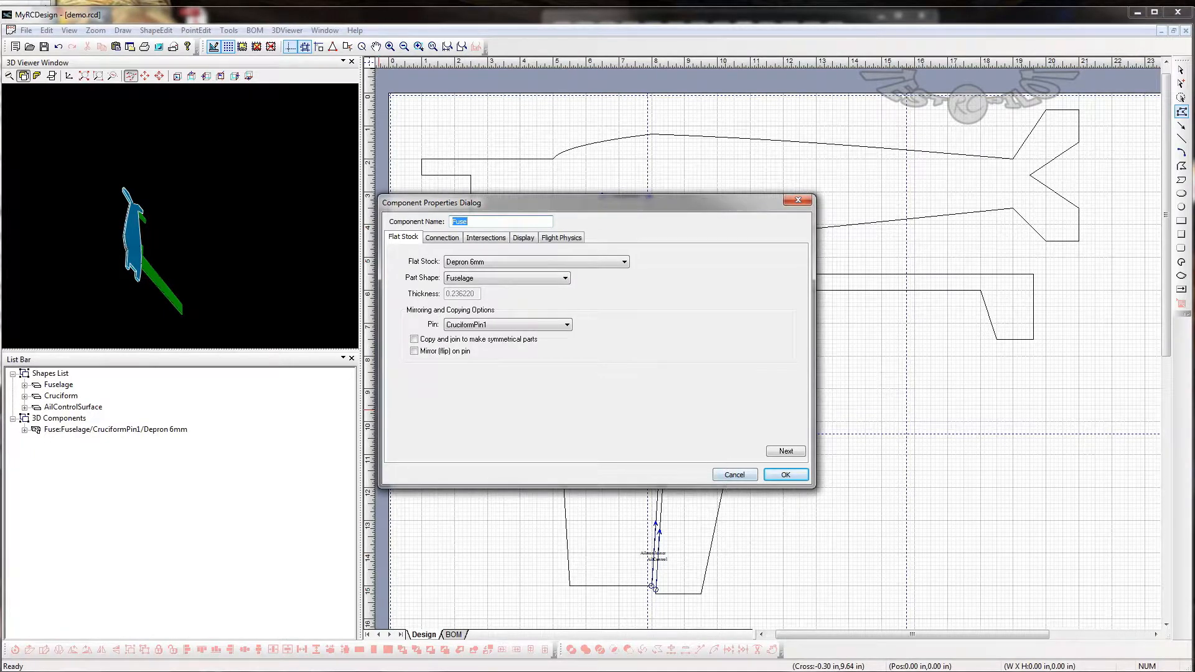
{"action": "left_click", "coordinate": [746, 477]}
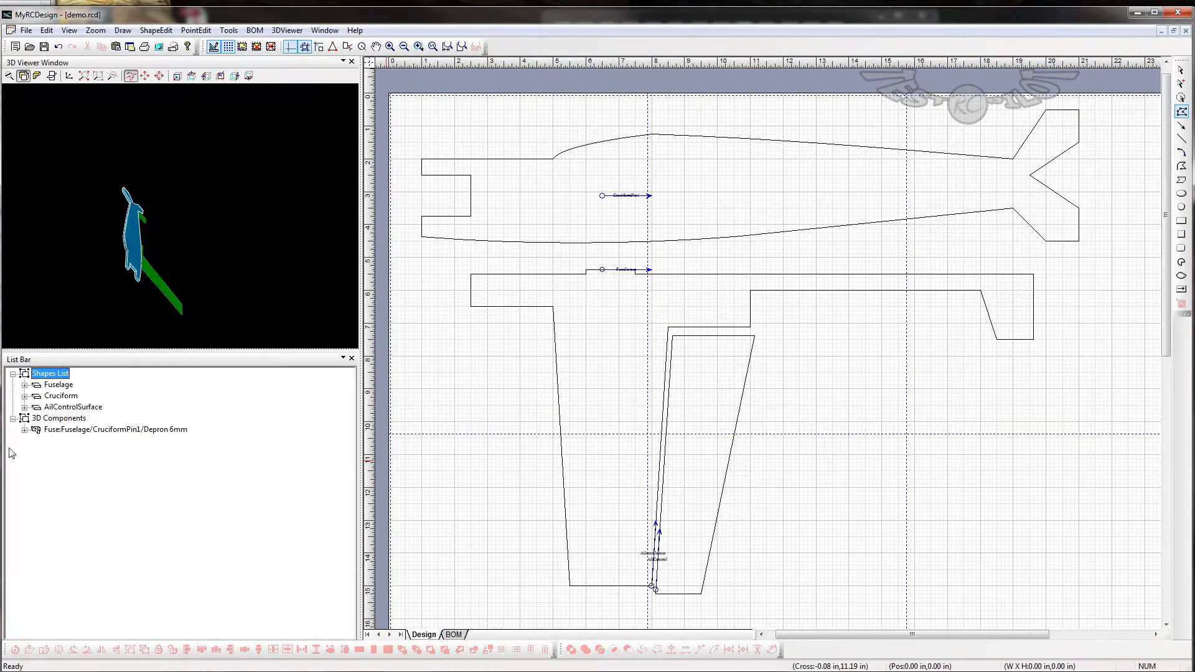
- Set the CruciformL component's rotation to 90 in its connection settings and inspect it in the 3D view
{"action": "left_click", "coordinate": [24, 429]}
{"action": "left_click", "coordinate": [122, 442]}
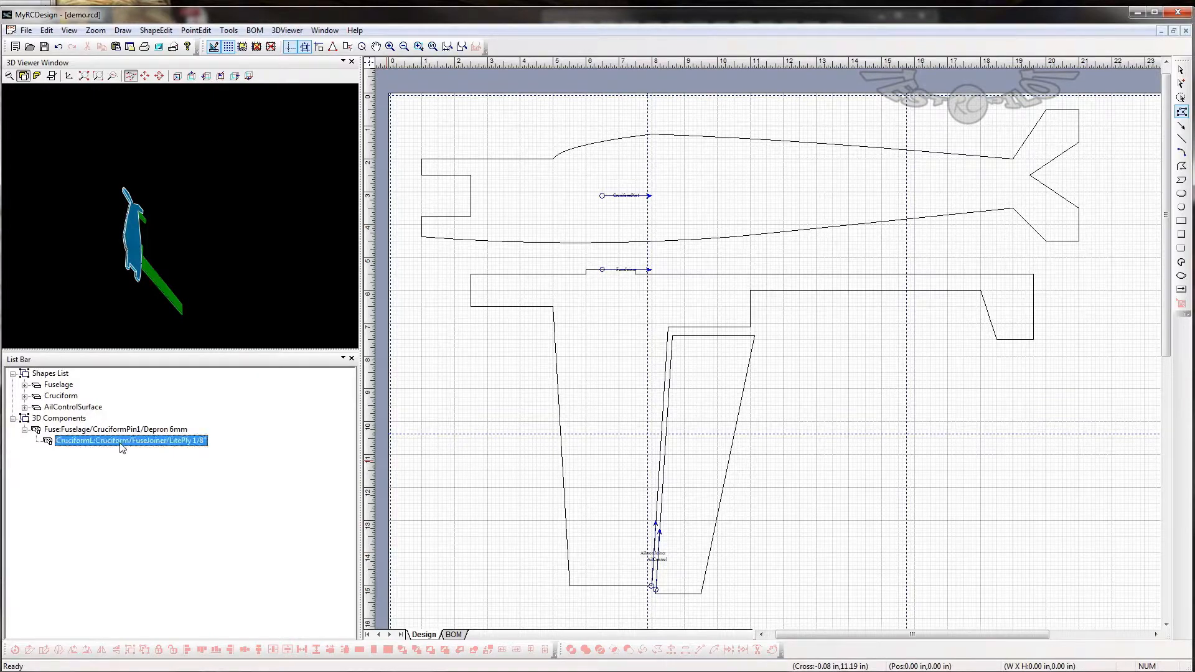
{"action": "double_click", "coordinate": [122, 442]}
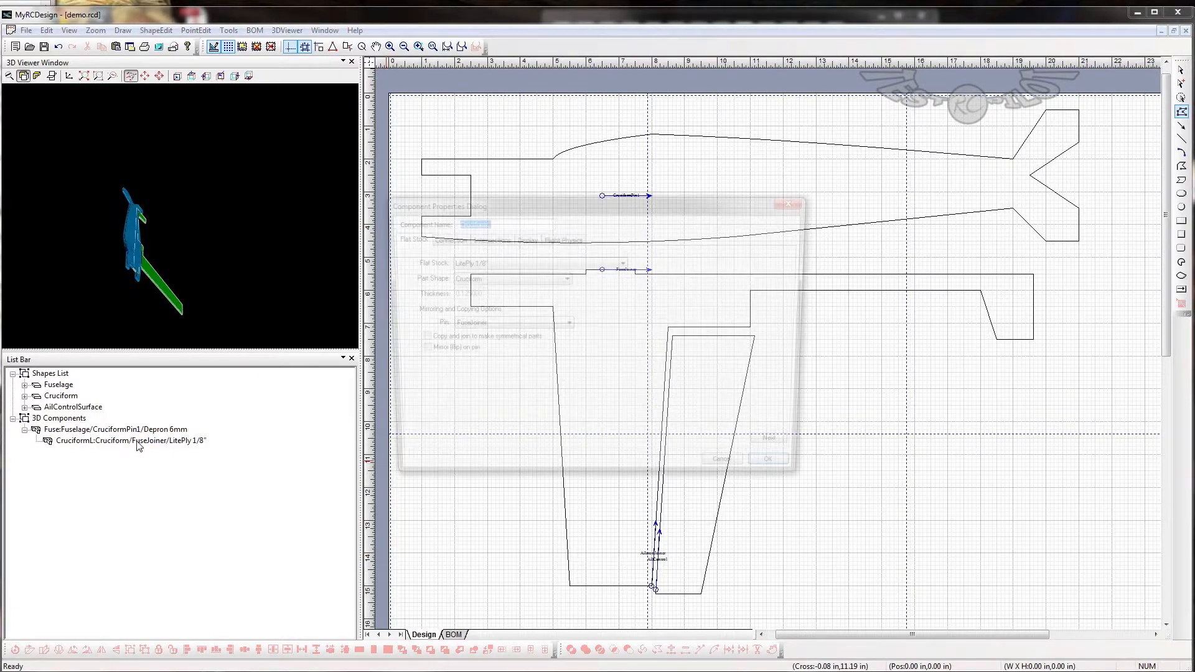
{"action": "left_click", "coordinate": [454, 240]}
{"action": "left_click", "coordinate": [479, 314]}
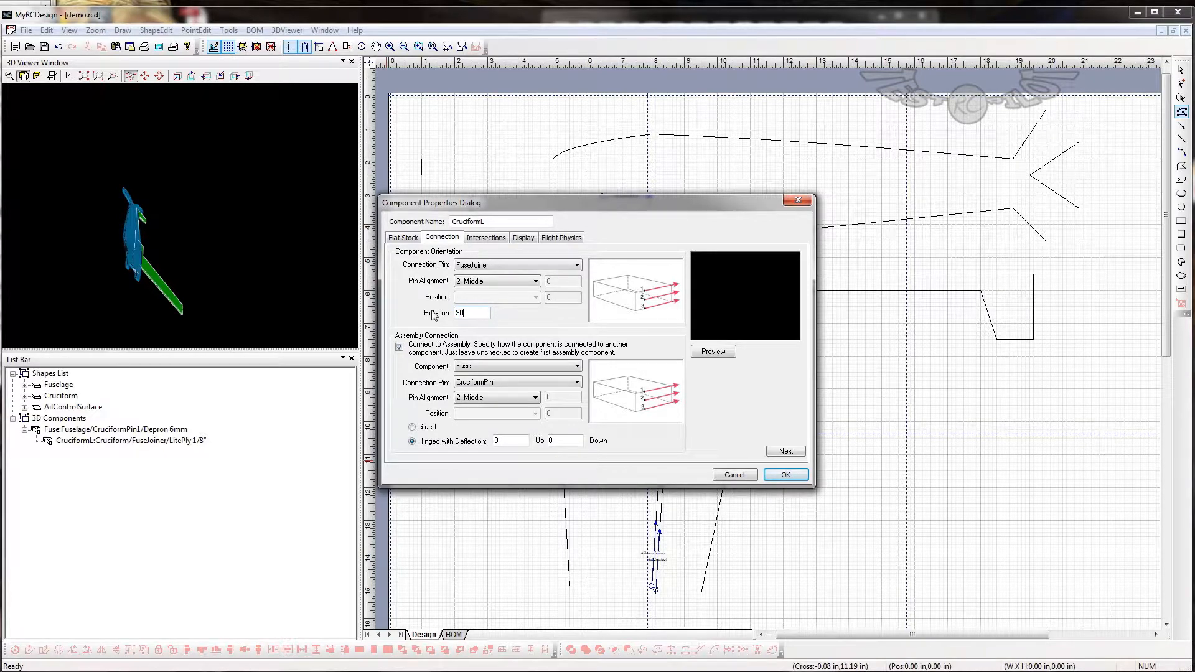
{"action": "left_click", "coordinate": [785, 474]}
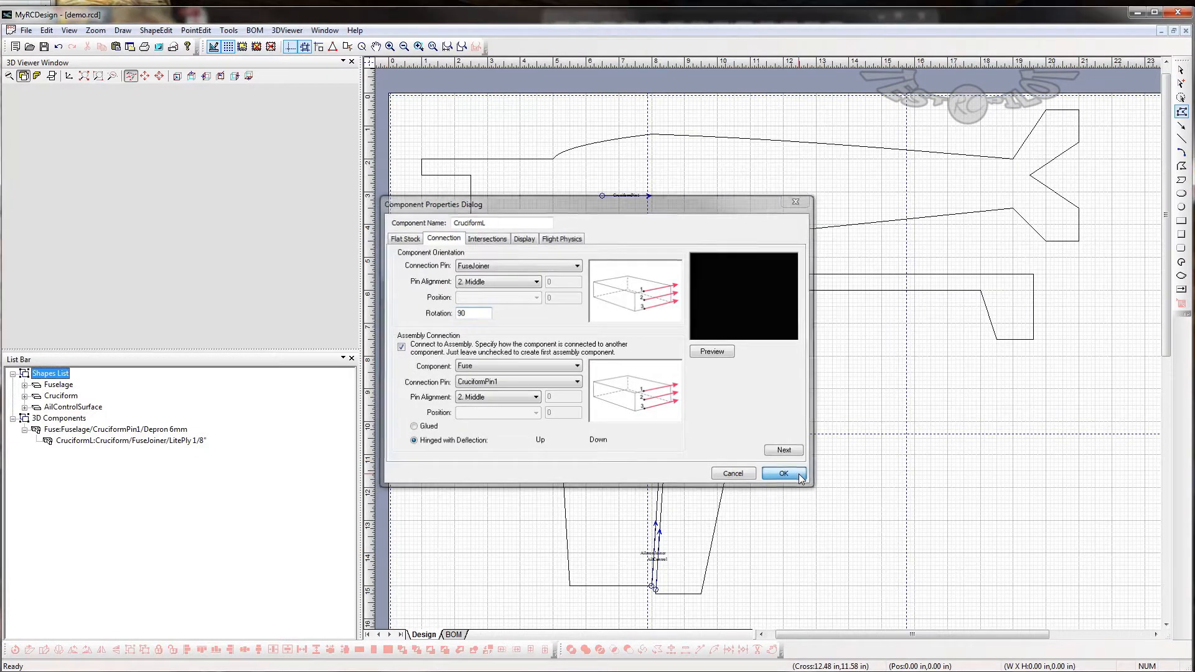
{"action": "left_click_drag", "start_coordinate": [98, 291], "coordinate": [199, 299]}
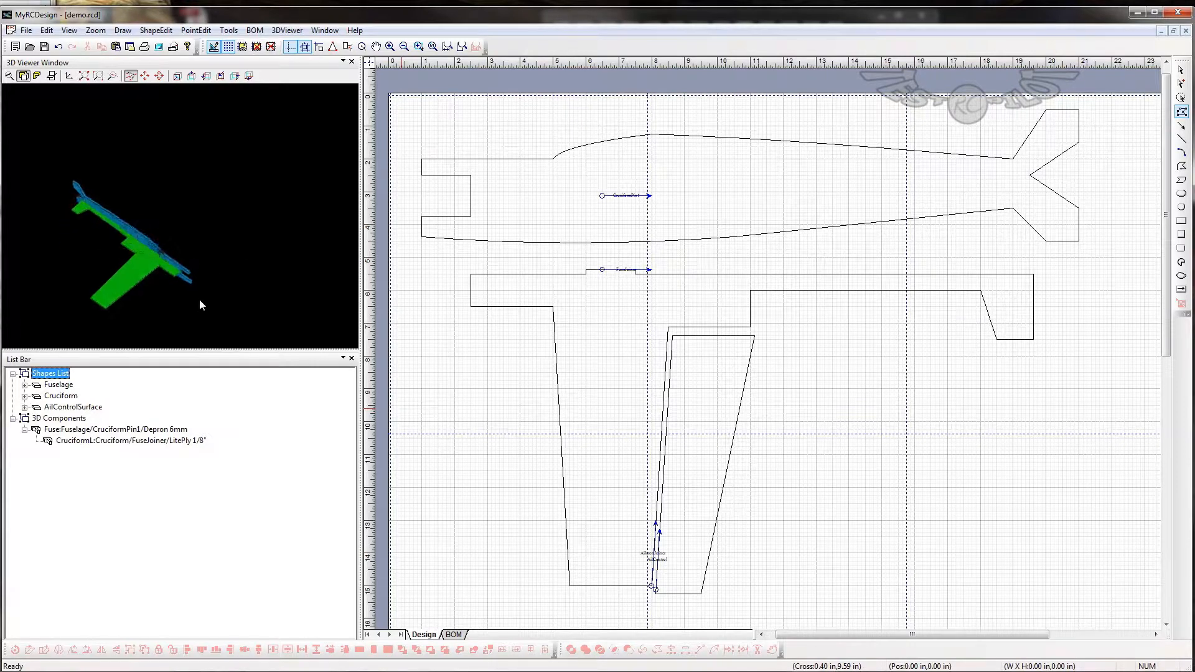
- Set the CruciformL component's rotation to -90 and inspect the assembly in 3D from several angles
{"action": "double_click", "coordinate": [78, 442]}
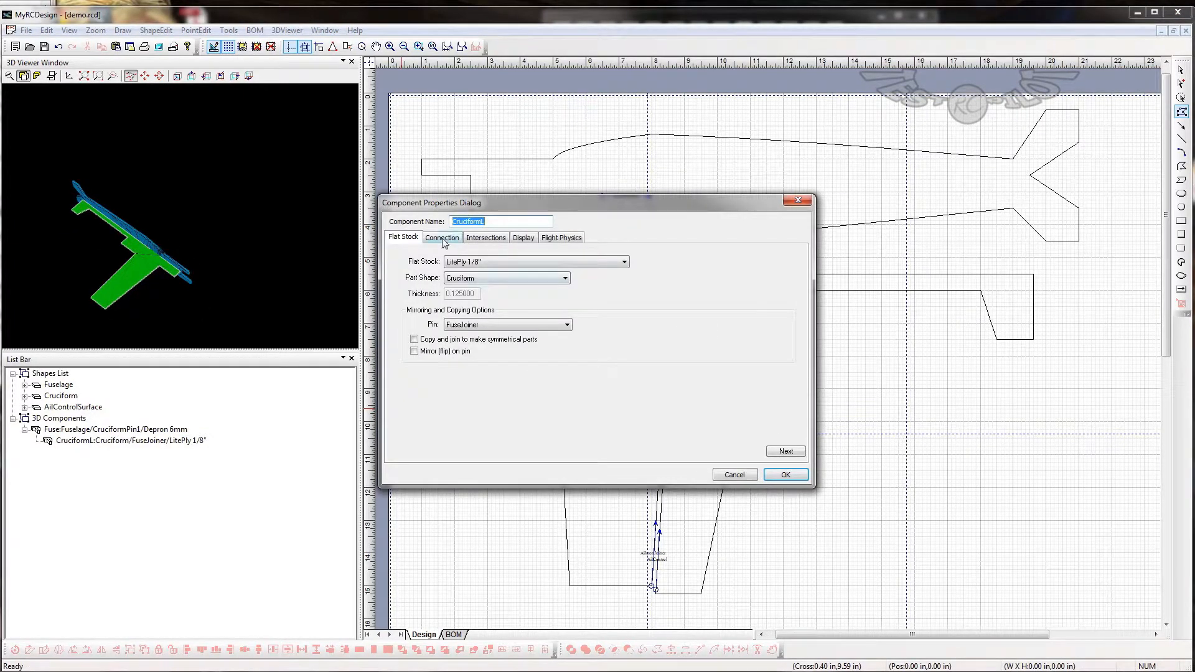
{"action": "left_click", "coordinate": [443, 240]}
{"action": "double_click", "coordinate": [470, 311]}
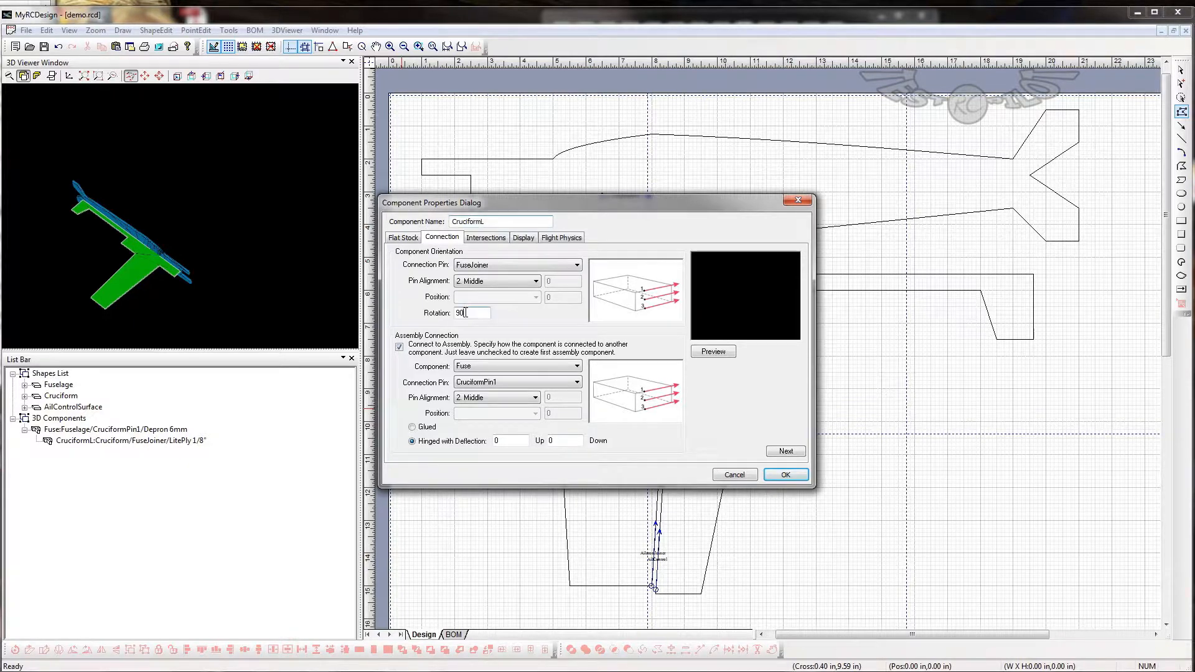
{"action": "type", "text": "-90"}
{"action": "left_click", "coordinate": [803, 476]}
{"action": "left_click_drag", "start_coordinate": [151, 289], "coordinate": [44, 225]}
{"action": "left_click_drag", "start_coordinate": [185, 175], "coordinate": [234, 271]}
{"action": "left_click", "coordinate": [168, 239]}
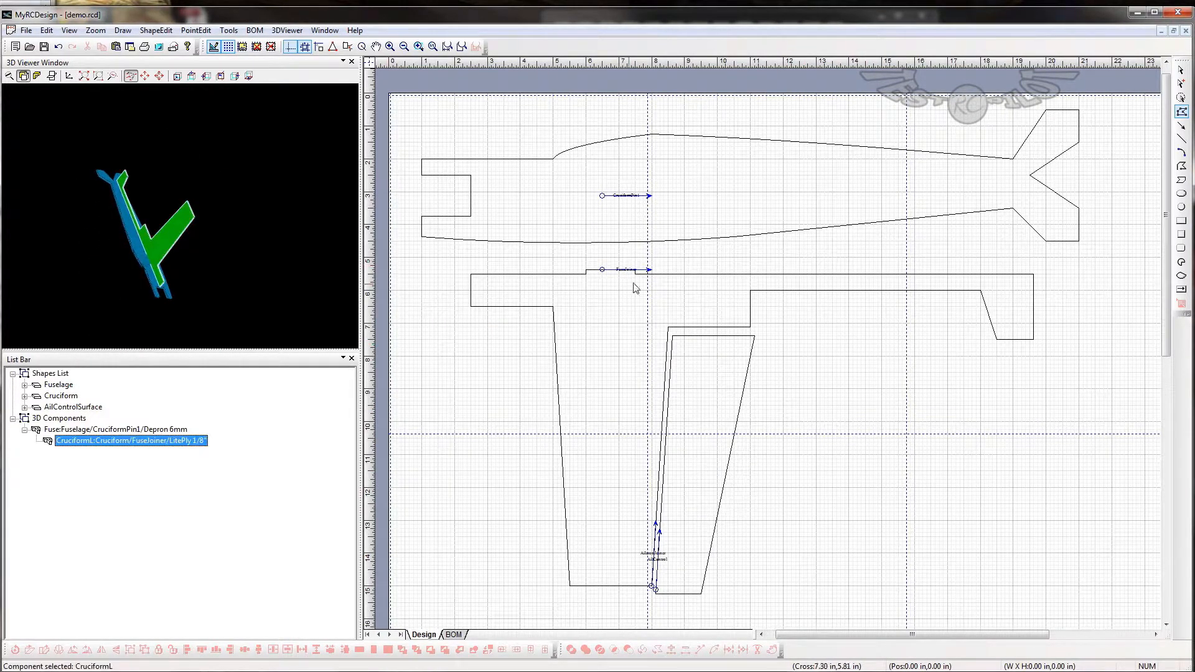
{"action": "left_click_drag", "start_coordinate": [108, 259], "coordinate": [181, 238]}
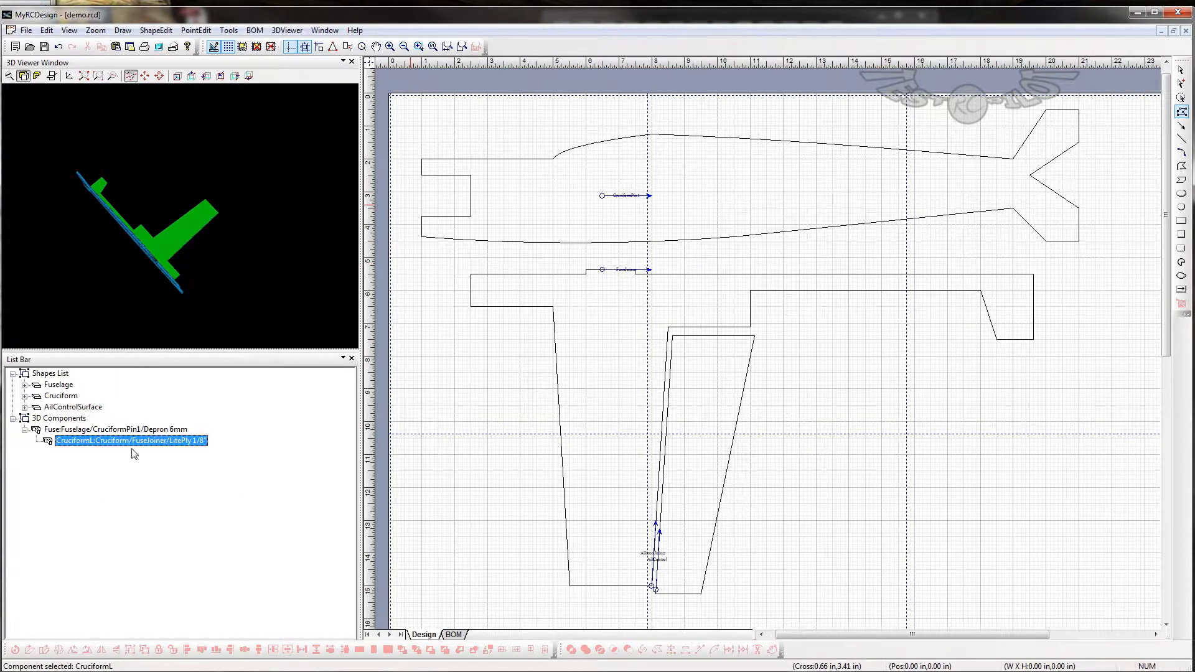
- Start a flat stock component named CruciformR on Fuse, with Cruciform as the part shape and FuseJoiner as the mirroring pin
{"action": "left_click", "coordinate": [74, 430]}
{"action": "right_click", "coordinate": [75, 431]}
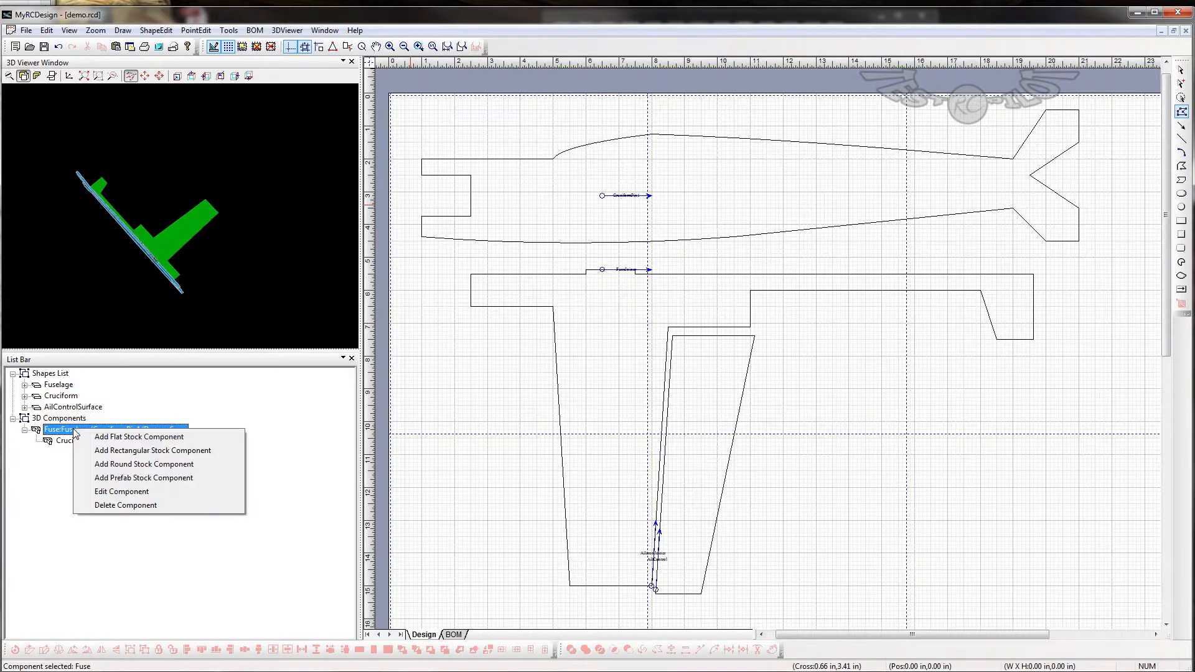
{"action": "left_click", "coordinate": [105, 437]}
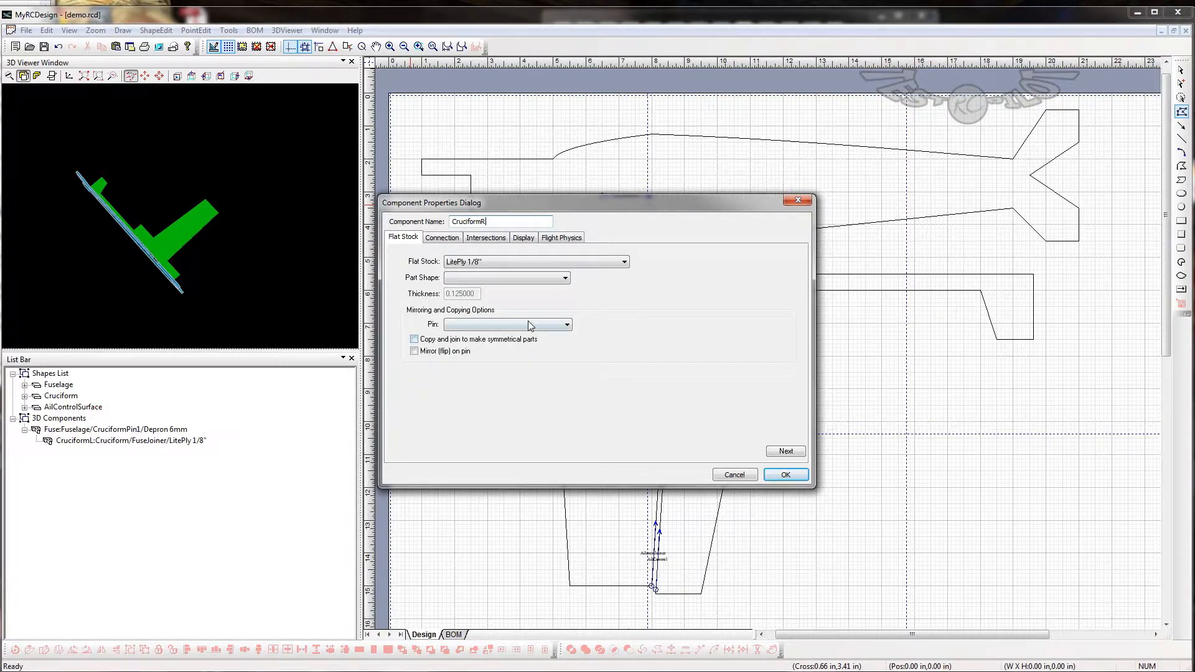
{"action": "left_click", "coordinate": [473, 281]}
{"action": "left_click", "coordinate": [482, 298]}
{"action": "left_click", "coordinate": [482, 322]}
{"action": "left_click", "coordinate": [485, 346]}
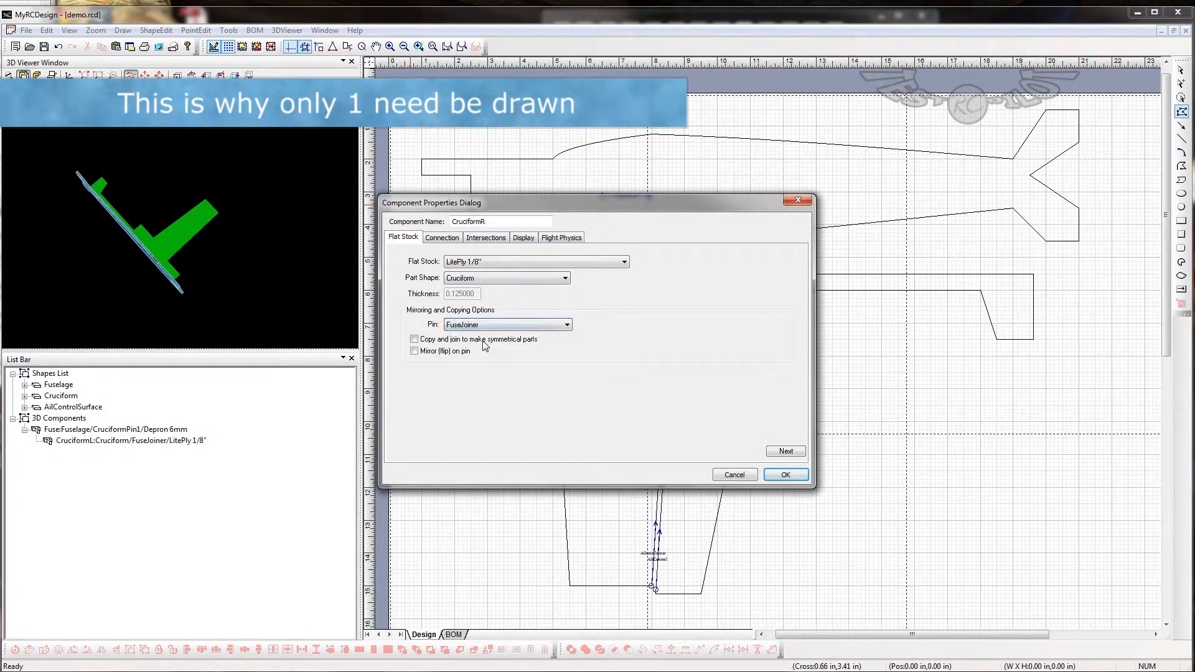
- Create CruciformR with connection pin AileronJoiner and rotation 90, connected to CruciformPin1 on Fuse
{"action": "left_click", "coordinate": [442, 238]}
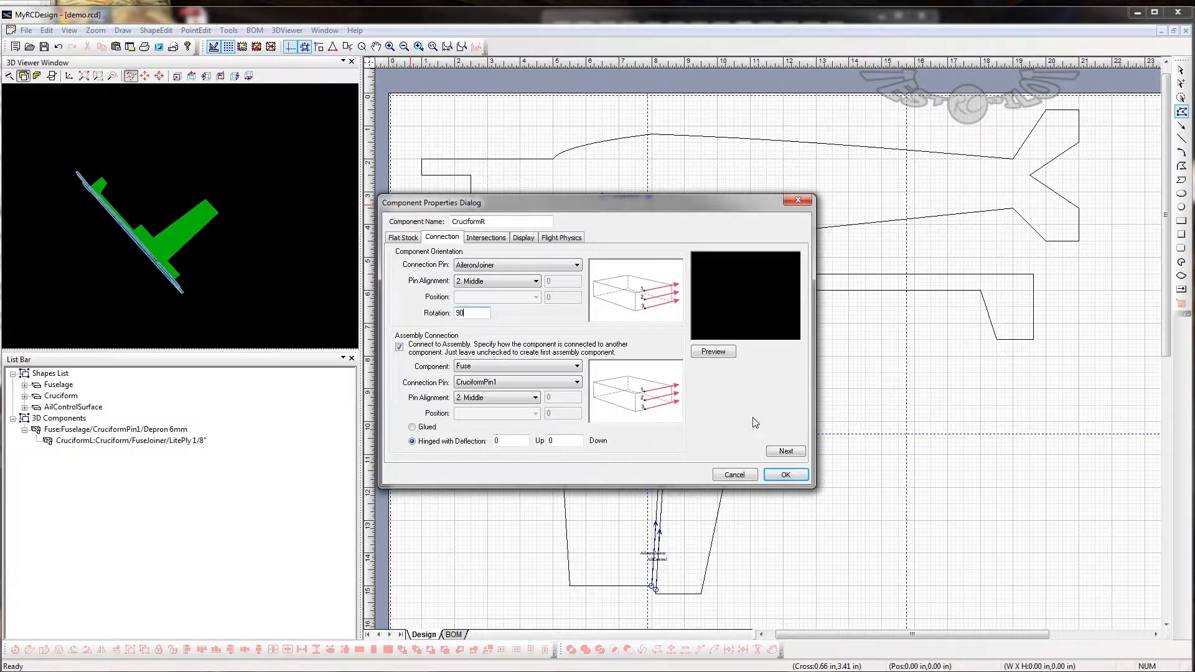
{"action": "left_click", "coordinate": [787, 475]}
{"action": "mouse_move", "coordinate": [231, 271]}
{"action": "left_mouse_down"}
{"action": "mouse_move", "coordinate": [241, 241]}
{"action": "mouse_move", "coordinate": [240, 292]}
{"action": "left_mouse_up"}
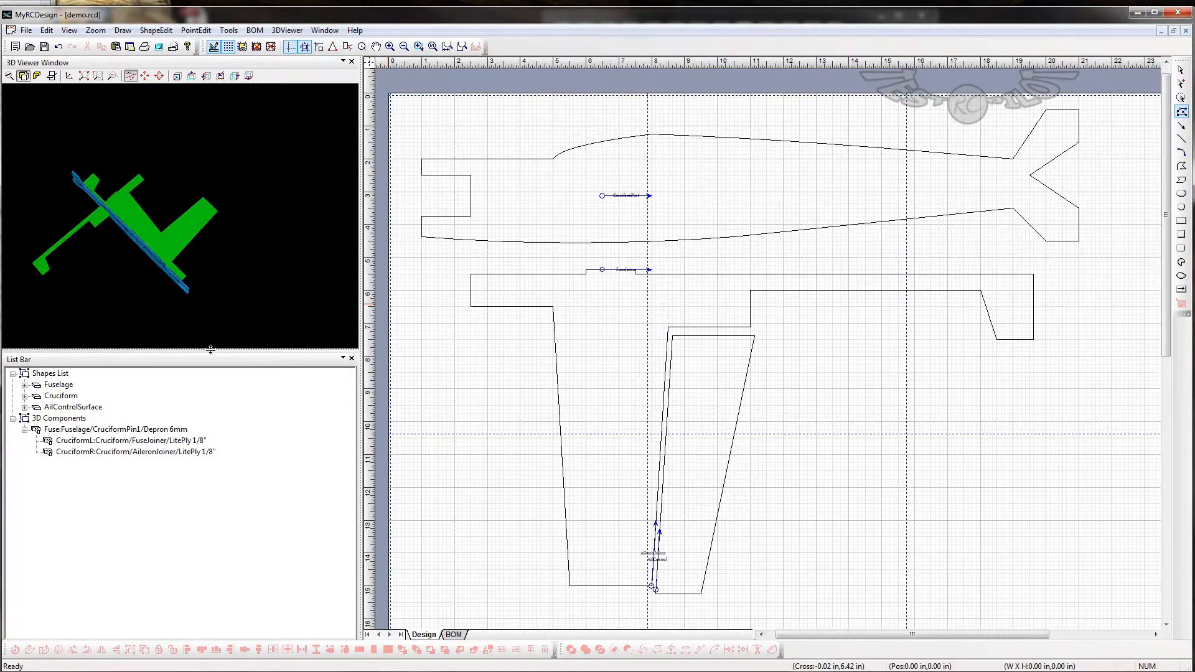
- Change the CruciformR component's connection pin to FuseJoiner and inspect the assembly in 3D
{"action": "left_click", "coordinate": [49, 452]}
{"action": "double_click", "coordinate": [49, 452]}
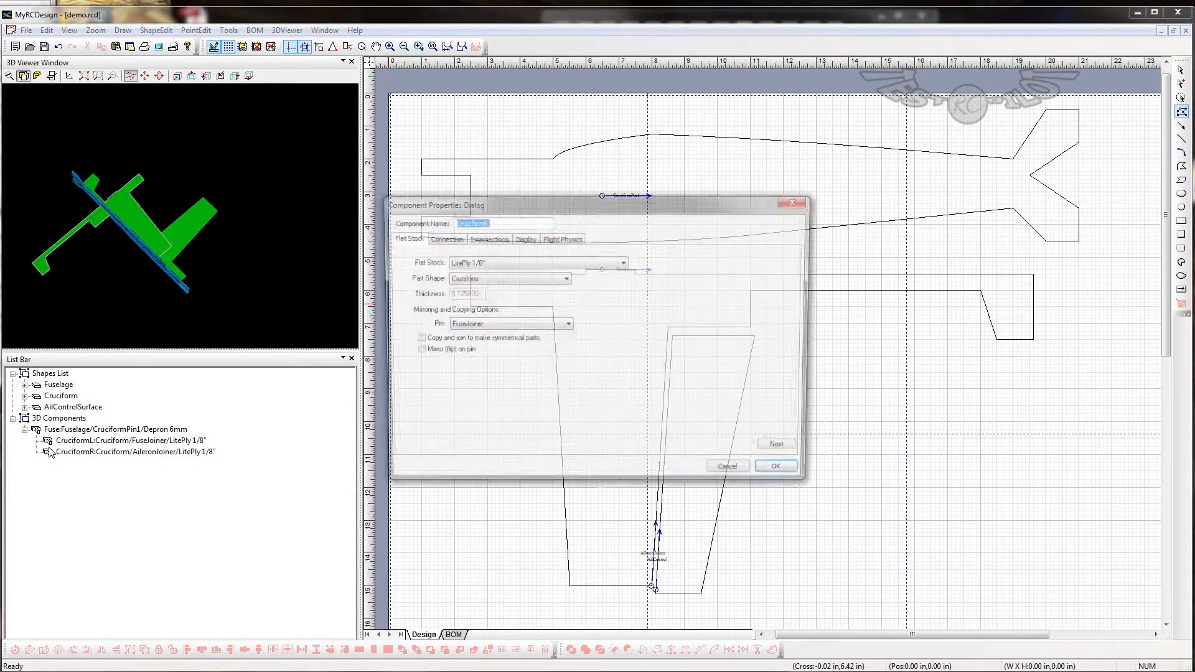
{"action": "left_click", "coordinate": [433, 239]}
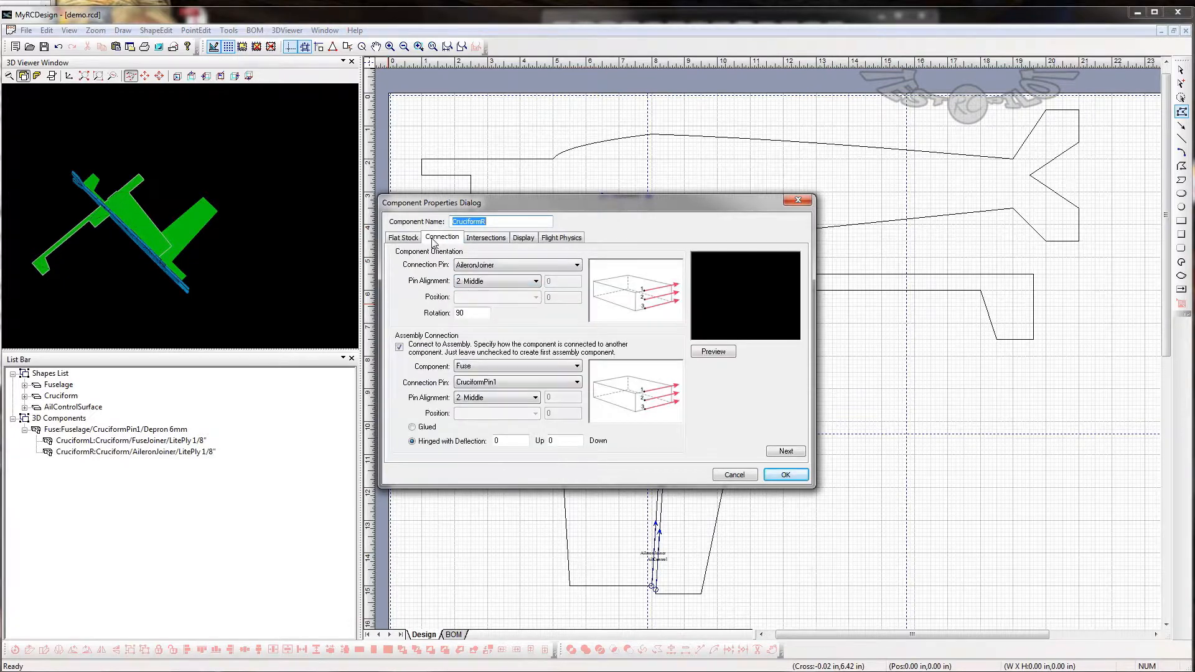
{"action": "left_click", "coordinate": [476, 267]}
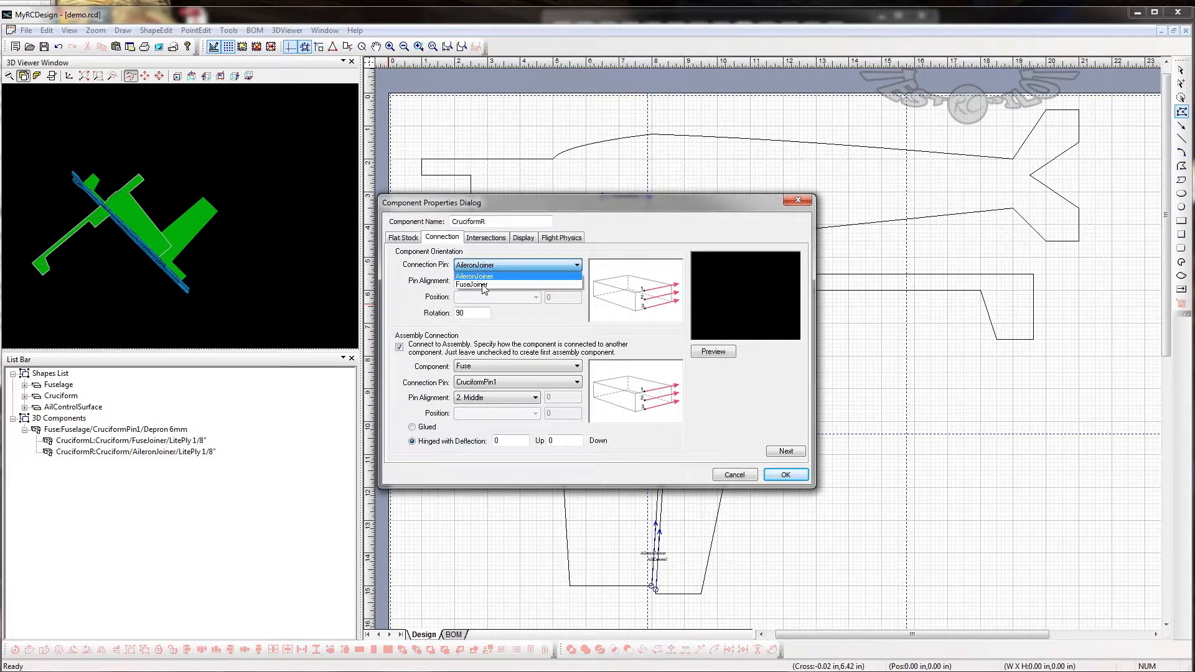
{"action": "left_click", "coordinate": [483, 285]}
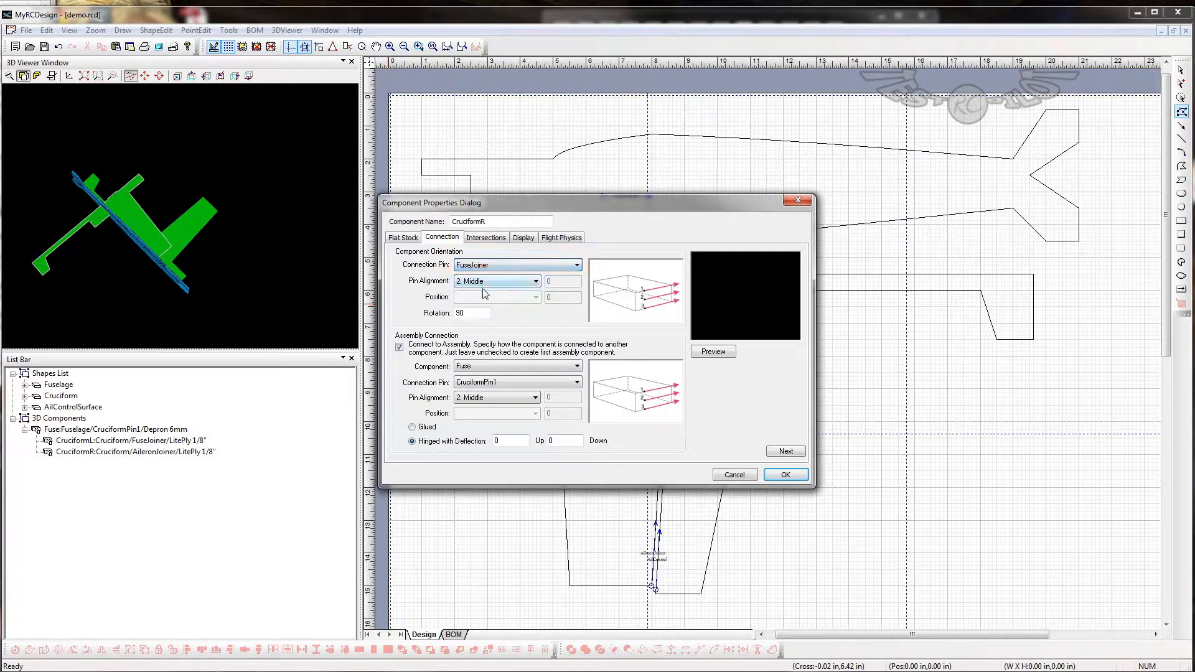
{"action": "left_click", "coordinate": [784, 475]}
{"action": "left_click_drag", "start_coordinate": [168, 262], "coordinate": [189, 304]}
- Set the CruciformL component's assembly connection to Glued and recheck its connection settings
{"action": "left_click", "coordinate": [63, 429]}
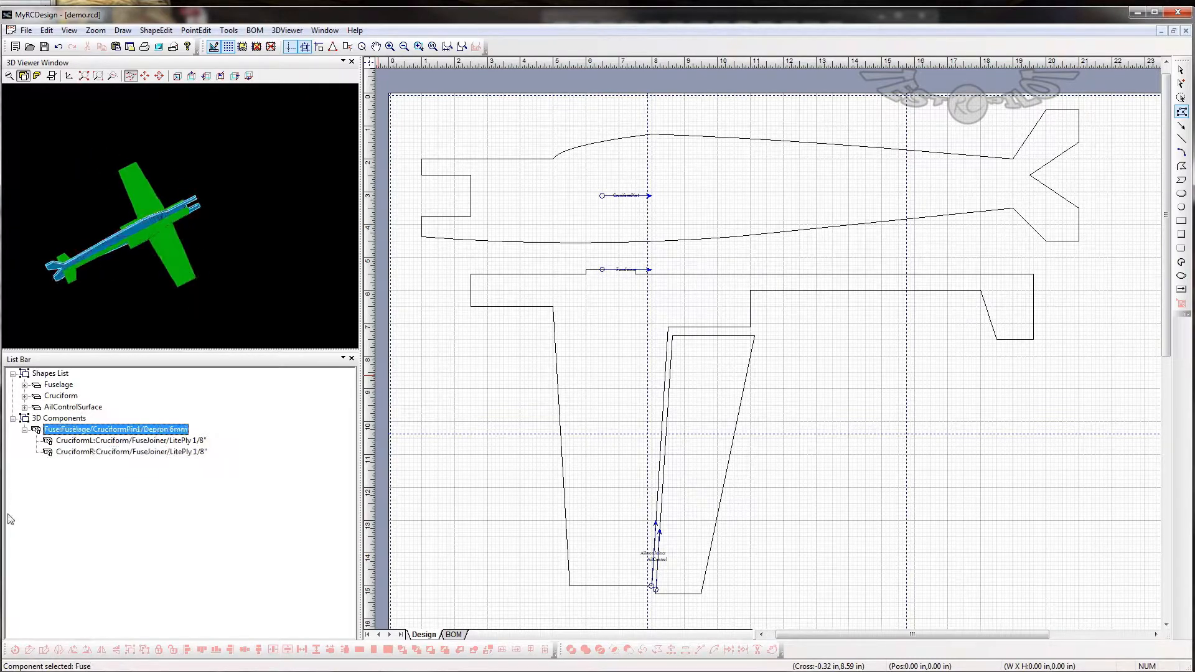
{"action": "double_click", "coordinate": [51, 442]}
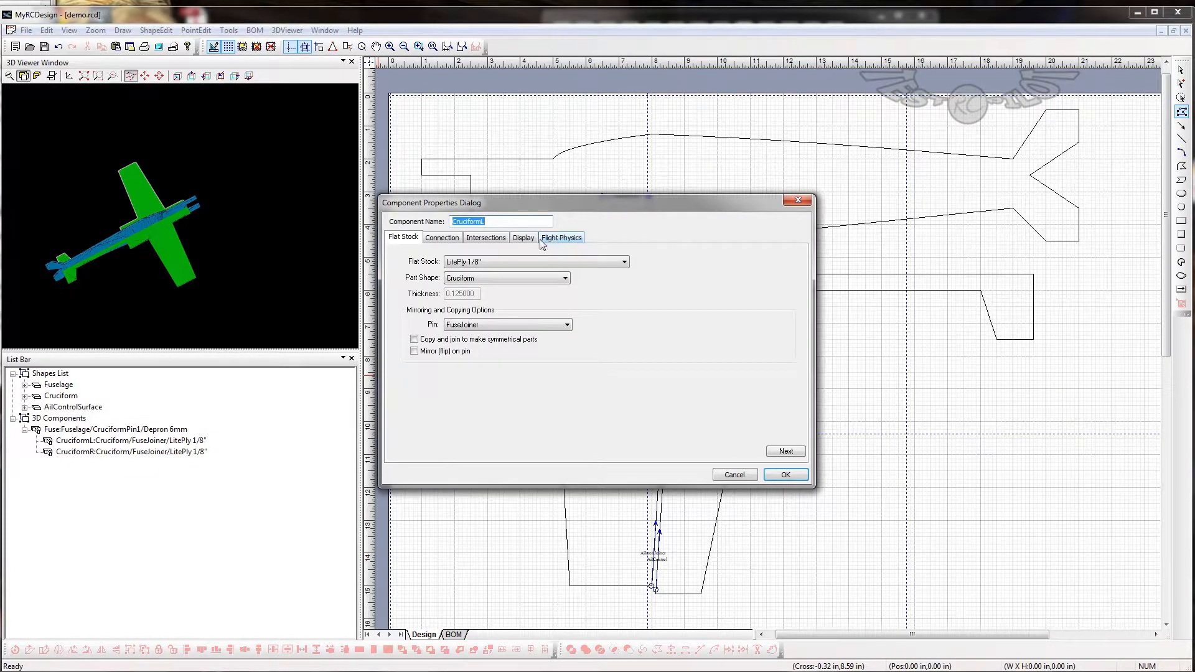
{"action": "left_click", "coordinate": [493, 238]}
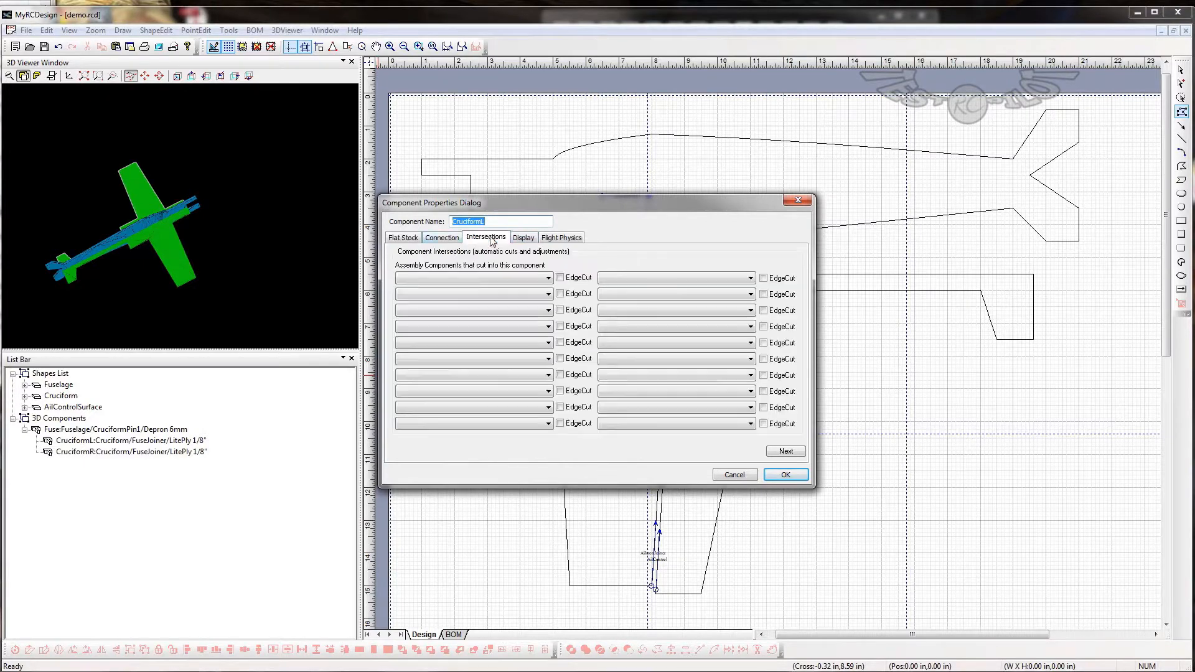
{"action": "left_click", "coordinate": [453, 239]}
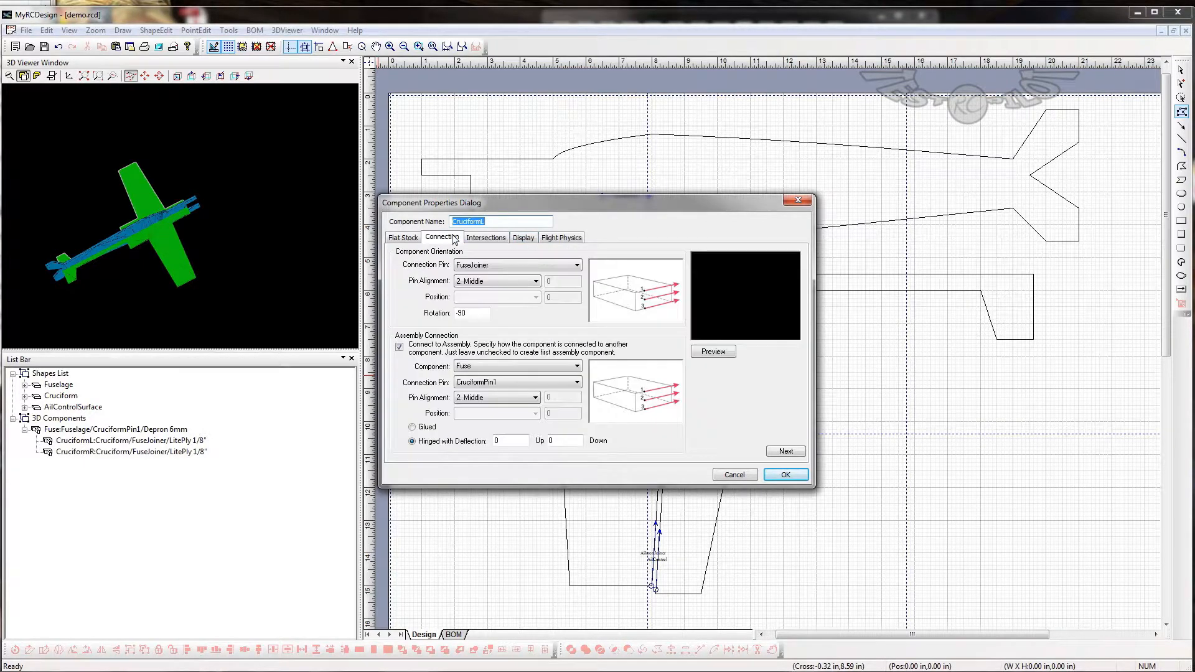
{"action": "left_click", "coordinate": [412, 427]}
{"action": "left_click", "coordinate": [785, 475]}
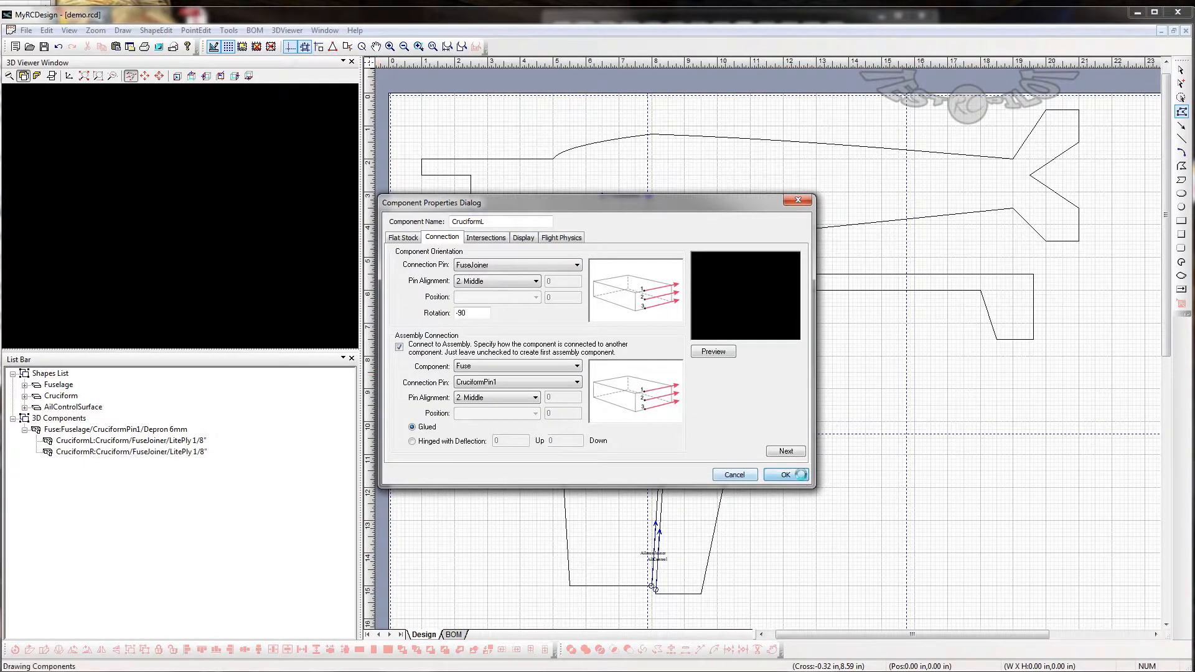
{"action": "double_click", "coordinate": [54, 442]}
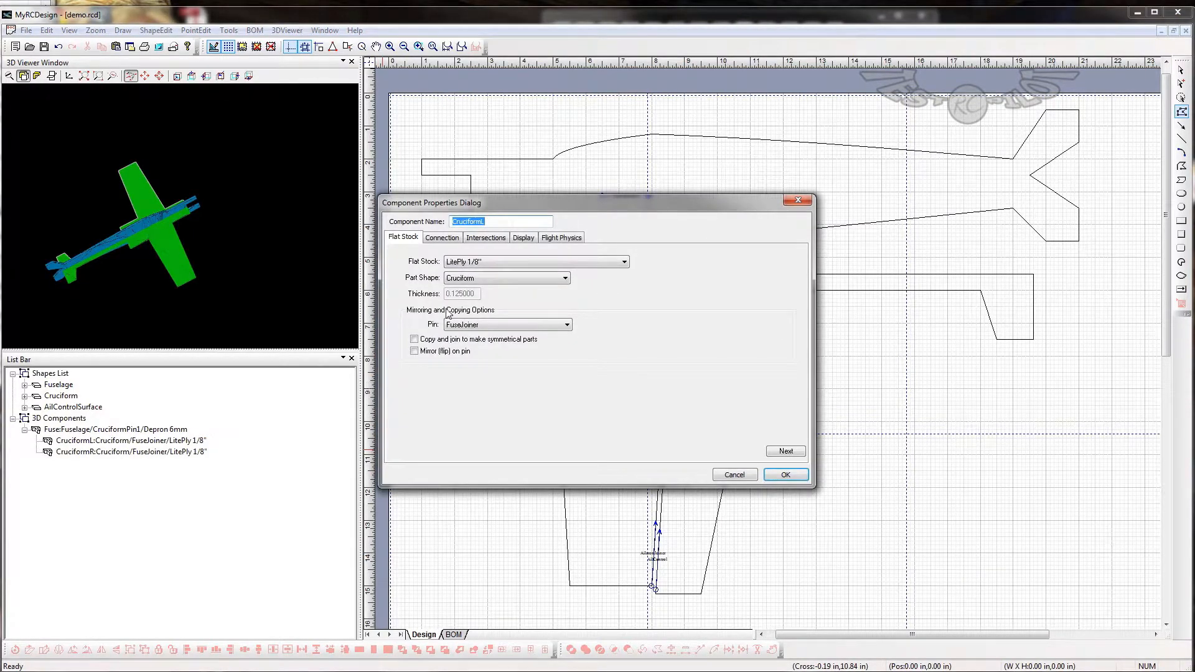
{"action": "left_click", "coordinate": [443, 239]}
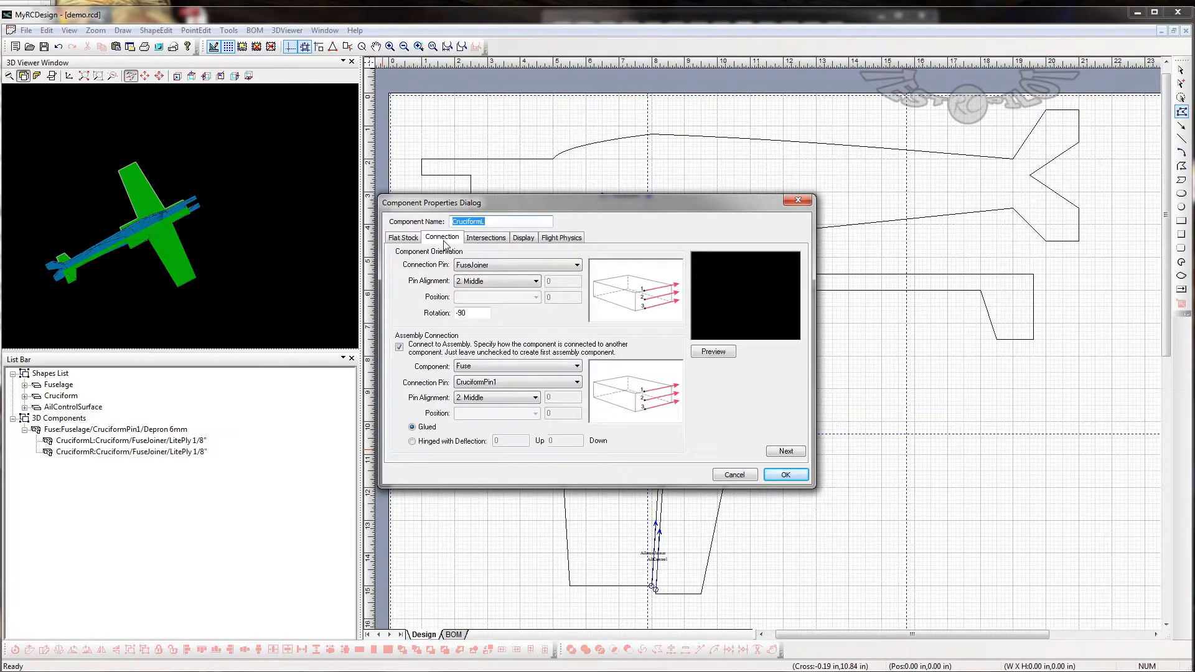
{"action": "left_click", "coordinate": [737, 476]}
- Set the CruciformR component's assembly connection to Glued and inspect the assembly in 3D
{"action": "double_click", "coordinate": [50, 452]}
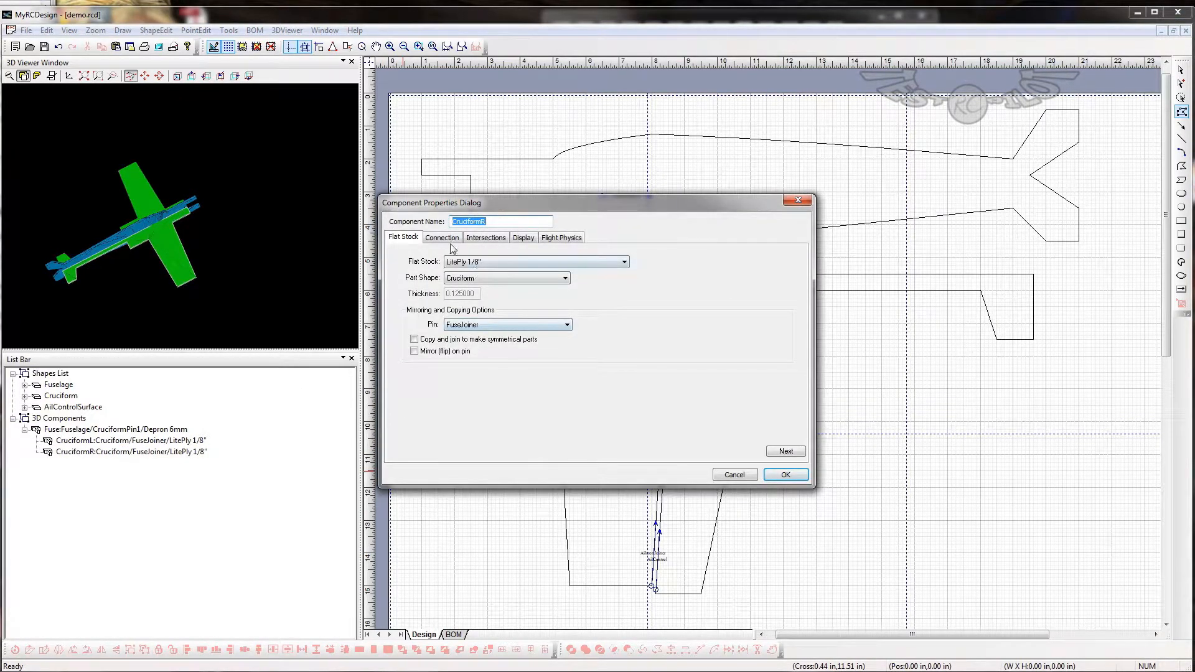
{"action": "left_click", "coordinate": [443, 238]}
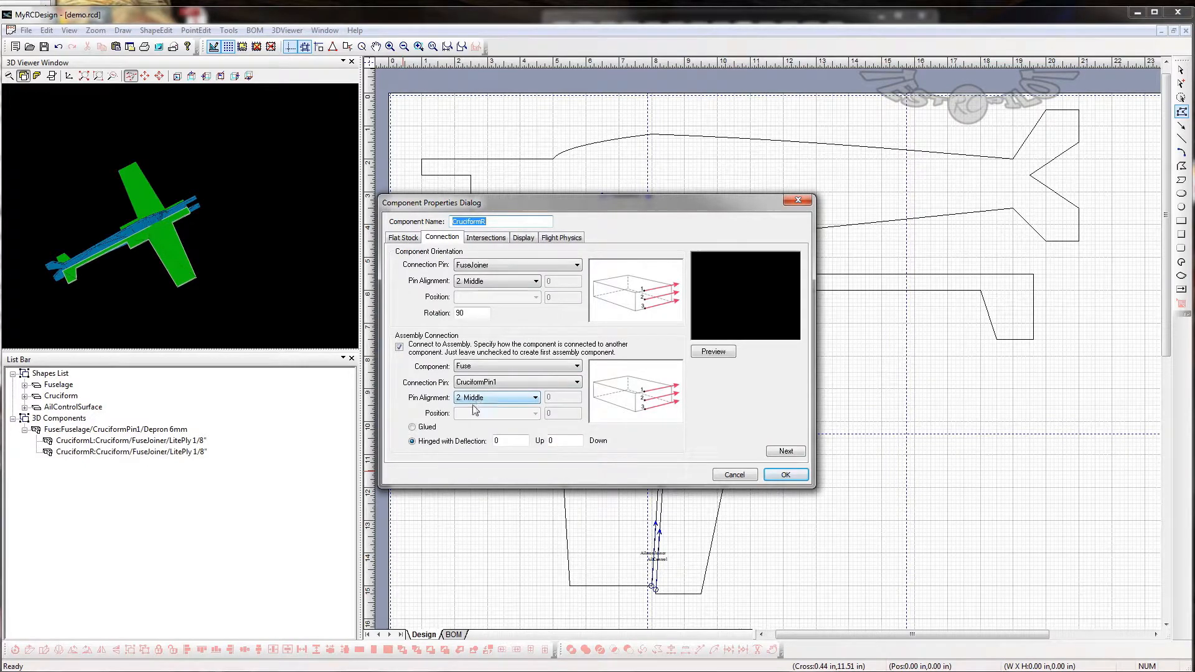
{"action": "left_click", "coordinate": [422, 428]}
{"action": "left_click", "coordinate": [790, 476]}
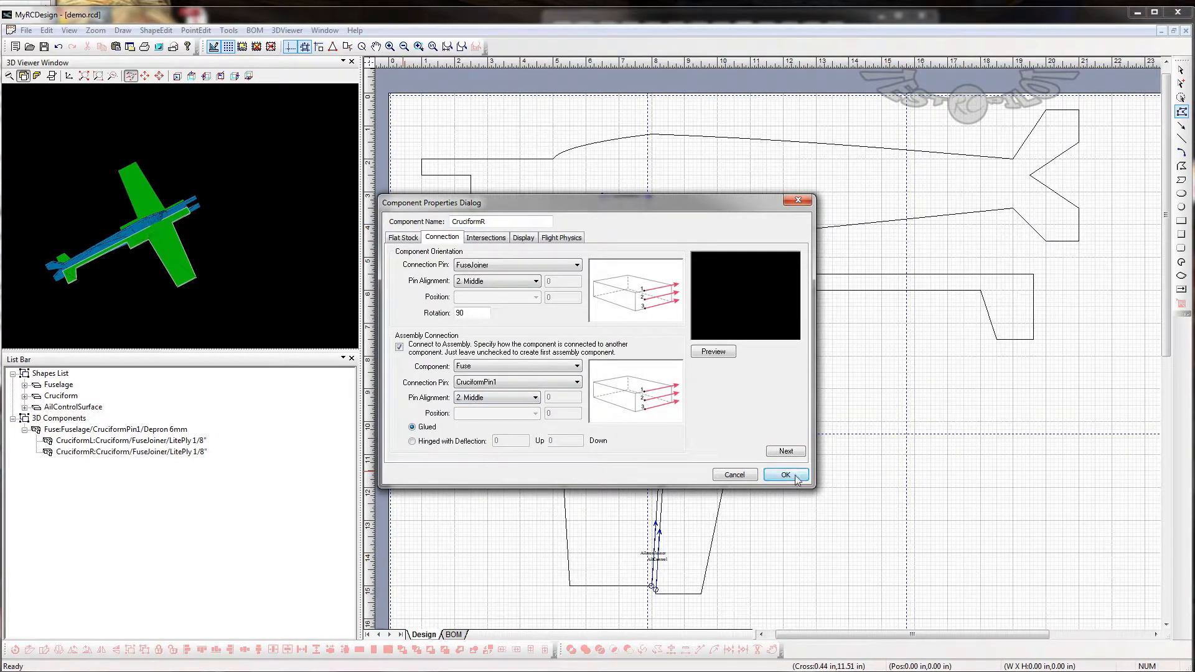
{"action": "left_click_drag", "start_coordinate": [215, 225], "coordinate": [163, 316]}
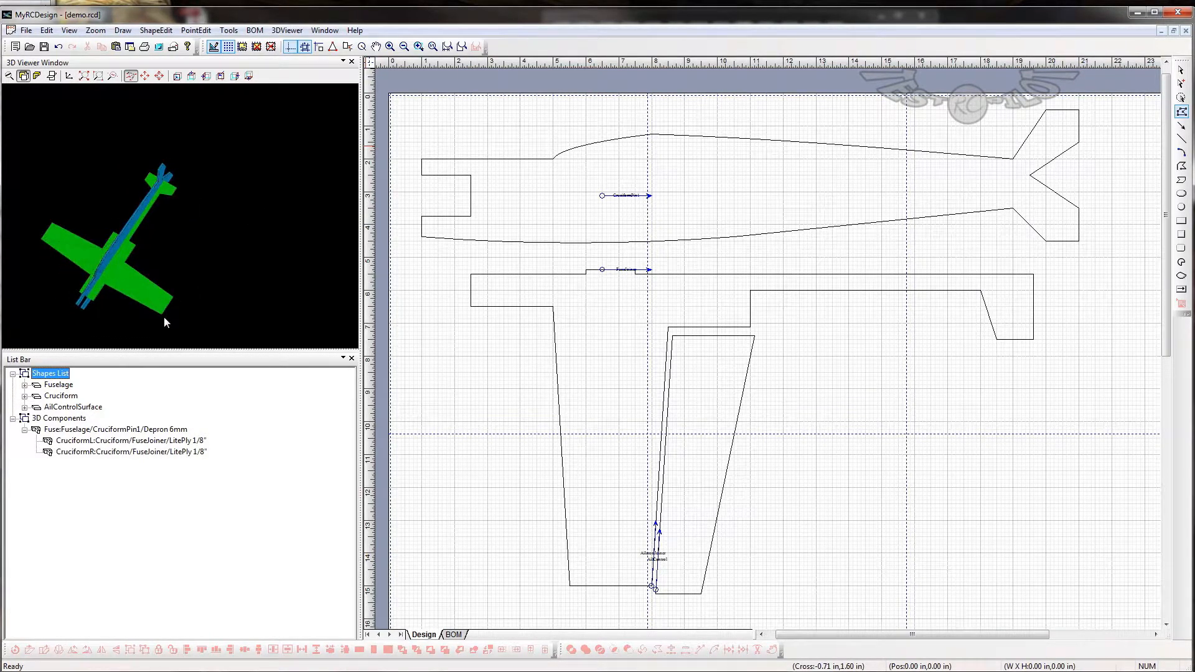
{"action": "left_click", "coordinate": [51, 445]}
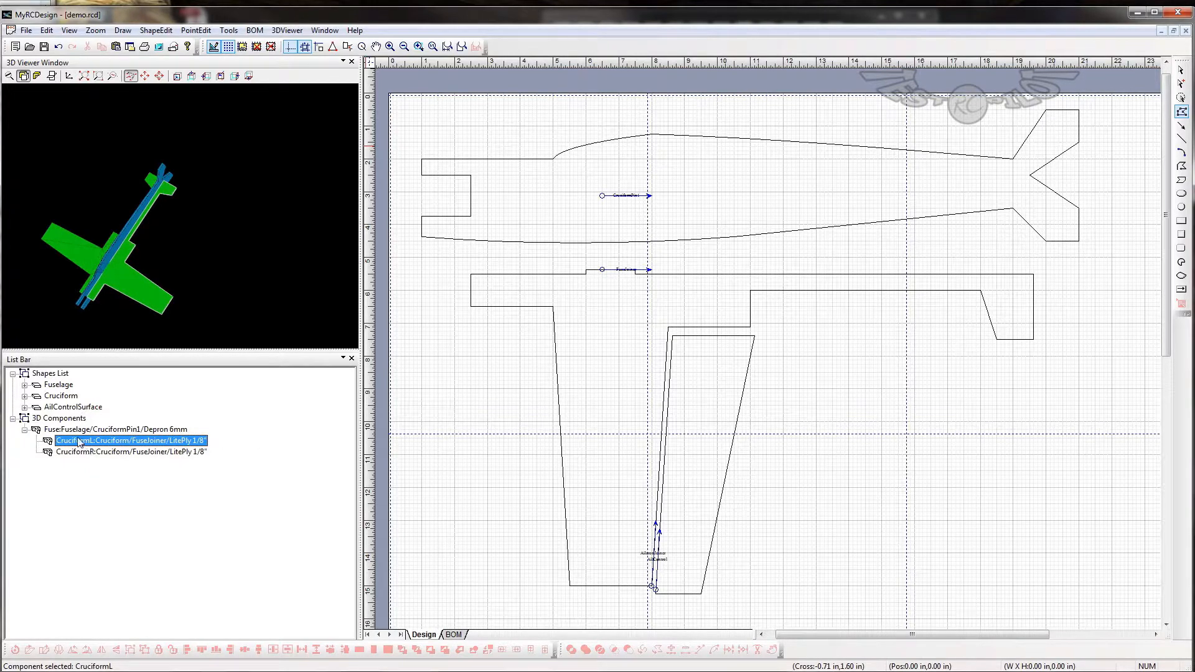
{"action": "right_click", "coordinate": [50, 442]}
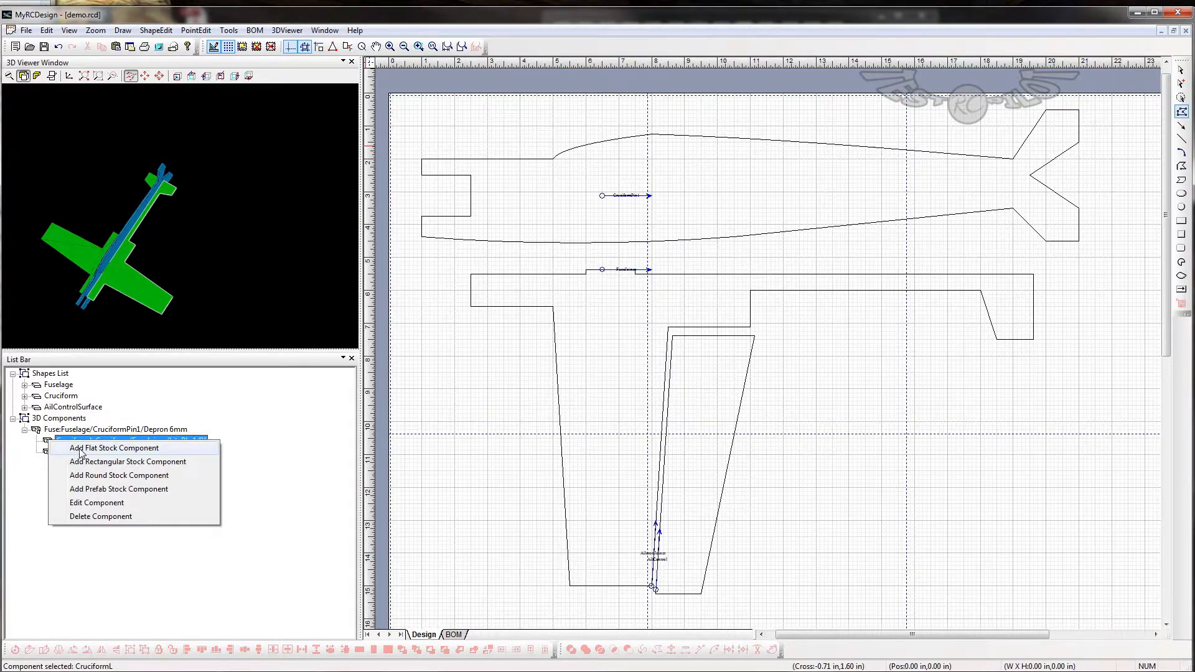
{"action": "left_click", "coordinate": [276, 518]}
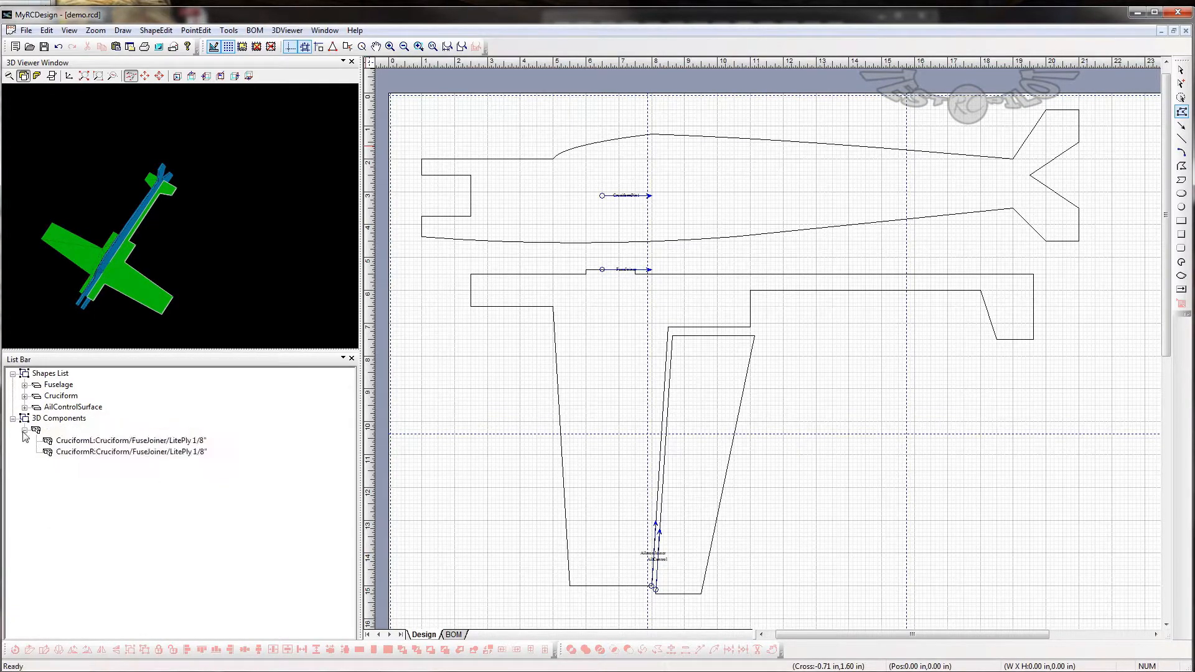
- Change the CruciformL component's flat stock to Depron 6mm
{"action": "double_click", "coordinate": [46, 442]}
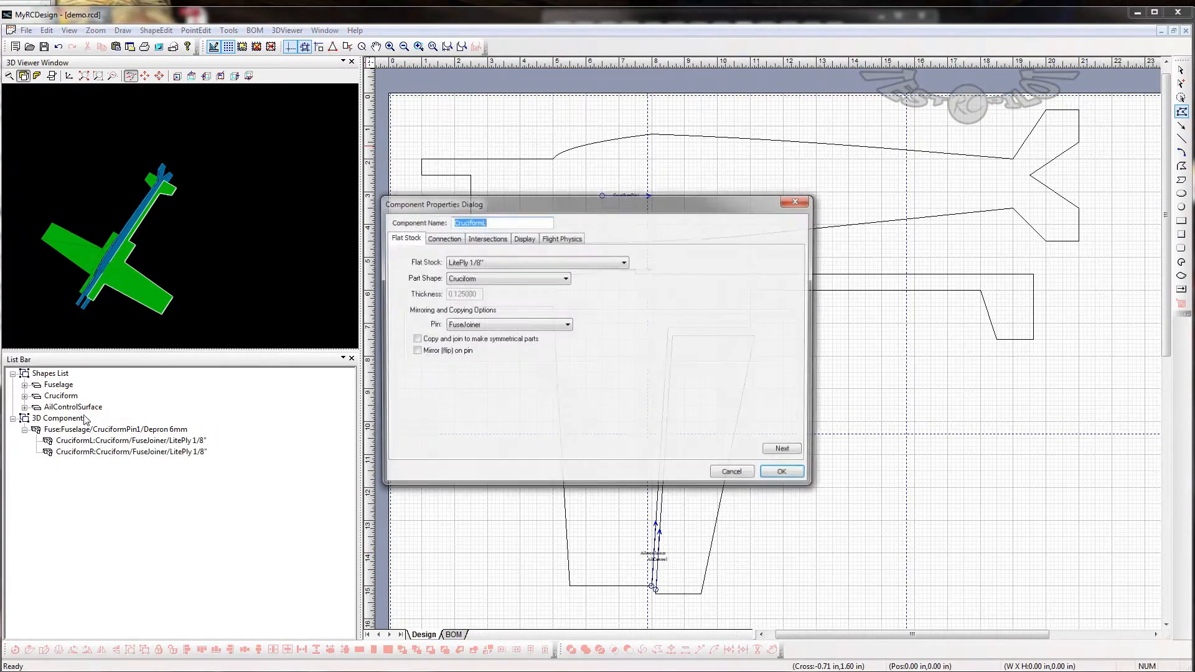
{"action": "left_click", "coordinate": [477, 262]}
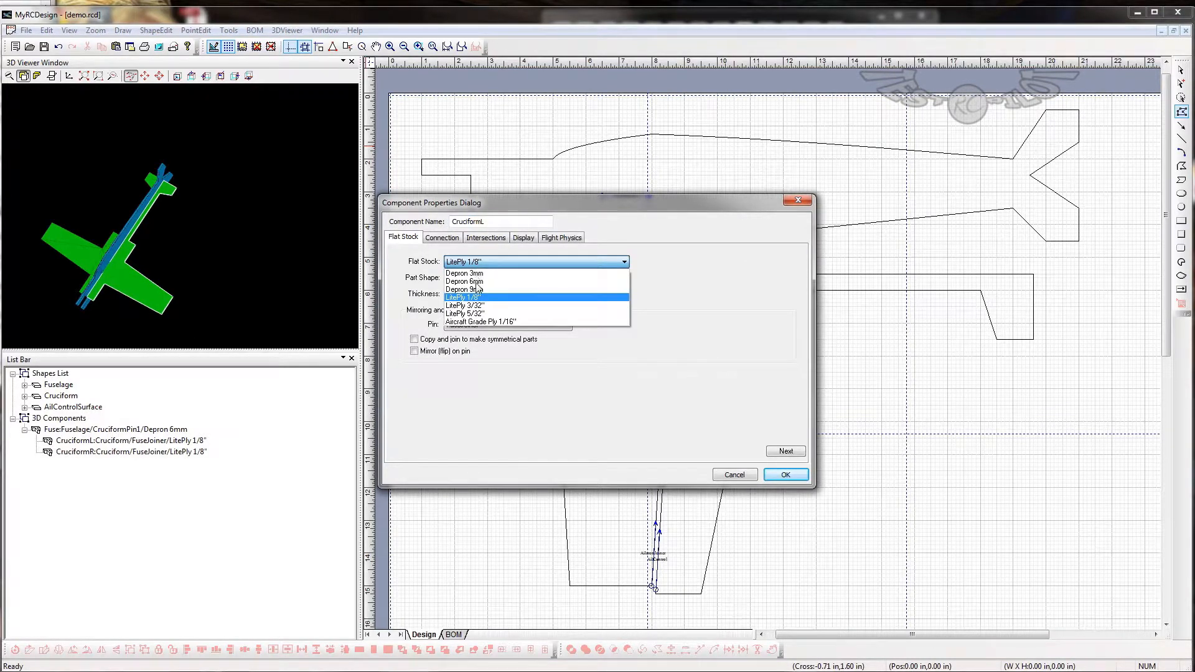
{"action": "left_click", "coordinate": [476, 282]}
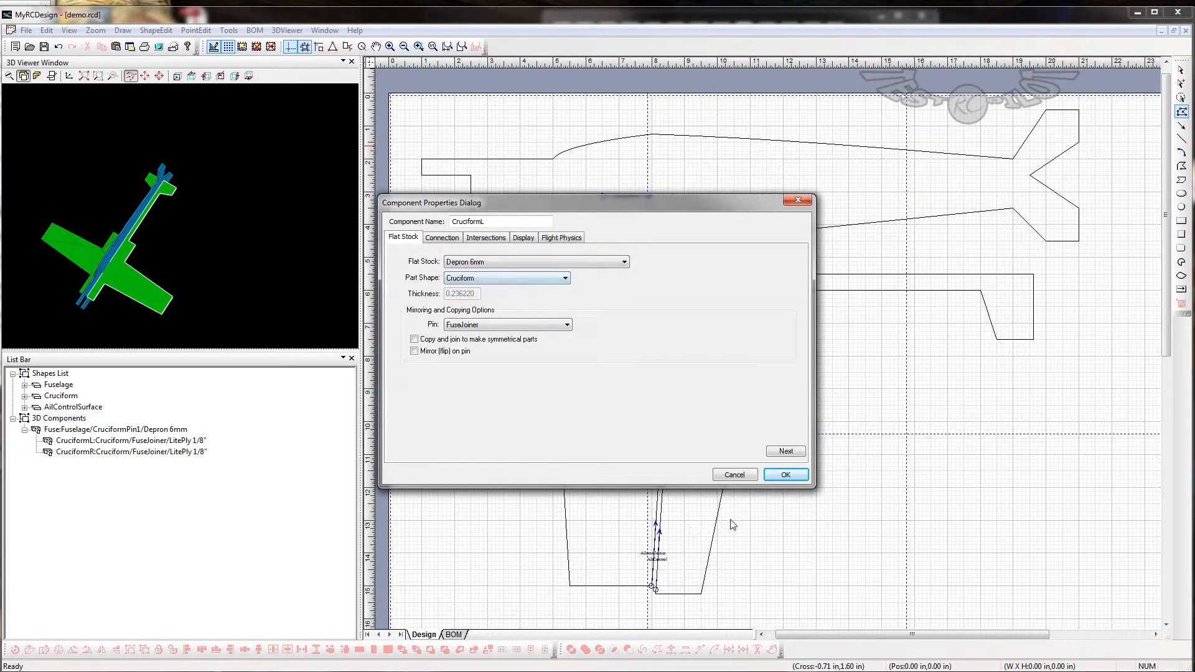
{"action": "left_click", "coordinate": [785, 475]}
- Change the CruciformR component's flat stock to Depron 6mm
{"action": "double_click", "coordinate": [88, 452]}
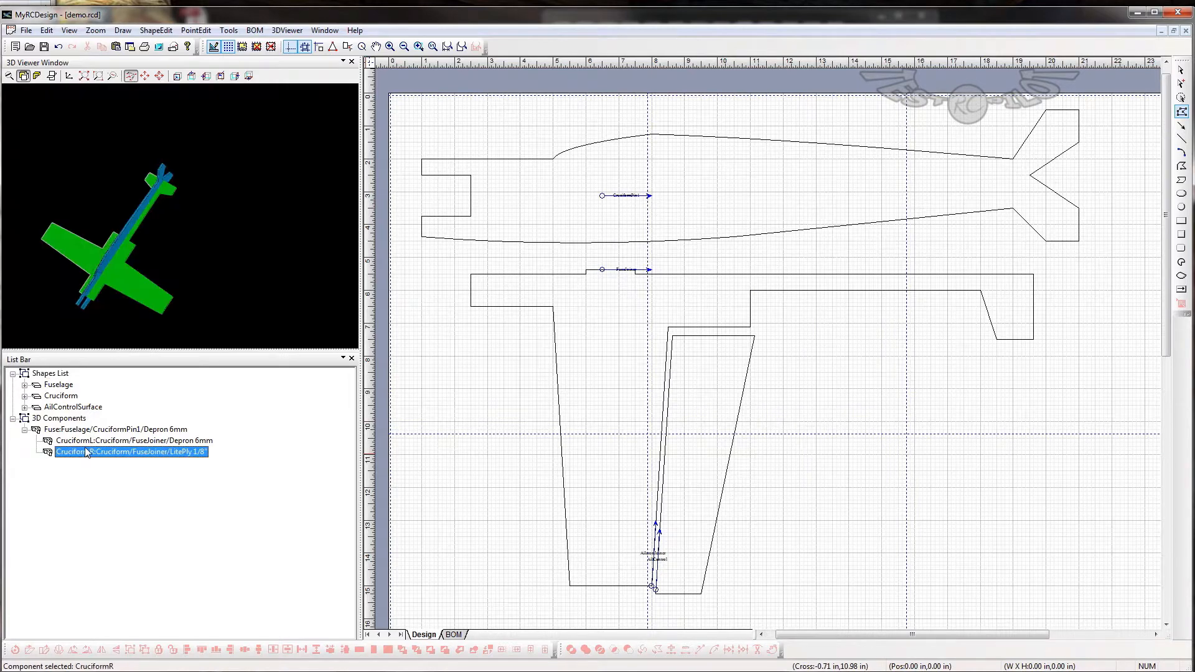
{"action": "left_click", "coordinate": [516, 260]}
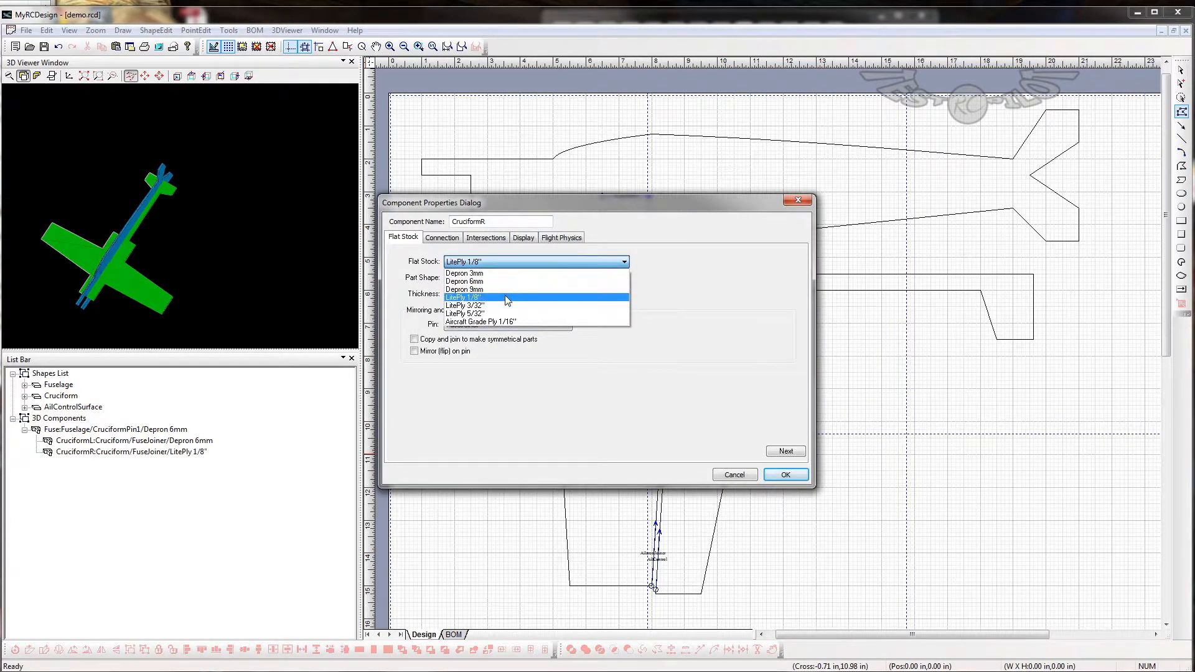
{"action": "left_click", "coordinate": [560, 282]}
{"action": "left_click", "coordinate": [786, 474]}
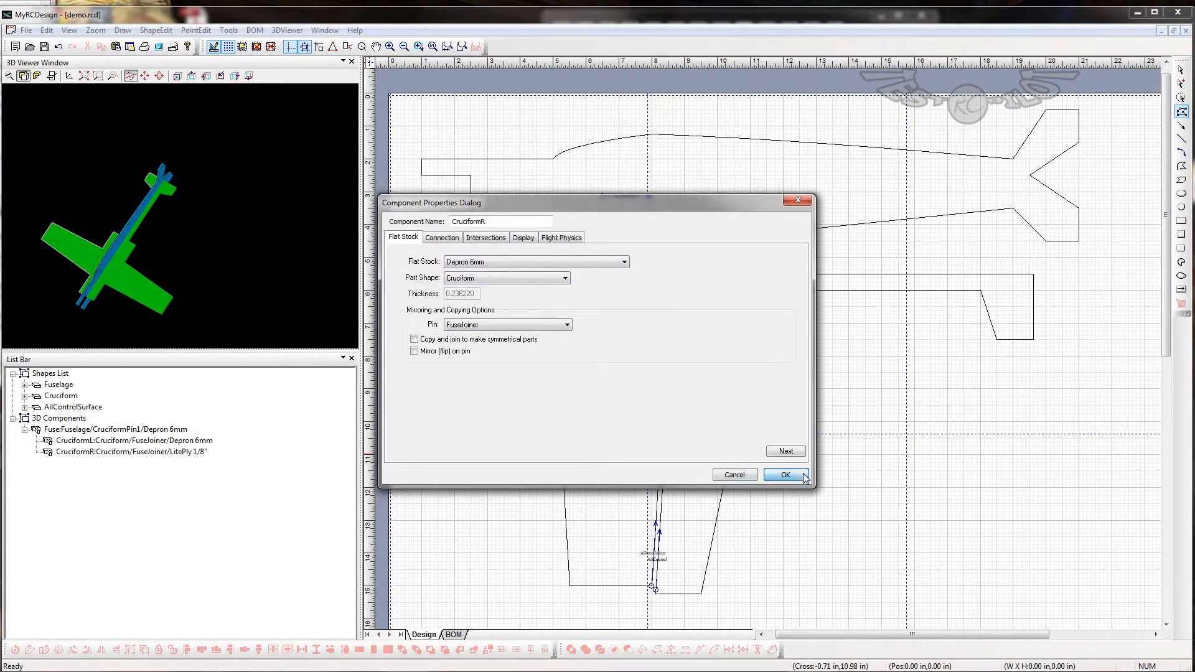
- Start a new flat stock component under CruciformL with Depron 6mm stock and the AilControlSurface part shape
{"action": "left_click", "coordinate": [65, 440]}
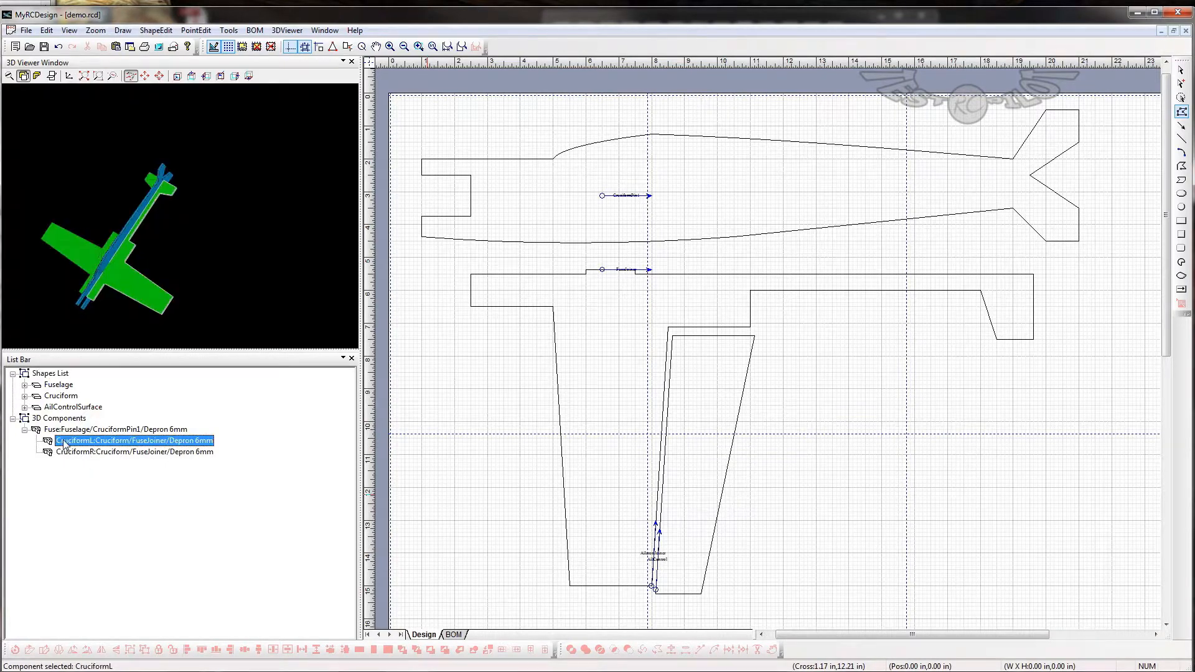
{"action": "right_click", "coordinate": [65, 441]}
{"action": "left_click", "coordinate": [150, 449]}
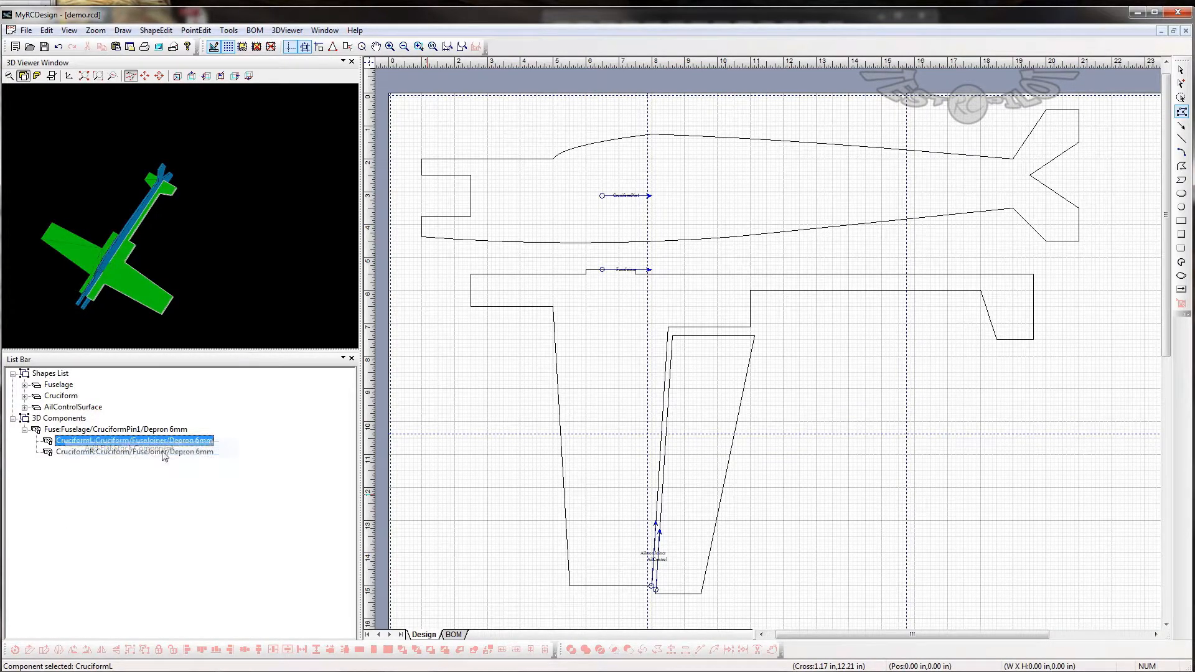
{"action": "left_click", "coordinate": [476, 265]}
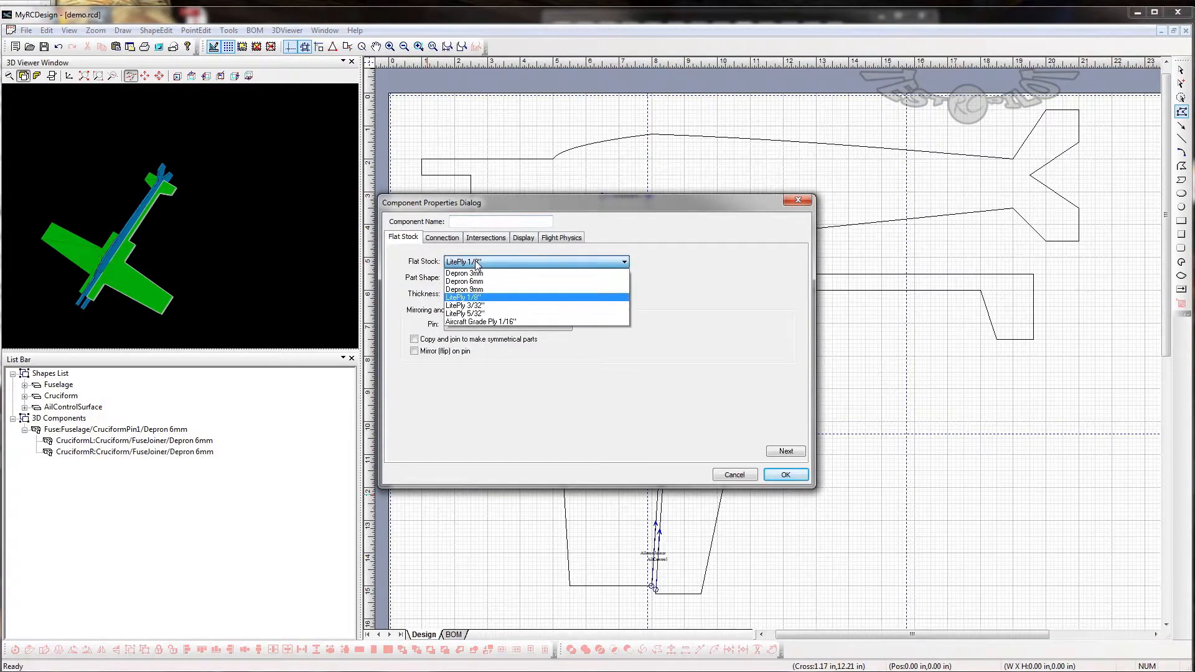
{"action": "left_click", "coordinate": [481, 285]}
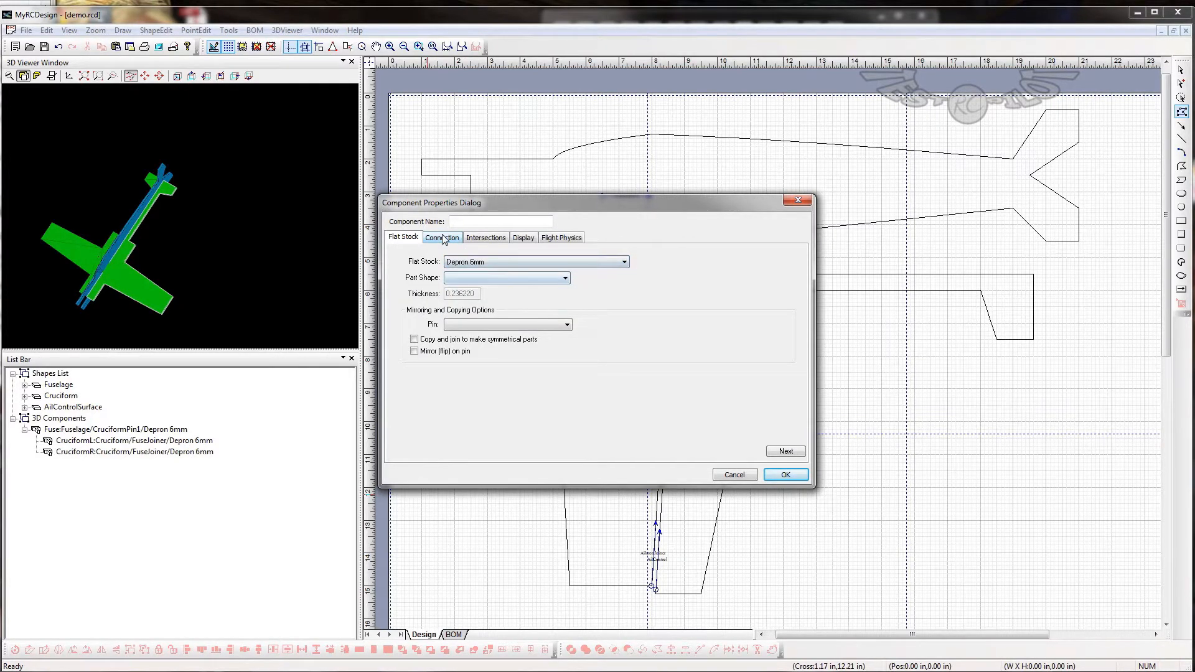
{"action": "left_click", "coordinate": [442, 237]}
{"action": "left_click", "coordinate": [499, 265]}
{"action": "left_click", "coordinate": [412, 237]}
{"action": "left_click", "coordinate": [412, 237]}
{"action": "left_click", "coordinate": [511, 277]}
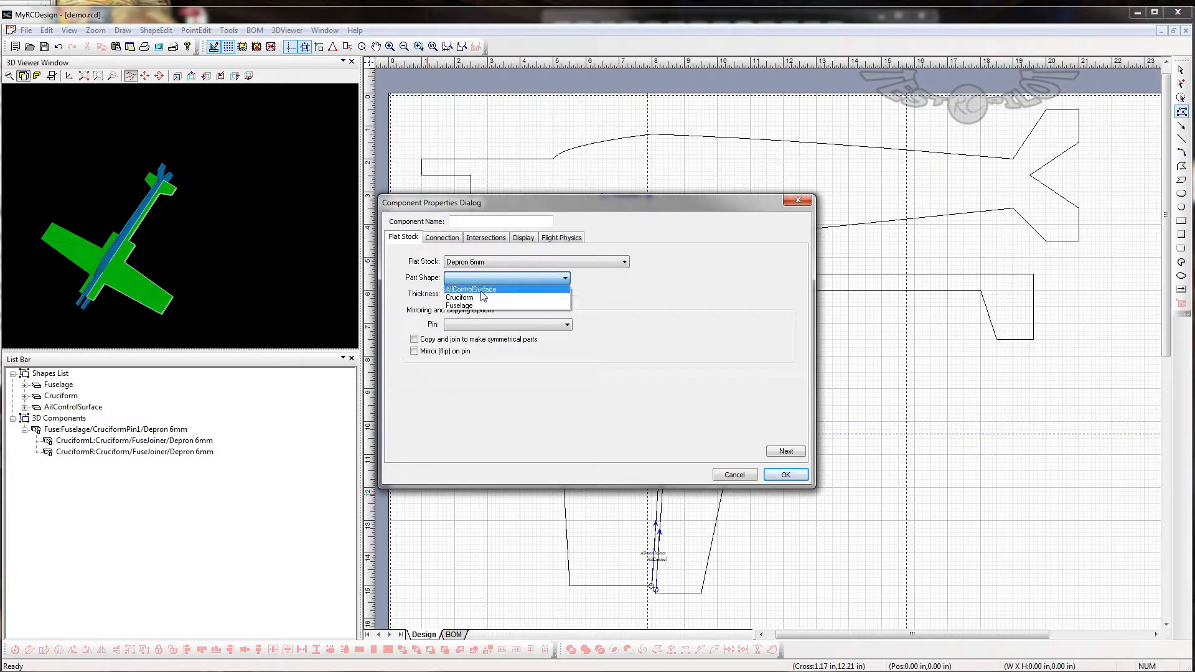
{"action": "left_click", "coordinate": [483, 290]}
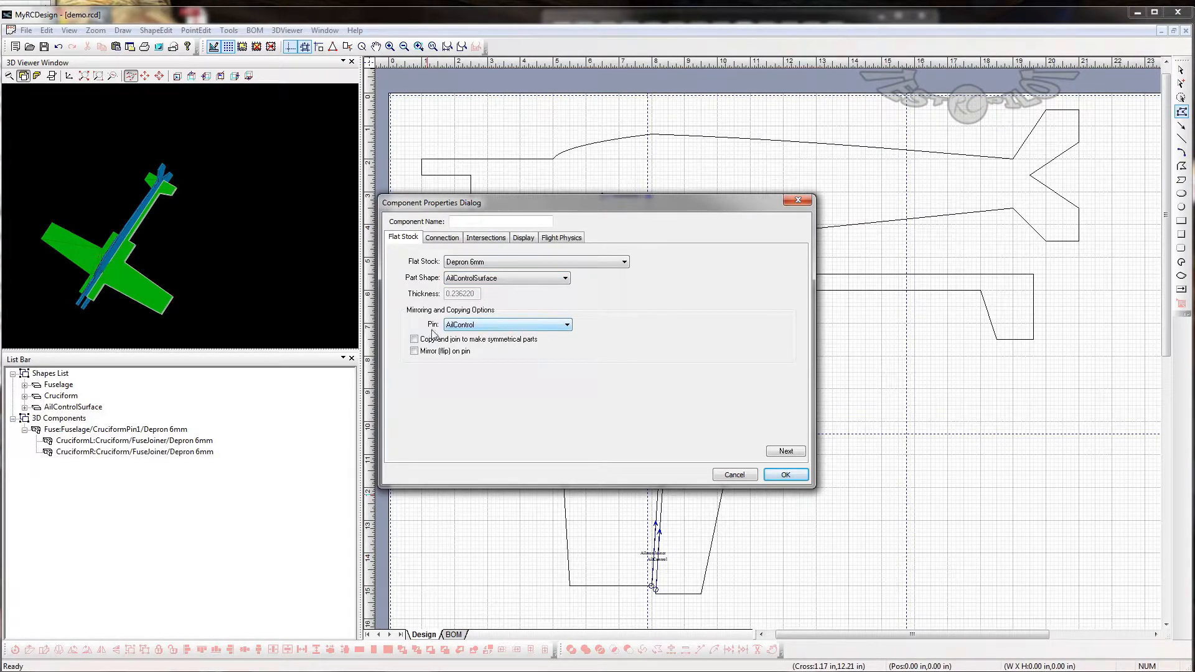
- Hinge the new component to CruciformL's AileronJoiner pin with 45 deflection up and down, and create it as AilL
{"action": "left_click", "coordinate": [441, 239]}
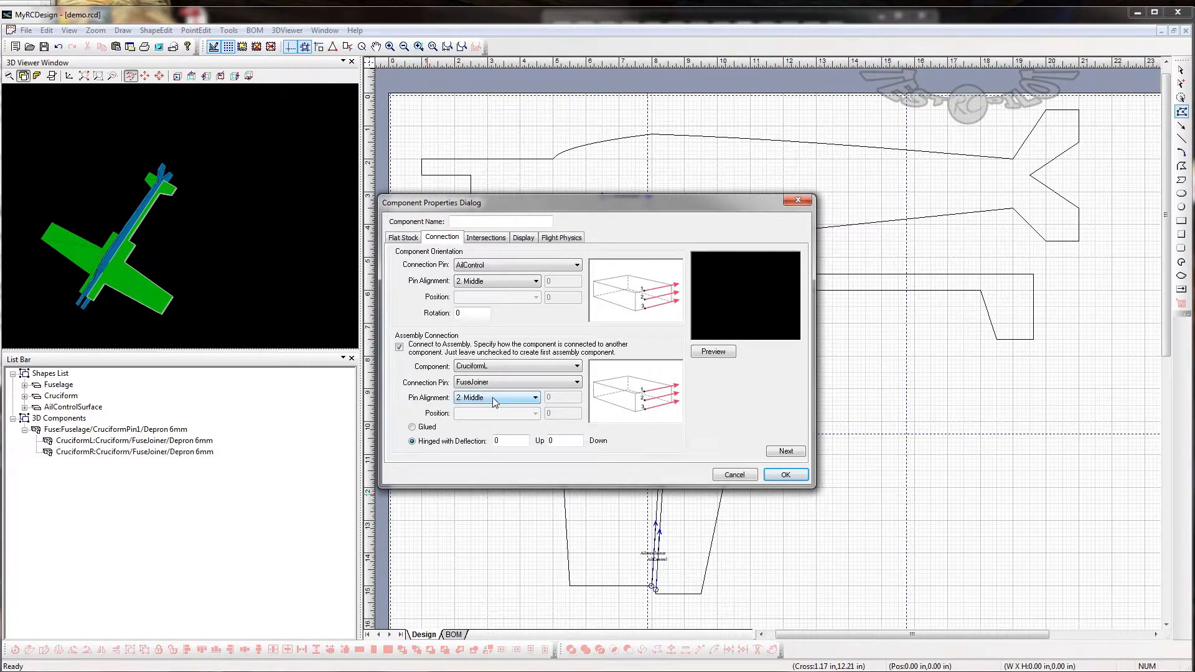
{"action": "left_click", "coordinate": [498, 369]}
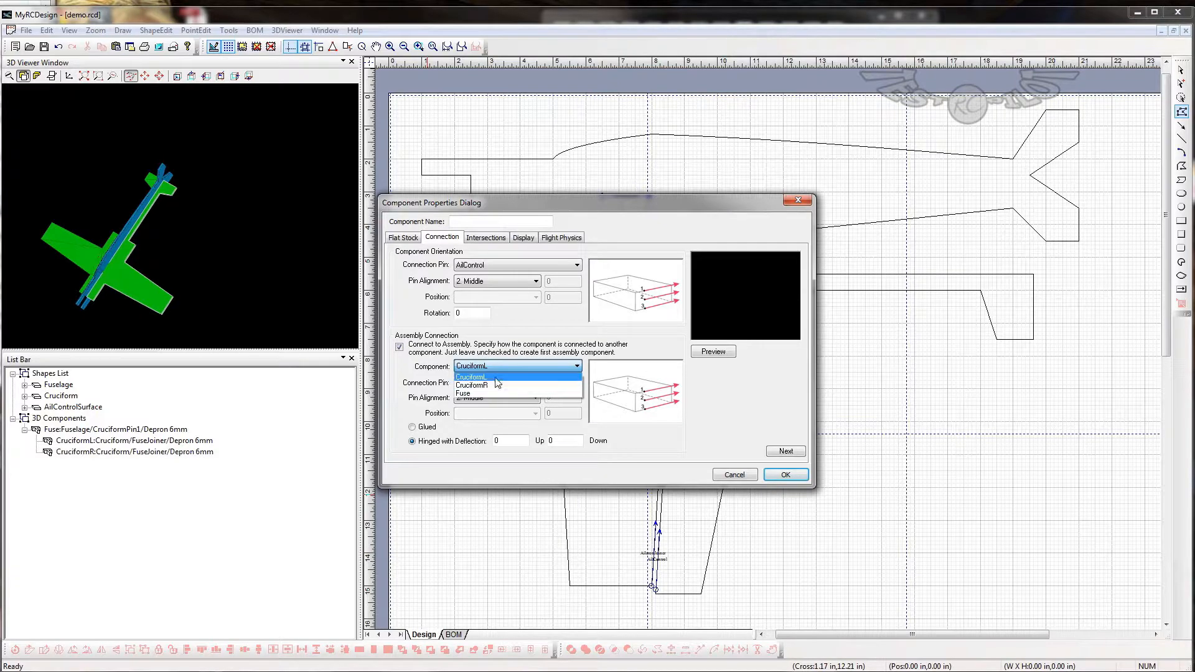
{"action": "left_click", "coordinate": [496, 377]}
{"action": "left_click", "coordinate": [496, 383]}
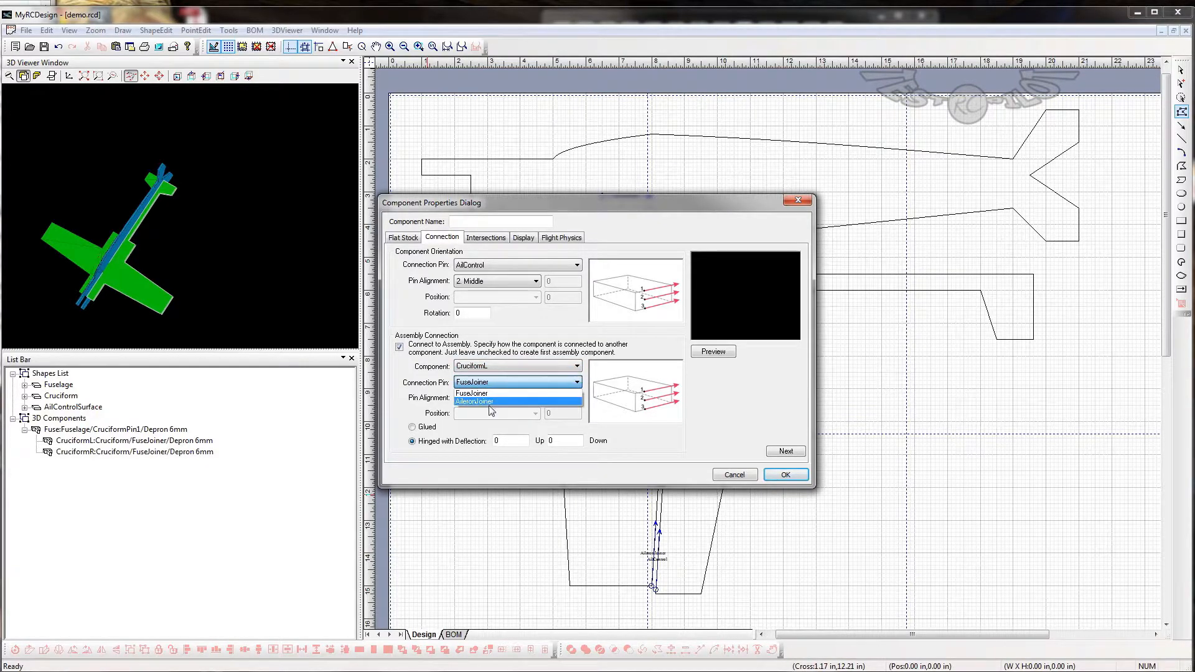
{"action": "left_click", "coordinate": [490, 402]}
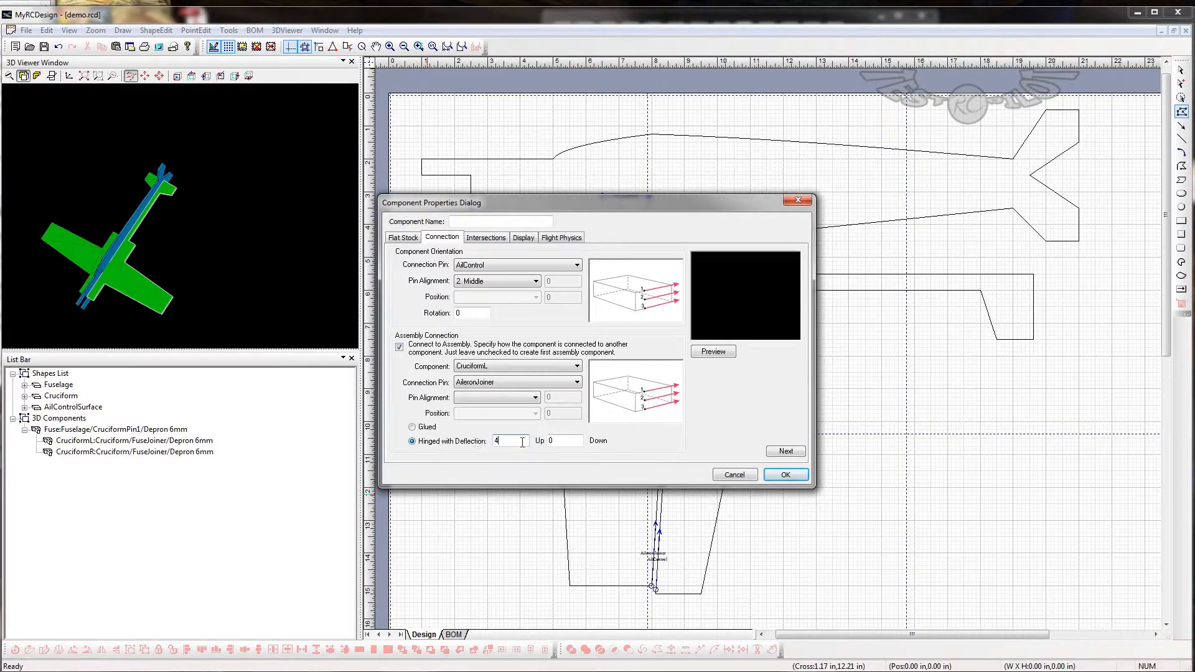
{"action": "type", "text": "45"}
{"action": "left_click", "coordinate": [784, 475]}
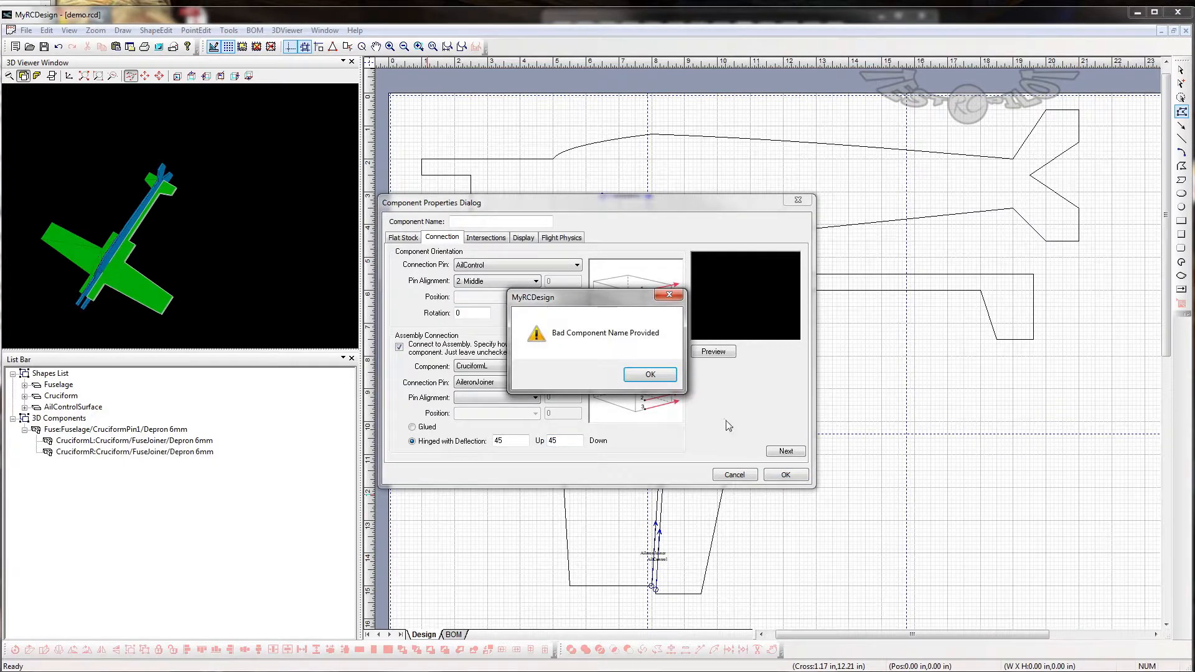
{"action": "left_click", "coordinate": [650, 375]}
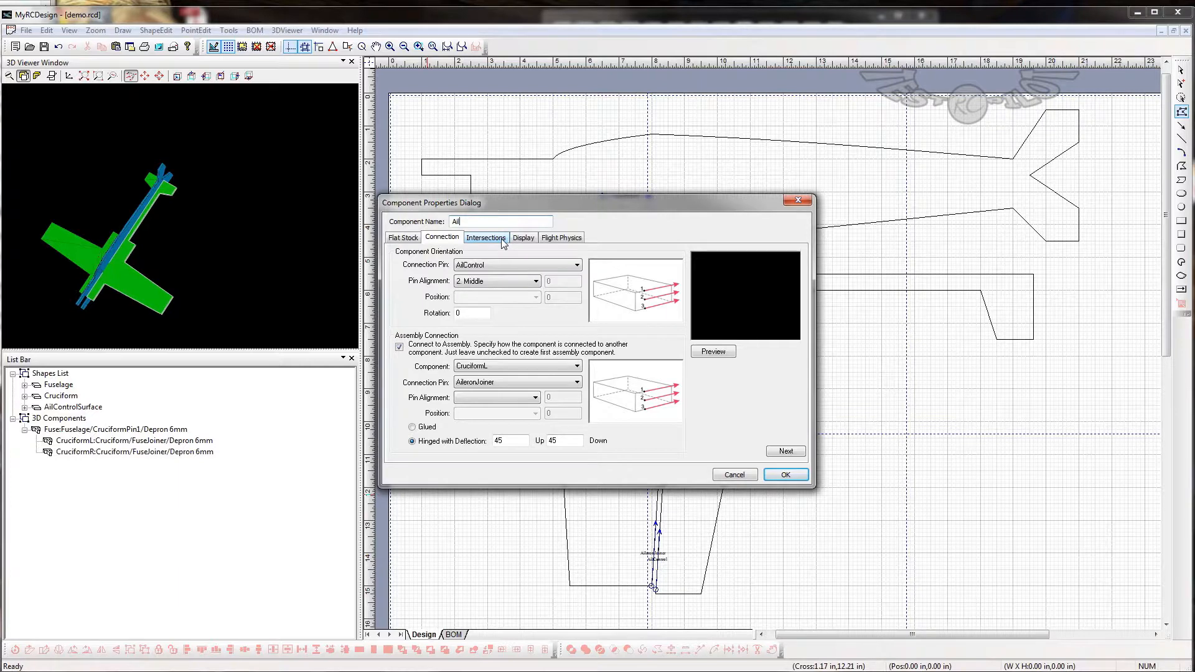
{"action": "key", "text": "Return"}
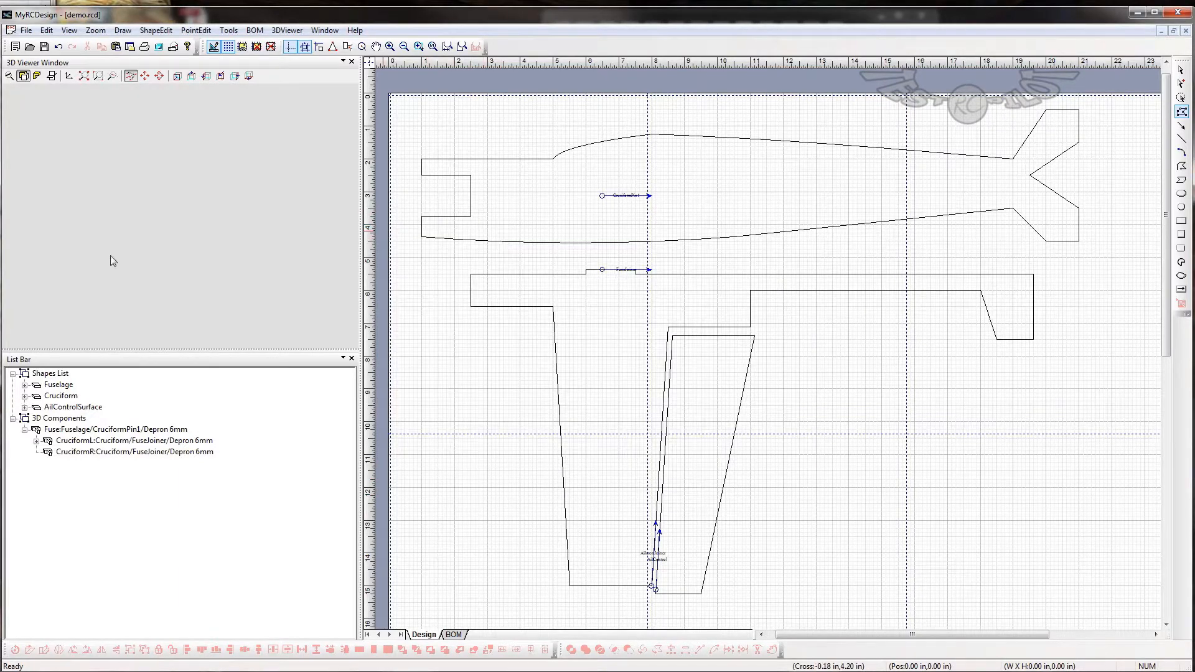
{"action": "left_click_drag", "start_coordinate": [110, 273], "coordinate": [163, 144]}
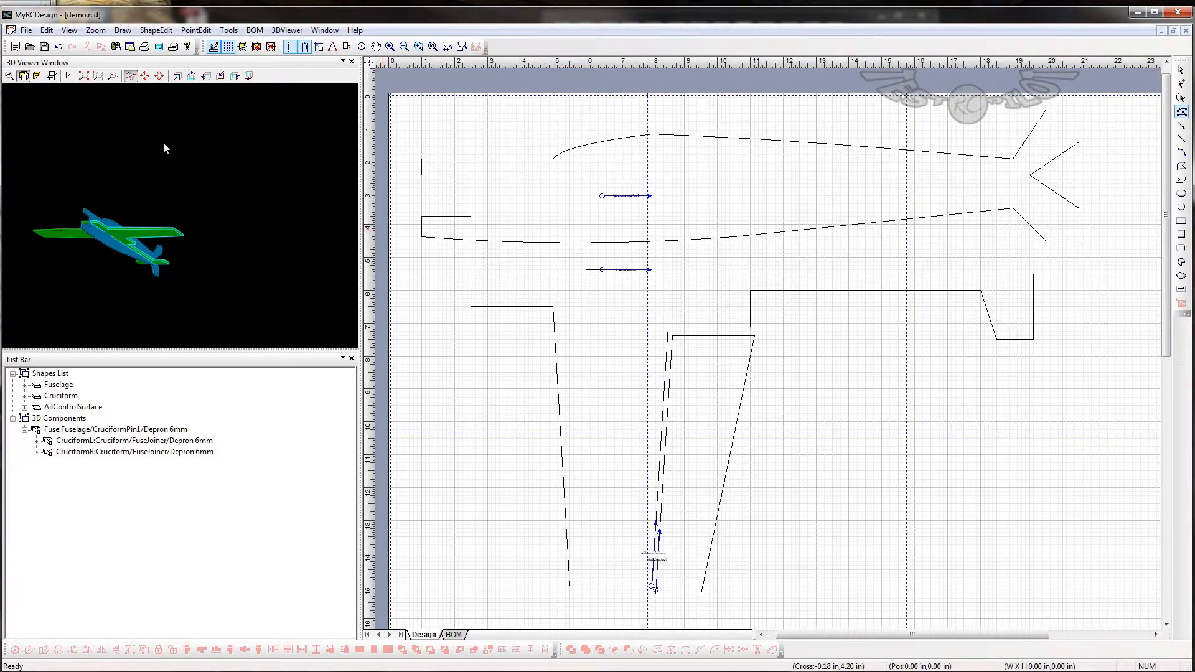
- Set the AilL component's rotation to 90 and inspect the aileron in 3D
{"action": "left_click", "coordinate": [48, 441]}
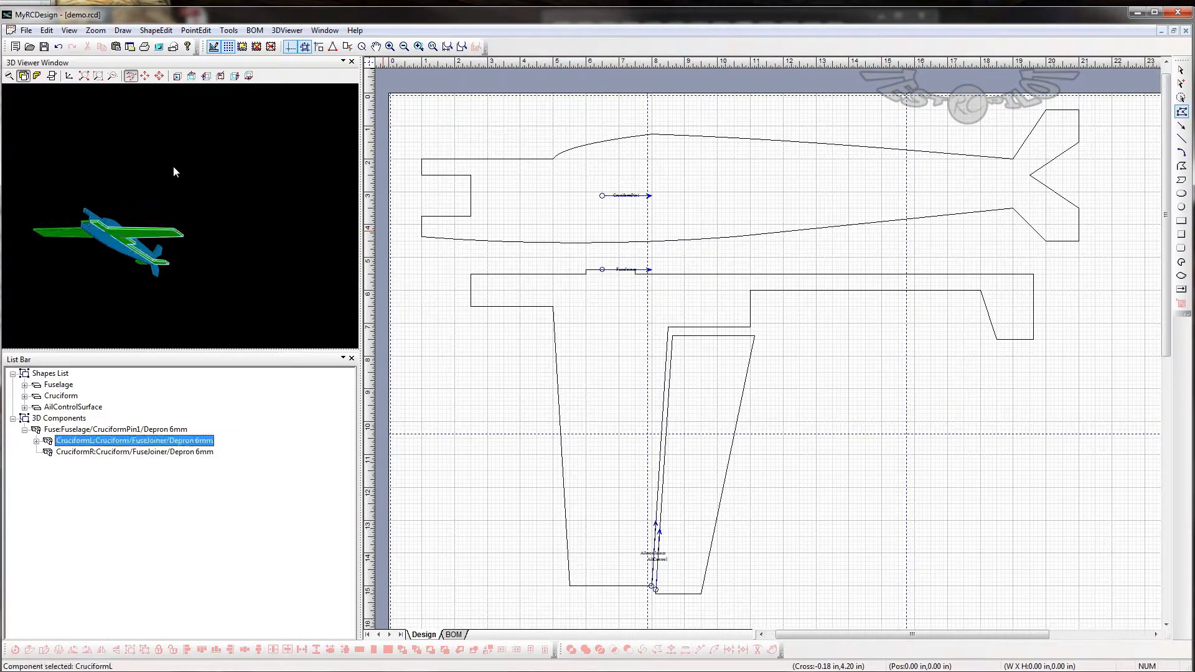
{"action": "left_click", "coordinate": [38, 442]}
{"action": "left_click", "coordinate": [69, 453]}
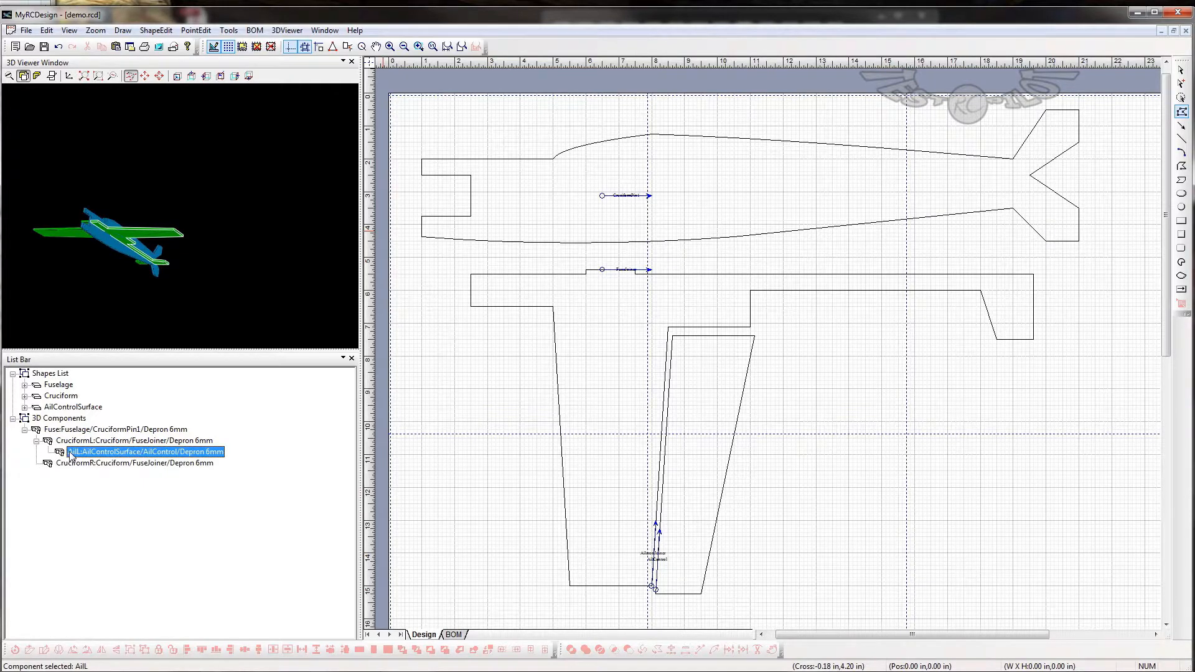
{"action": "double_click", "coordinate": [62, 453]}
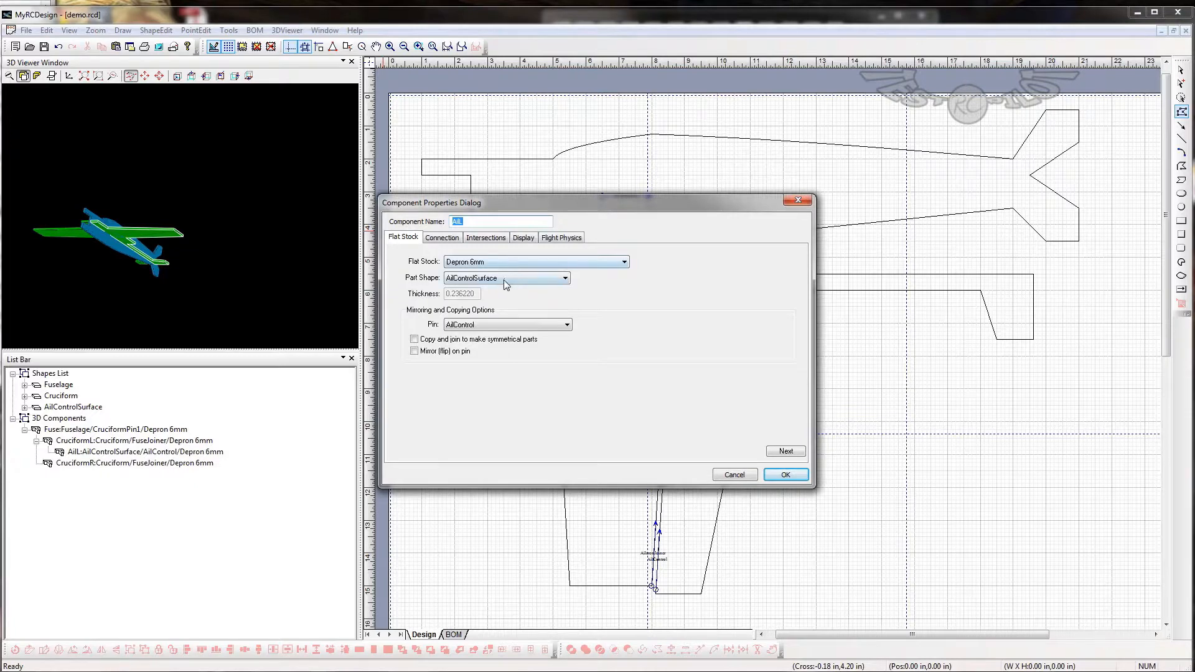
{"action": "left_click", "coordinate": [443, 240]}
{"action": "left_click", "coordinate": [469, 315]}
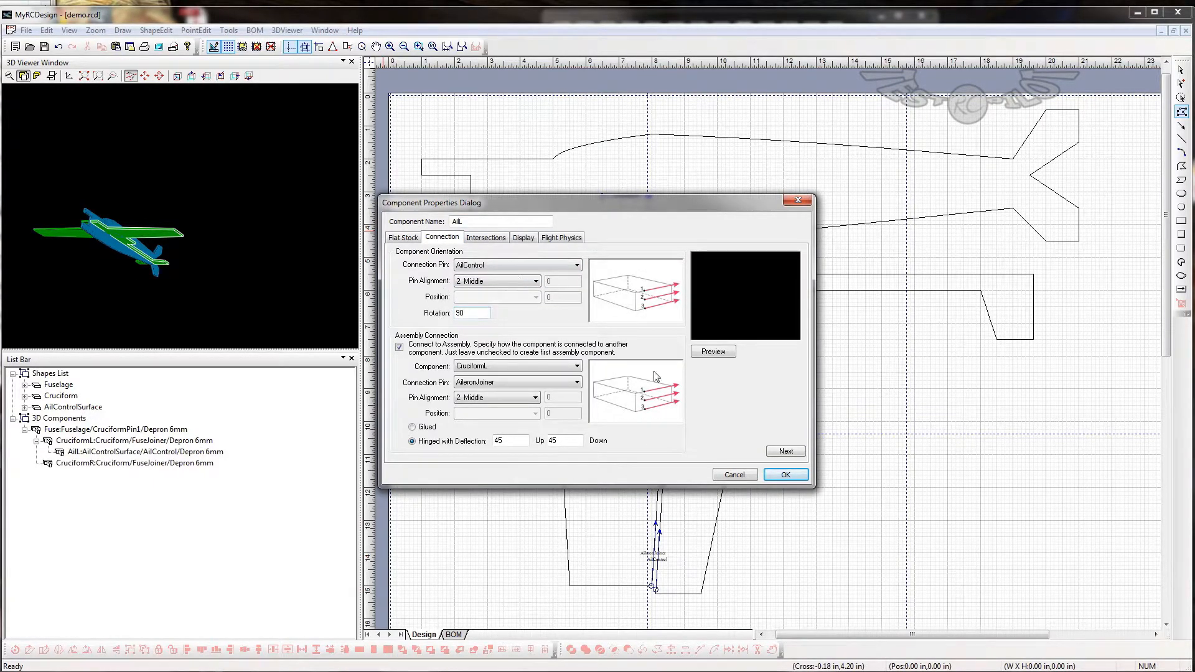
{"action": "left_click", "coordinate": [786, 475]}
{"action": "left_click_drag", "start_coordinate": [114, 213], "coordinate": [42, 277]}
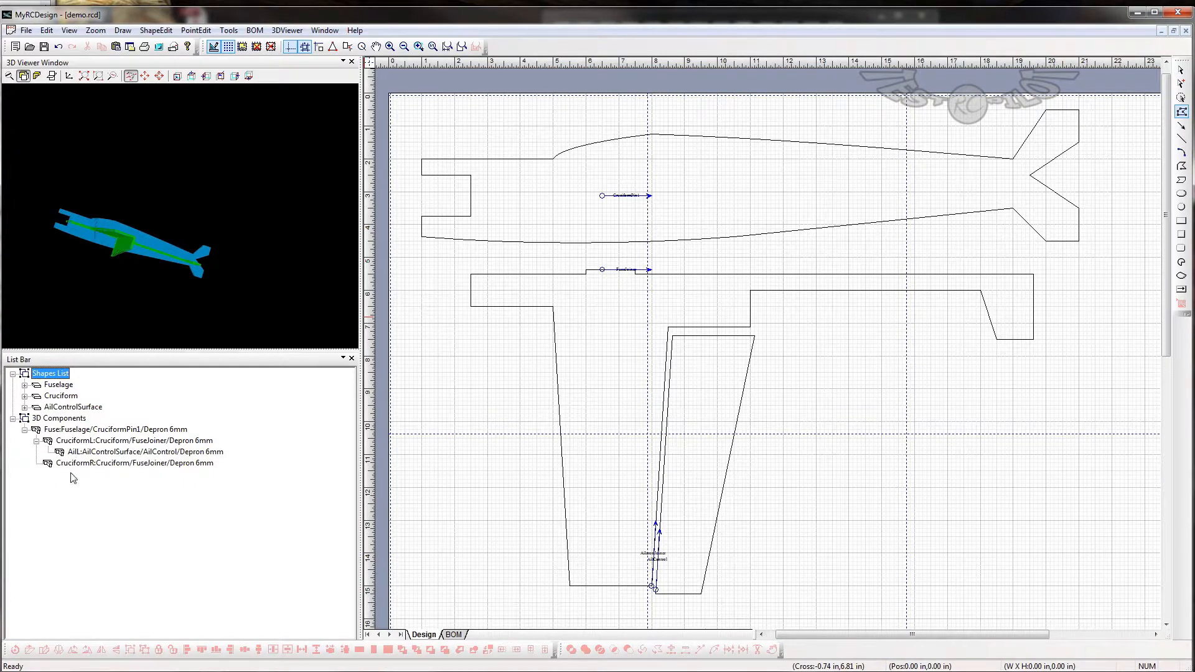
- Try another rotation value for the AilL component and check its position in 3D
{"action": "double_click", "coordinate": [61, 453]}
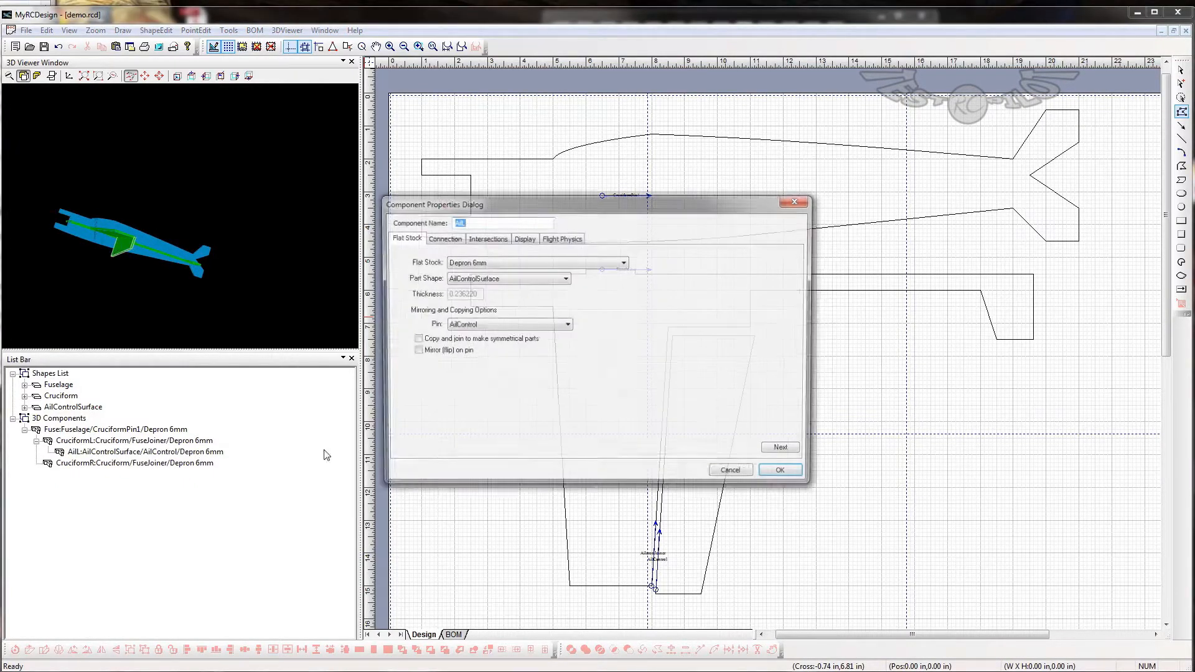
{"action": "left_click", "coordinate": [447, 238]}
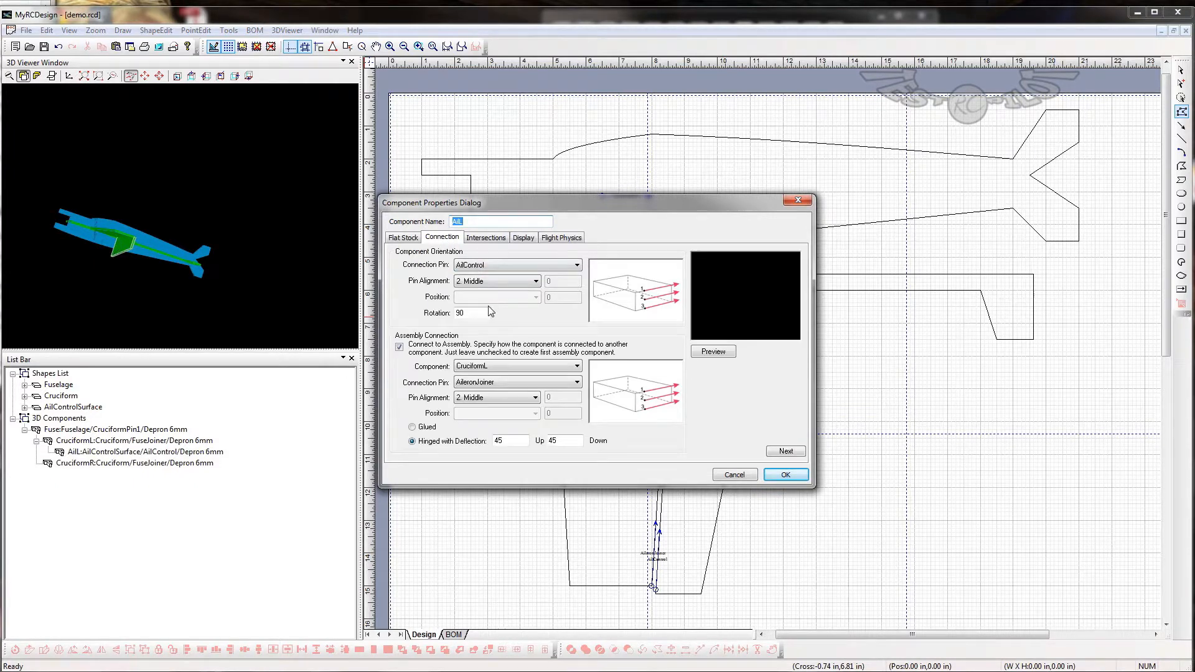
{"action": "double_click", "coordinate": [469, 314]}
{"action": "left_click", "coordinate": [784, 476]}
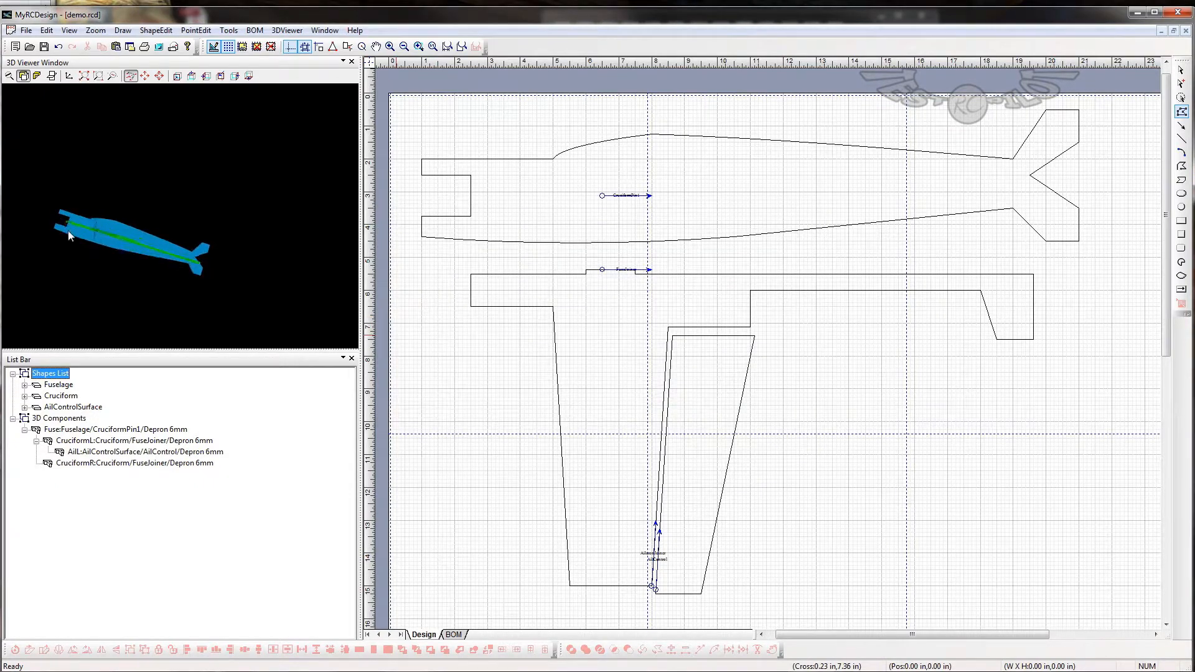
{"action": "left_click_drag", "start_coordinate": [69, 230], "coordinate": [109, 316]}
- Set the AilL component's rotation to 0 and inspect the aileron on the wing in 3D
{"action": "double_click", "coordinate": [84, 452]}
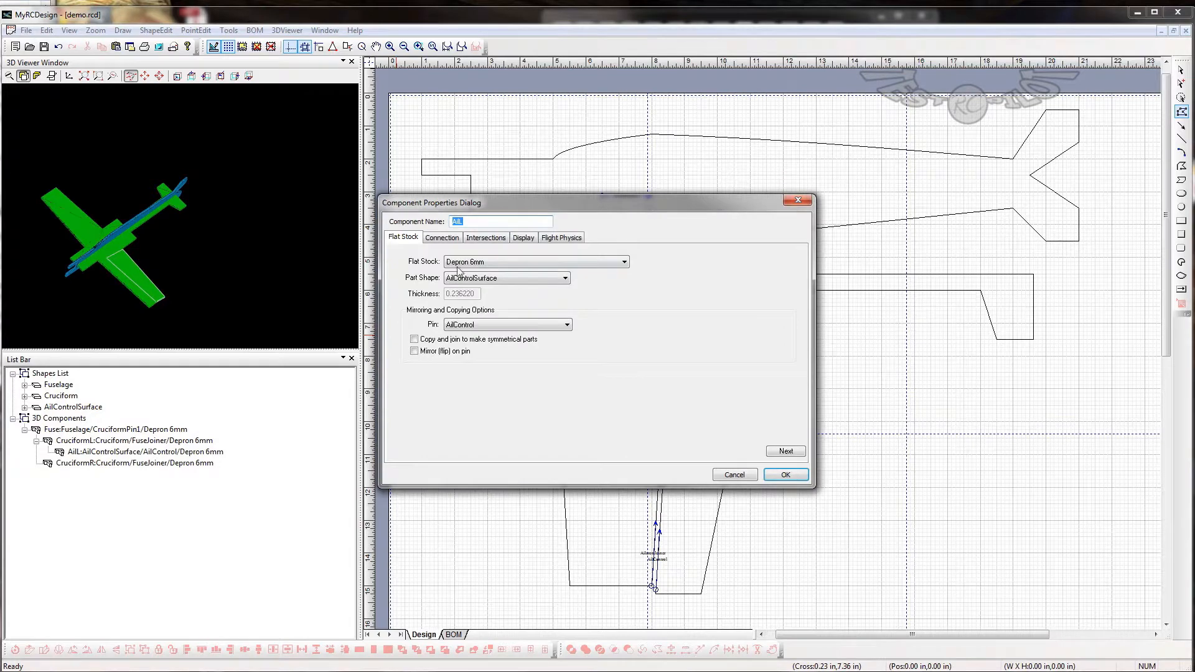
{"action": "left_click", "coordinate": [442, 239]}
{"action": "double_click", "coordinate": [475, 312]}
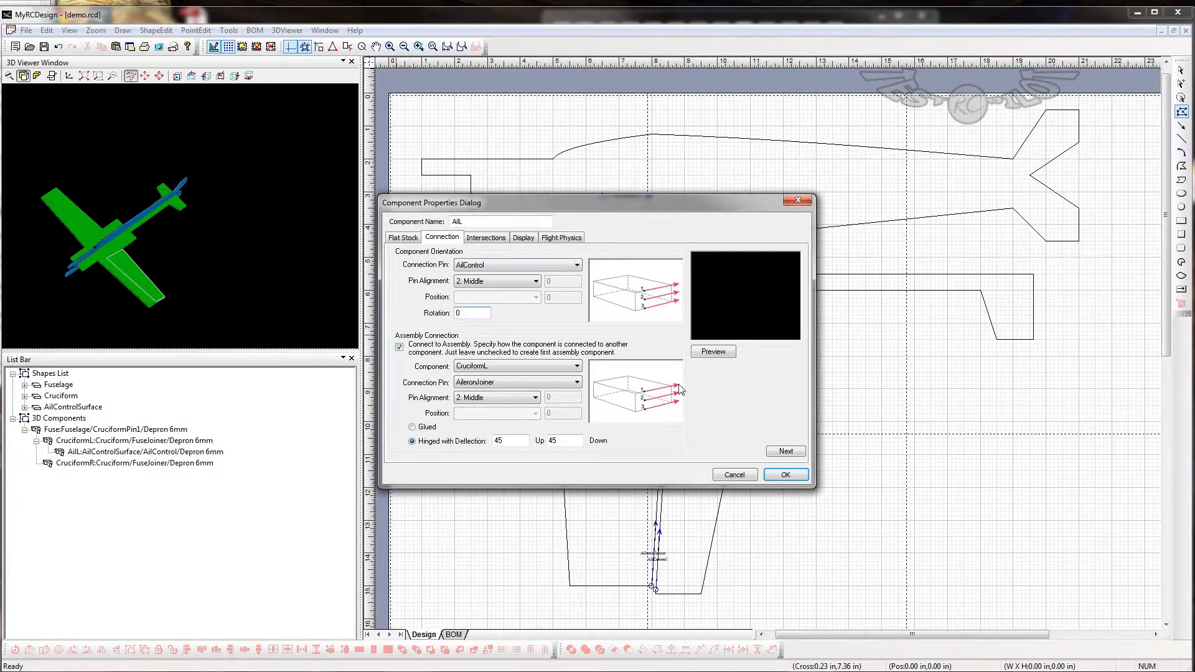
{"action": "left_click", "coordinate": [769, 475]}
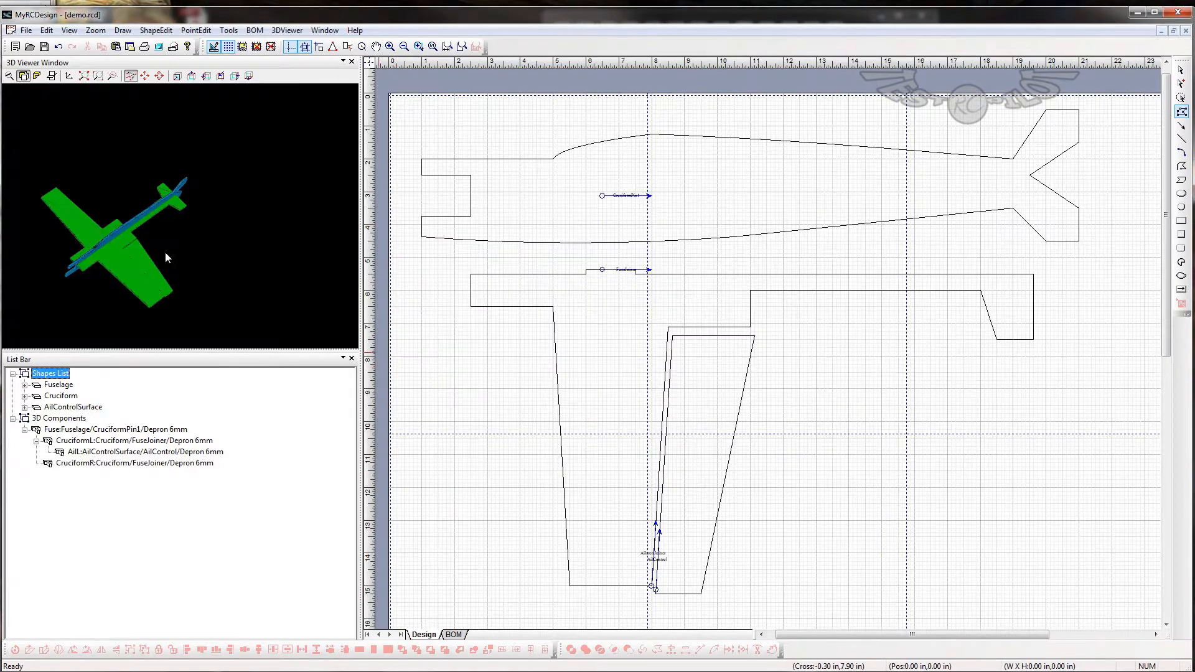
{"action": "left_click_drag", "start_coordinate": [165, 229], "coordinate": [127, 371]}
{"action": "left_click_drag", "start_coordinate": [154, 278], "coordinate": [267, 305]}
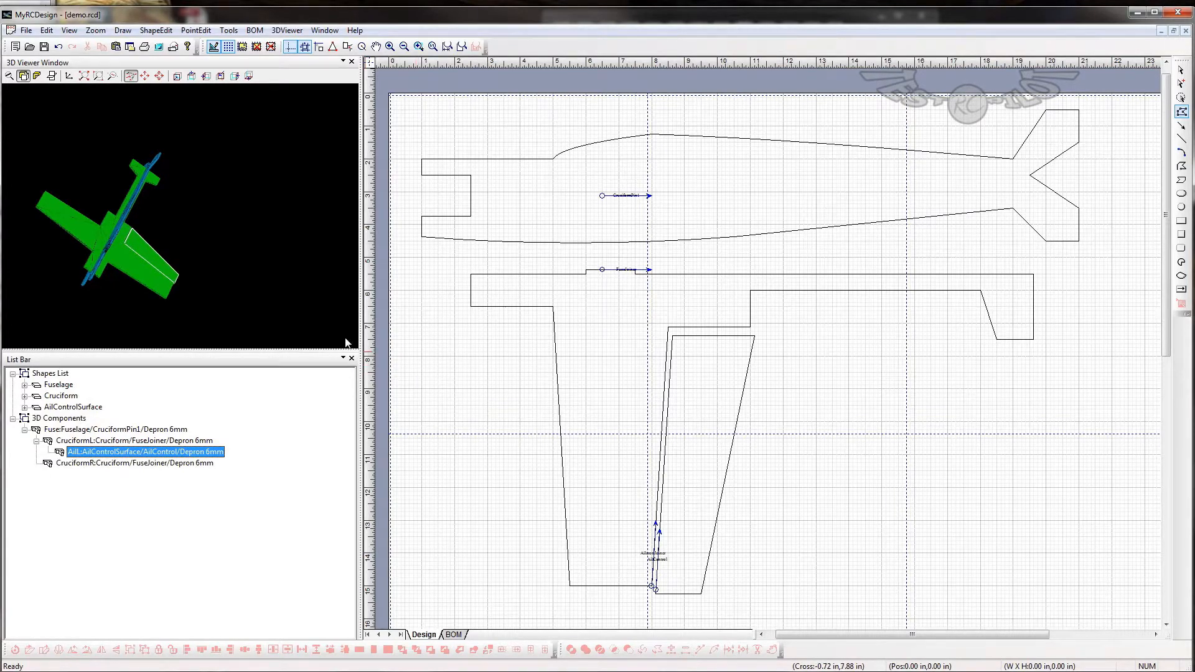
- Check the aileron assembly from other angles in 3D and open the recent design testpilotextreem2.rcd
{"action": "left_click_drag", "start_coordinate": [180, 226], "coordinate": [100, 134]}
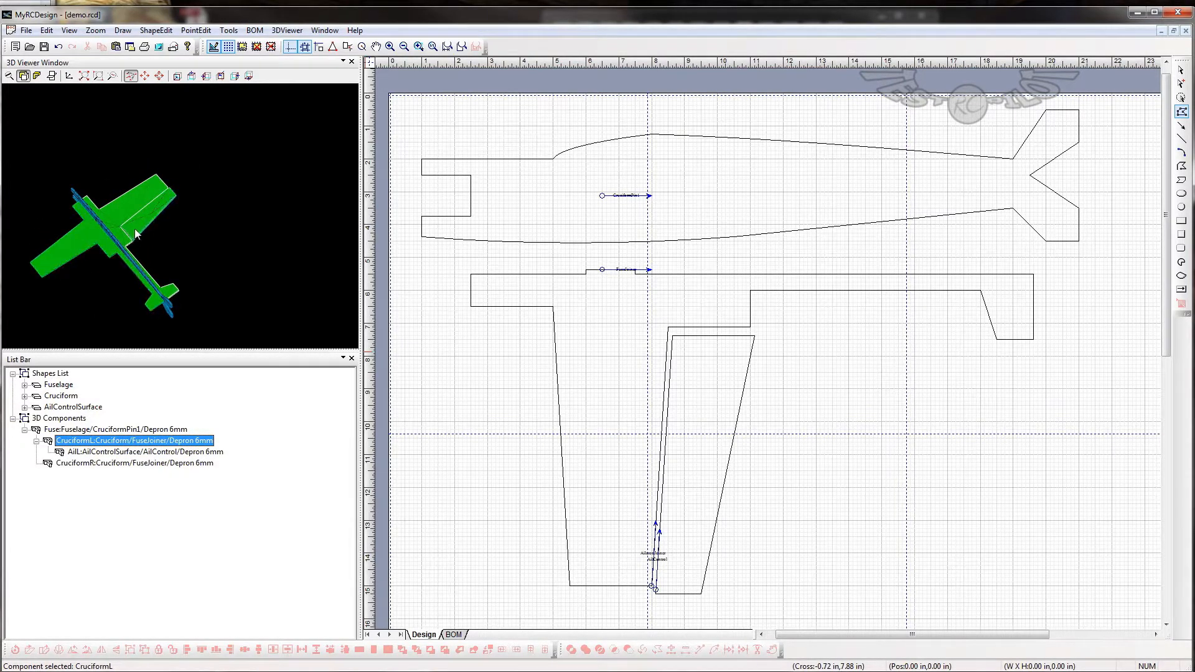
{"action": "left_click_drag", "start_coordinate": [109, 199], "coordinate": [69, 95]}
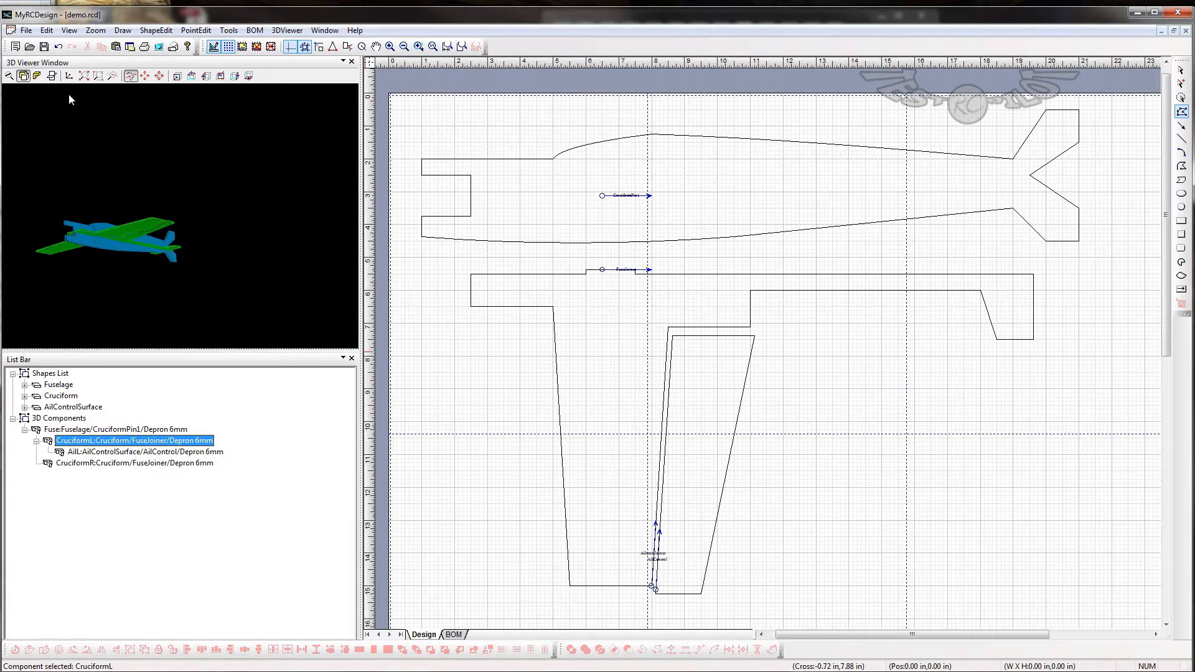
{"action": "left_click", "coordinate": [26, 30]}
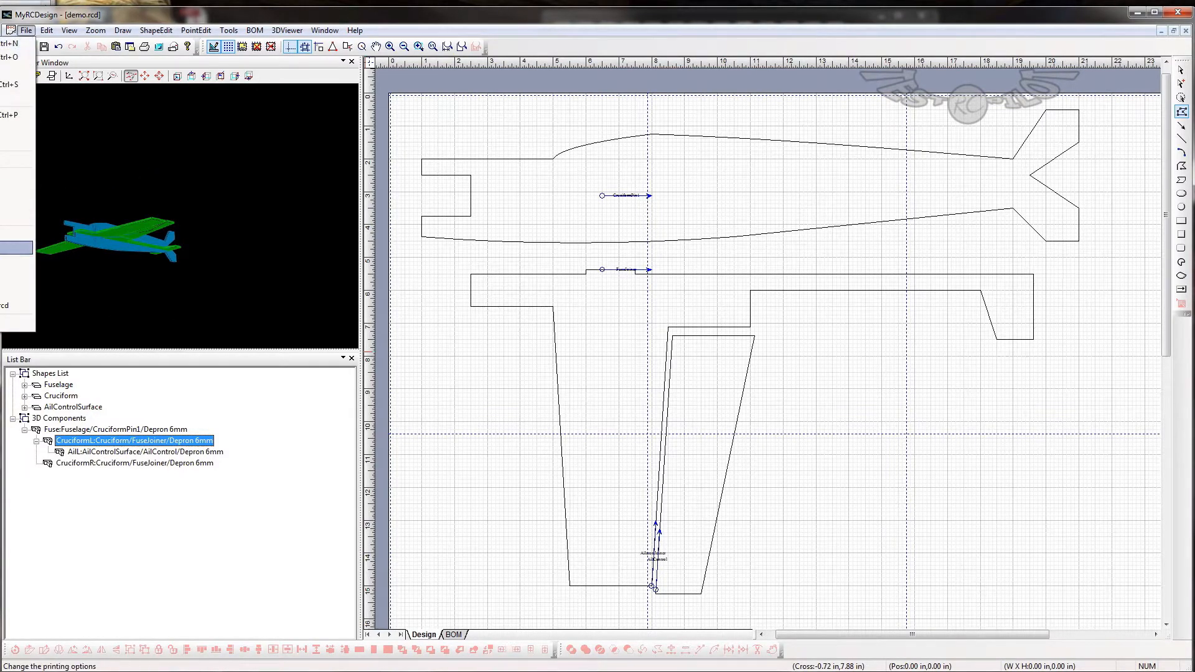
{"action": "left_click", "coordinate": [17, 278]}
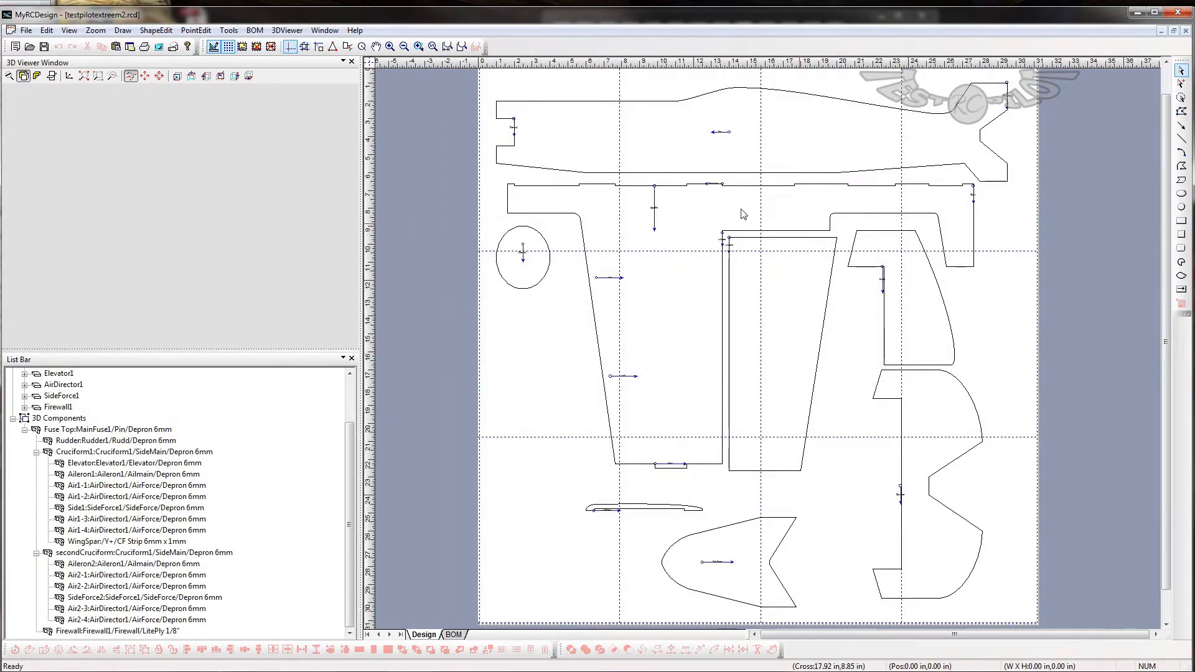
- Examine the finished airplane in 3D and enlarge the 3D viewer in both width and height
{"action": "left_click_drag", "start_coordinate": [181, 247], "coordinate": [187, 205]}
{"action": "left_click_drag", "start_coordinate": [134, 248], "coordinate": [95, 224]}
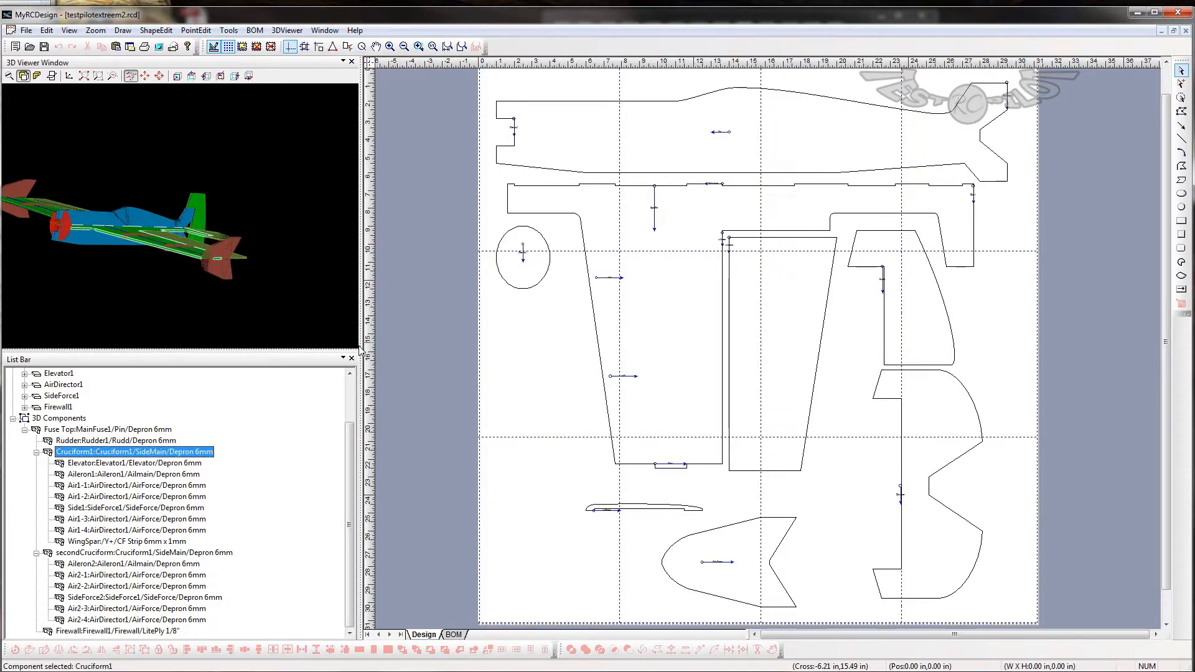
{"action": "left_click_drag", "start_coordinate": [362, 333], "coordinate": [473, 339]}
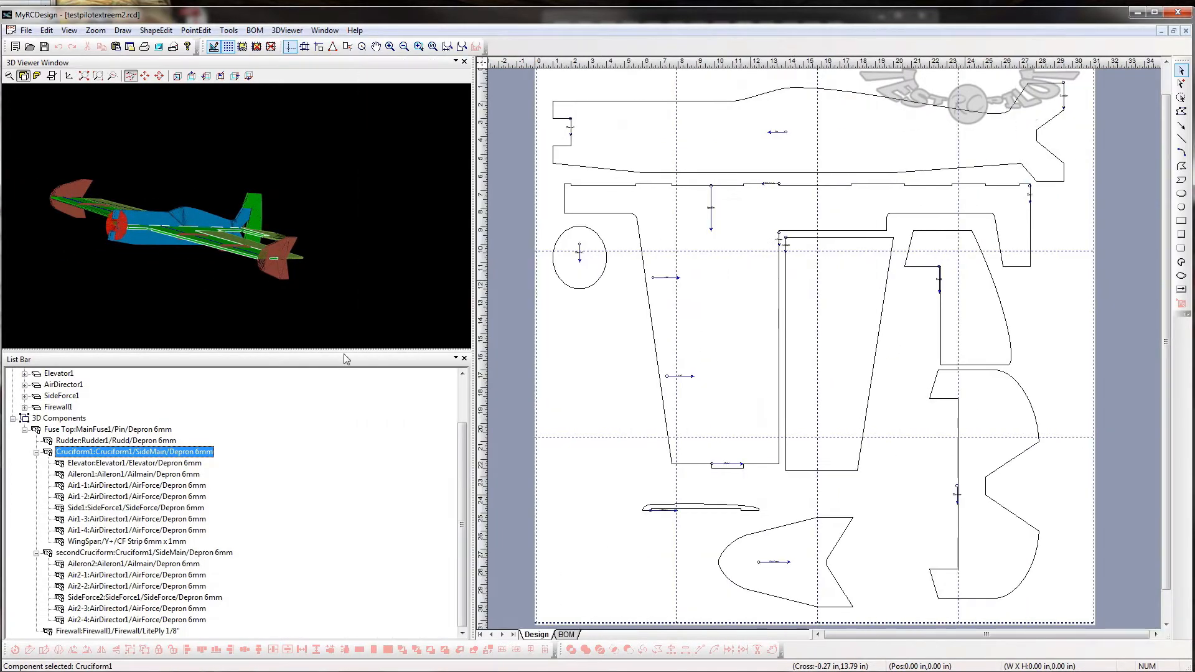
{"action": "left_click_drag", "start_coordinate": [341, 350], "coordinate": [321, 462]}
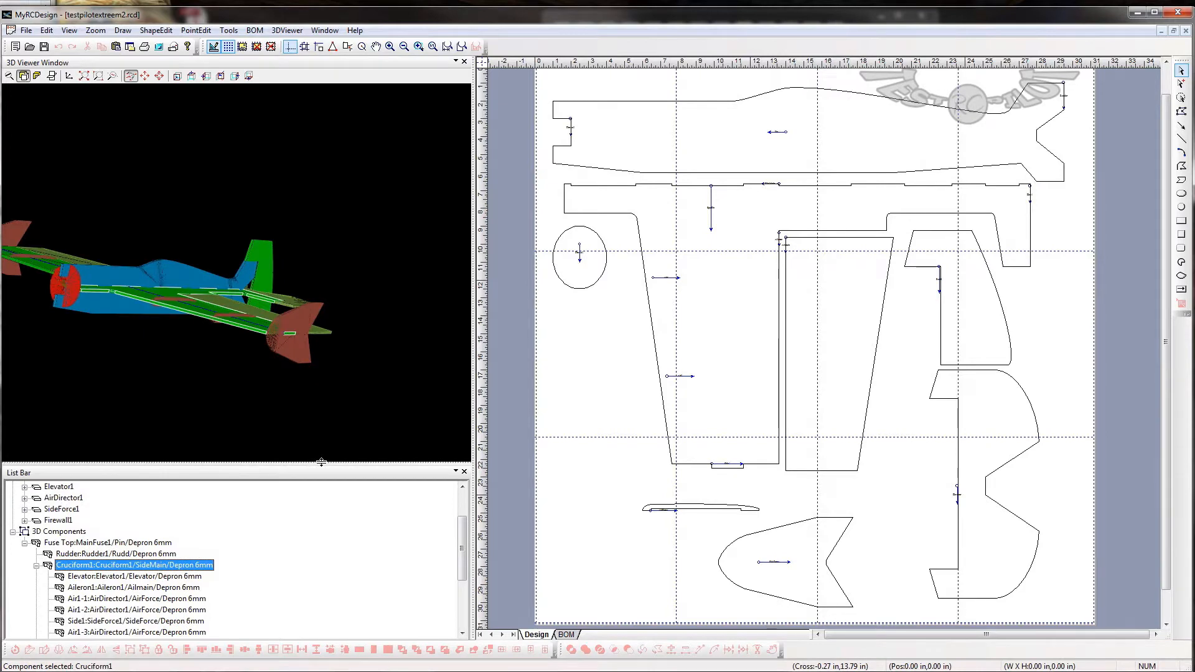
- Examine the airplane's wings, air directors and side force plates in 3D, ending with a view from above
{"action": "left_click_drag", "start_coordinate": [194, 393], "coordinate": [273, 328]}
{"action": "left_click", "coordinate": [273, 328]}
{"action": "left_click_drag", "start_coordinate": [190, 367], "coordinate": [292, 292]}
{"action": "left_click", "coordinate": [757, 150]}
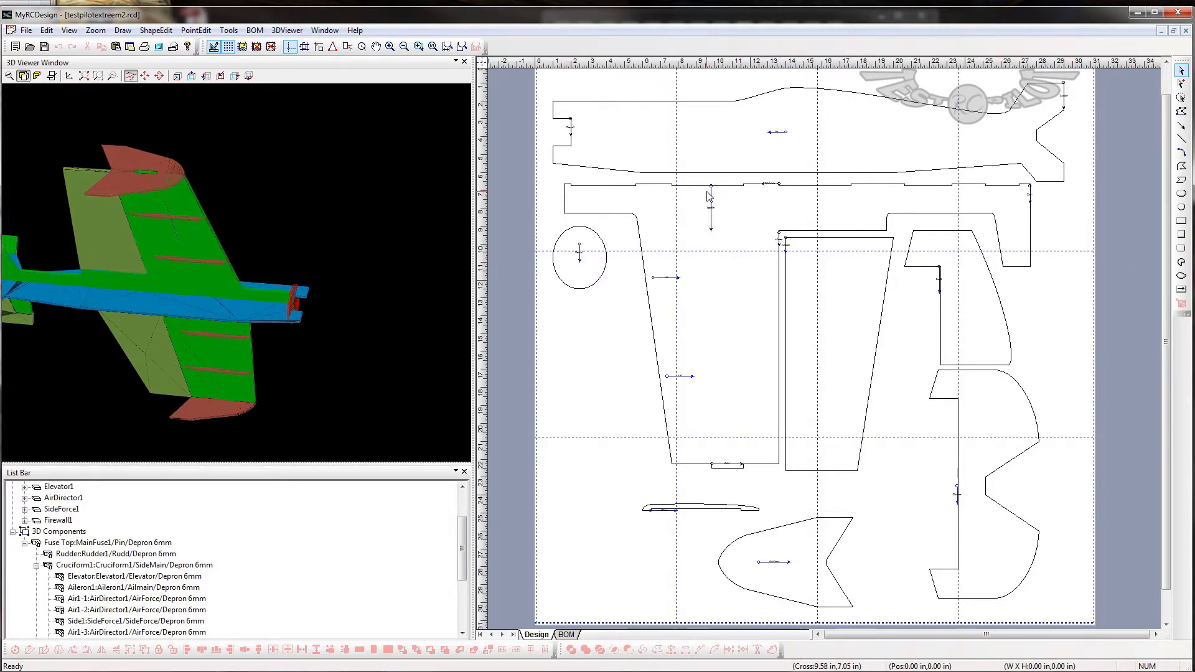
{"action": "left_click_drag", "start_coordinate": [280, 308], "coordinate": [211, 171]}
- Review the WingSpar component's rectangular stock properties without changing them
{"action": "left_click", "coordinate": [204, 172]}
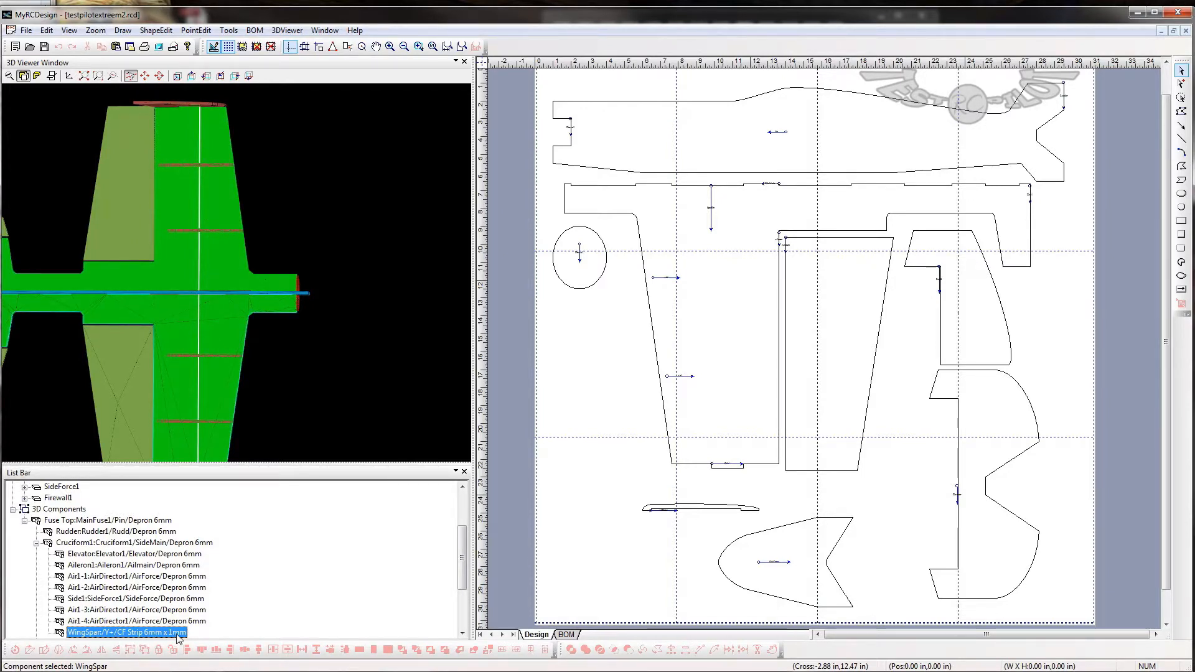
{"action": "double_click", "coordinate": [60, 634]}
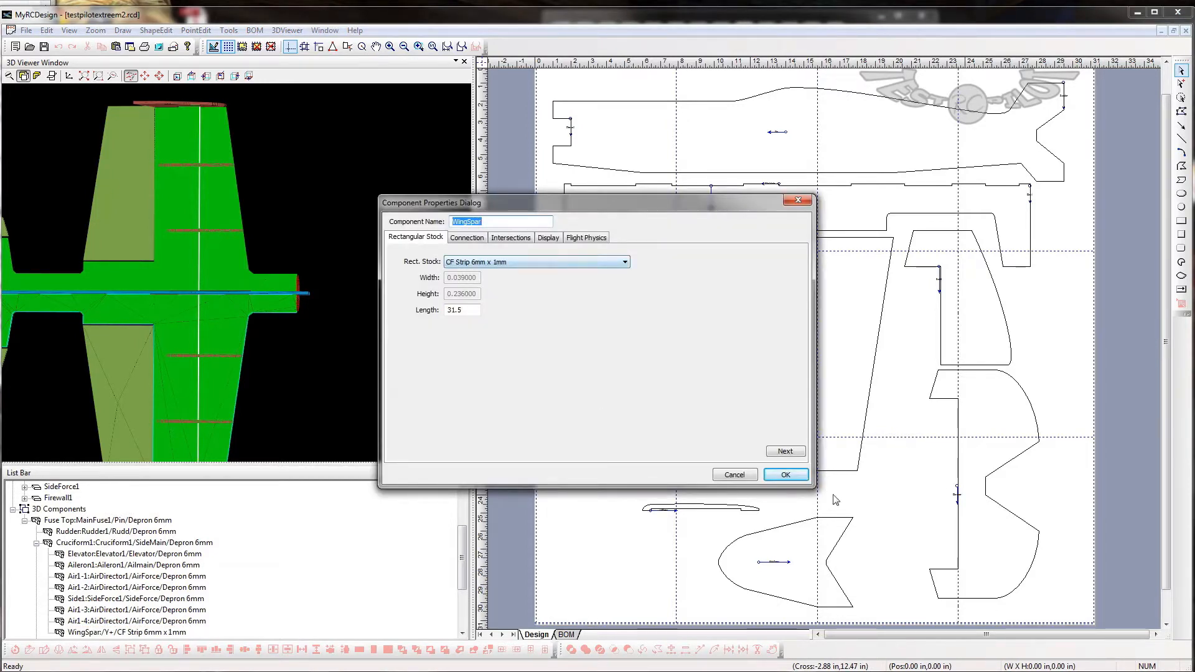
{"action": "left_click", "coordinate": [734, 475]}
- Inspect the ailerons on the wing and pick out the Cruciform1 component in the 3D model
{"action": "left_click_drag", "start_coordinate": [201, 195], "coordinate": [304, 257]}
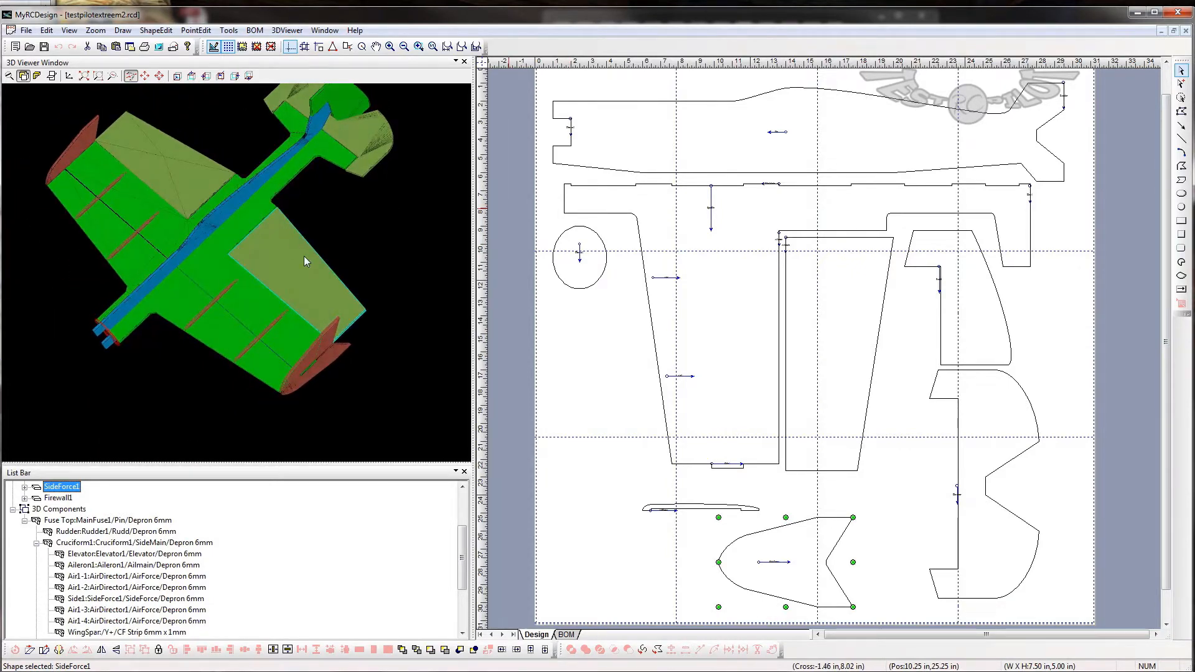
{"action": "left_click", "coordinate": [304, 255]}
{"action": "left_click", "coordinate": [221, 181]}
{"action": "left_click_drag", "start_coordinate": [222, 363], "coordinate": [297, 245]}
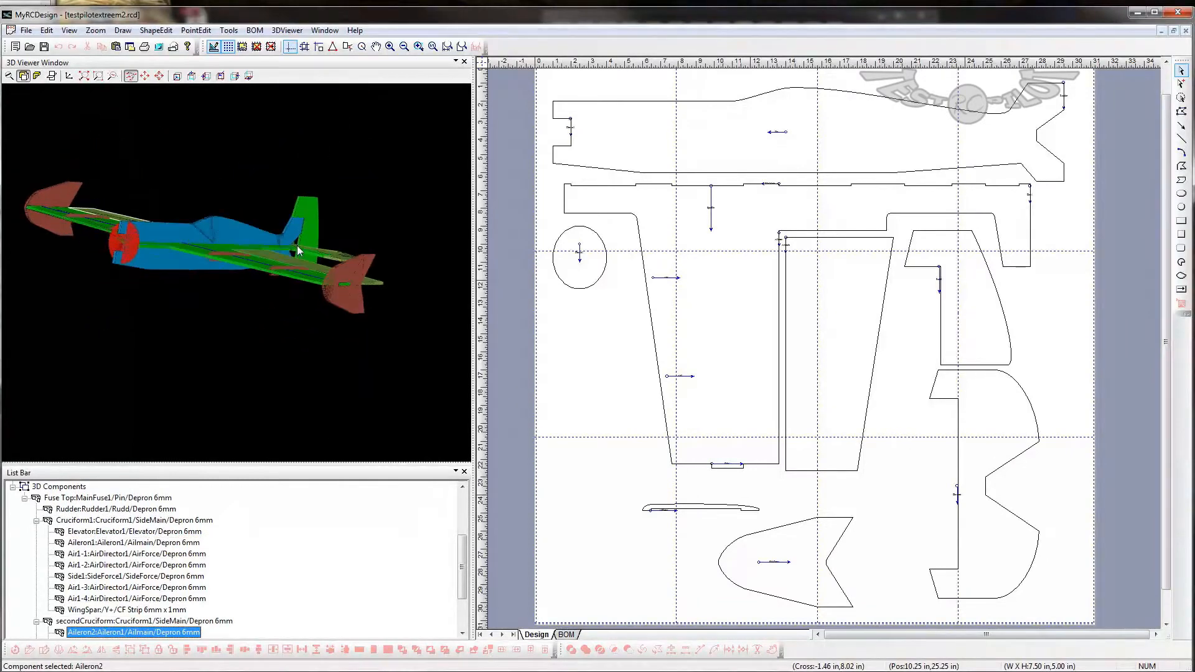
{"action": "left_click", "coordinate": [132, 250]}
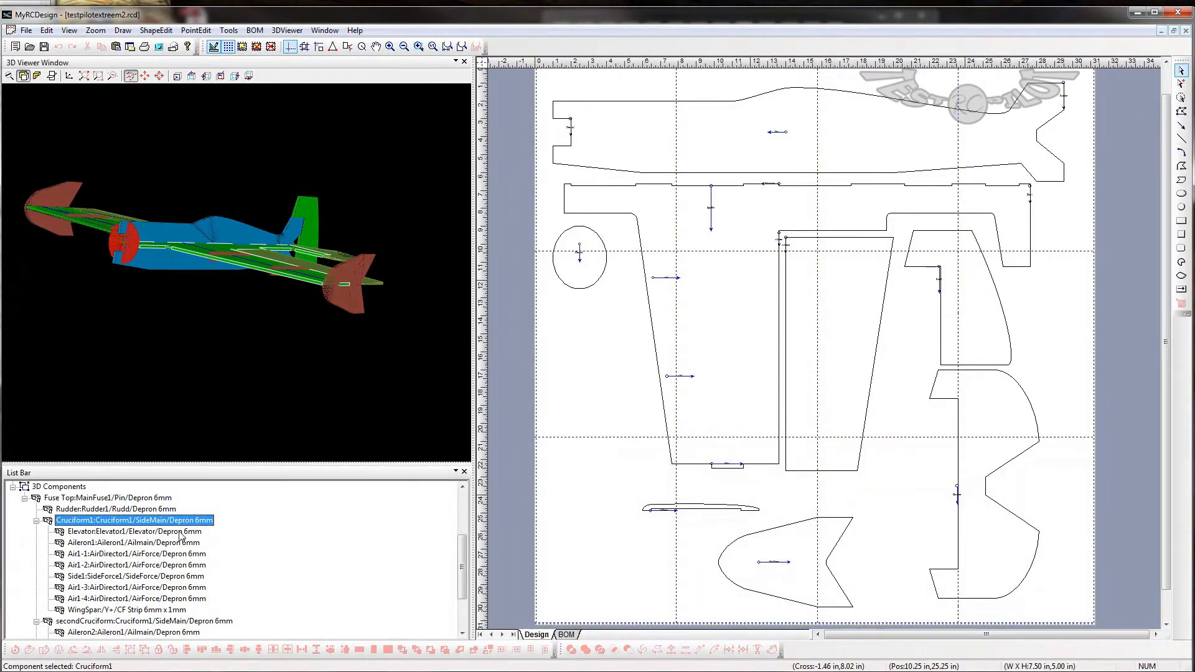
- Inspect the air directors on the wing from the side and from above in 3D
{"action": "left_click_drag", "start_coordinate": [176, 224], "coordinate": [282, 229]}
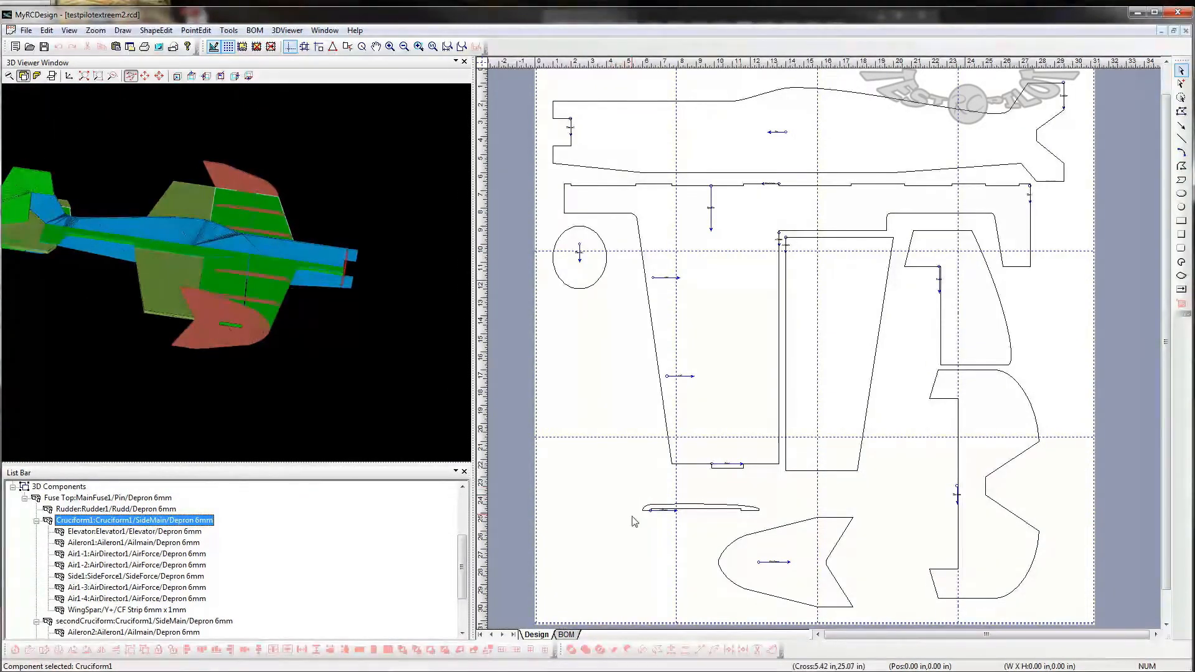
{"action": "left_click", "coordinate": [268, 274]}
{"action": "left_click_drag", "start_coordinate": [257, 318], "coordinate": [268, 211]}
{"action": "left_click", "coordinate": [278, 240]}
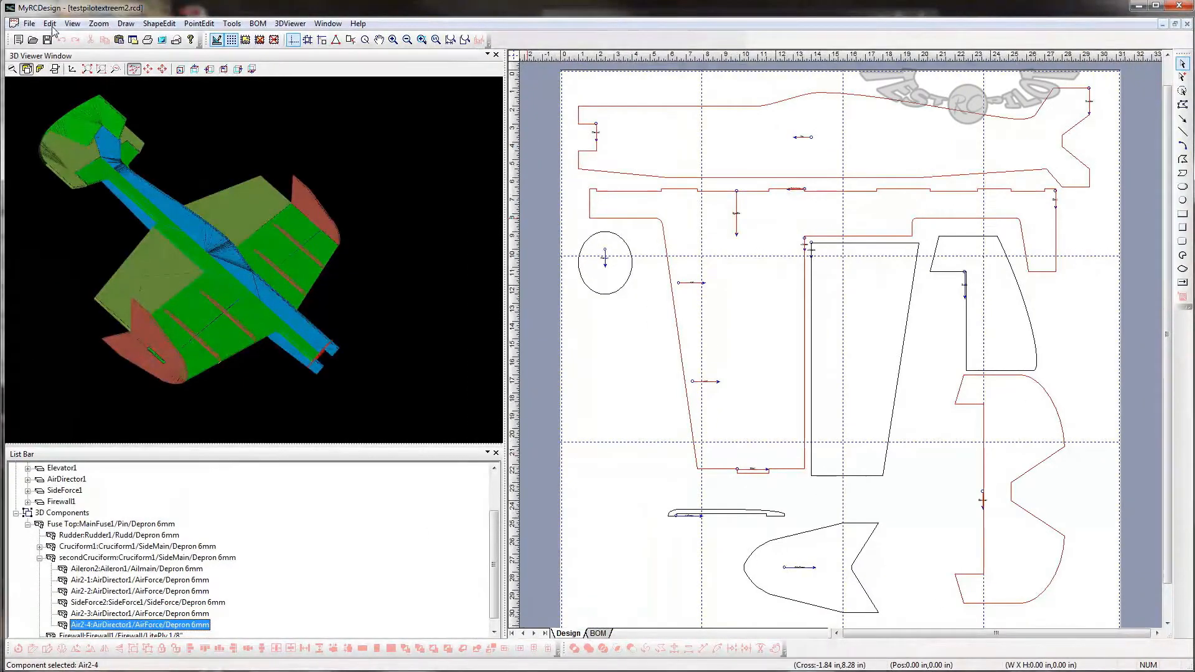
- Open TestPilotRCExtreme3D-step3.rcd and examine its lightened wing version in 3D
{"action": "left_click", "coordinate": [31, 24]}
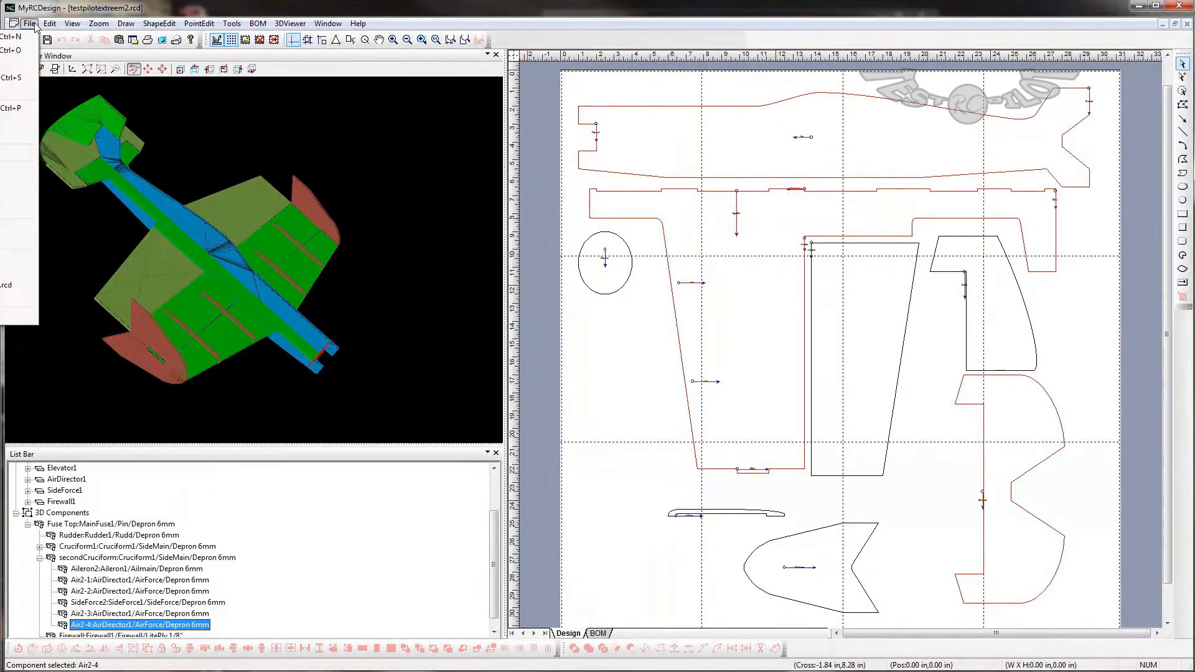
{"action": "left_click", "coordinate": [16, 50]}
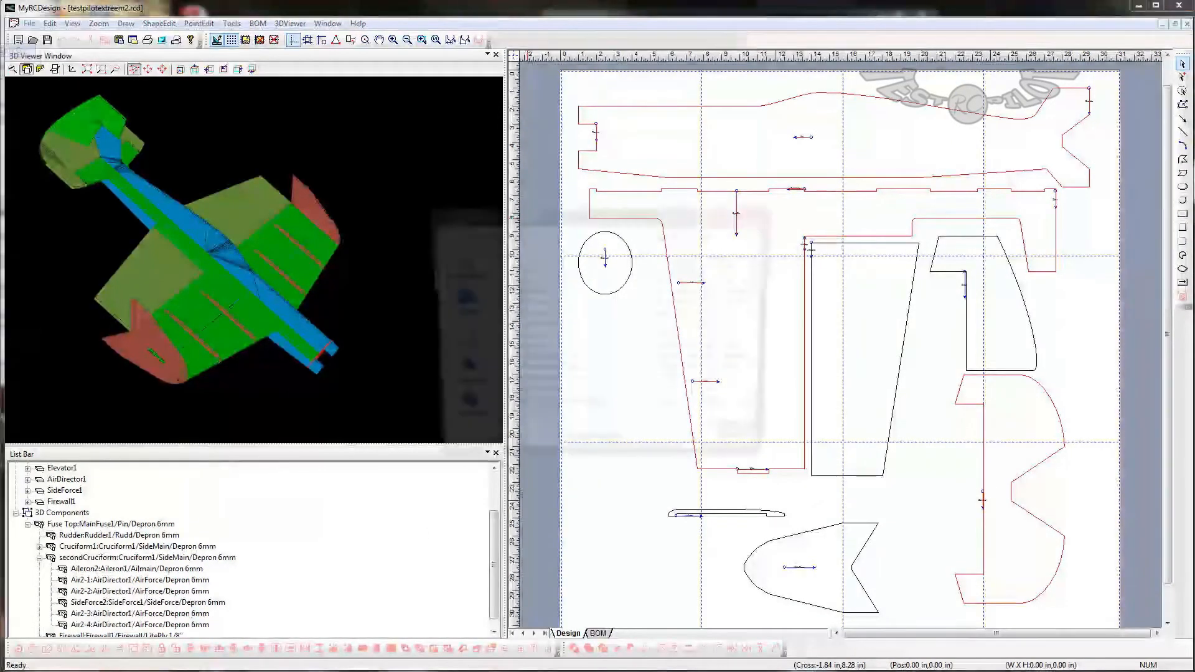
{"action": "left_click_drag", "start_coordinate": [764, 301], "coordinate": [773, 340]}
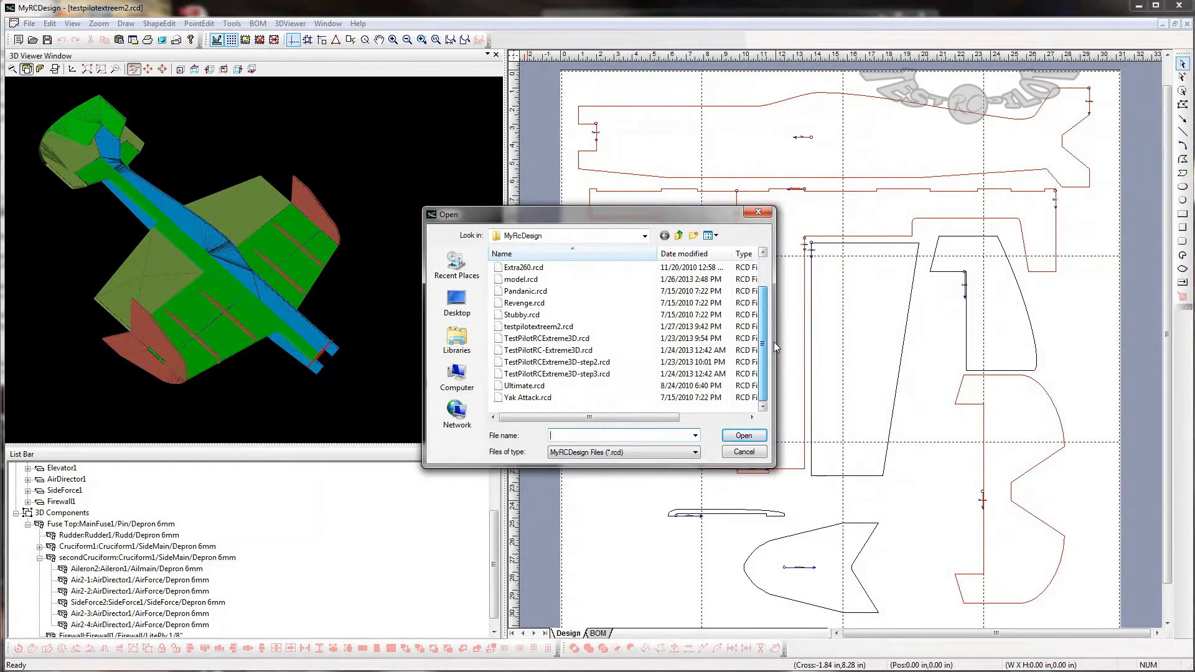
{"action": "double_click", "coordinate": [531, 374]}
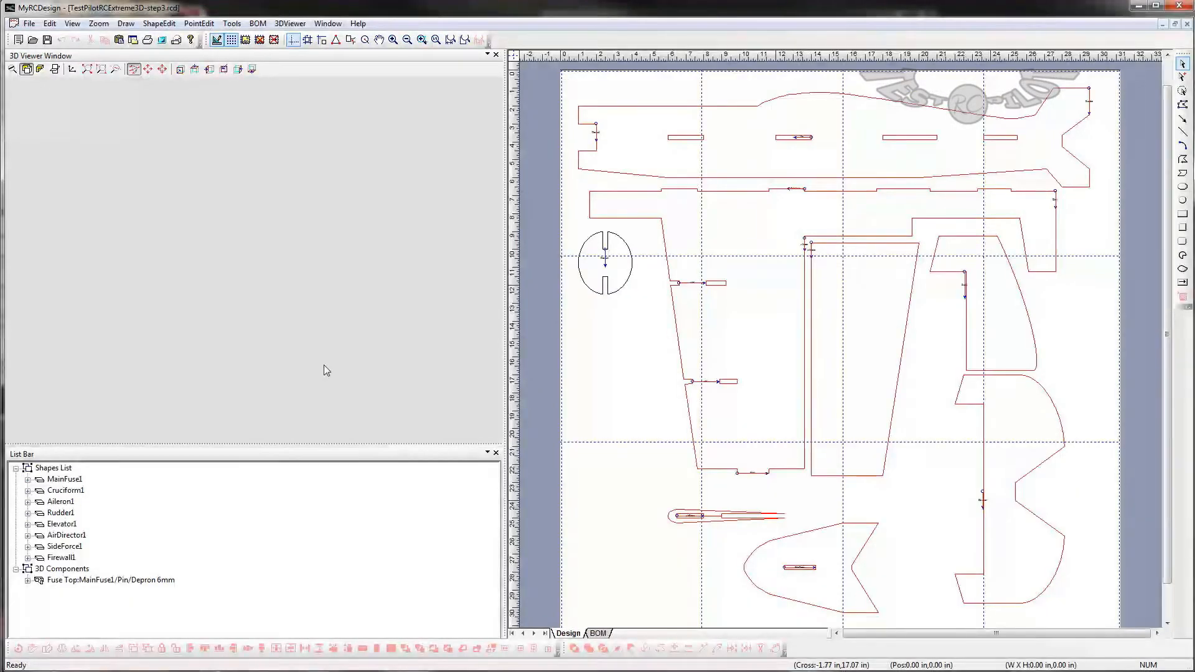
{"action": "left_click_drag", "start_coordinate": [334, 343], "coordinate": [299, 111]}
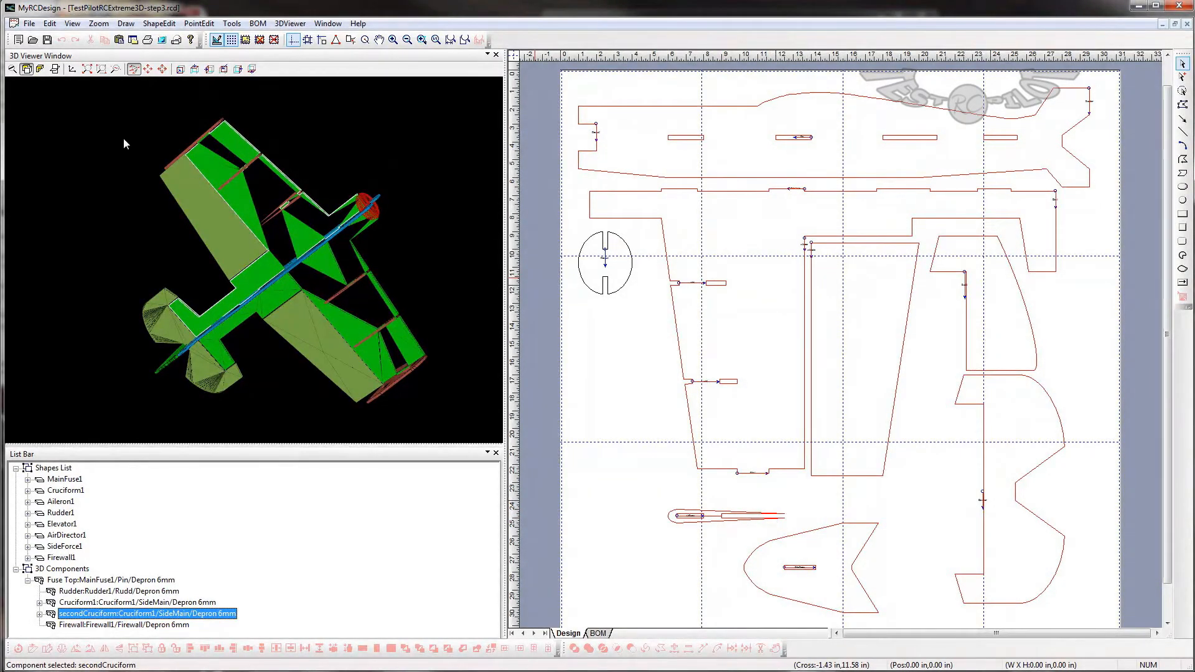
- Reopen the recent design testpilotextreem2.rcd
{"action": "left_click", "coordinate": [29, 25]}
{"action": "mouse_move", "coordinate": [13, 23]}
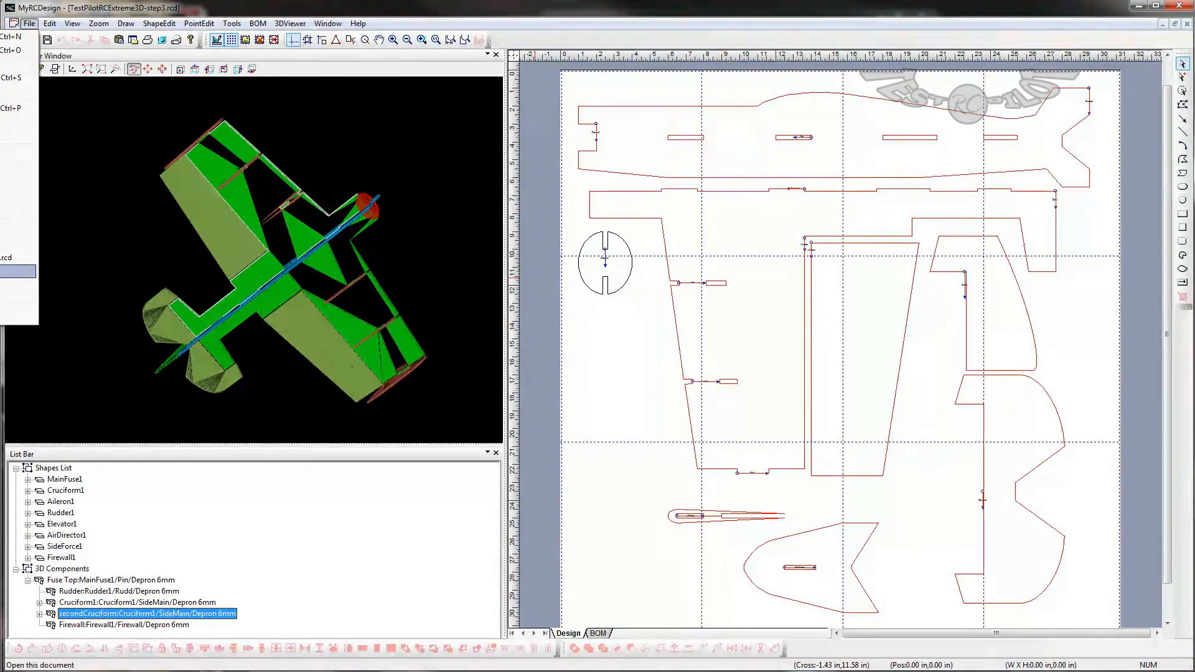
{"action": "left_click", "coordinate": [17, 271]}
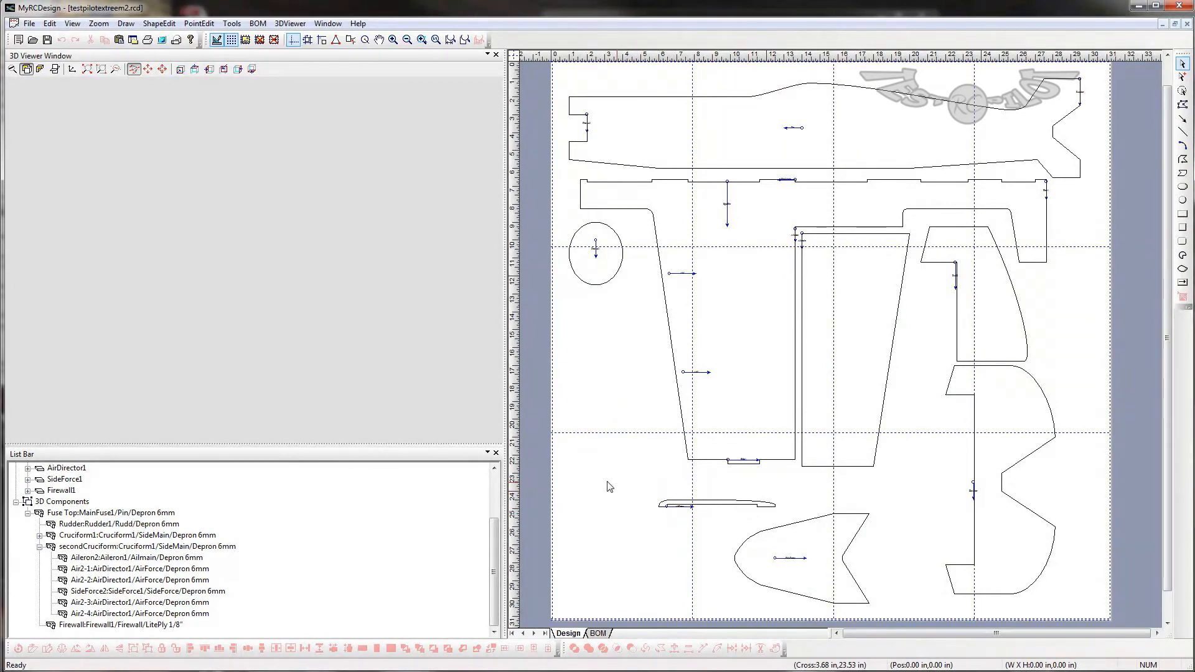
- Examine the full airplane from several angles in 3D and select the Side1 side force plate at the wingtip
{"action": "left_click_drag", "start_coordinate": [401, 216], "coordinate": [394, 407]}
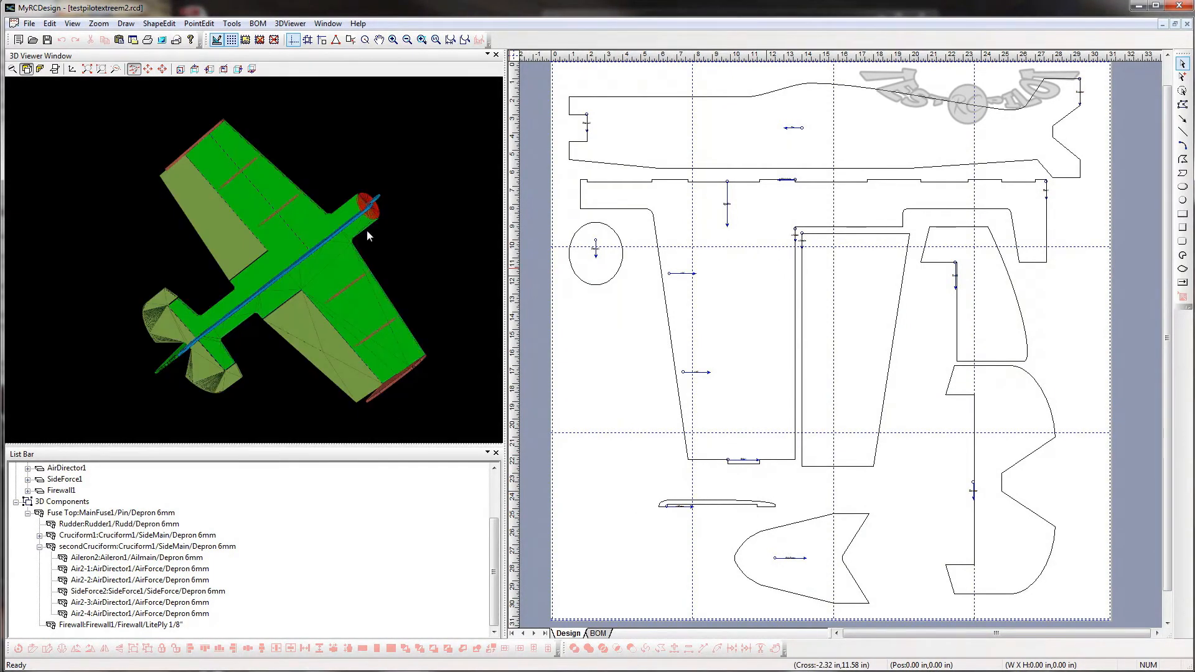
{"action": "left_click_drag", "start_coordinate": [274, 224], "coordinate": [452, 285]}
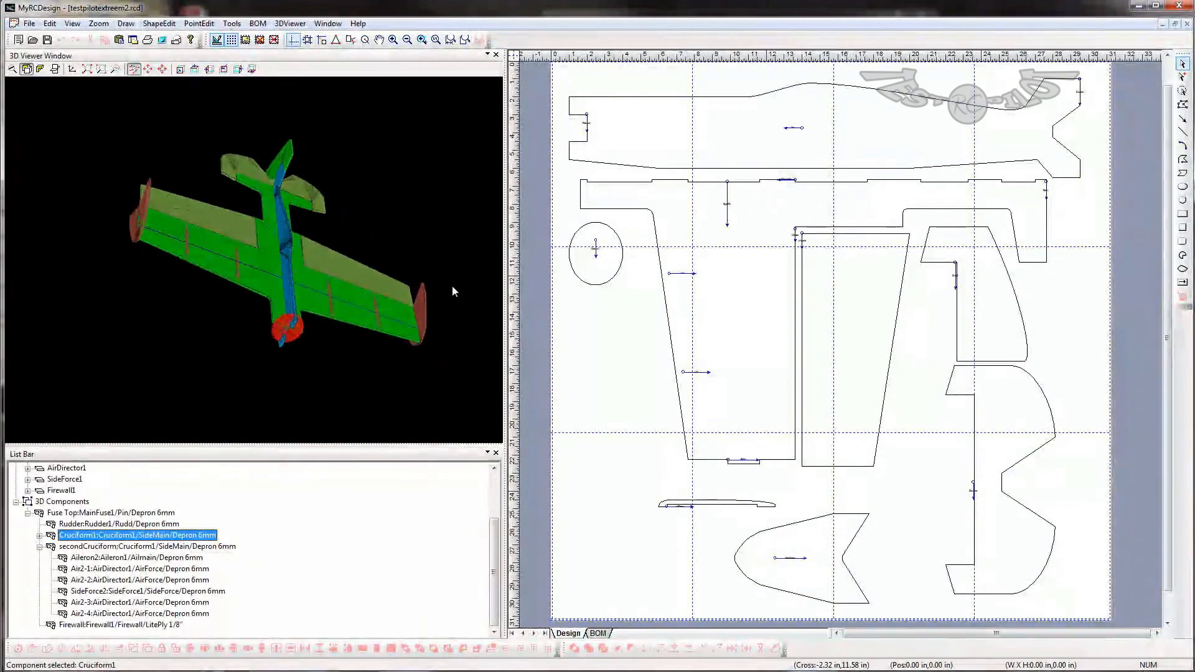
{"action": "left_click_drag", "start_coordinate": [380, 366], "coordinate": [308, 334]}
{"action": "left_click", "coordinate": [411, 324]}
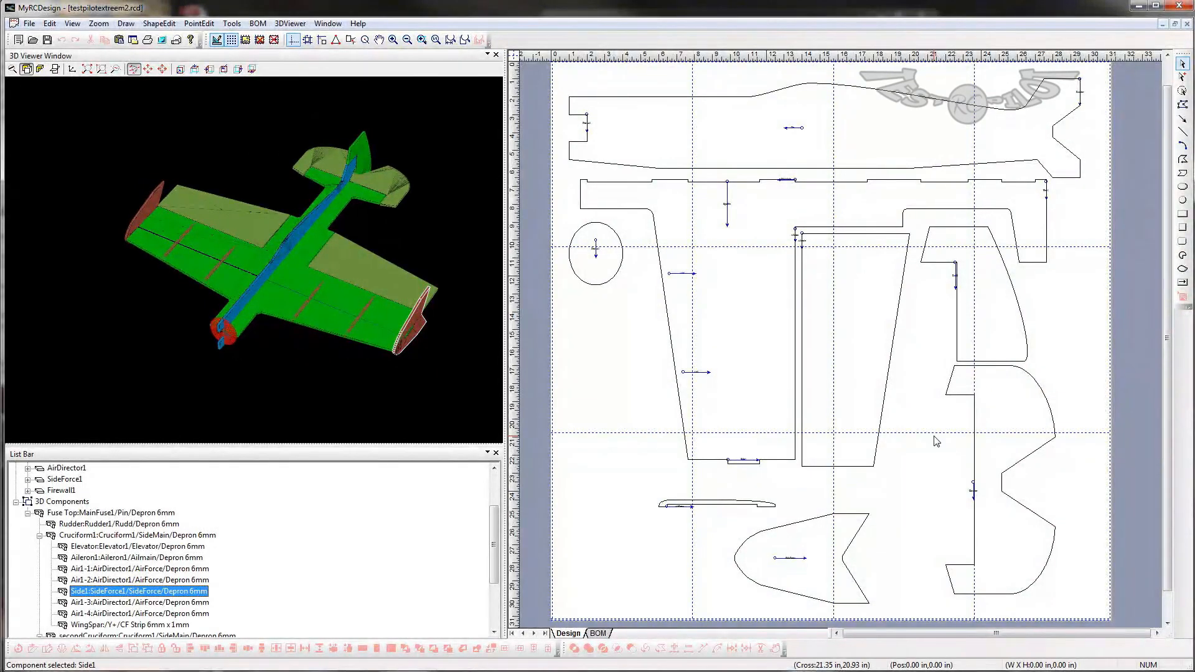